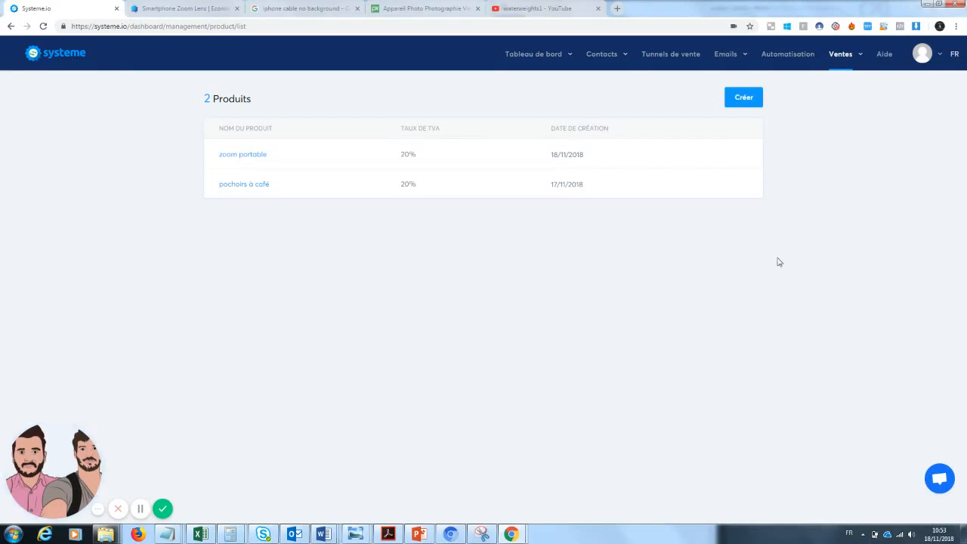
Create a new product named "Zoom téléphone"
{"action": "mouse_move", "coordinate": [850, 62]}
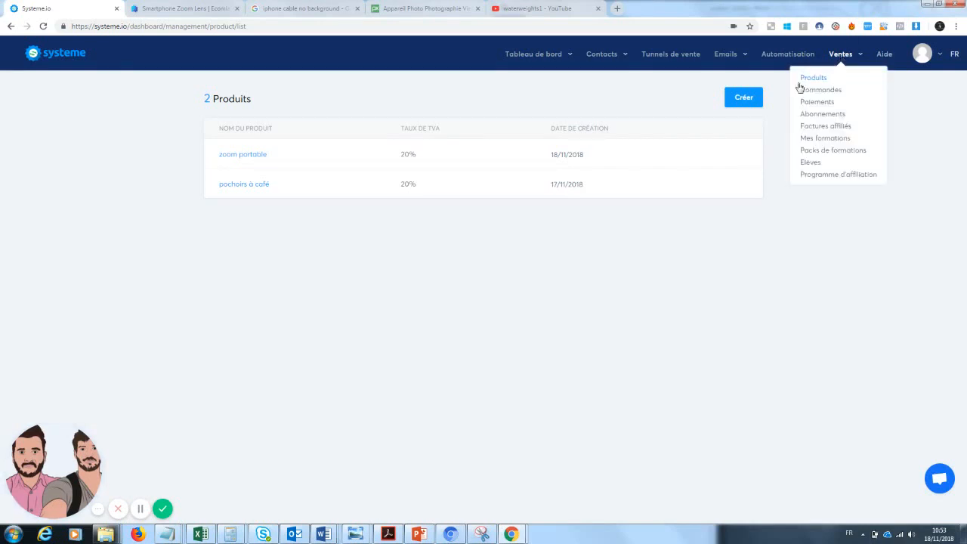
{"action": "left_click", "coordinate": [812, 78]}
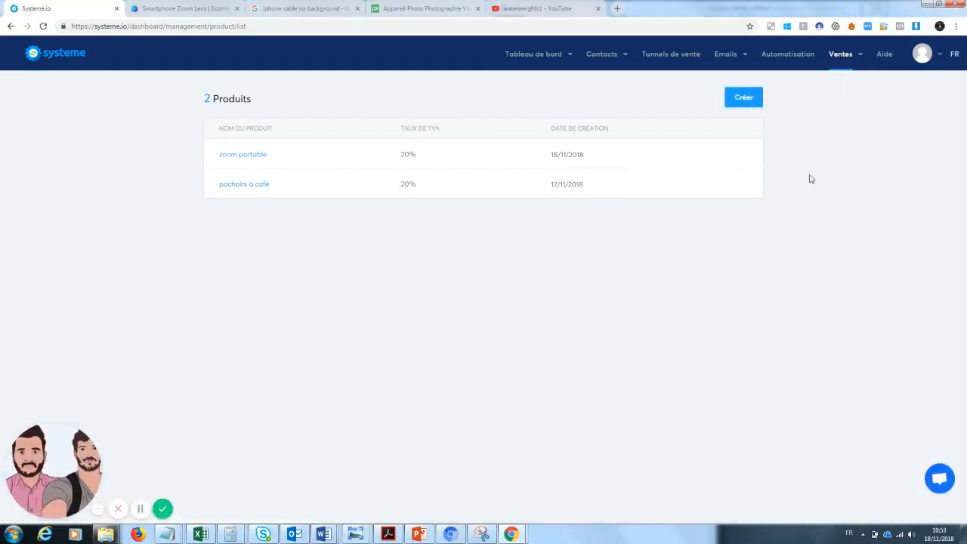
{"action": "left_click", "coordinate": [747, 100]}
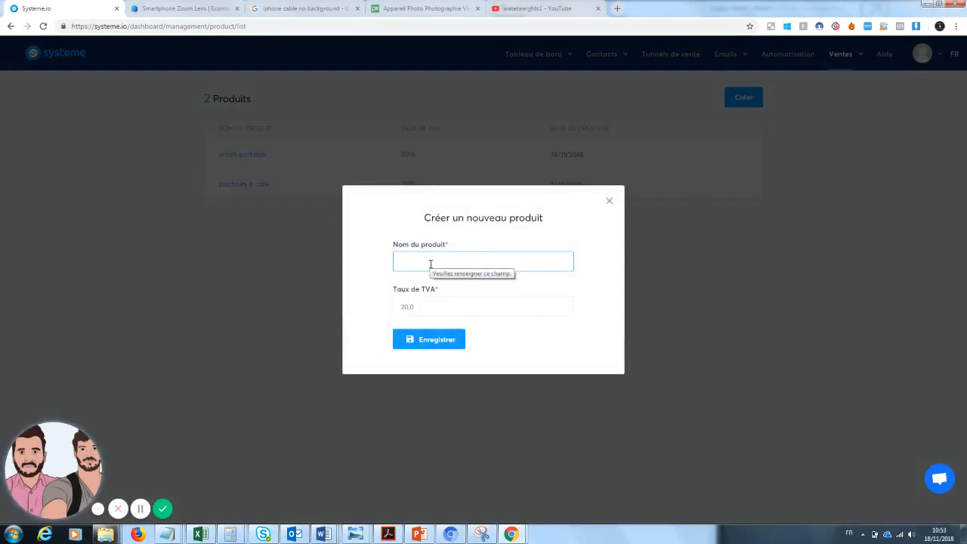
{"action": "type", "text": "zoom"}
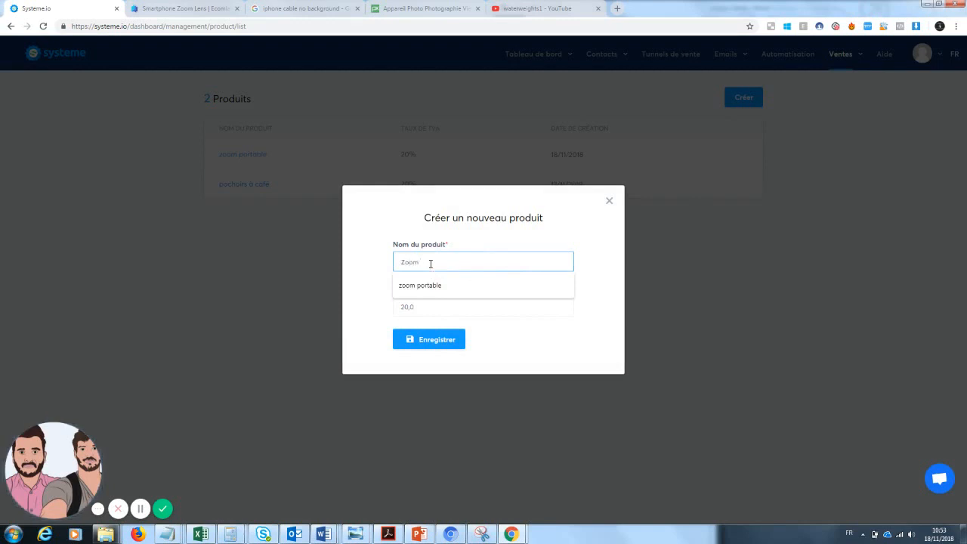
{"action": "type", "text": " telephone"}
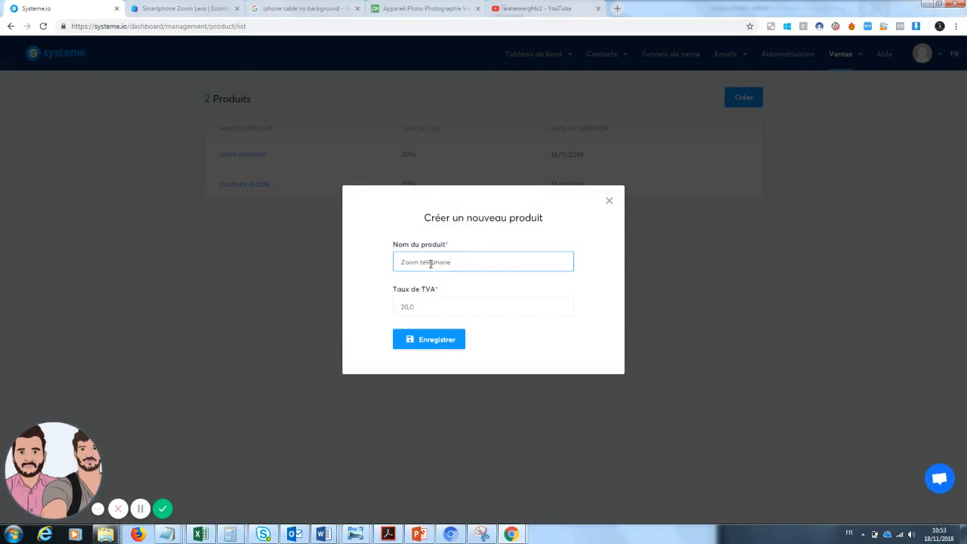
{"action": "left_click", "coordinate": [429, 340]}
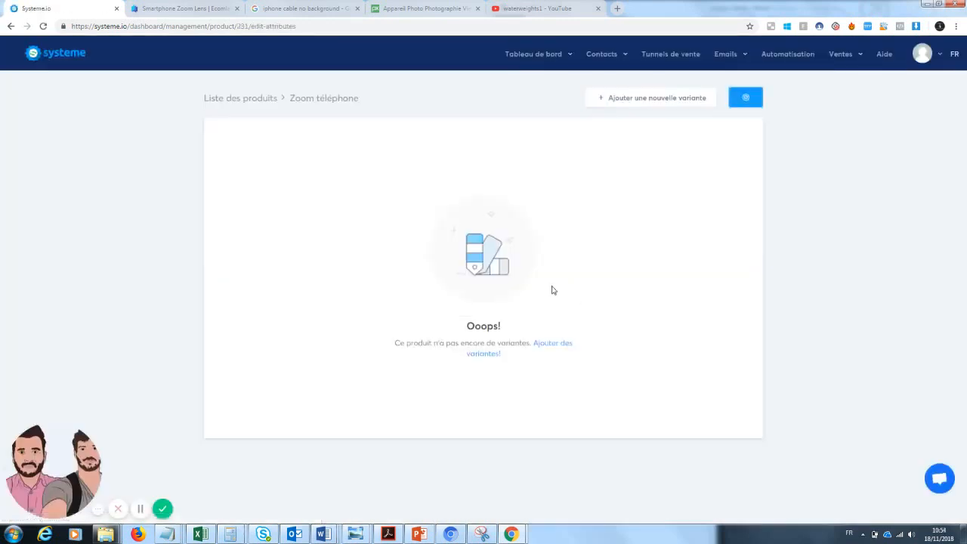
Add a variant named "noir" to the Zoom téléphone product
{"action": "left_click", "coordinate": [491, 356]}
{"action": "left_click", "coordinate": [438, 282]}
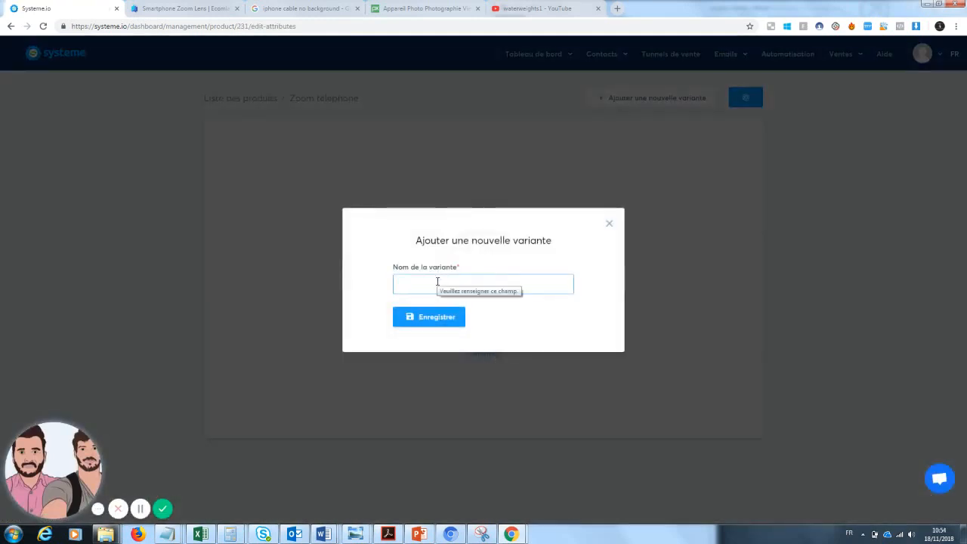
{"action": "type", "text": "Noir"}
{"action": "left_click", "coordinate": [420, 307]}
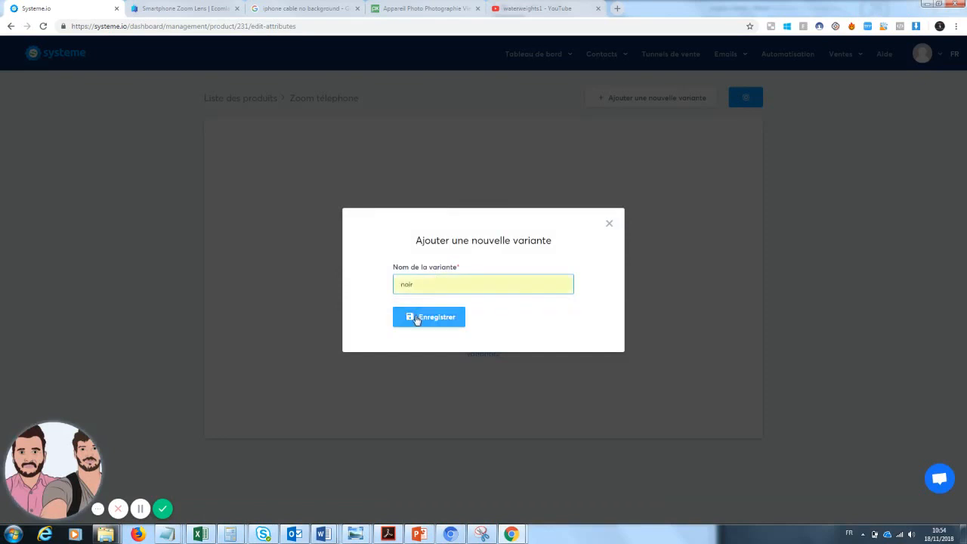
{"action": "left_click", "coordinate": [416, 318]}
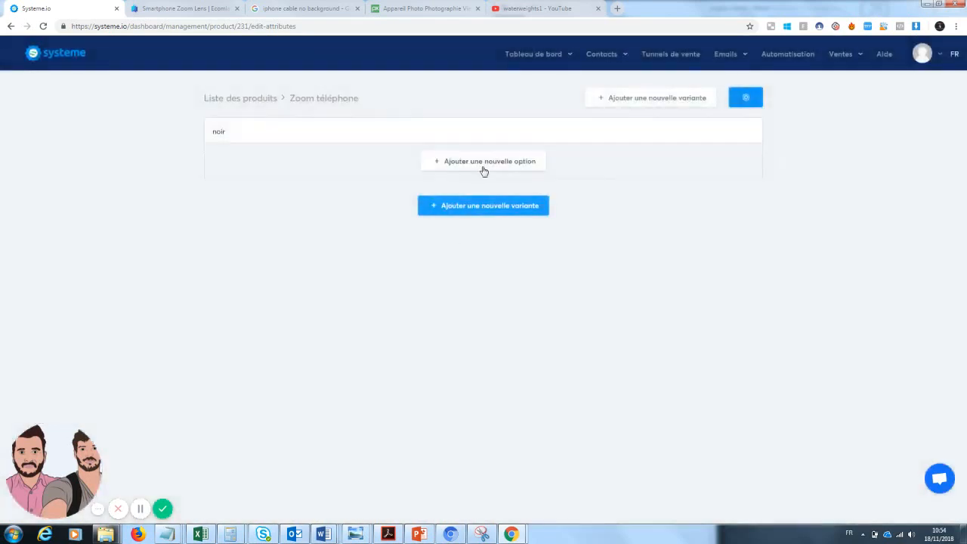
Add a second variant named "blanc" to the product
{"action": "left_click", "coordinate": [476, 211]}
{"action": "left_click", "coordinate": [445, 284]}
{"action": "type", "text": "blc"}
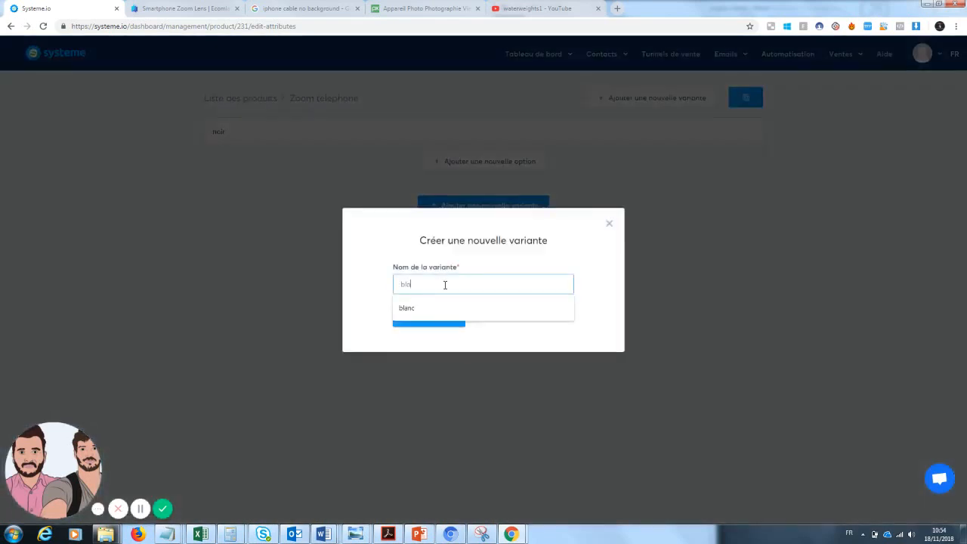
{"action": "left_click", "coordinate": [442, 307]}
{"action": "left_click", "coordinate": [431, 321]}
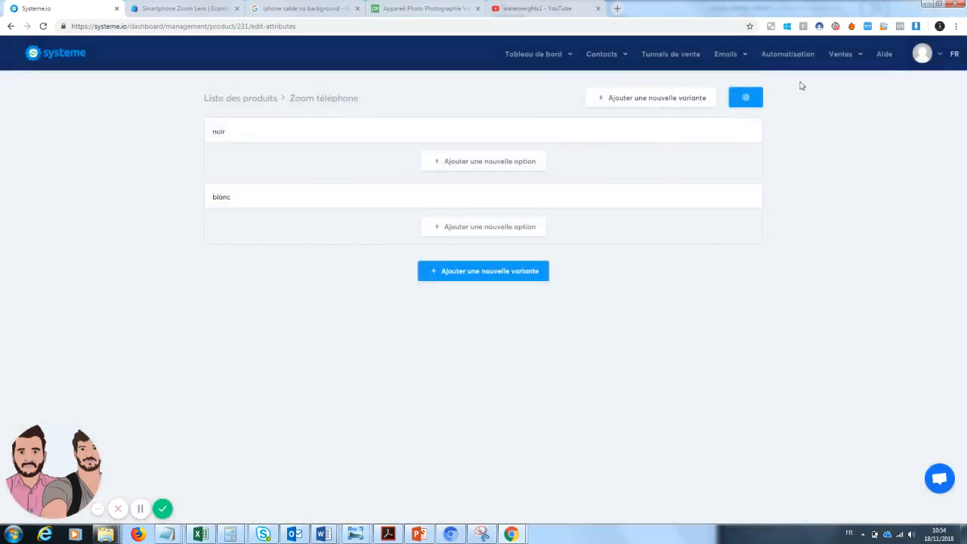
Return to the product list and delete the "zoom portable" and "pochoirs à café" products
{"action": "left_click", "coordinate": [227, 98]}
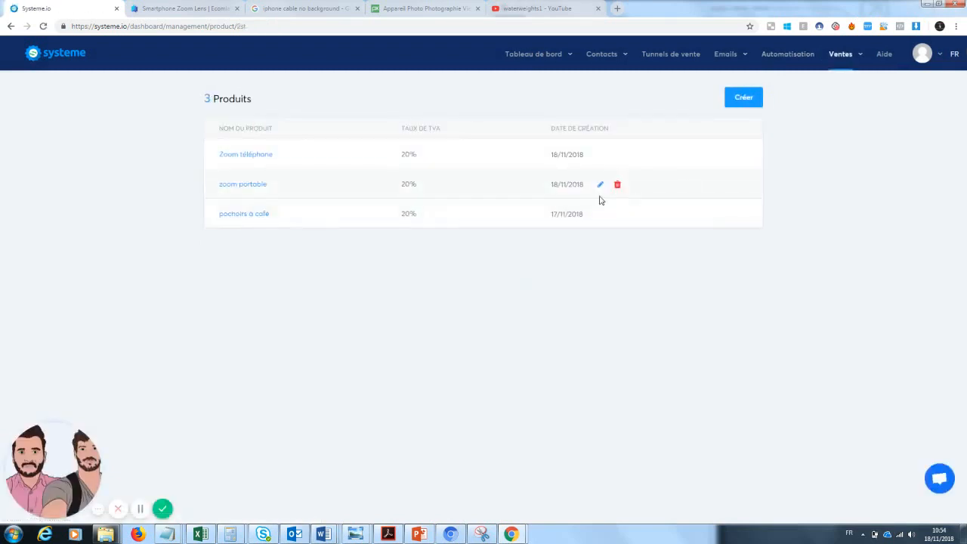
{"action": "left_click", "coordinate": [617, 184]}
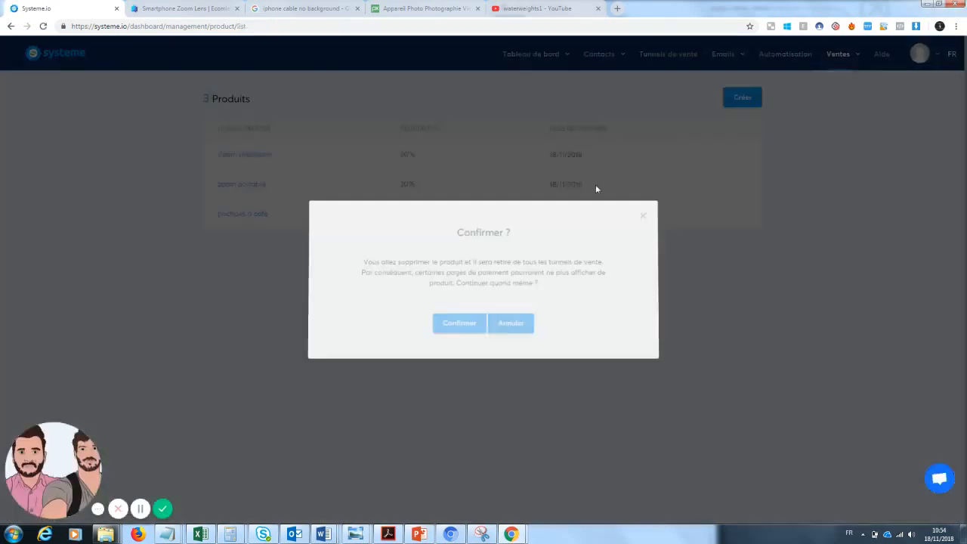
{"action": "left_click", "coordinate": [451, 328]}
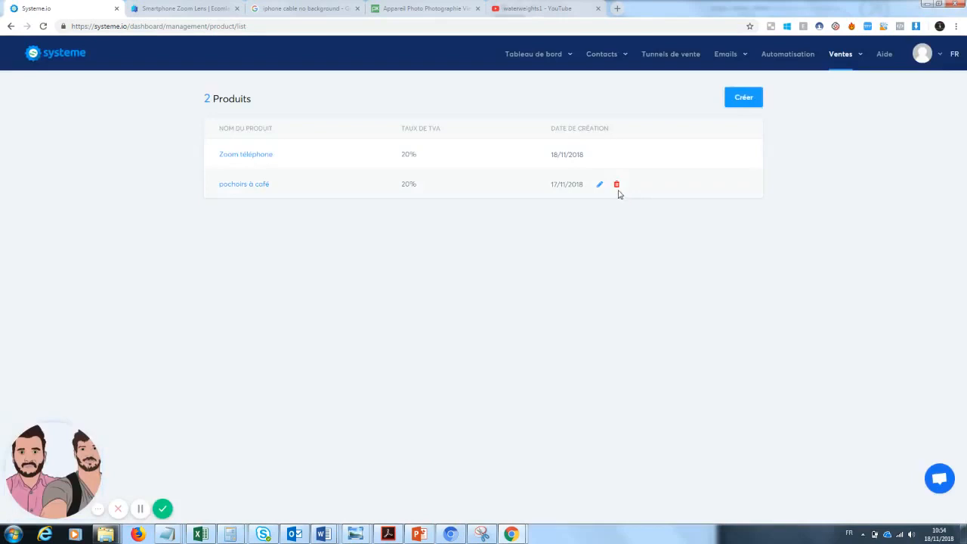
{"action": "left_click", "coordinate": [618, 185]}
{"action": "left_click", "coordinate": [453, 326]}
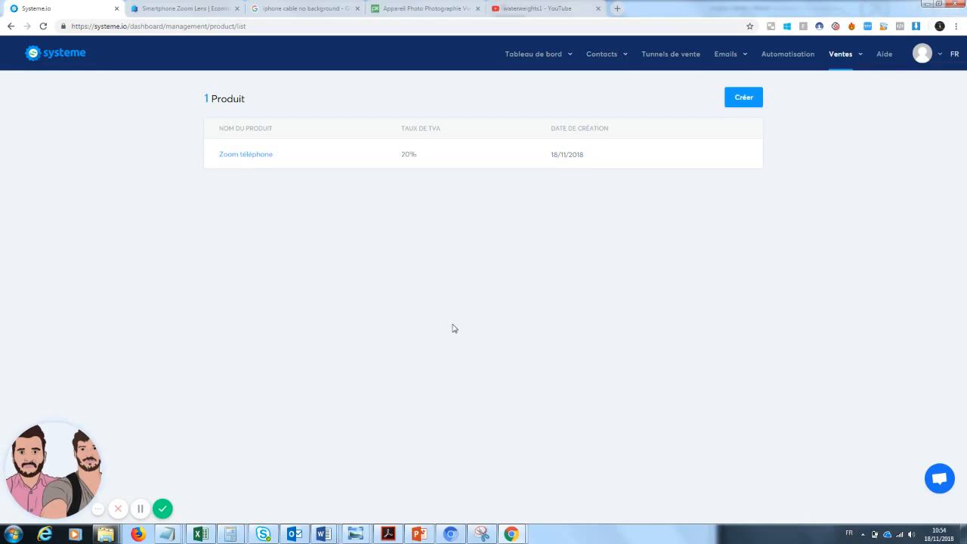
Open the "Tunnel de ventes ecommerce" sales funnel and review each of its pages
{"action": "left_click", "coordinate": [671, 56]}
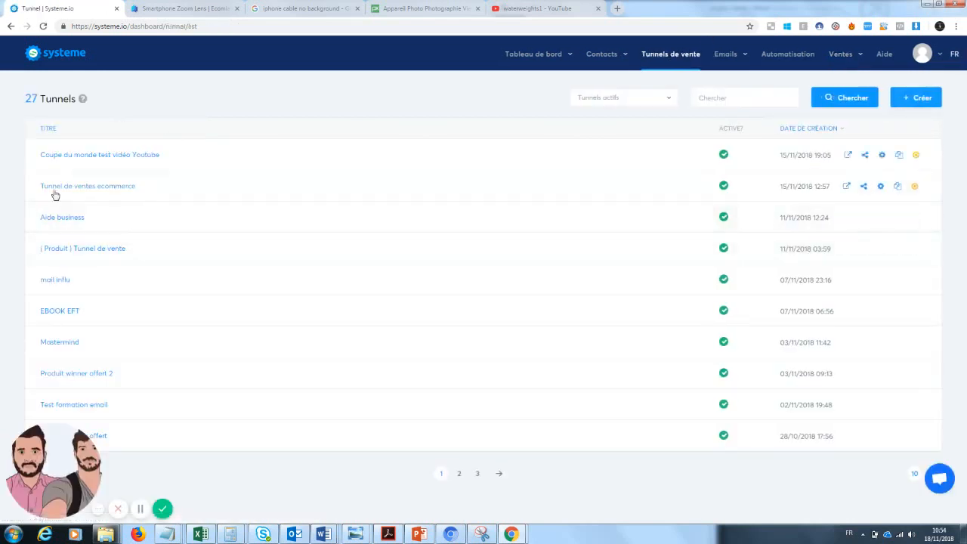
{"action": "left_click", "coordinate": [95, 187]}
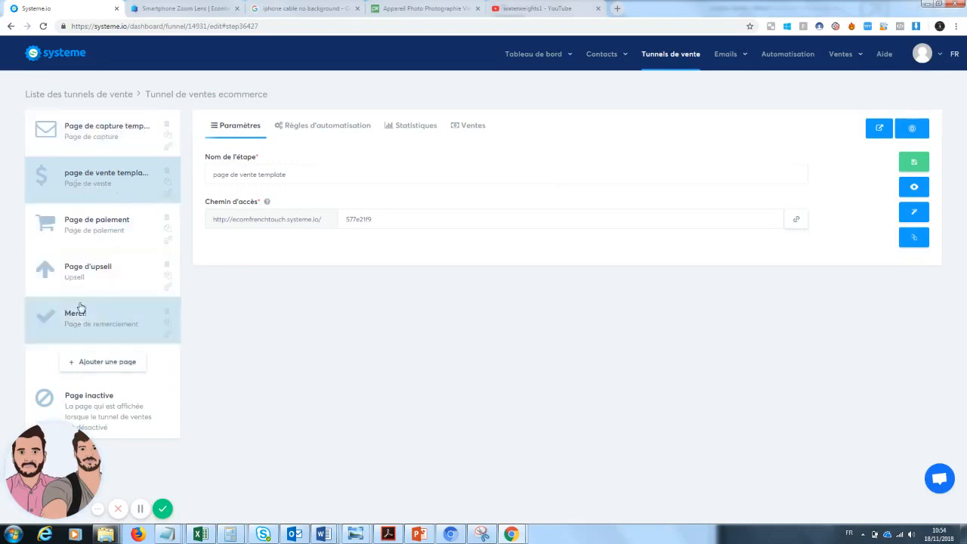
{"action": "left_click", "coordinate": [120, 147]}
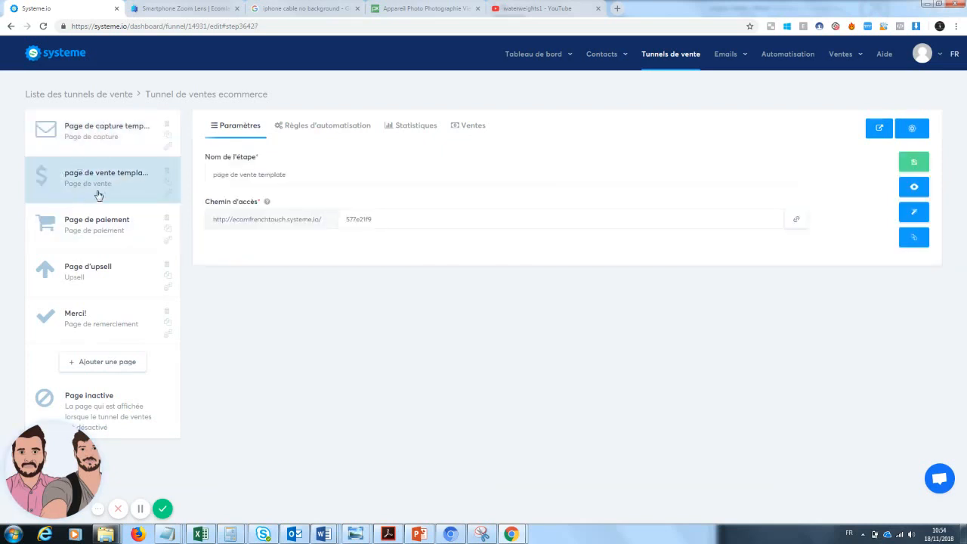
{"action": "left_click", "coordinate": [89, 244]}
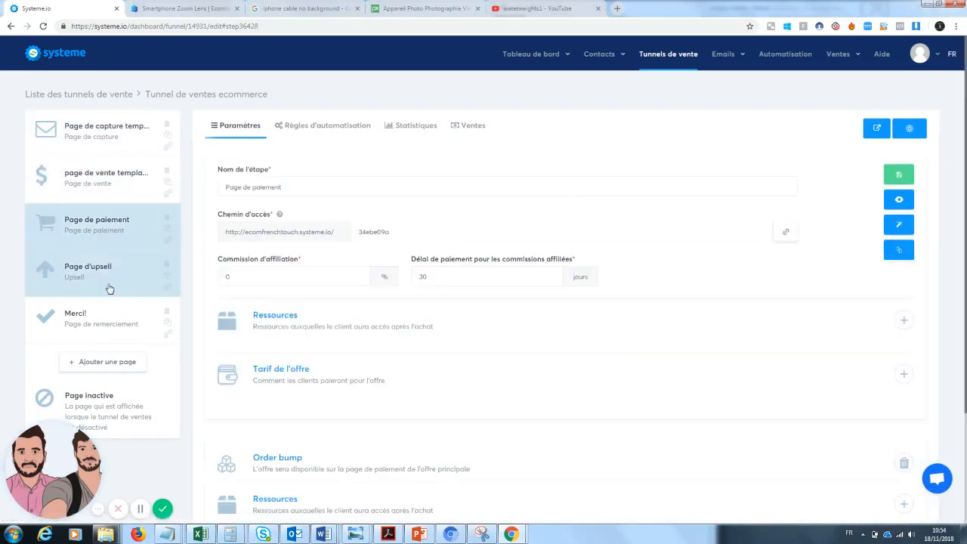
{"action": "left_click", "coordinate": [99, 281]}
{"action": "left_click", "coordinate": [102, 333]}
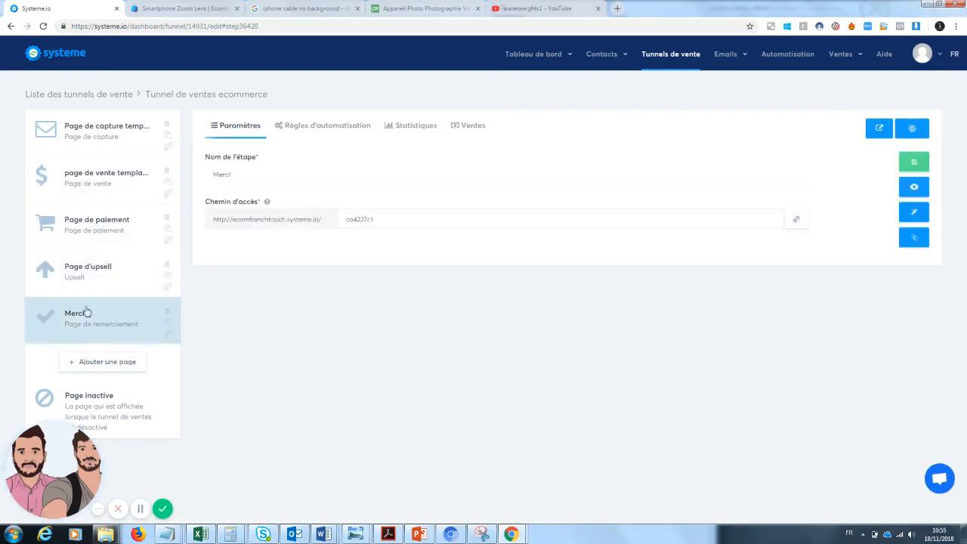
{"action": "left_click", "coordinate": [106, 179]}
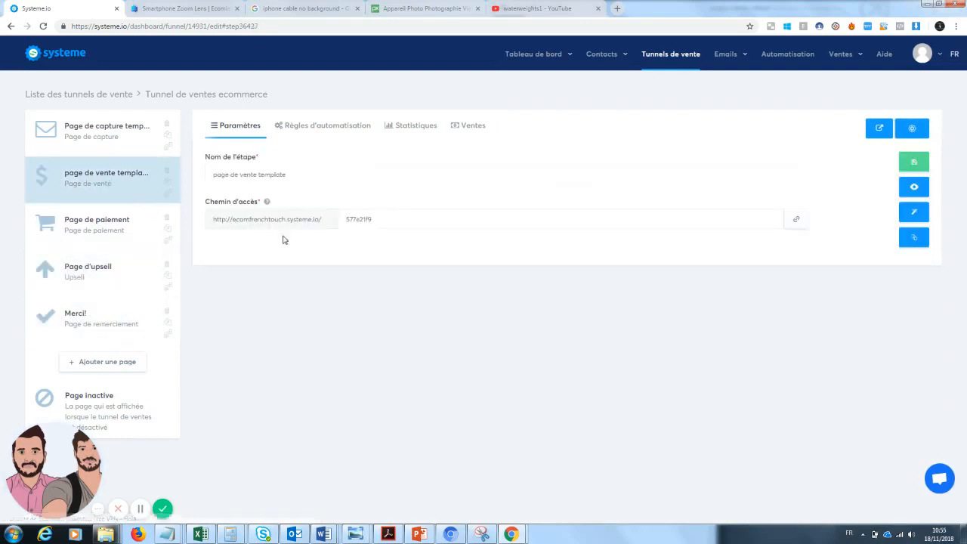
Open the sales page template in the editor and change its headline to "Zoom Téléphone : La photographie de qualité accessible à tous"
{"action": "left_click", "coordinate": [914, 213]}
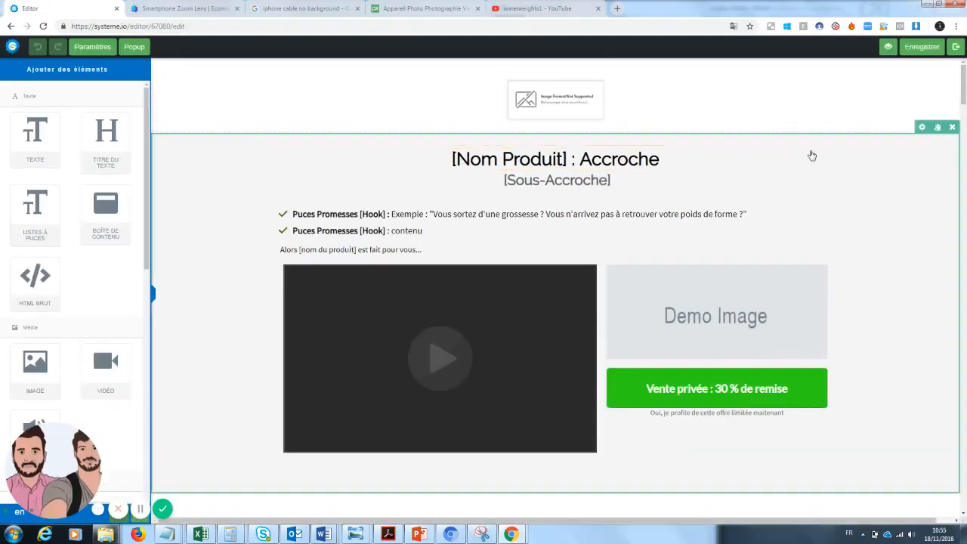
{"action": "scroll", "coordinate": [963, 98], "scroll_direction": "down", "scroll_amount": 1}
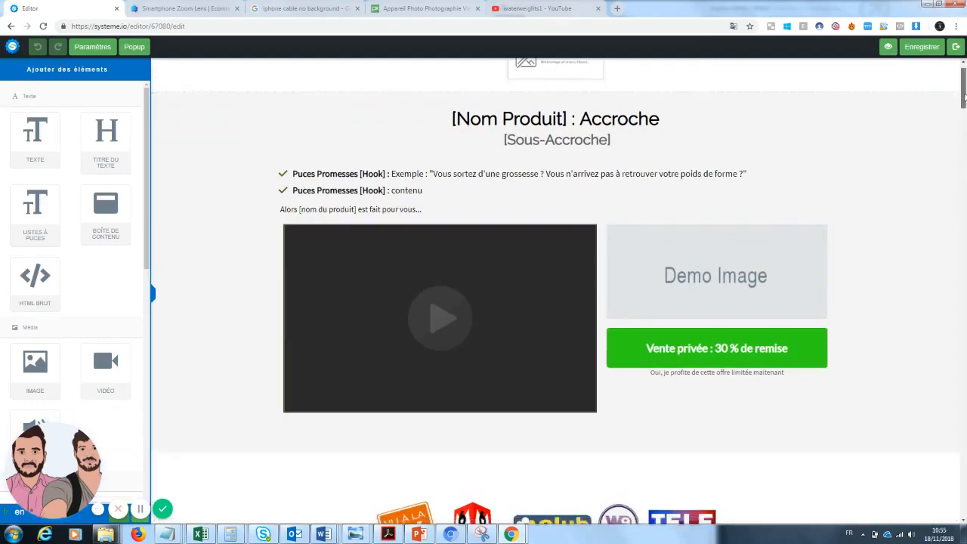
{"action": "left_click_drag", "start_coordinate": [963, 98], "coordinate": [888, 63]}
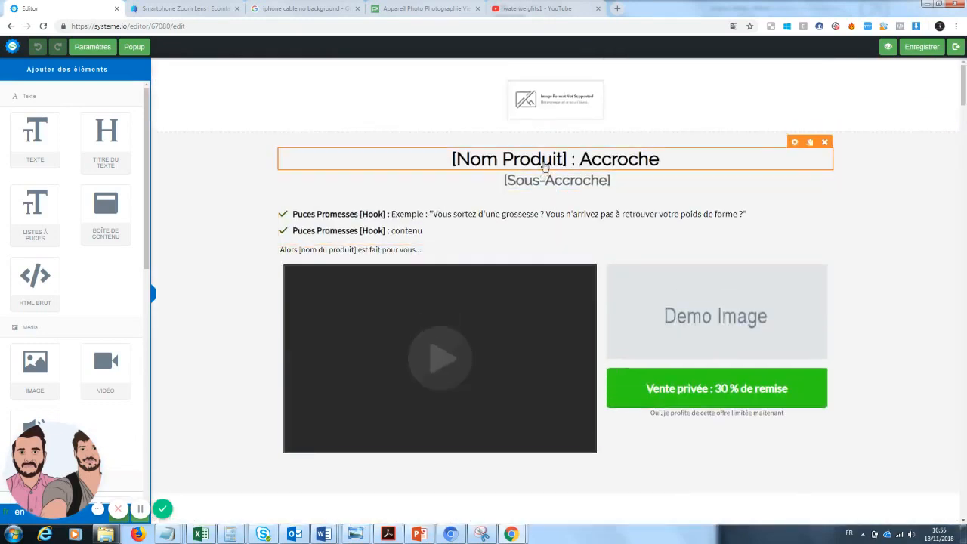
{"action": "left_click", "coordinate": [544, 160]}
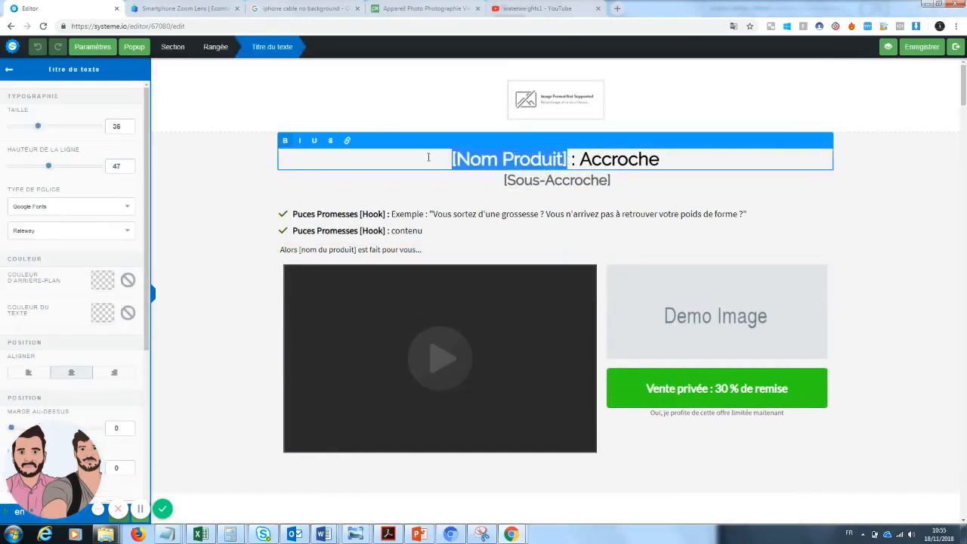
{"action": "type", "text": "Zoom "}
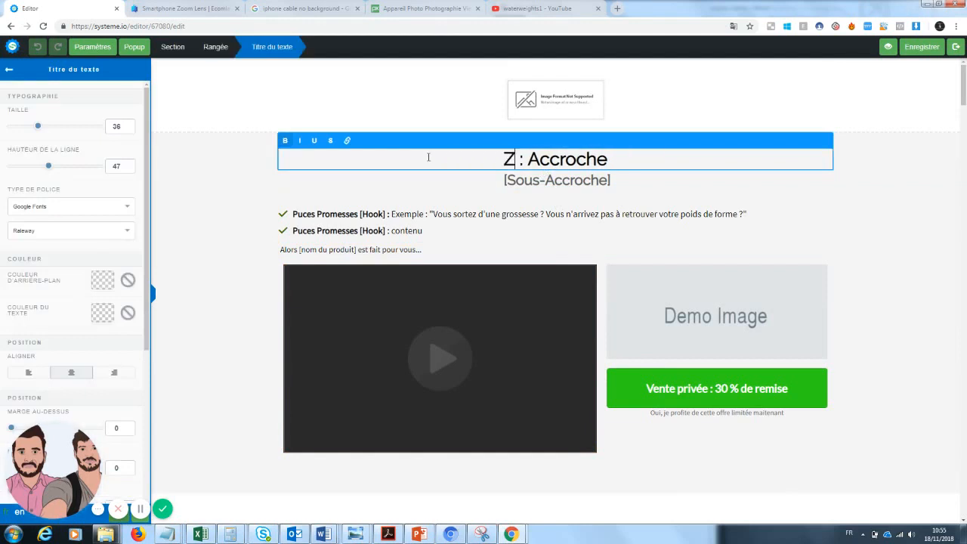
{"action": "type", "text": "Té"}
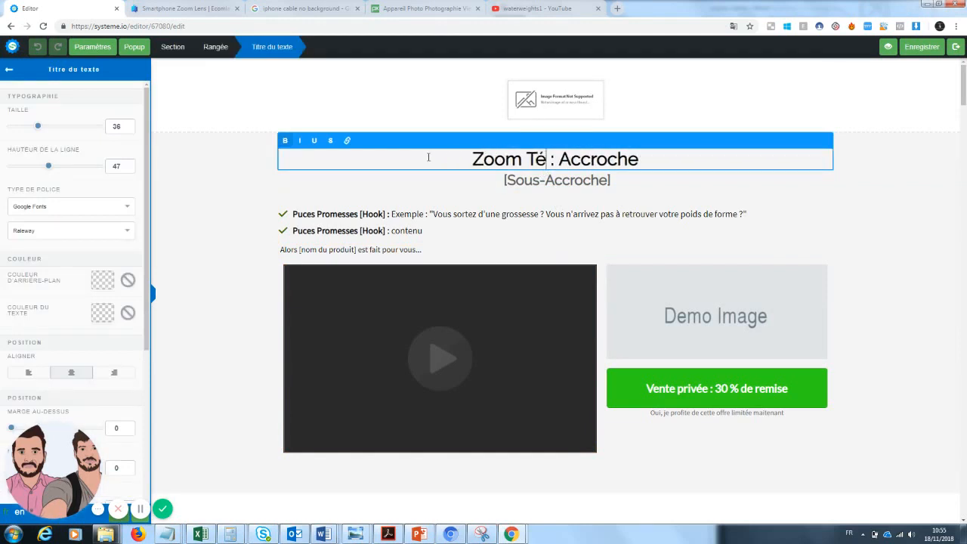
{"action": "type", "text": "léphone : "}
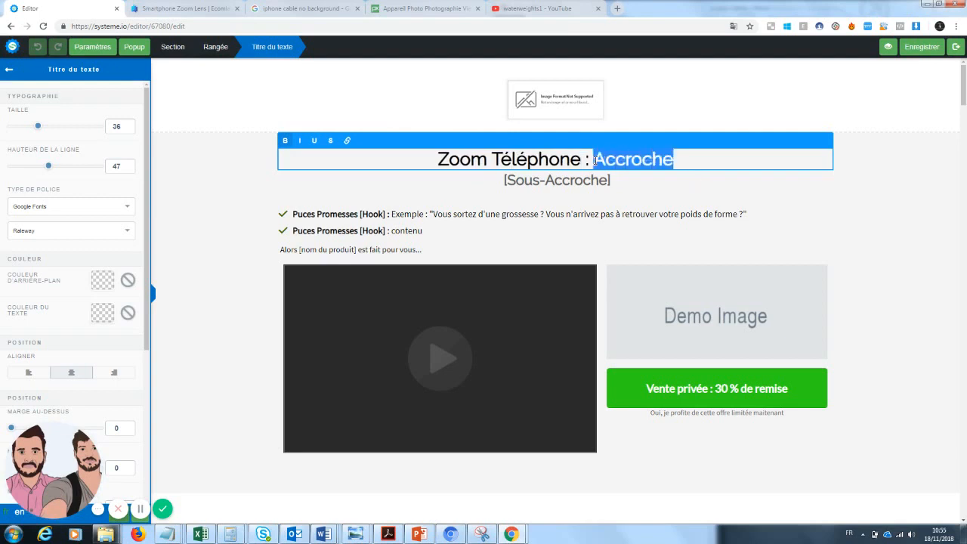
{"action": "type", "text": "La photo"}
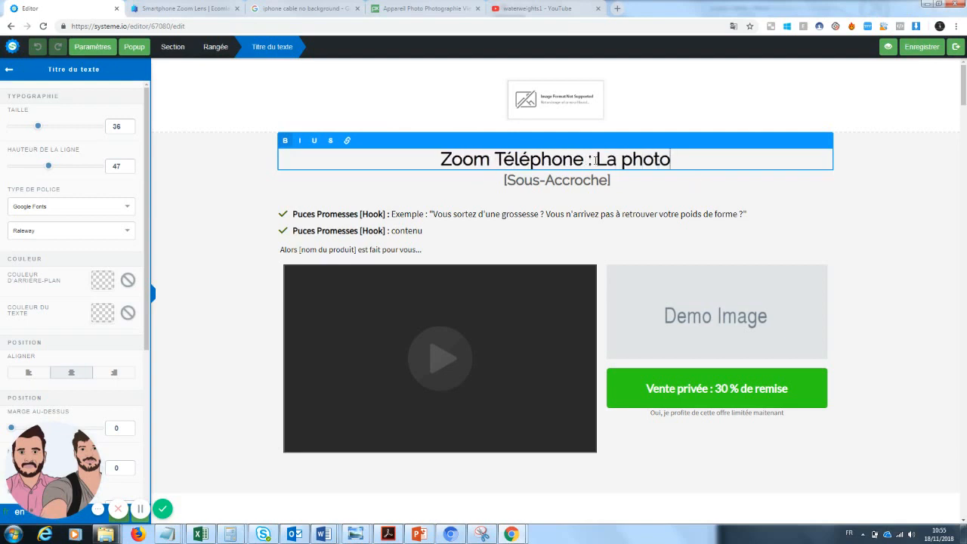
{"action": "type", "text": "graphie"}
{"action": "key", "text": "BackSpace"}
{"action": "type", "text": "ie "}
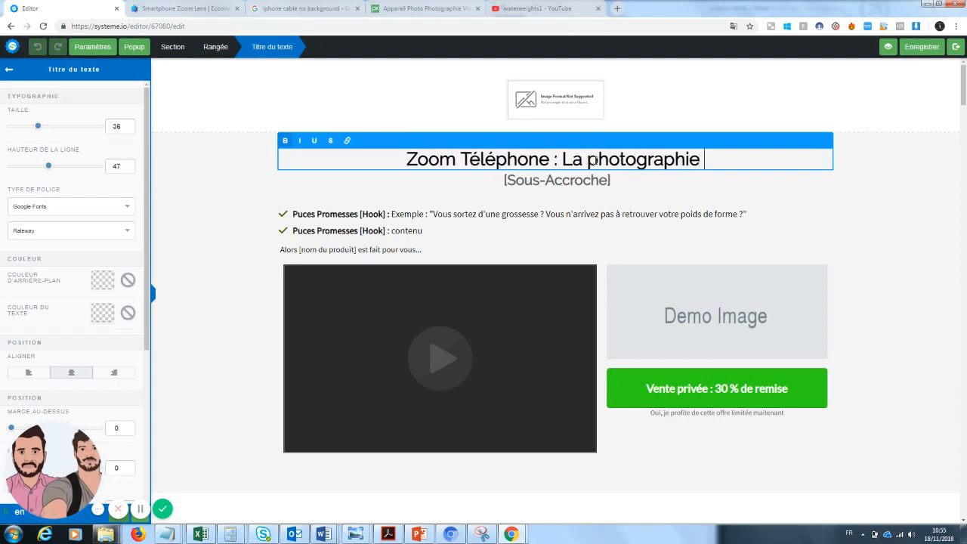
{"action": "type", "text": "de qualité a"}
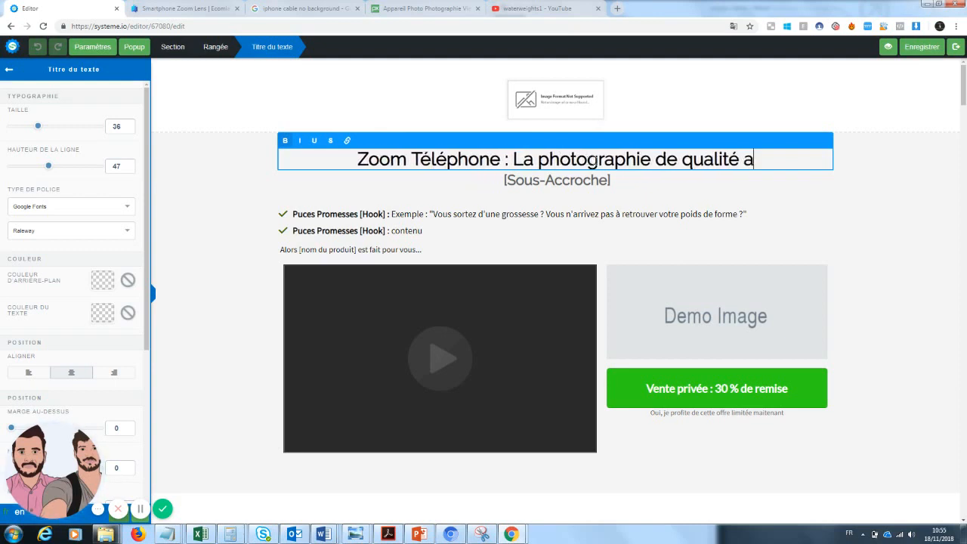
{"action": "type", "text": "ccessible "}
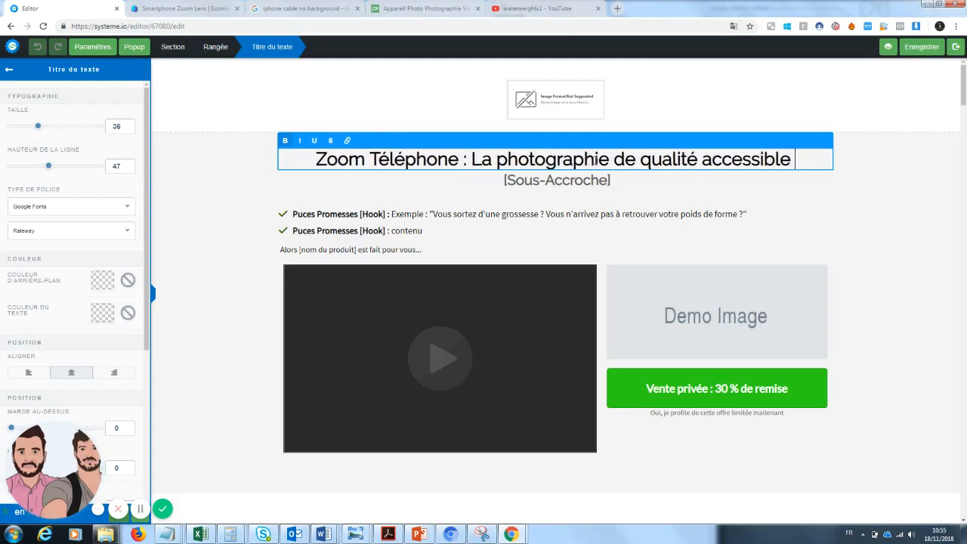
{"action": "type", "text": "à tous"}
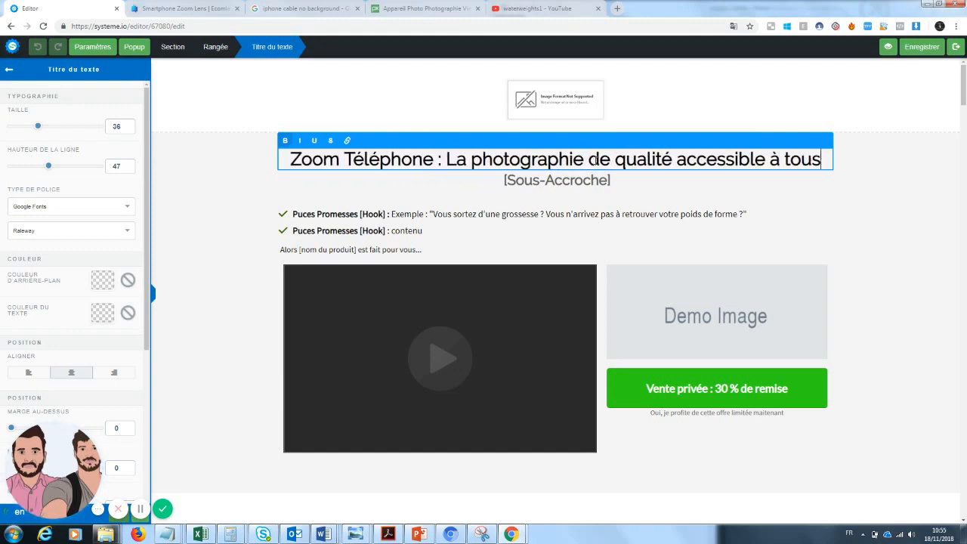
{"action": "left_click", "coordinate": [224, 231]}
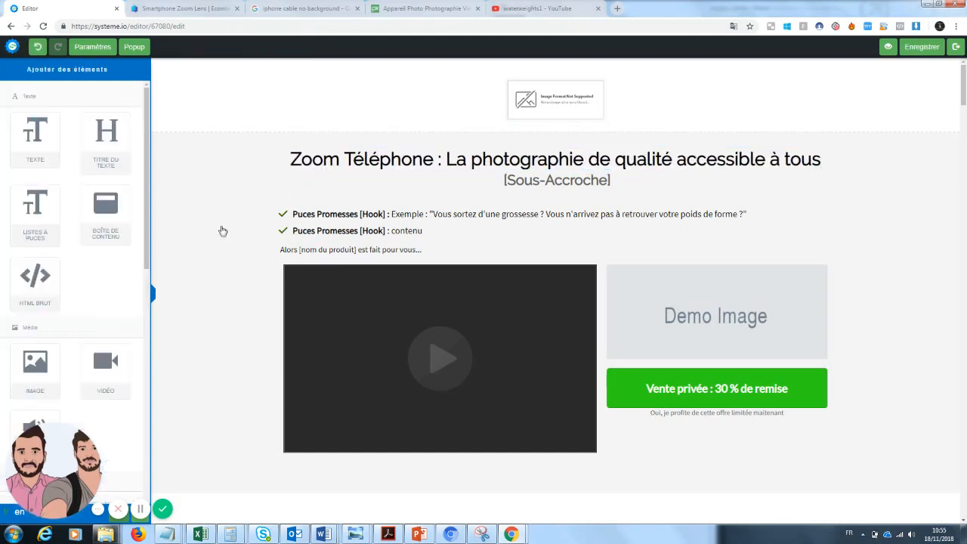
Replace the subheadline placeholder with "Devenez un photographe sans grosses dépenses"
{"action": "left_click", "coordinate": [543, 187]}
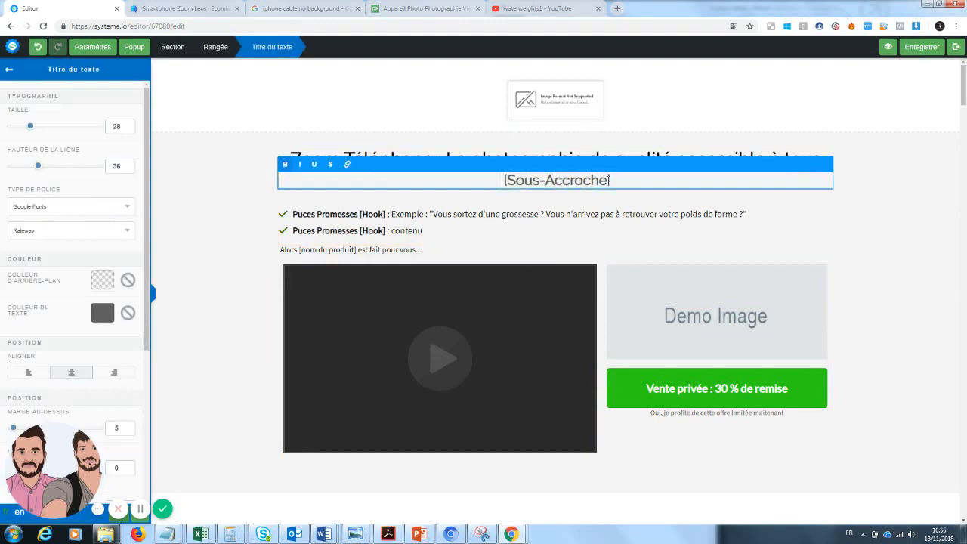
{"action": "left_click_drag", "start_coordinate": [610, 182], "coordinate": [483, 176]}
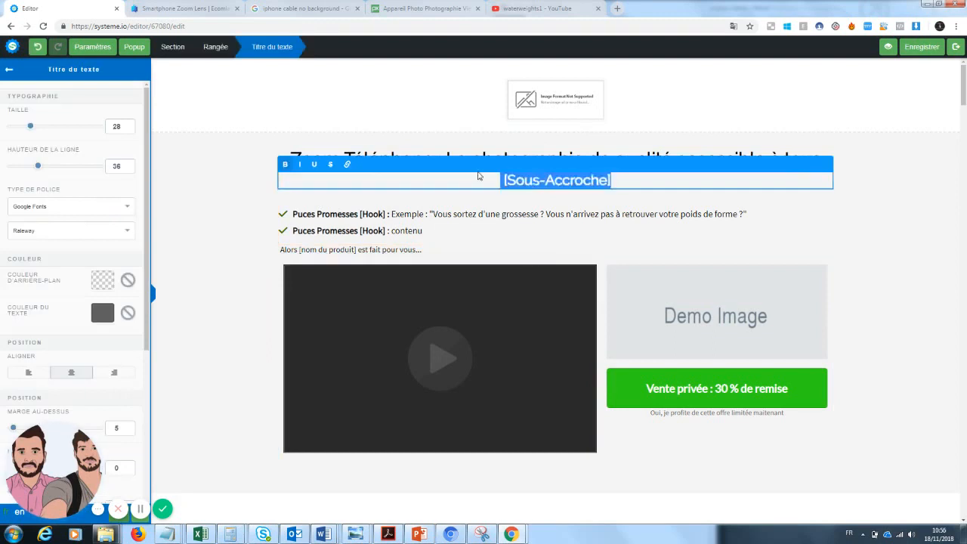
{"action": "type", "text": "Devenez "}
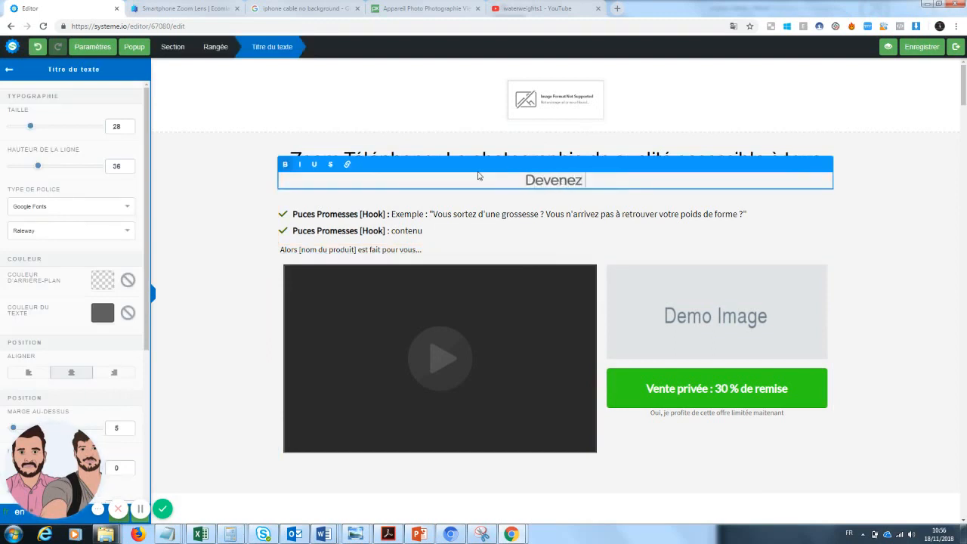
{"action": "type", "text": "un phot"}
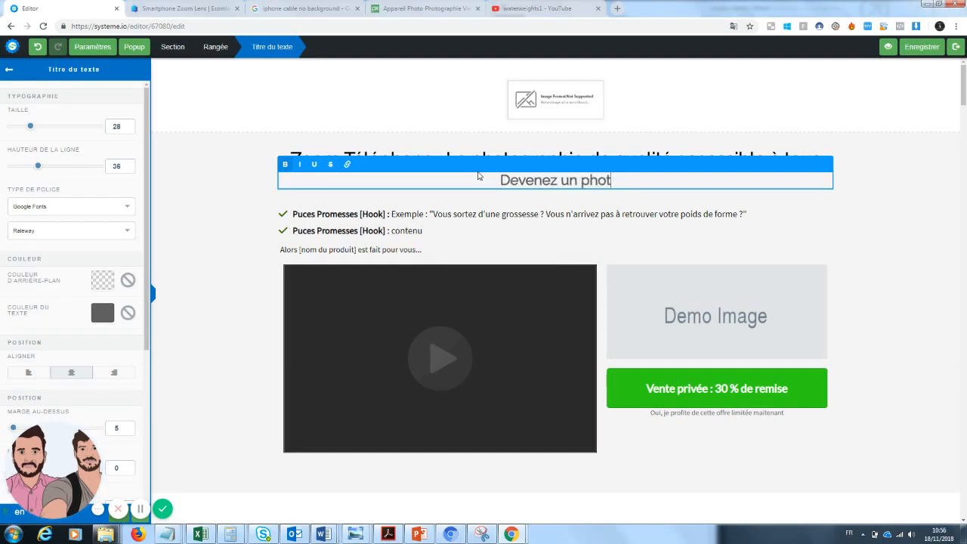
{"action": "type", "text": "ographe sans "}
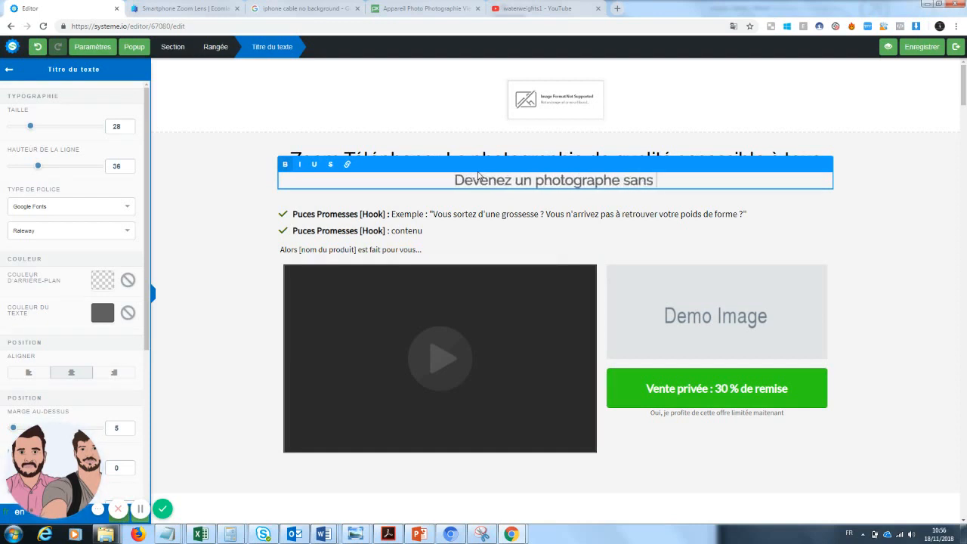
{"action": "type", "text": "gr"}
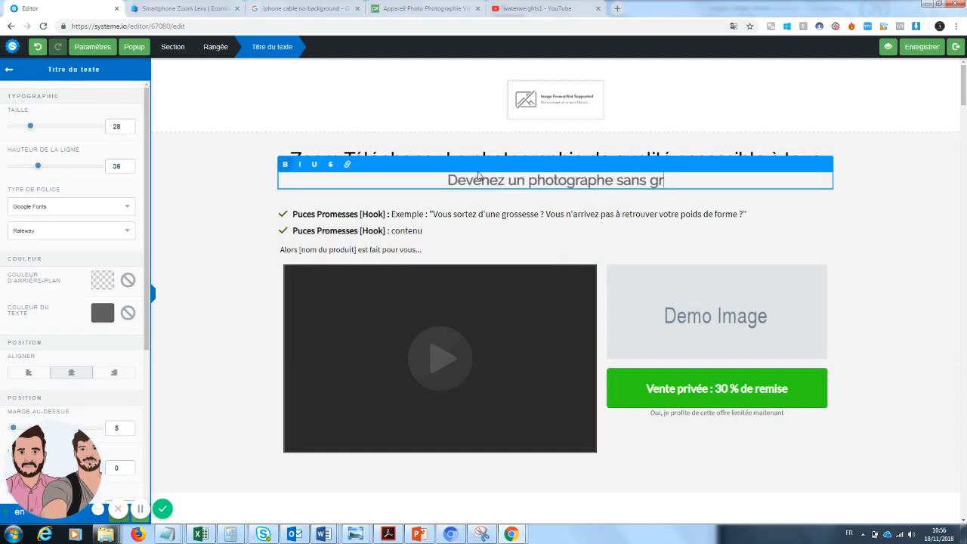
{"action": "type", "text": "osses dépenses"}
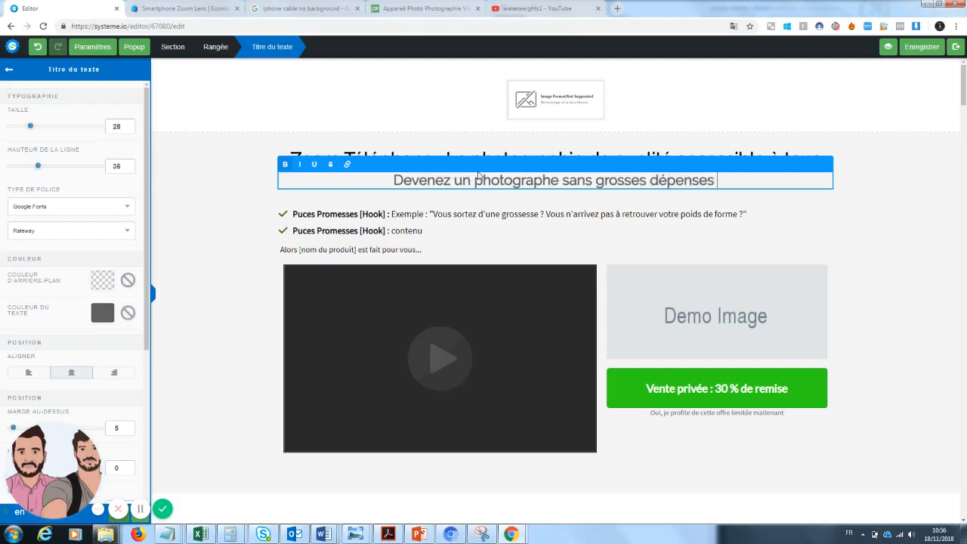
{"action": "left_click", "coordinate": [937, 257]}
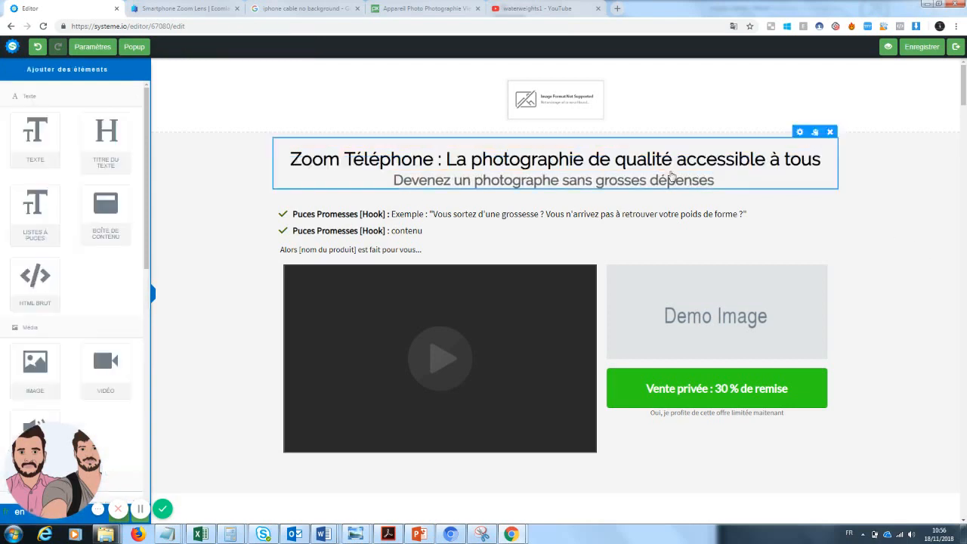
Underline the words "Zoom Téléphone" in the headline
{"action": "left_click", "coordinate": [421, 155]}
{"action": "left_click_drag", "start_coordinate": [435, 158], "coordinate": [288, 161]}
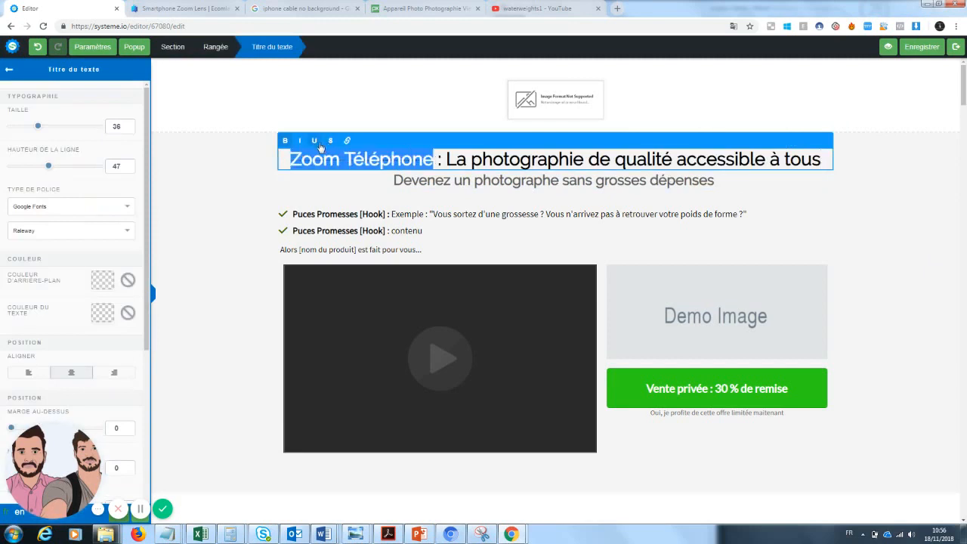
{"action": "left_click", "coordinate": [314, 141]}
{"action": "left_click", "coordinate": [798, 213]}
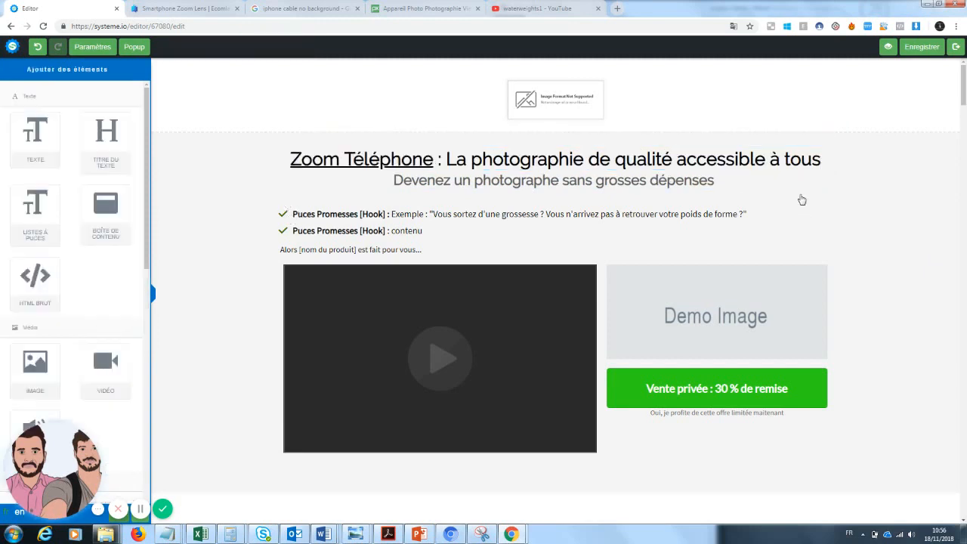
Colour the word "qualité" in the headline blue (4A90E2)
{"action": "left_click", "coordinate": [675, 160]}
{"action": "left_click_drag", "start_coordinate": [675, 160], "coordinate": [614, 160]}
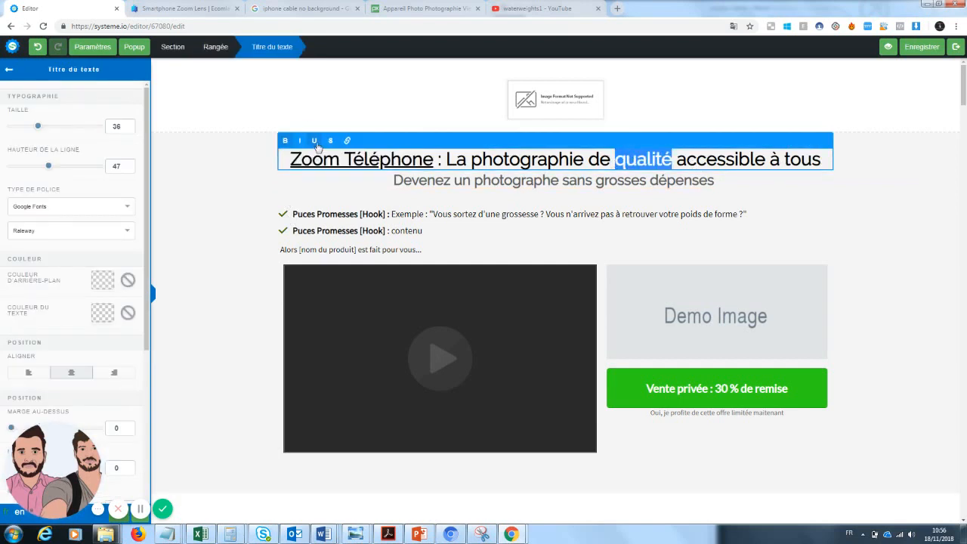
{"action": "left_click", "coordinate": [103, 312]}
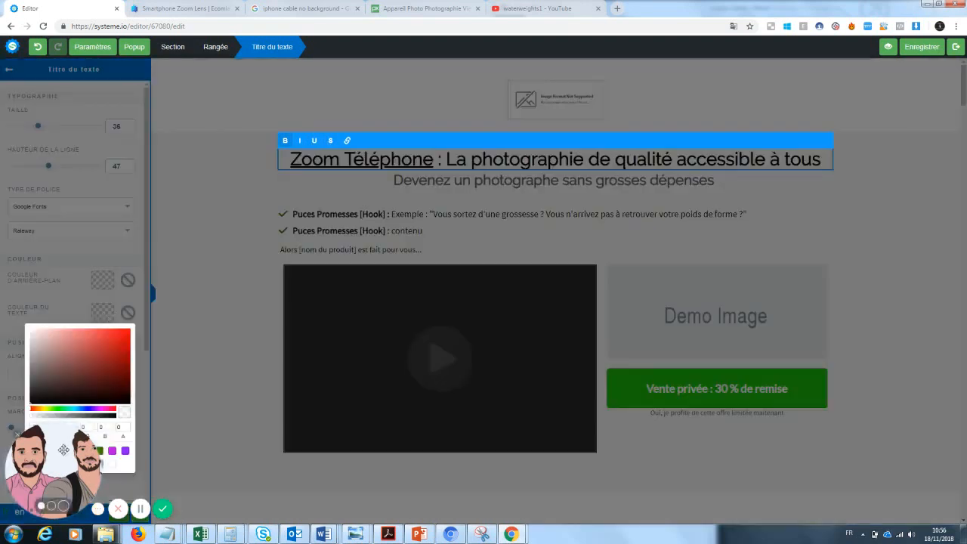
{"action": "left_click_drag", "start_coordinate": [64, 449], "coordinate": [204, 470]}
{"action": "left_click", "coordinate": [33, 463]}
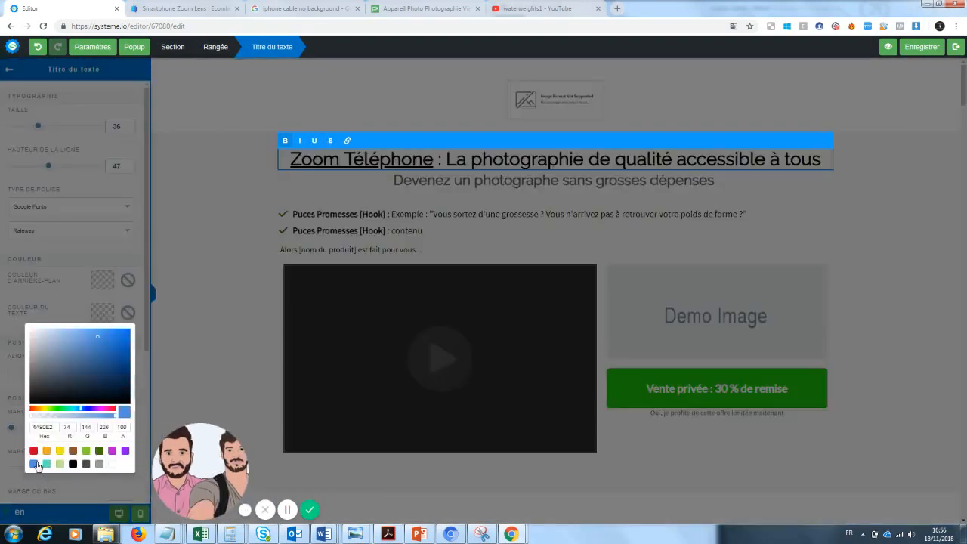
{"action": "left_click", "coordinate": [862, 192]}
{"action": "left_click", "coordinate": [893, 223]}
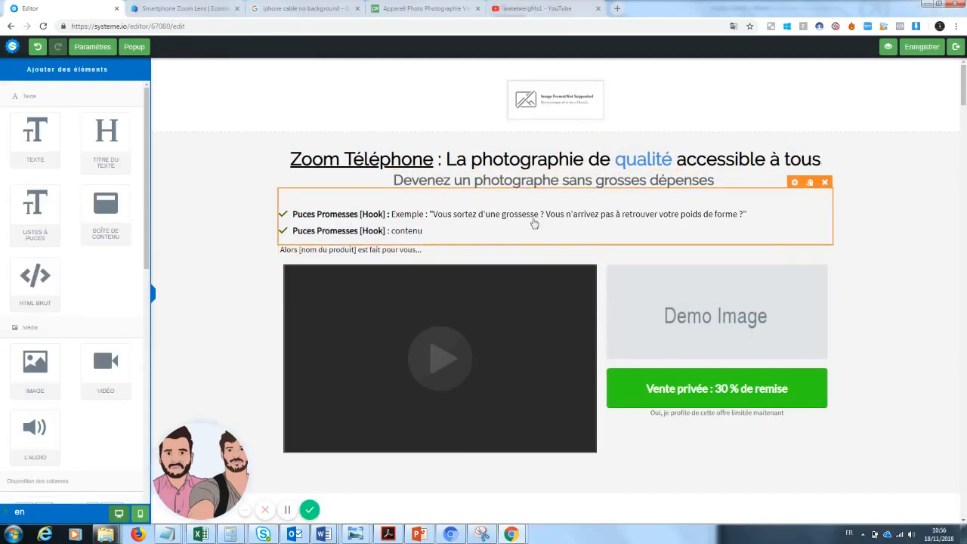
Rename the first bullet's bold label to "Petit prix"
{"action": "left_click", "coordinate": [728, 220]}
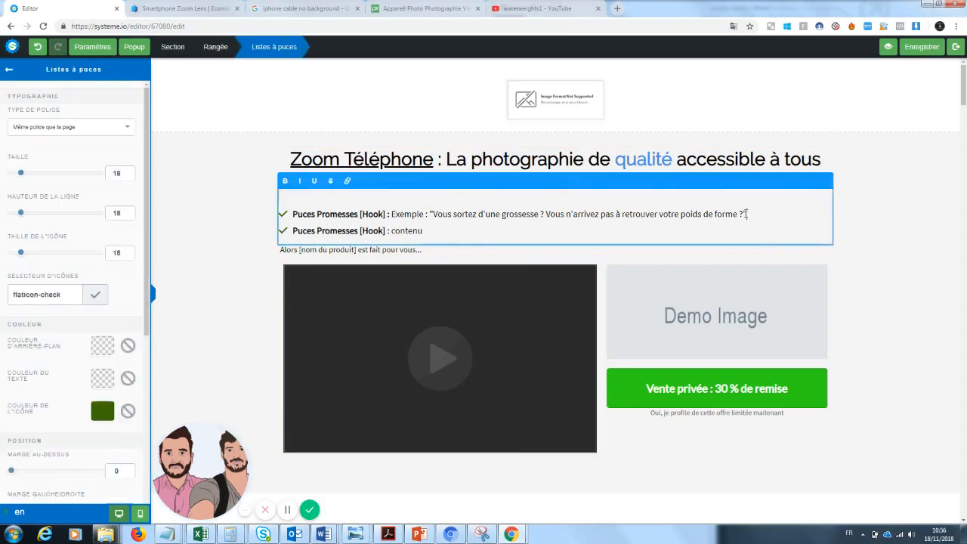
{"action": "left_click_drag", "start_coordinate": [747, 214], "coordinate": [399, 213]}
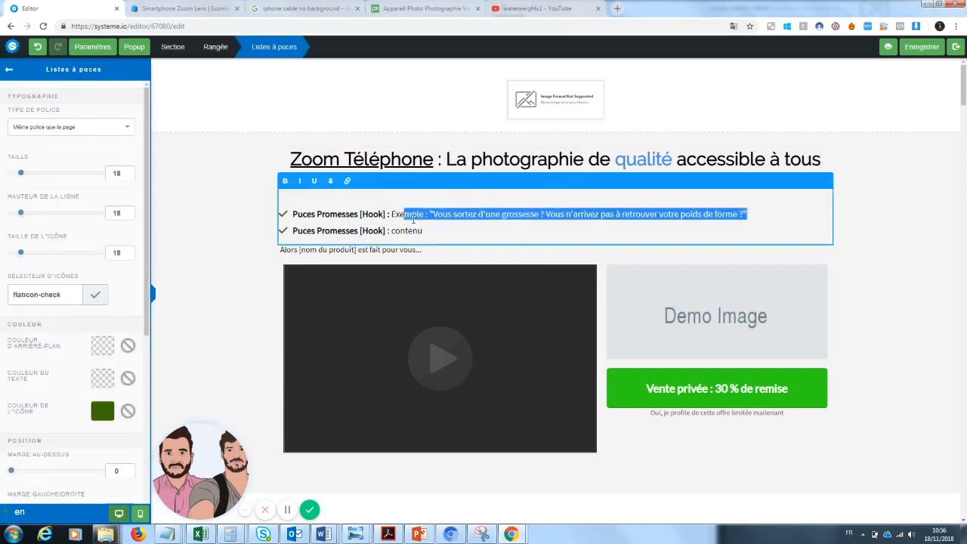
{"action": "left_click", "coordinate": [458, 236]}
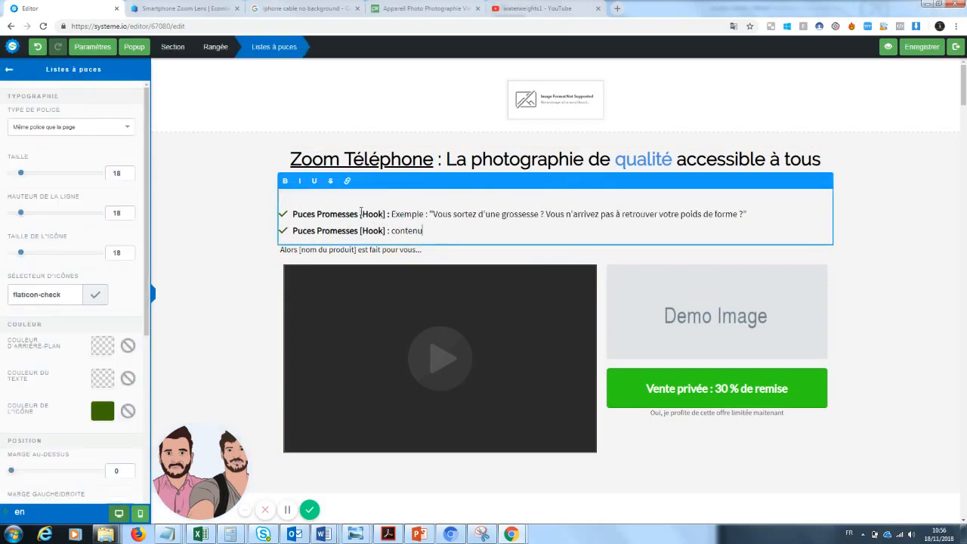
{"action": "left_click_drag", "start_coordinate": [385, 214], "coordinate": [297, 214]}
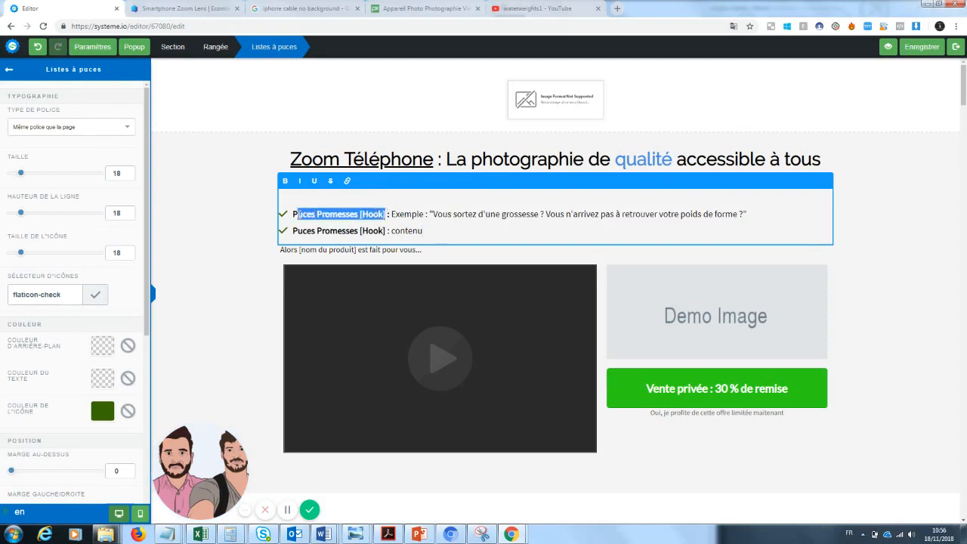
{"action": "type", "text": "etit prix"}
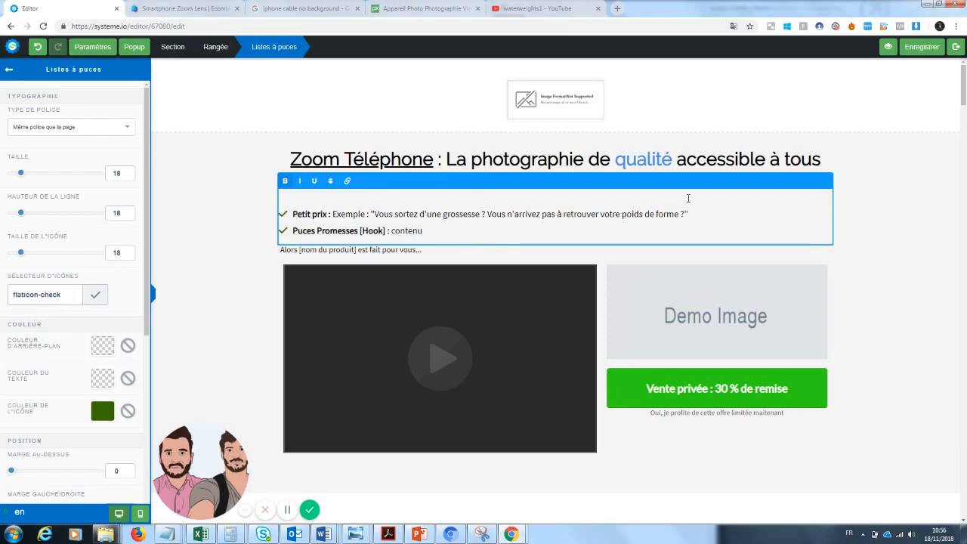
Replace the first bullet's example text with "Vous pensez que la photographie est trop chère pour vous ?"
{"action": "left_click_drag", "start_coordinate": [688, 214], "coordinate": [334, 214]}
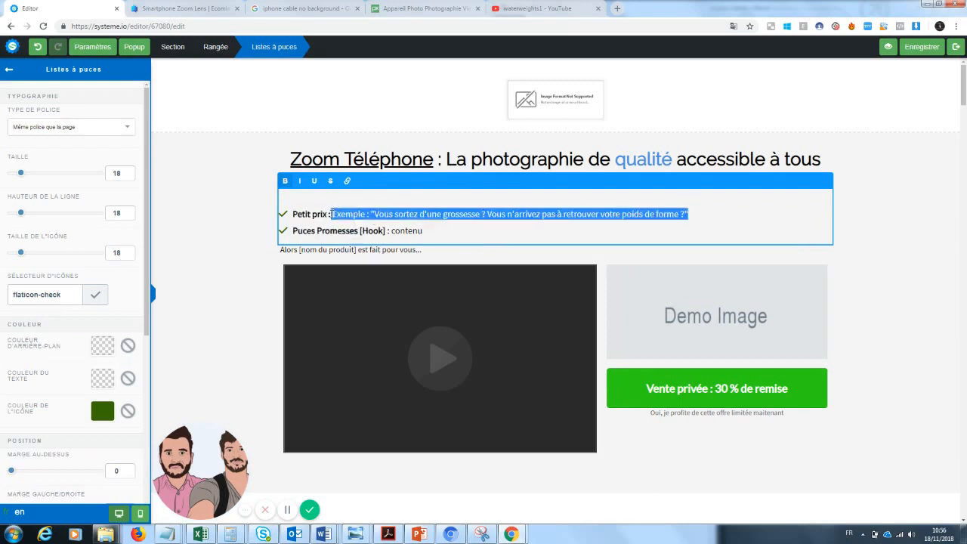
{"action": "key", "text": "BackSpace"}
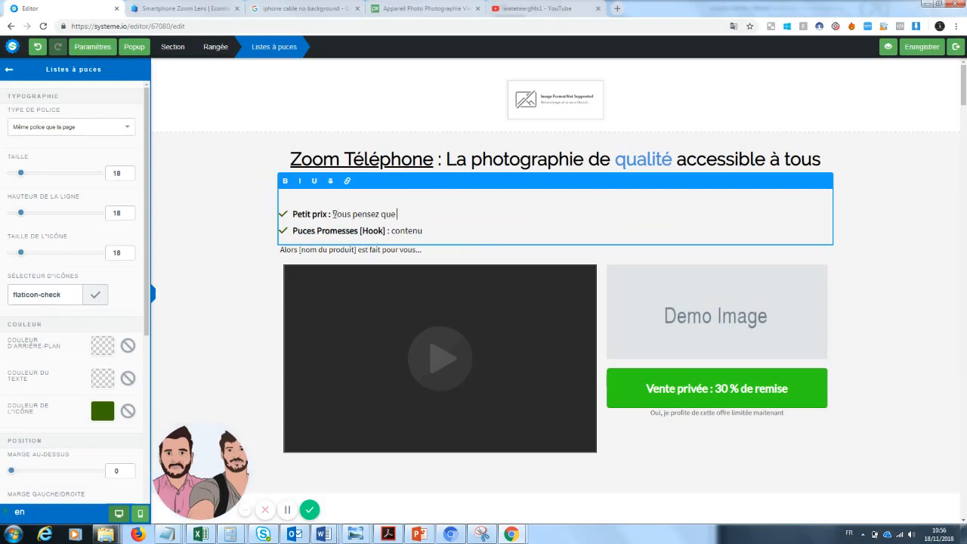
{"action": "type", "text": "hotagraphie est innacess"}
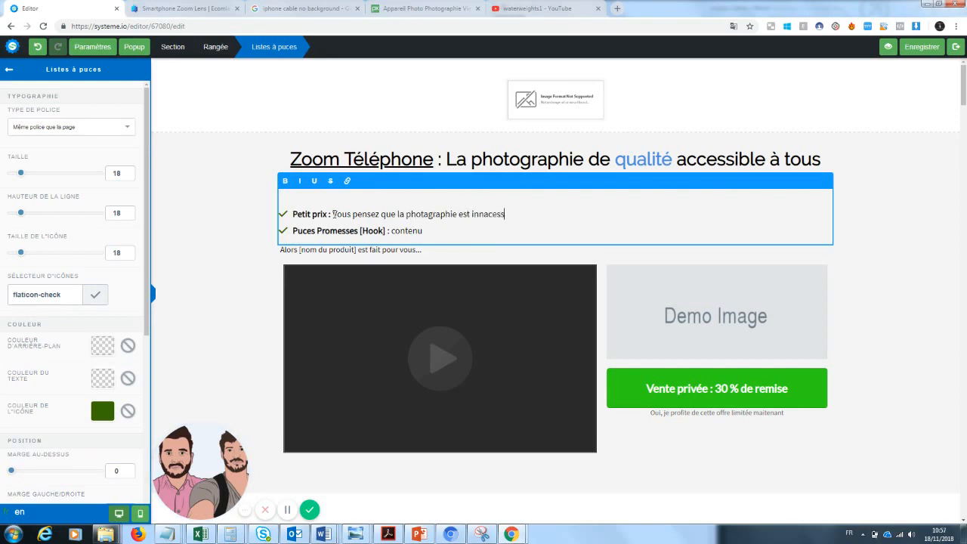
{"action": "key", "text": "BackSpace"}
{"action": "key", "text": "BackSpace"}
{"action": "key", "text": "BackSpace"}
{"action": "type", "text": "trop chère pour vous ?"}
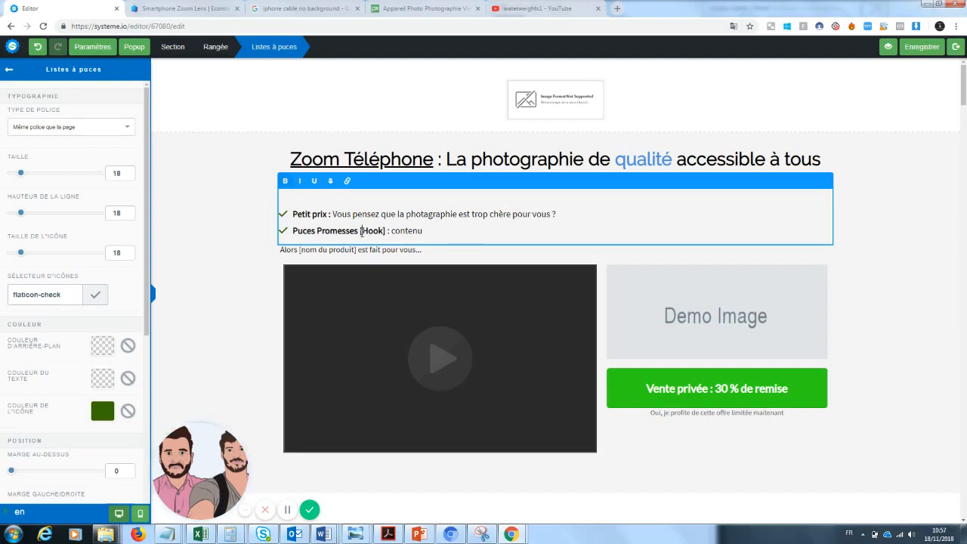
Rename the second bullet's bold label to "Qualité"
{"action": "left_click_drag", "start_coordinate": [361, 232], "coordinate": [294, 231]}
{"action": "type", "text": "Qya"}
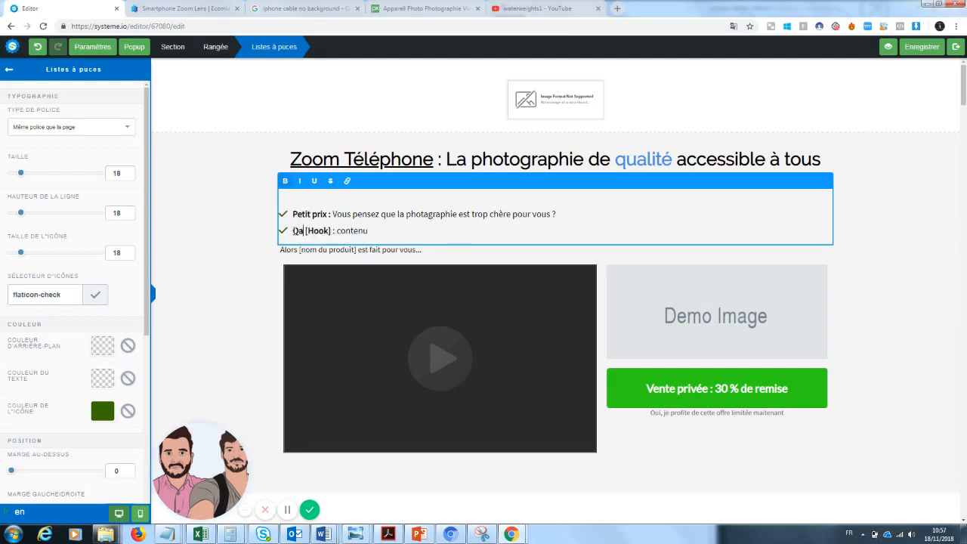
{"action": "key", "text": "BackSpace"}
{"action": "key", "text": "BackSpace"}
{"action": "type", "text": "y"}
{"action": "key", "text": "BackSpace"}
{"action": "type", "text": "ualité"}
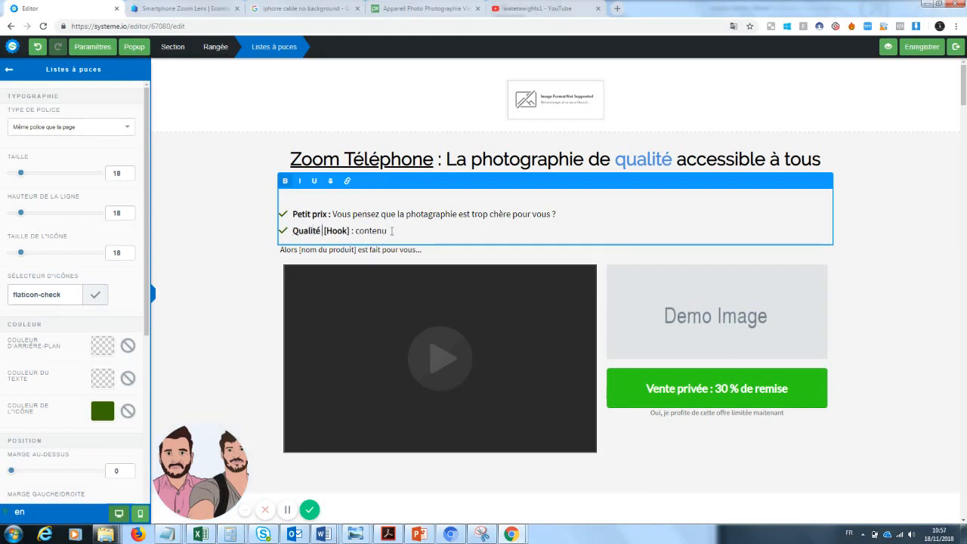
Replace the second bullet's content with "Enfin un produit qui va durer des années"
{"action": "left_click_drag", "start_coordinate": [391, 232], "coordinate": [325, 234]}
{"action": "key", "text": "BackSpace"}
{"action": "type", "text": "Enfin un produit qui"}
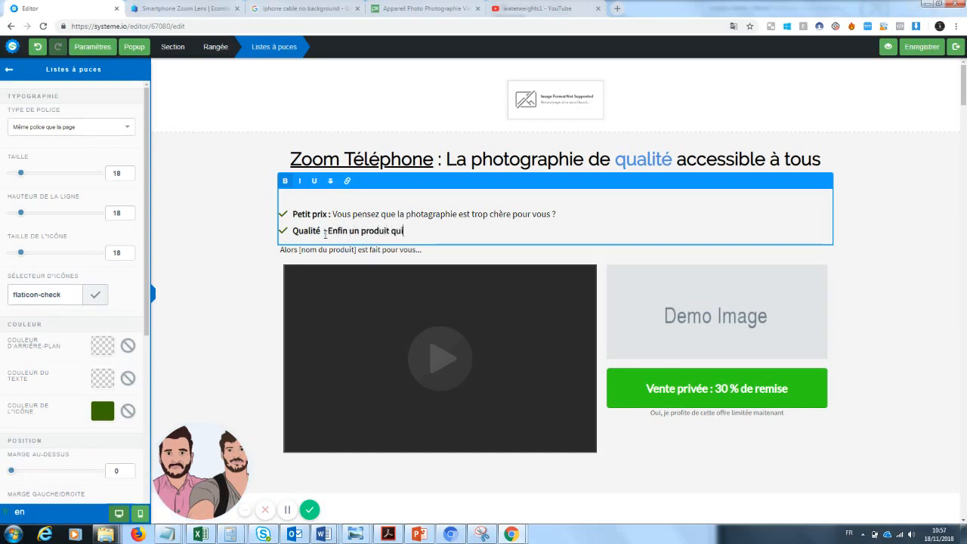
{"action": "type", "text": " va durer d"}
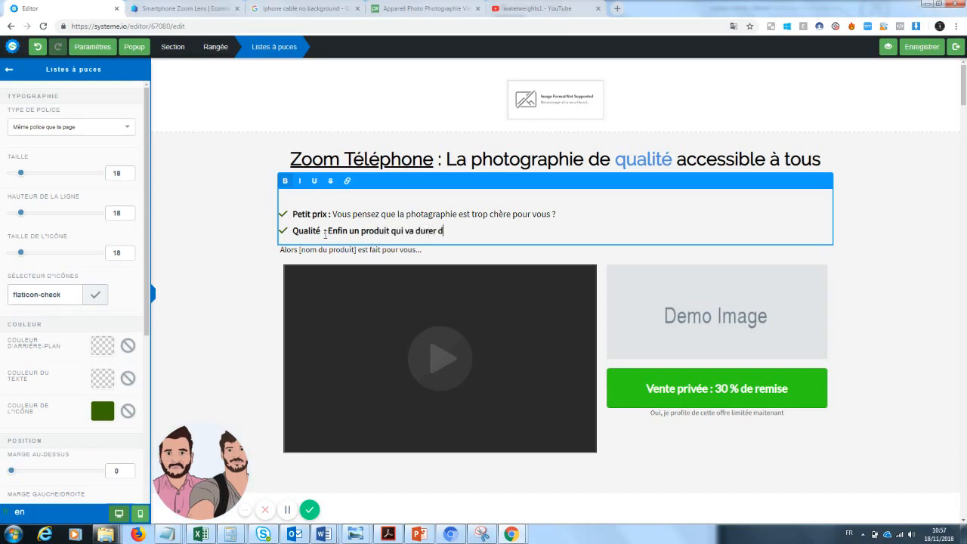
{"action": "type", "text": "es années"}
{"action": "left_click", "coordinate": [193, 362]}
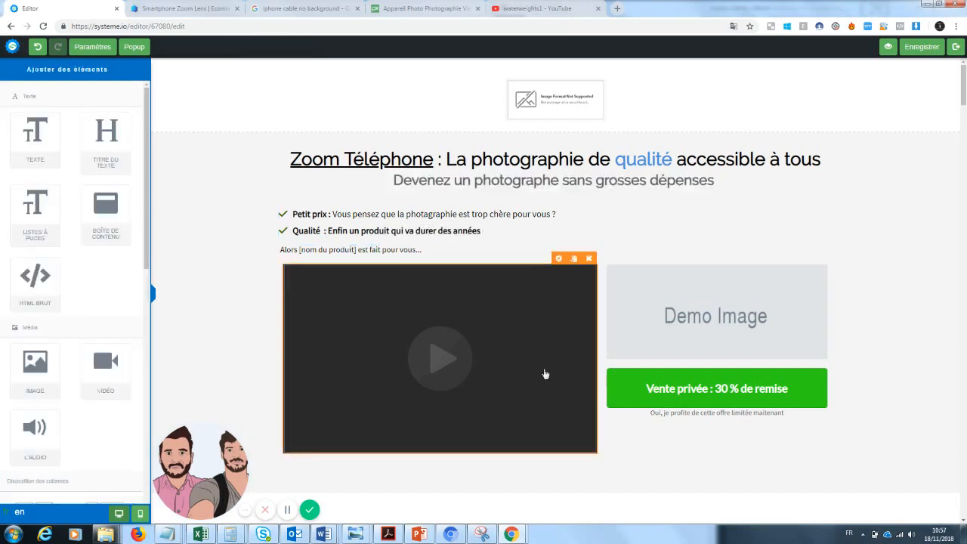
{"action": "left_click", "coordinate": [394, 254]}
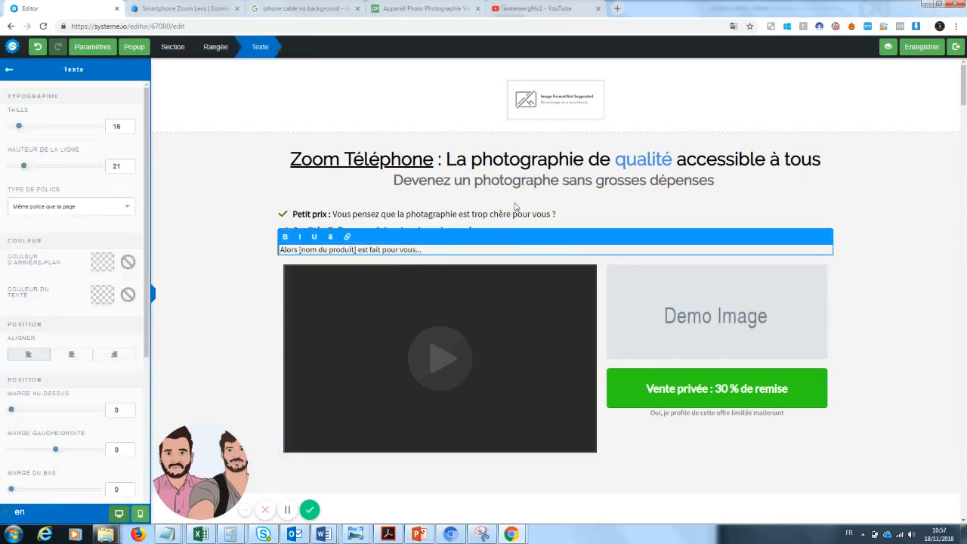
{"action": "left_click", "coordinate": [429, 234]}
{"action": "left_click", "coordinate": [497, 232]}
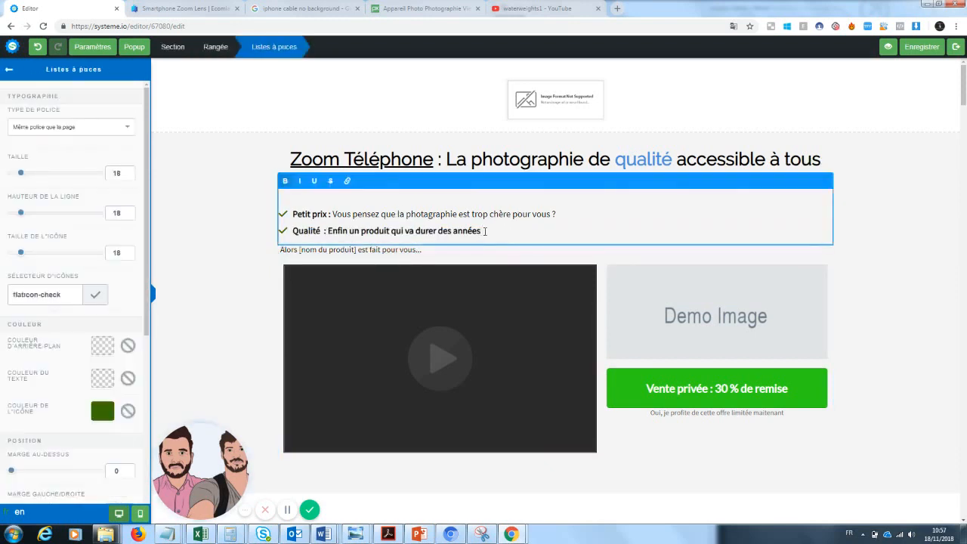
{"action": "left_click_drag", "start_coordinate": [498, 231], "coordinate": [328, 231]}
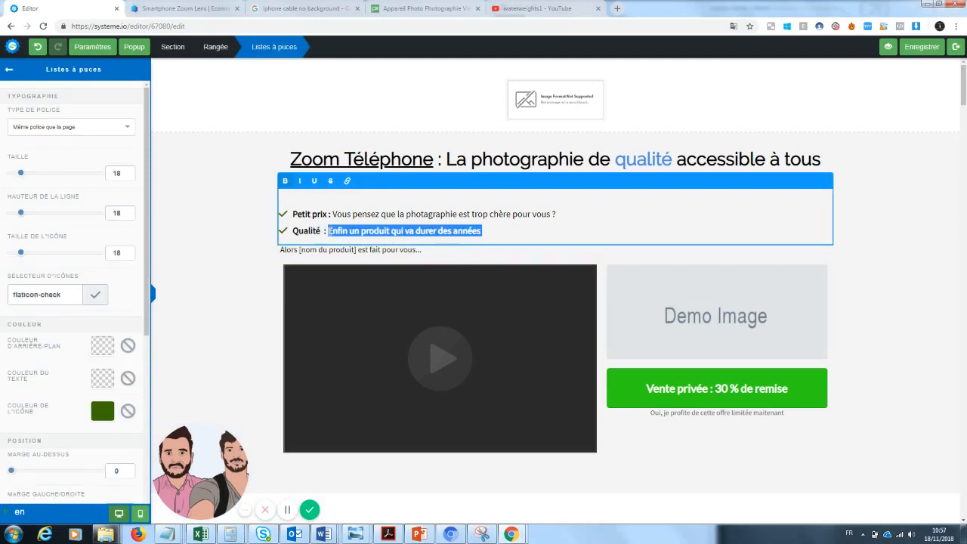
{"action": "left_click", "coordinate": [339, 257]}
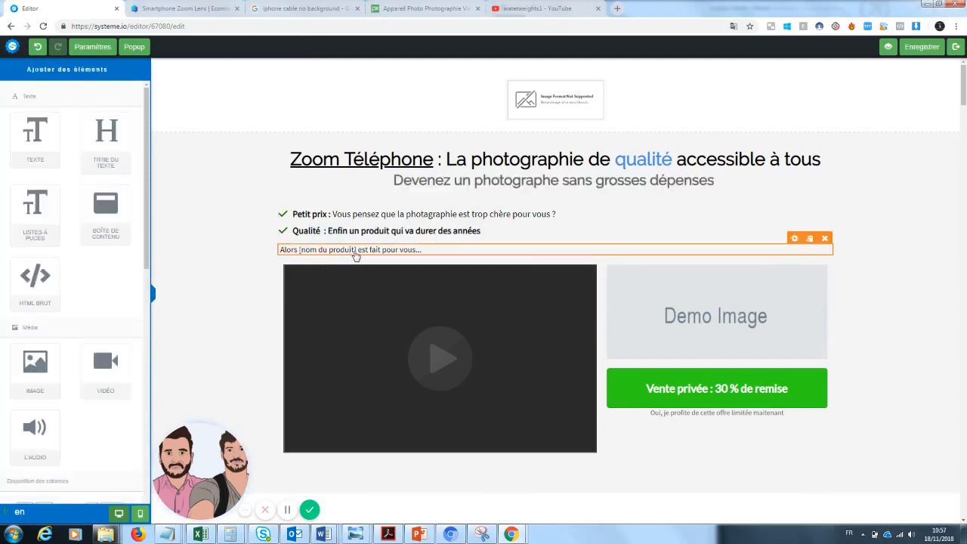
Rewrite the line under the bullets as "Alors ce zoom de téléphone est fait pour vous"
{"action": "left_click", "coordinate": [385, 250]}
{"action": "left_click_drag", "start_coordinate": [425, 250], "coordinate": [299, 258]}
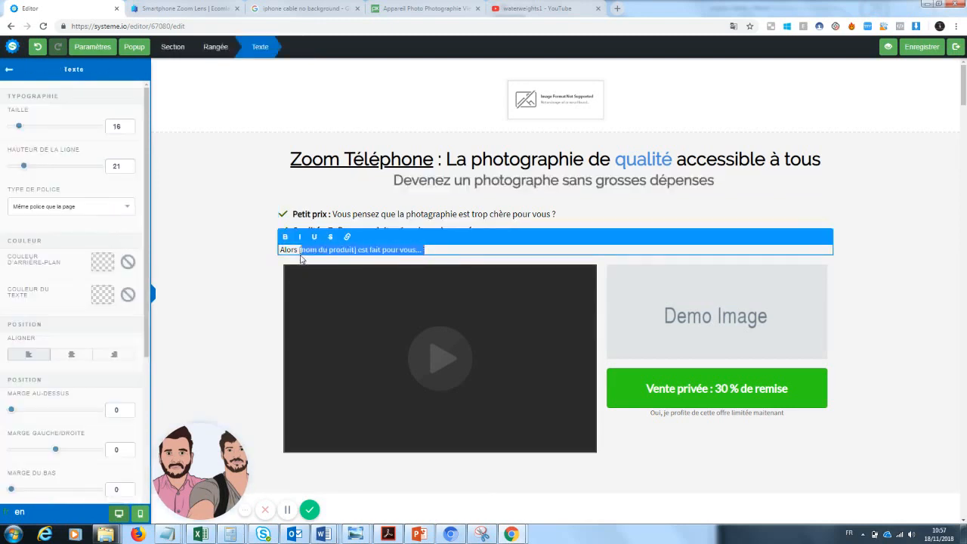
{"action": "key", "text": "BackSpace"}
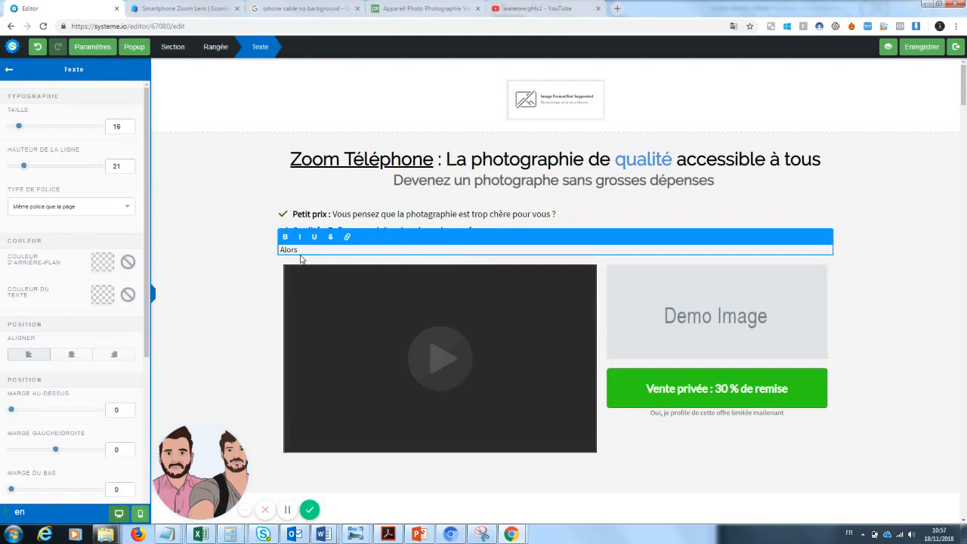
{"action": "type", "text": "ce zoom de téléphone est fait pour vous"}
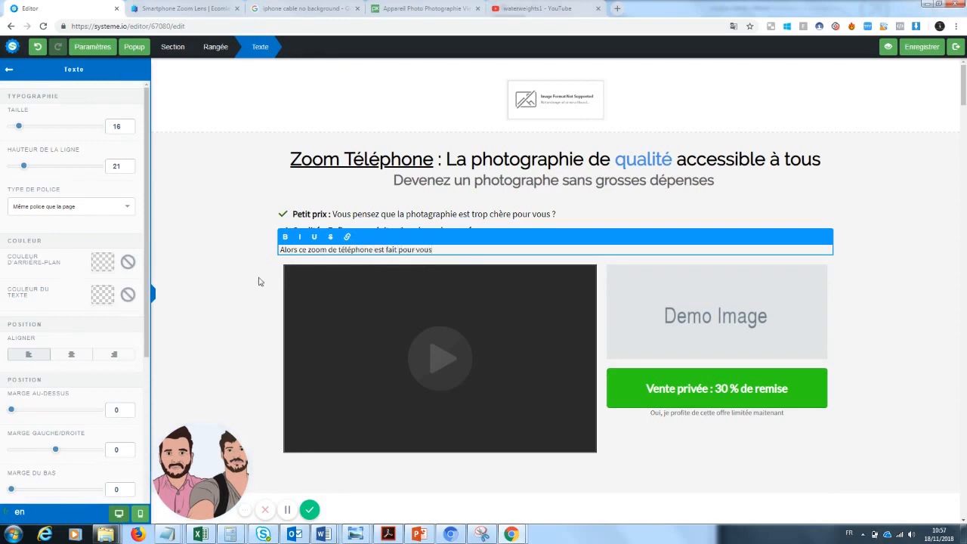
Replace the second bullet's content with "Vous cherchez depuis toujours un produit peu cher et fiable ?"
{"action": "left_click", "coordinate": [229, 315]}
{"action": "left_click_drag", "start_coordinate": [484, 233], "coordinate": [328, 237]}
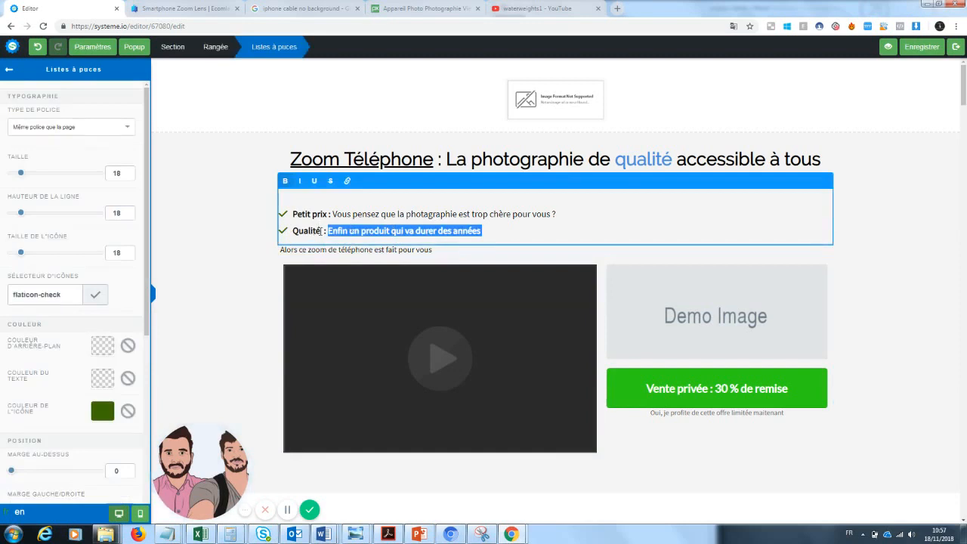
{"action": "left_click_drag", "start_coordinate": [322, 231], "coordinate": [299, 232]}
{"action": "left_click", "coordinate": [414, 234]}
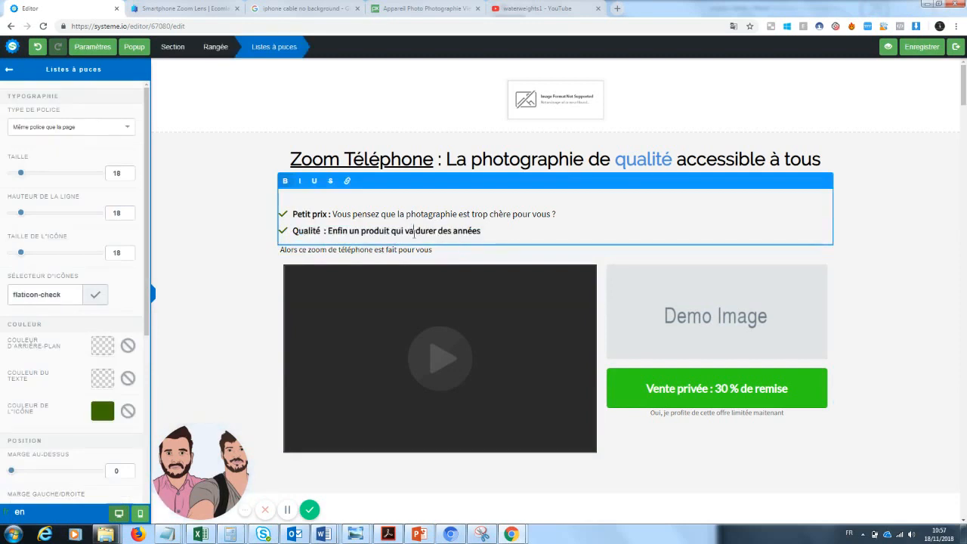
{"action": "left_click_drag", "start_coordinate": [485, 230], "coordinate": [329, 232]}
{"action": "type", "text": "Vous che"}
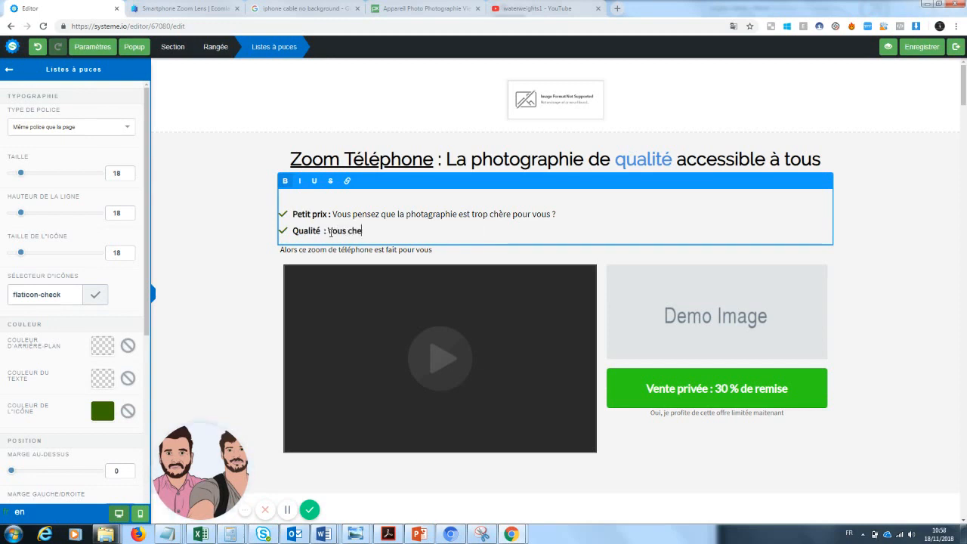
{"action": "type", "text": "rchez depuis toujours un produit"}
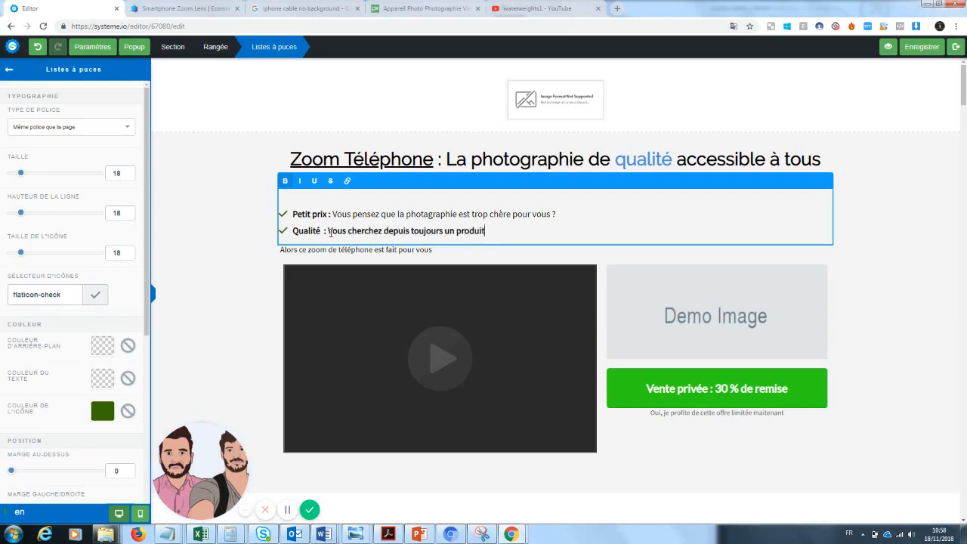
{"action": "type", "text": " peu cher et fiable ?"}
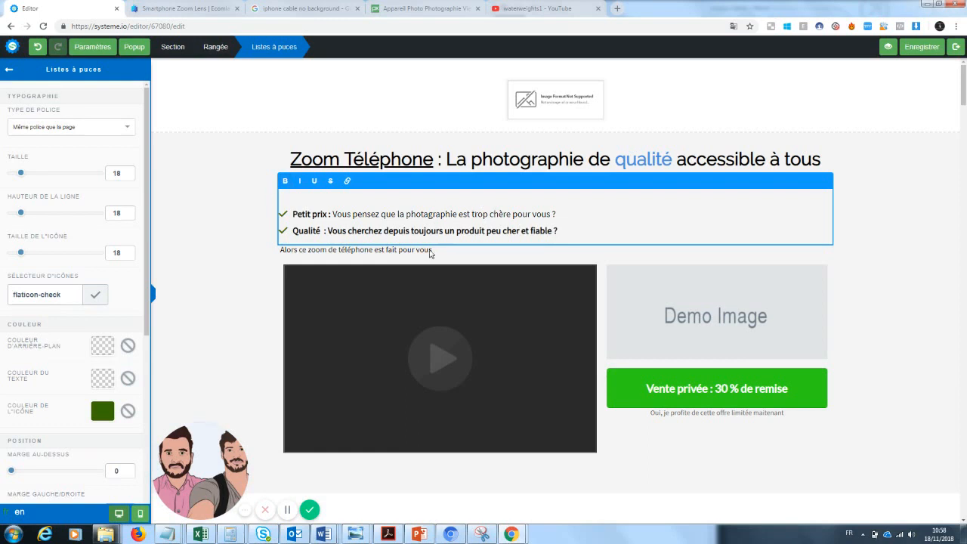
Replace the first bullet's content with "Vous êtes à la recherche d'un produit pas cher pour prendre des photos ?"
{"action": "left_click_drag", "start_coordinate": [334, 214], "coordinate": [555, 214]}
{"action": "left_click", "coordinate": [386, 214]}
{"action": "key", "text": "BackSpace"}
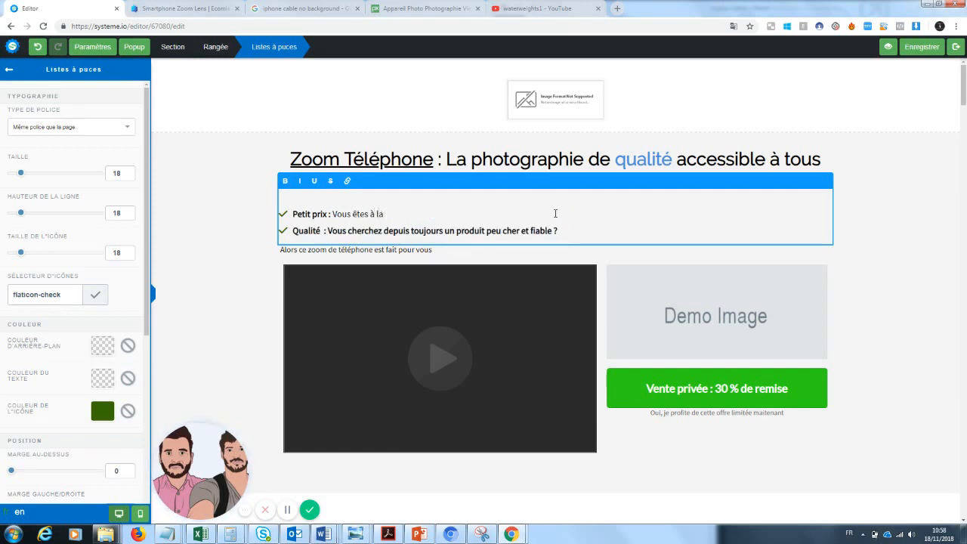
{"action": "type", "text": "êtes à la recherche d"}
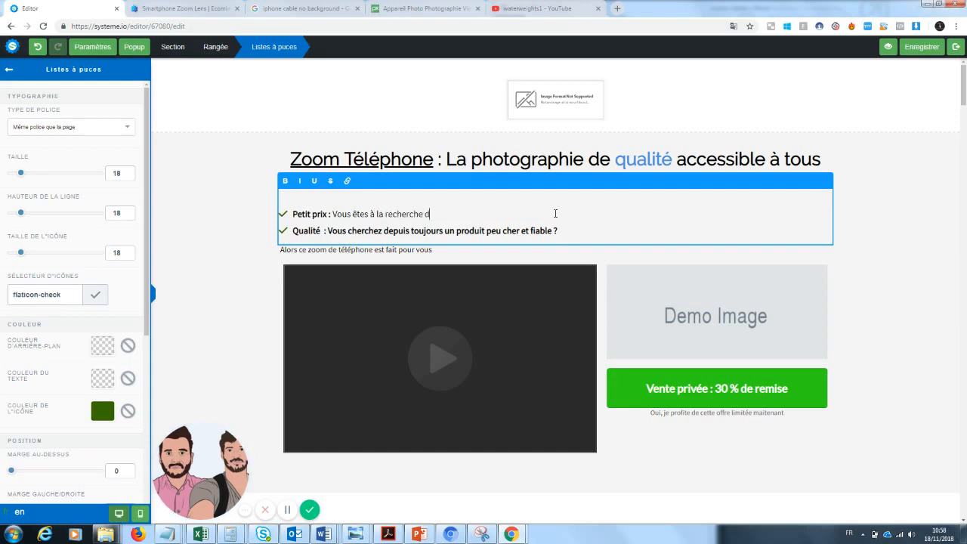
{"action": "type", "text": "'un produit pour"}
{"action": "key", "text": "BackSpace"}
{"action": "key", "text": "BackSpace"}
{"action": "key", "text": "BackSpace"}
{"action": "key", "text": "BackSpace"}
{"action": "key", "text": "BackSpace"}
{"action": "key", "text": "BackSpace"}
{"action": "type", "text": "produit pas cher pour prendre des photos ?"}
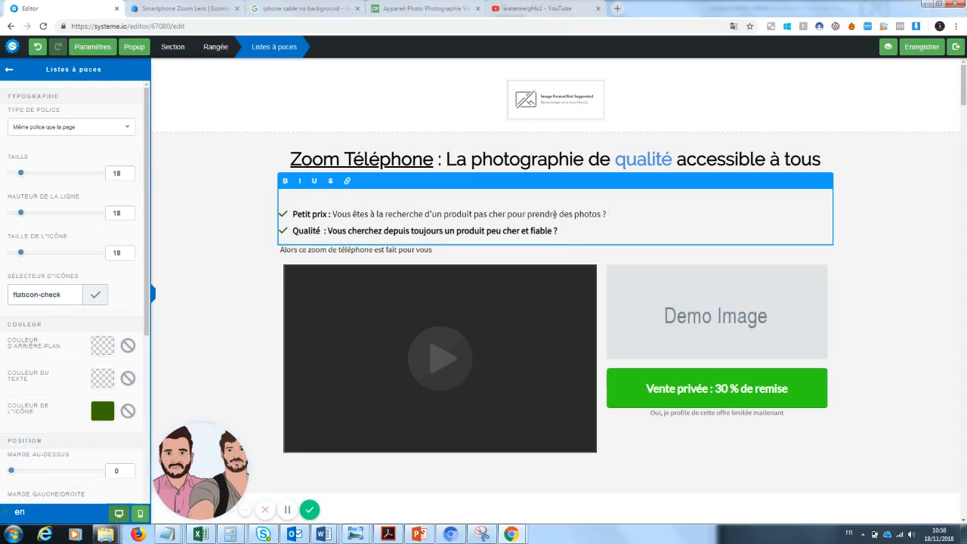
{"action": "left_click", "coordinate": [910, 224]}
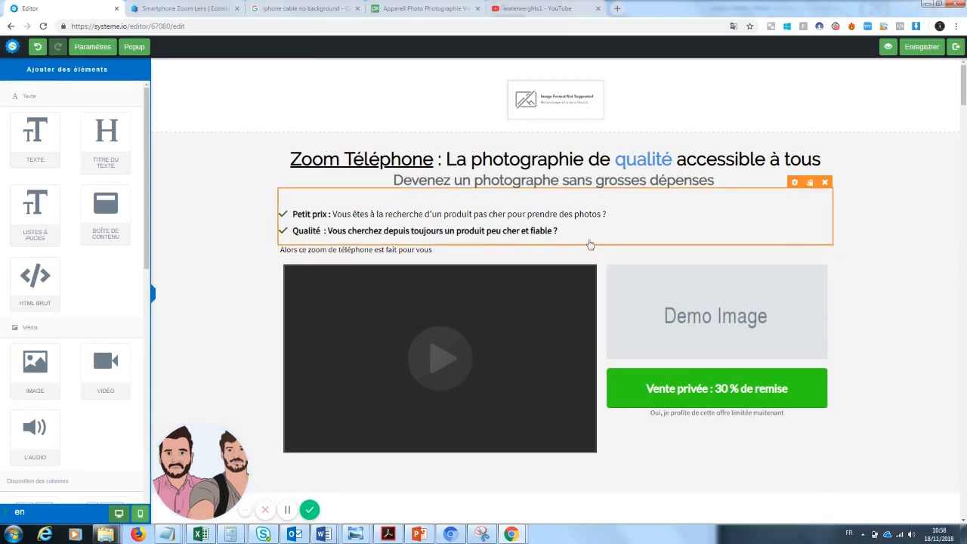
Make "est fait pour vous" bold in the line under the bullets
{"action": "left_click", "coordinate": [337, 250]}
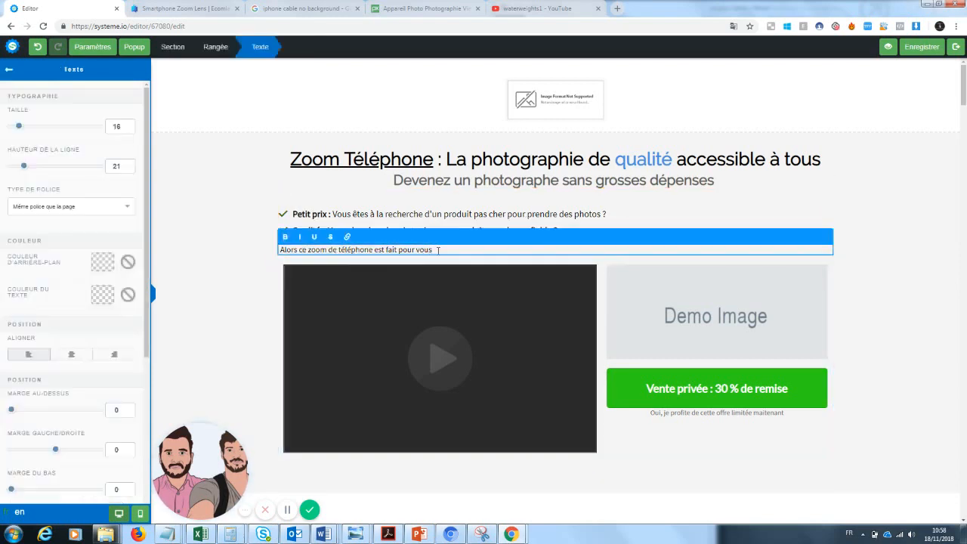
{"action": "left_click_drag", "start_coordinate": [441, 250], "coordinate": [376, 253]}
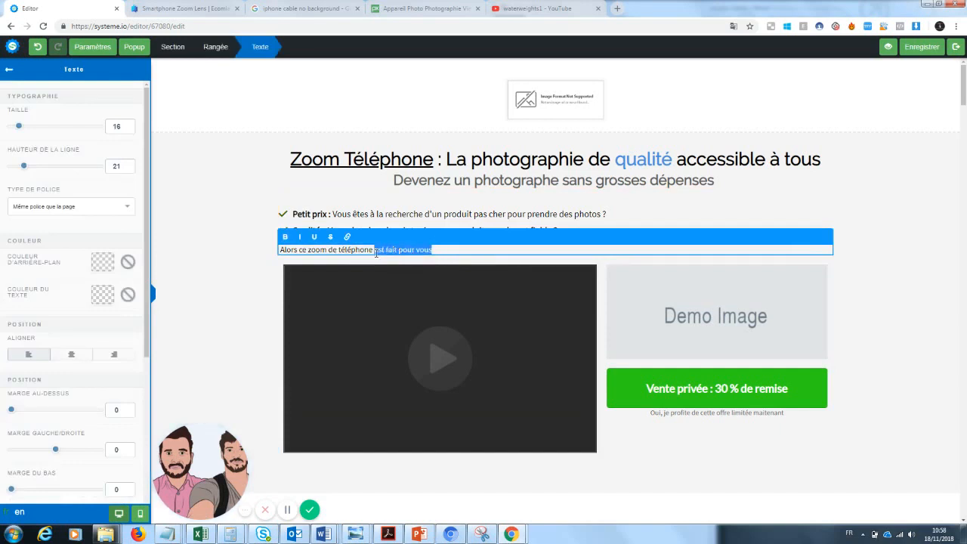
{"action": "left_click", "coordinate": [285, 236]}
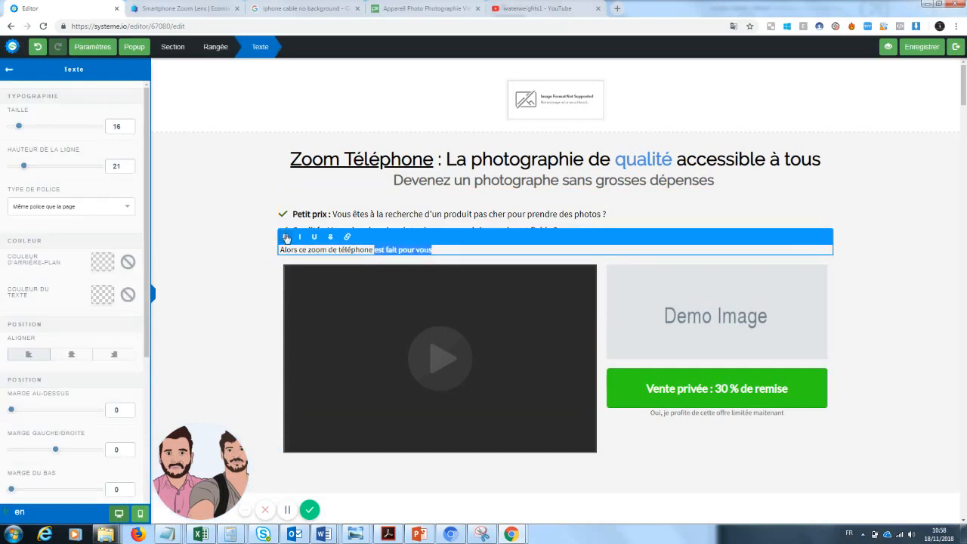
{"action": "left_click", "coordinate": [315, 284]}
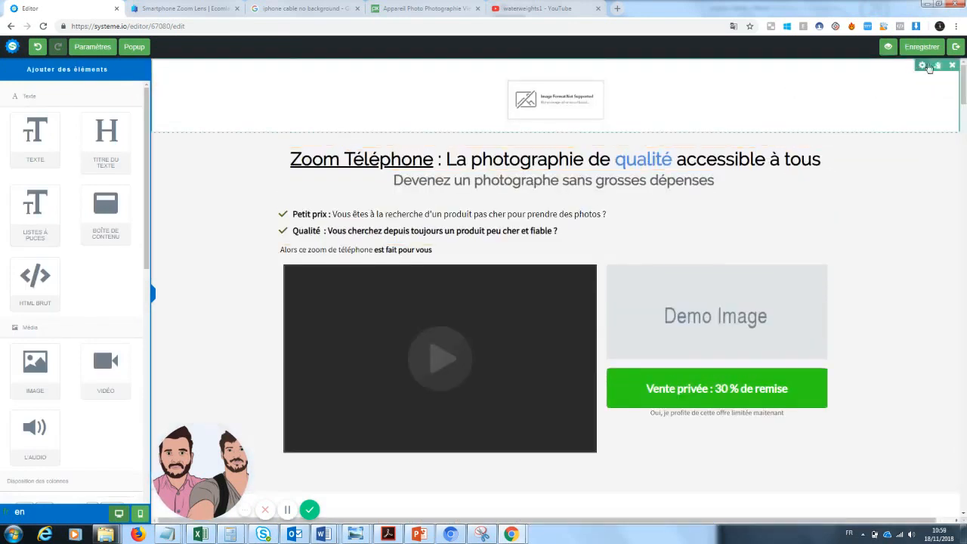
Delete the top section containing the unsupported header image
{"action": "left_click", "coordinate": [952, 66]}
{"action": "left_click", "coordinate": [521, 83]}
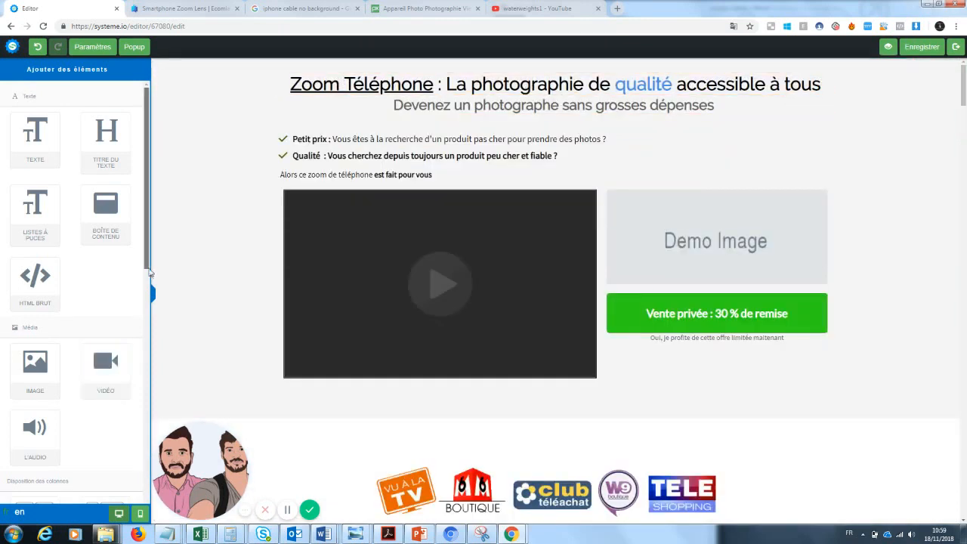
Add a two-column (1/2 + 1/2) row at the top of the page above the headline
{"action": "scroll", "coordinate": [139, 369], "scroll_direction": "down", "scroll_amount": 3}
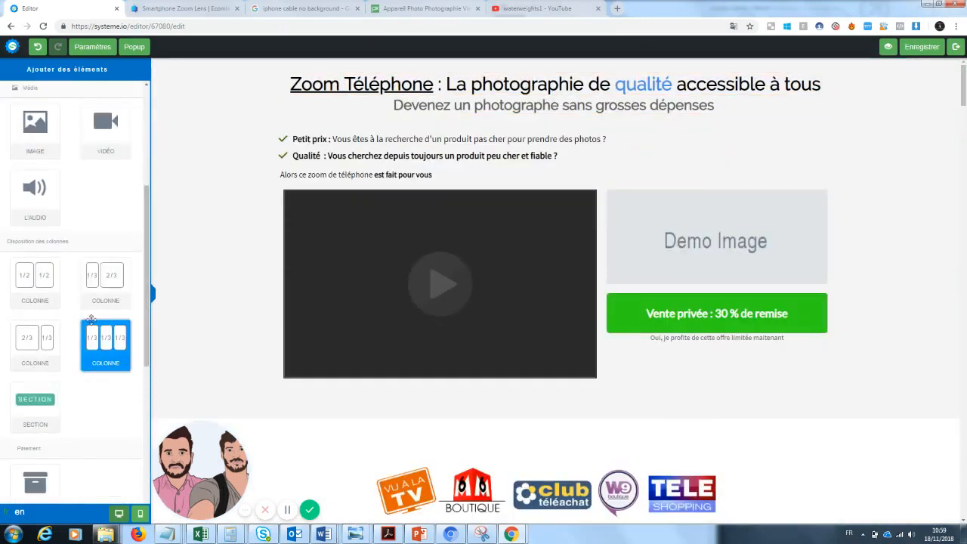
{"action": "left_click_drag", "start_coordinate": [50, 295], "coordinate": [324, 66]}
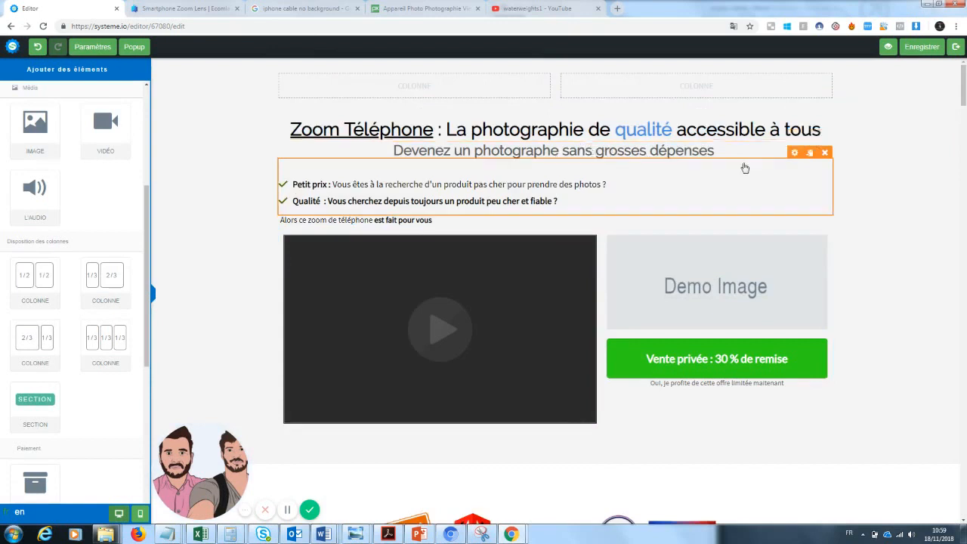
{"action": "left_click", "coordinate": [705, 162]}
{"action": "left_click", "coordinate": [894, 167]}
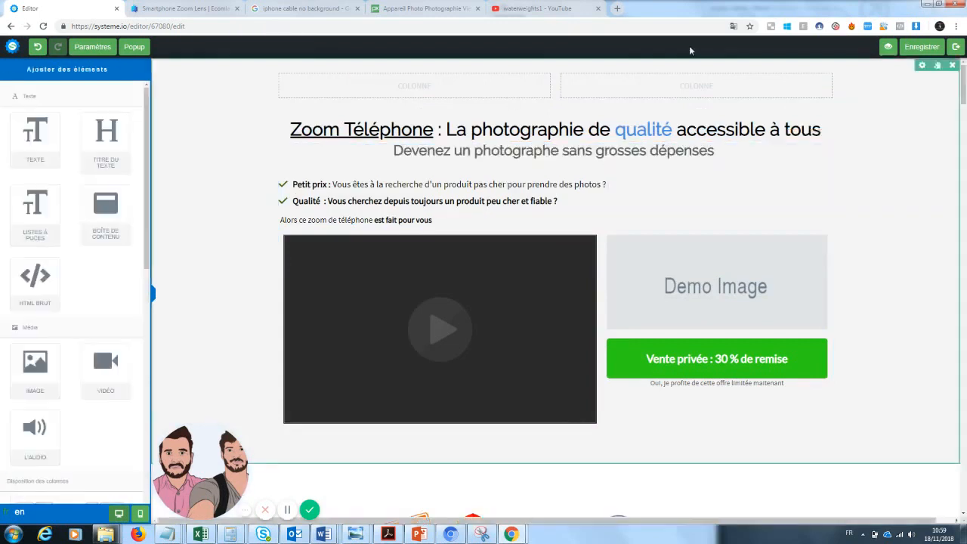
Set the subtitle's top margin to 60
{"action": "left_click", "coordinate": [669, 151]}
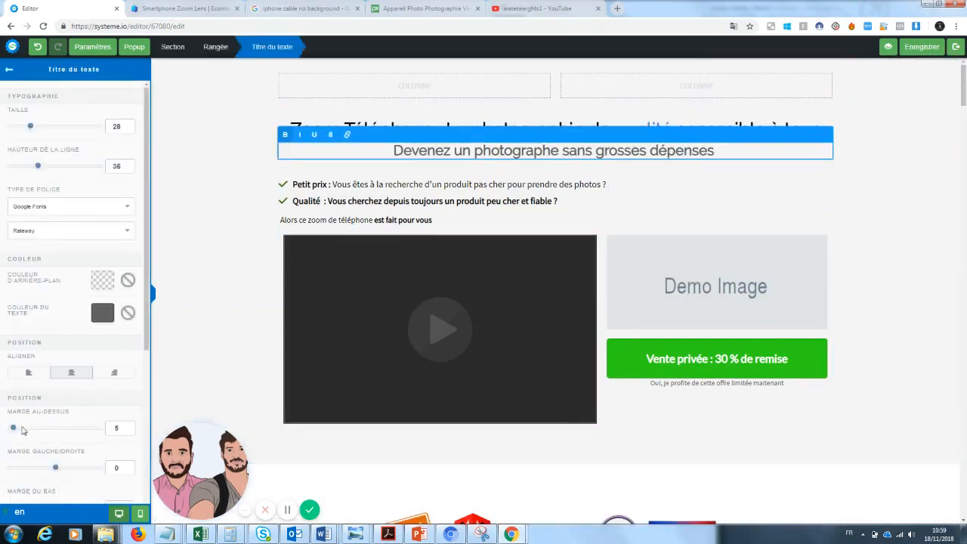
{"action": "left_click_drag", "start_coordinate": [15, 429], "coordinate": [38, 430]}
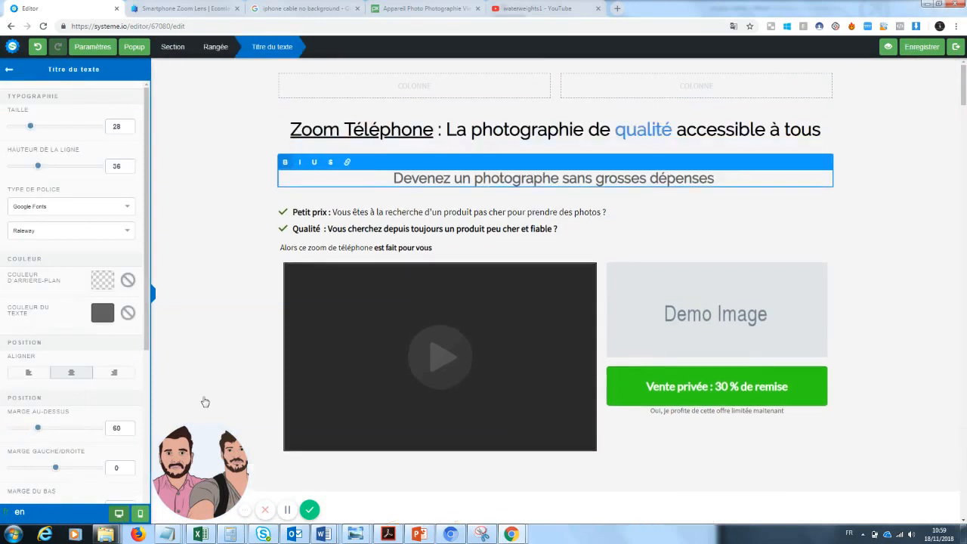
{"action": "left_click", "coordinate": [238, 349]}
{"action": "scroll", "coordinate": [438, 340], "scroll_direction": "down", "scroll_amount": 2}
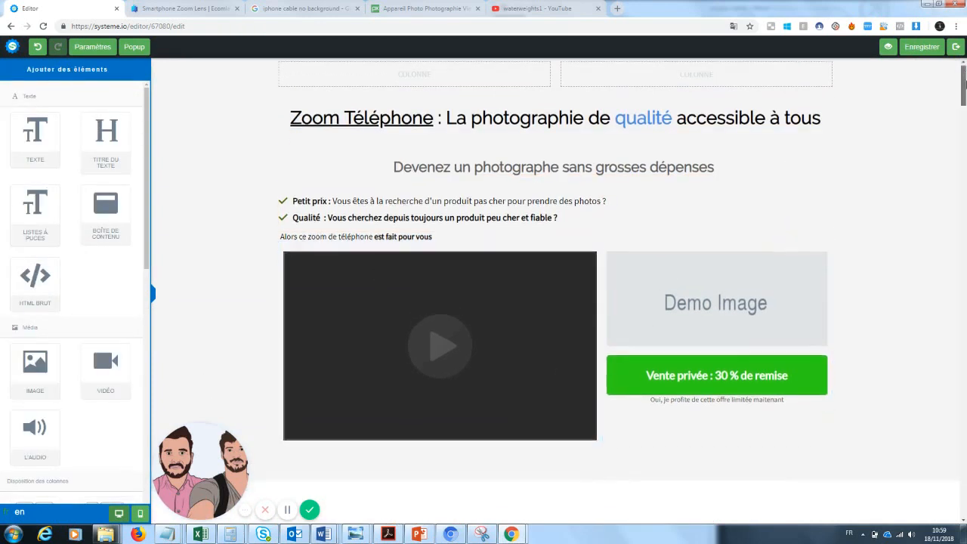
{"action": "scroll", "coordinate": [491, 347], "scroll_direction": "up", "scroll_amount": 1}
{"action": "left_click", "coordinate": [492, 349]}
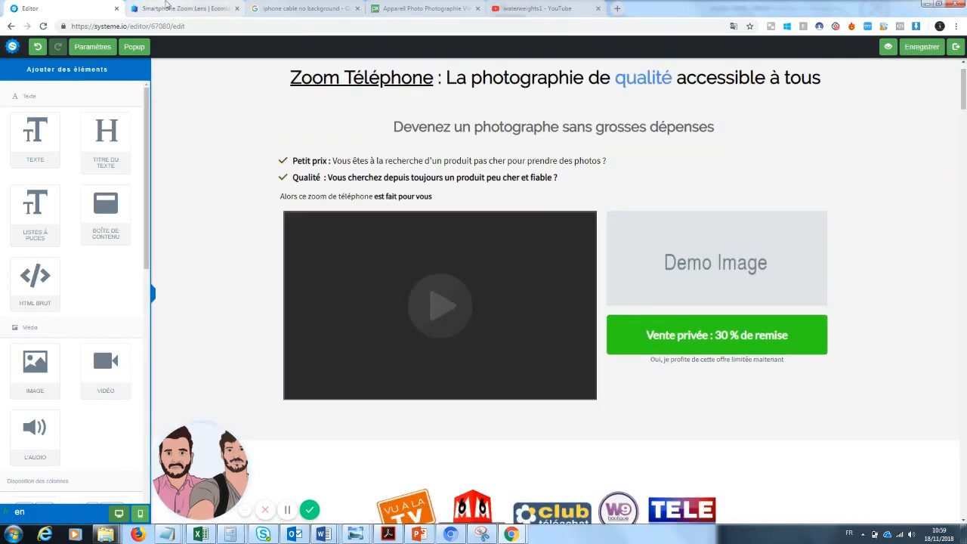
Open the zoomlens2 ad video from the Smartphone Zoom Lens product page and copy its YouTube URL
{"action": "left_click", "coordinate": [185, 8]}
{"action": "scroll", "coordinate": [528, 302], "scroll_direction": "down", "scroll_amount": 2}
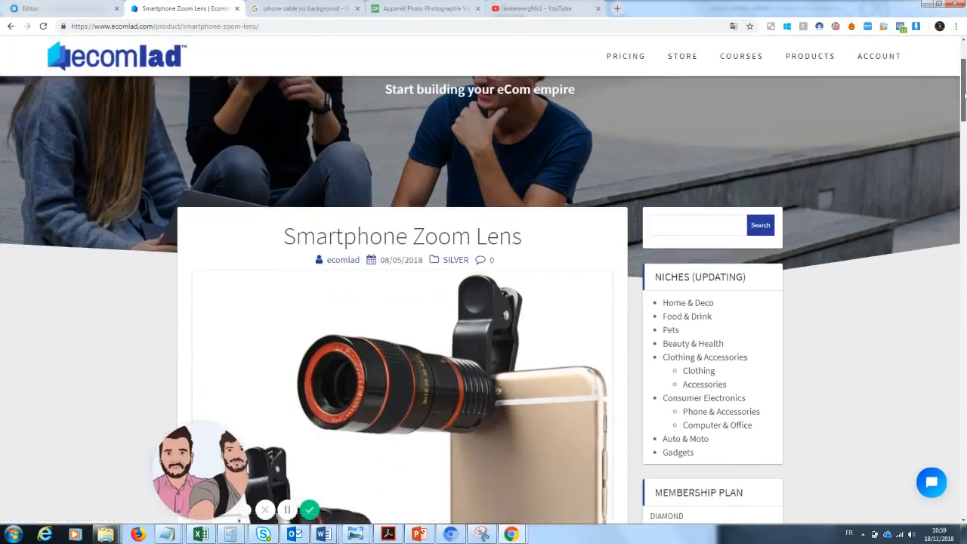
{"action": "left_click_drag", "start_coordinate": [206, 457], "coordinate": [54, 454]}
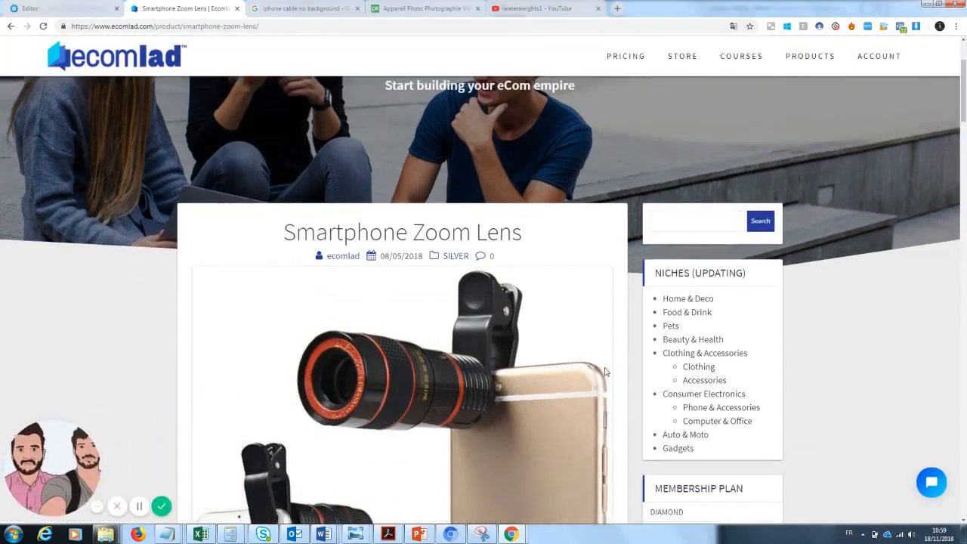
{"action": "scroll", "coordinate": [964, 90], "scroll_direction": "down", "scroll_amount": 1}
{"action": "left_click_drag", "start_coordinate": [964, 91], "coordinate": [965, 249]}
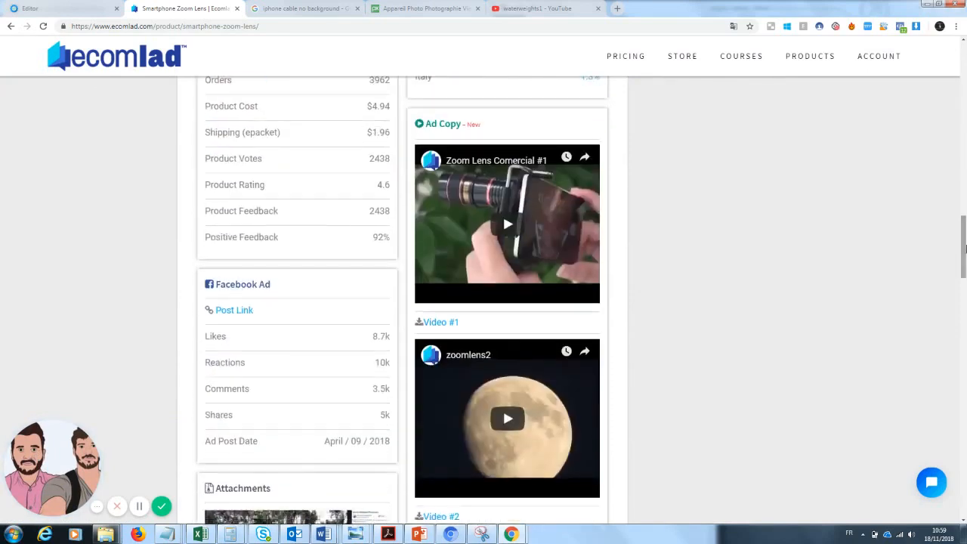
{"action": "left_click", "coordinate": [467, 359]}
{"action": "left_click", "coordinate": [249, 23]}
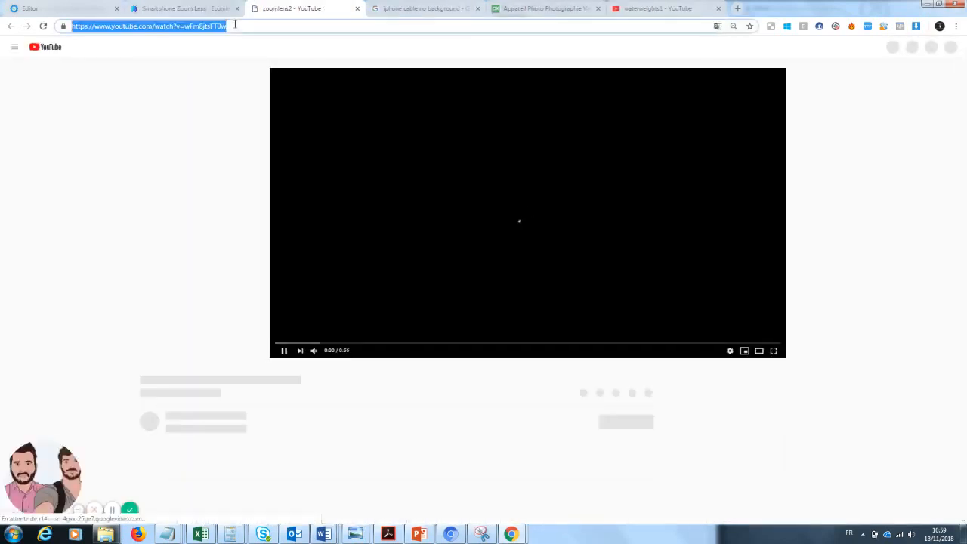
{"action": "left_click", "coordinate": [357, 8]}
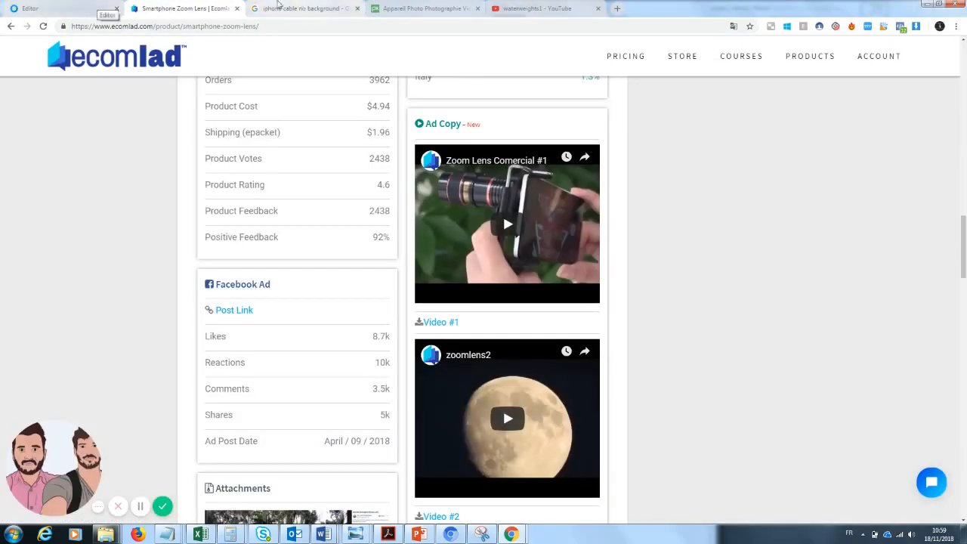
{"action": "left_click", "coordinate": [91, 8]}
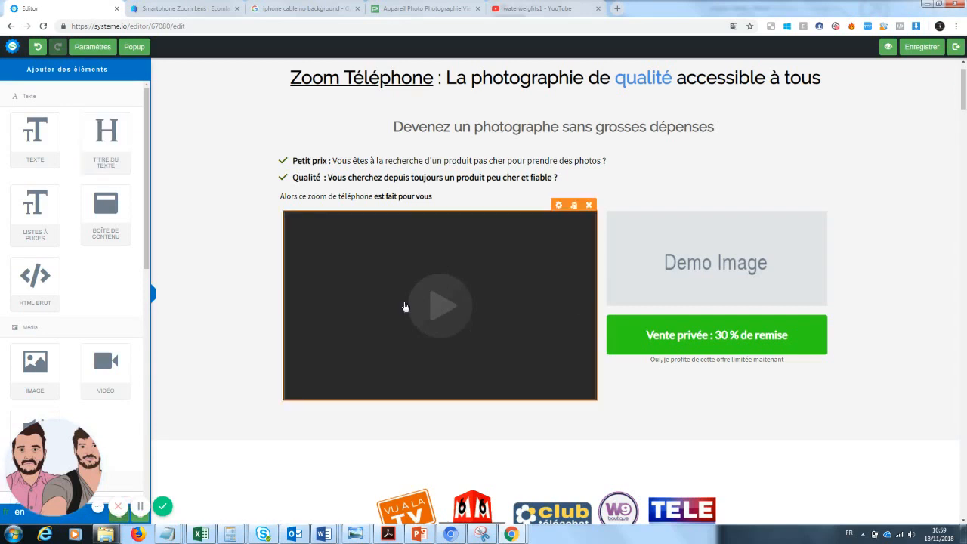
Paste the copied YouTube URL into the video element's URL setting and save the page
{"action": "left_click", "coordinate": [559, 204]}
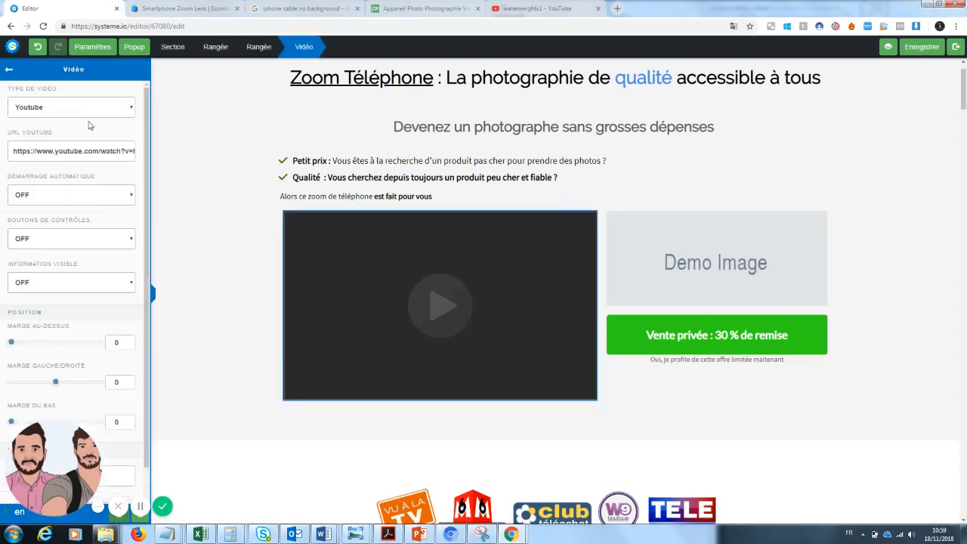
{"action": "triple_click", "coordinate": [87, 150]}
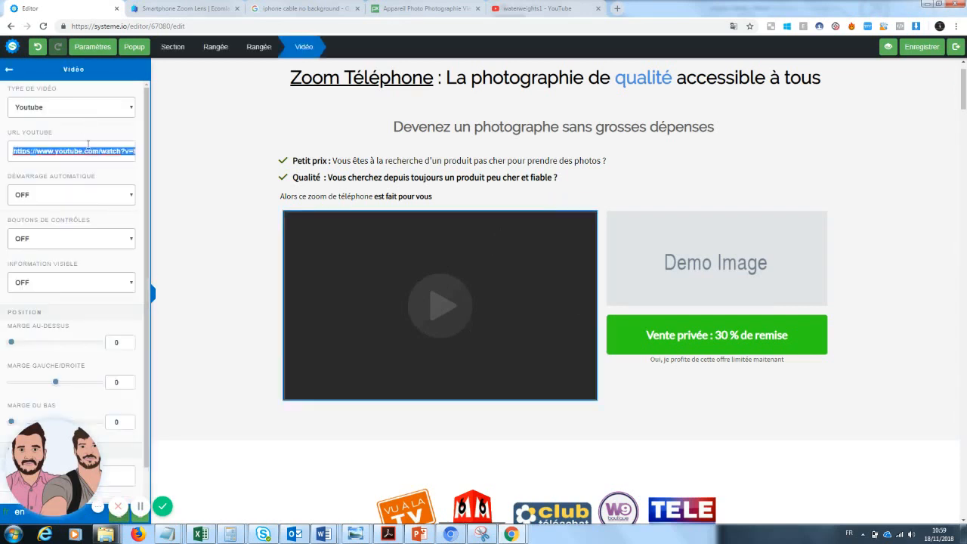
{"action": "key", "text": "ctrl+v"}
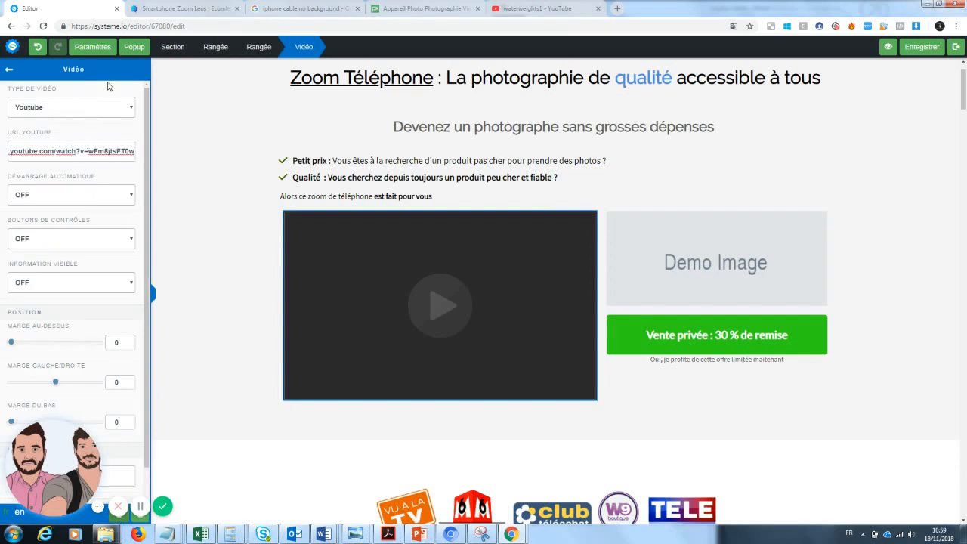
{"action": "left_click", "coordinate": [925, 53]}
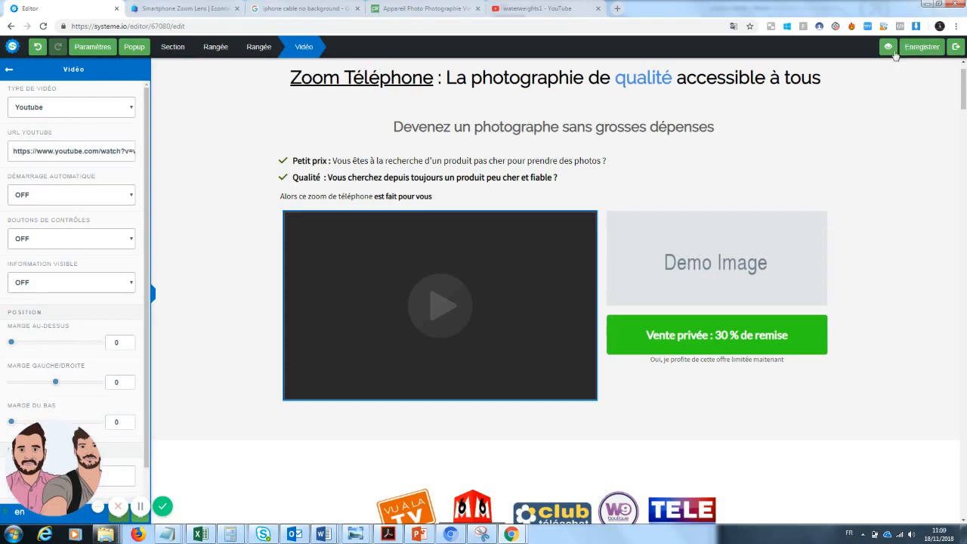
Preview the page in a new tab, allowing blocked pop-ups, then close the offer popup and review the page
{"action": "left_click", "coordinate": [889, 51]}
{"action": "left_click", "coordinate": [680, 27]}
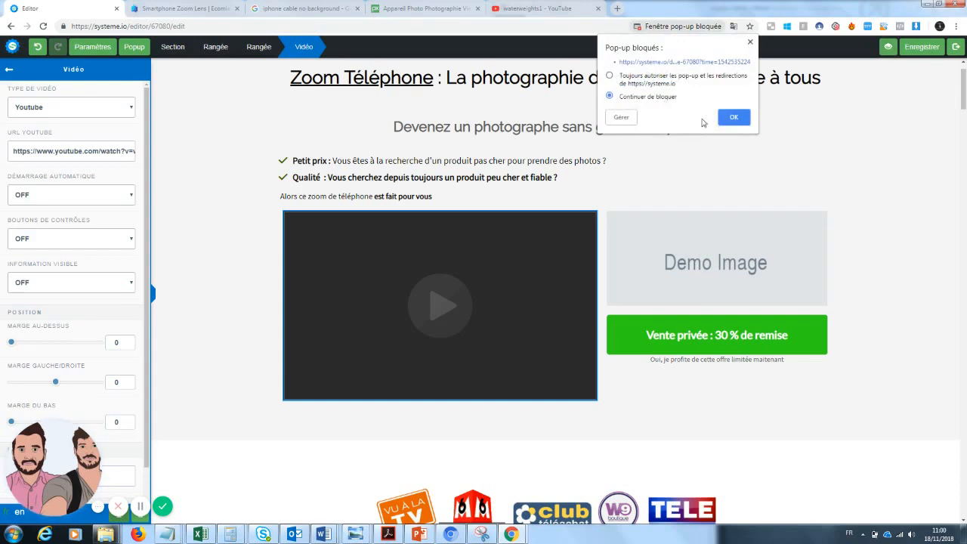
{"action": "left_click", "coordinate": [733, 117]}
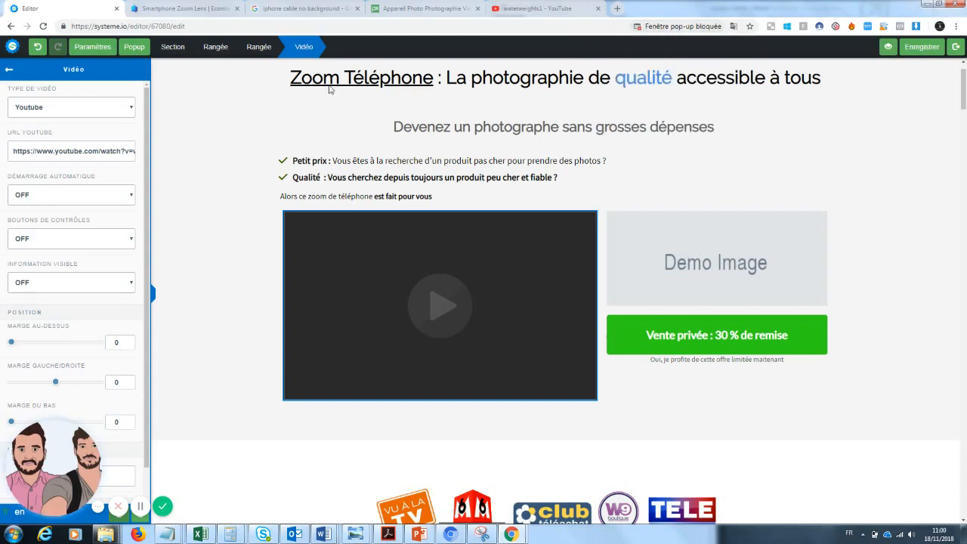
{"action": "left_click", "coordinate": [899, 49]}
{"action": "left_click", "coordinate": [716, 28]}
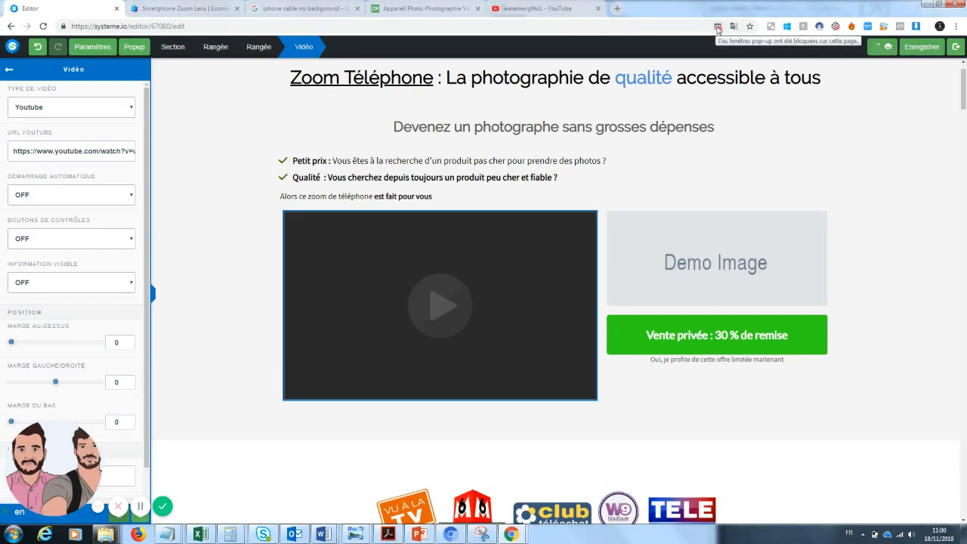
{"action": "left_click", "coordinate": [724, 38]}
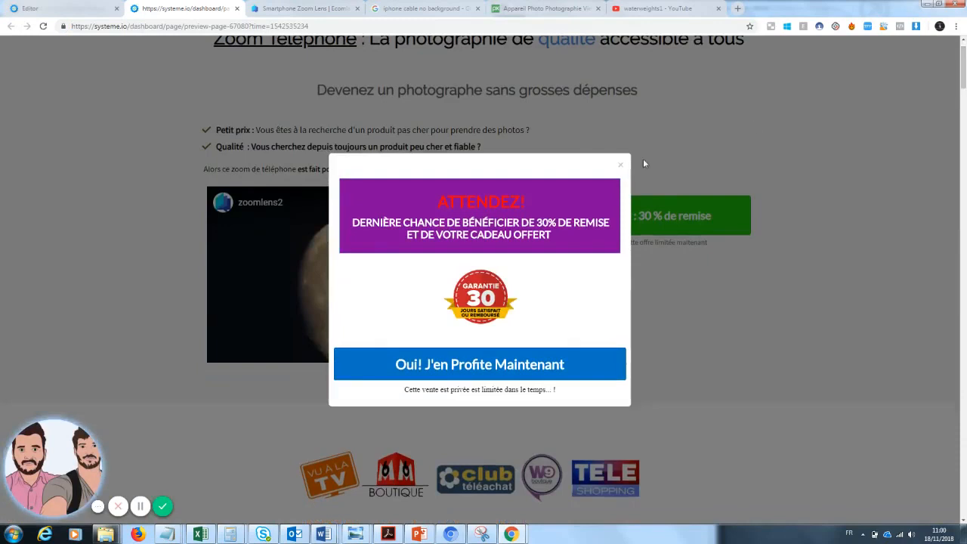
{"action": "left_click", "coordinate": [620, 165]}
{"action": "scroll", "coordinate": [964, 73], "scroll_direction": "up", "scroll_amount": 1}
{"action": "scroll", "coordinate": [964, 73], "scroll_direction": "up", "scroll_amount": 1}
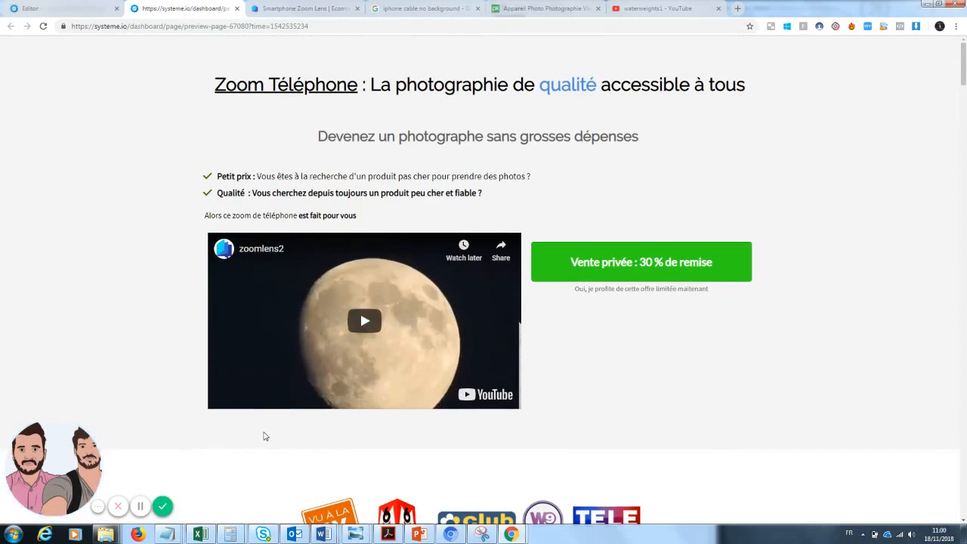
Back in the editor, add a text element below the video reading "VU sur YOUTUBE !!"
{"action": "left_click", "coordinate": [68, 8]}
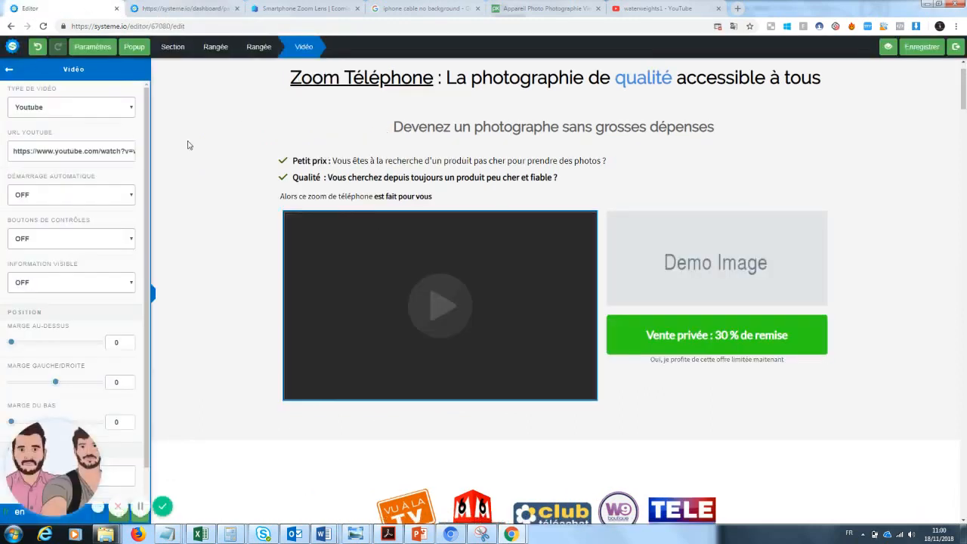
{"action": "left_click", "coordinate": [11, 74]}
{"action": "left_click_drag", "start_coordinate": [35, 132], "coordinate": [433, 416]}
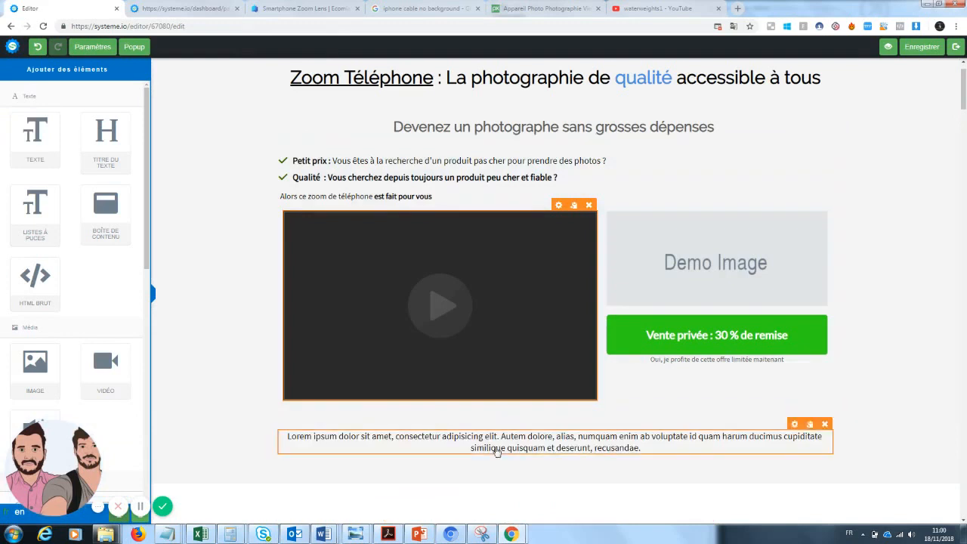
{"action": "left_click", "coordinate": [497, 451]}
{"action": "left_click_drag", "start_coordinate": [656, 448], "coordinate": [287, 436]}
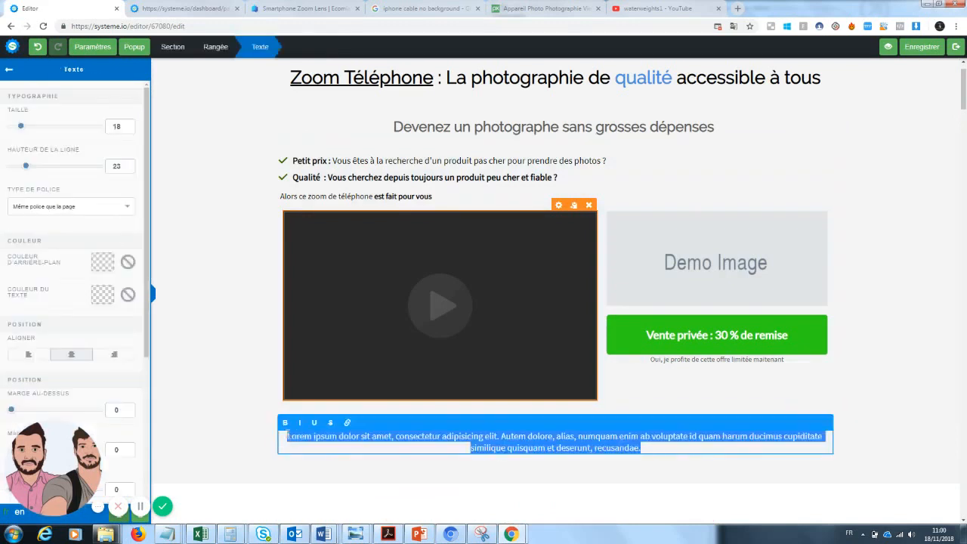
{"action": "type", "text": "VU sur"}
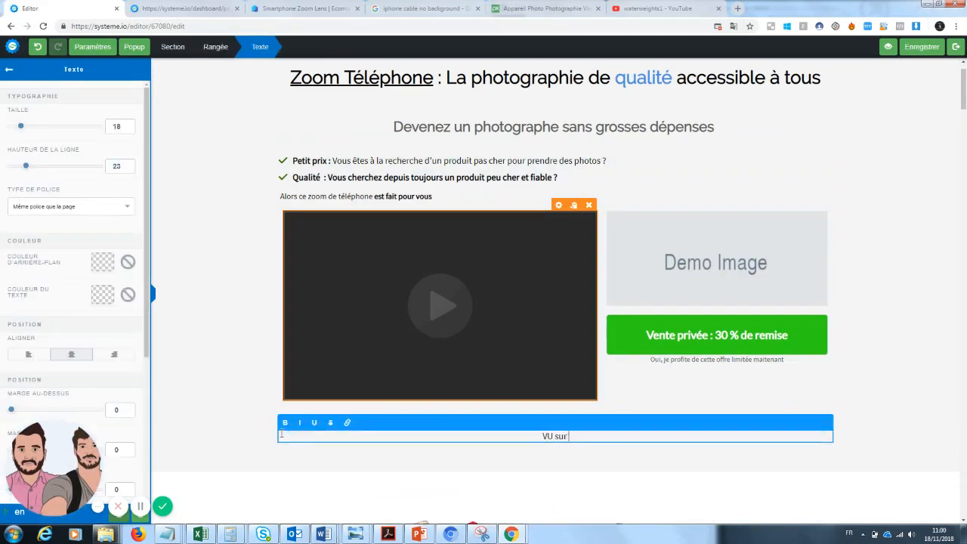
{"action": "type", "text": " YOUTUBE !!"}
{"action": "left_click_drag", "start_coordinate": [963, 96], "coordinate": [963, 109]}
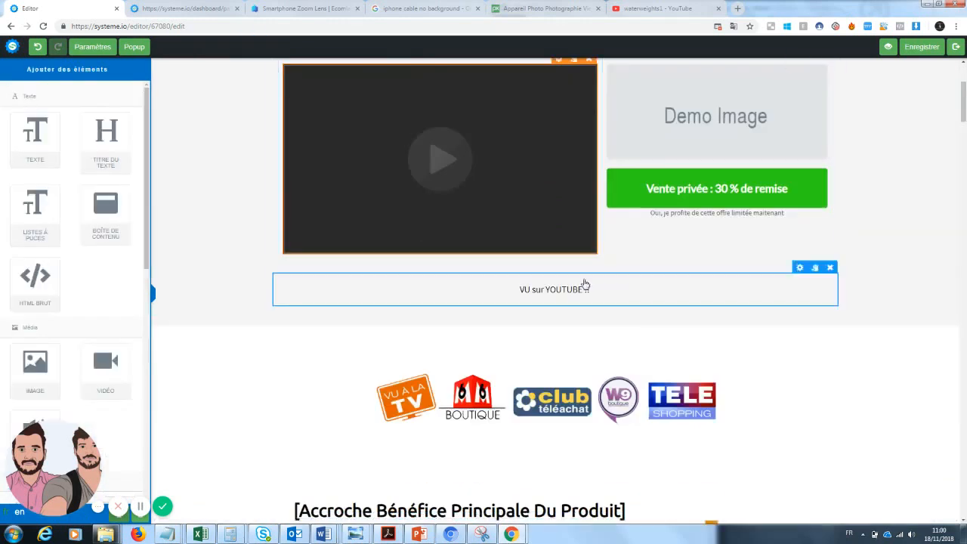
{"action": "left_click", "coordinate": [582, 286]}
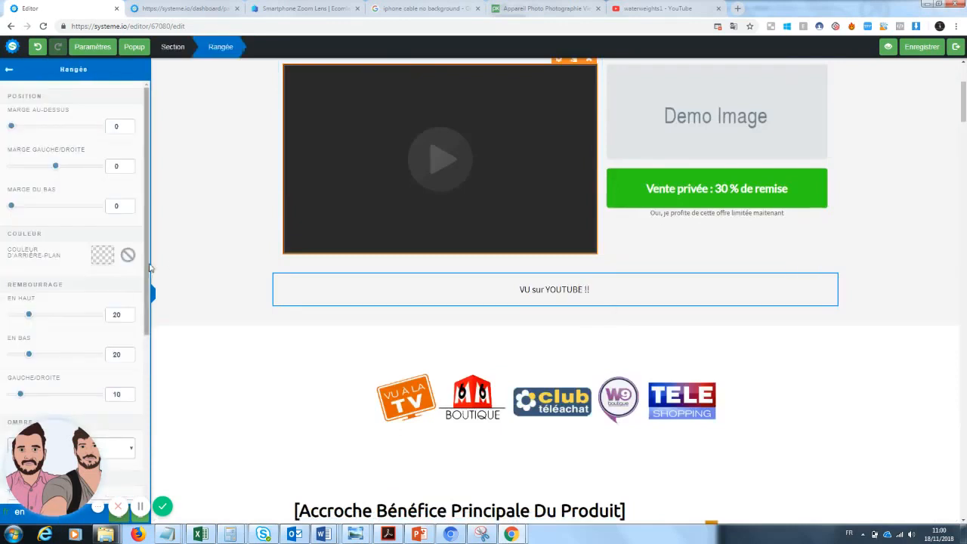
{"action": "scroll", "coordinate": [113, 272], "scroll_direction": "down", "scroll_amount": 5}
{"action": "left_click_drag", "start_coordinate": [37, 459], "coordinate": [236, 458]}
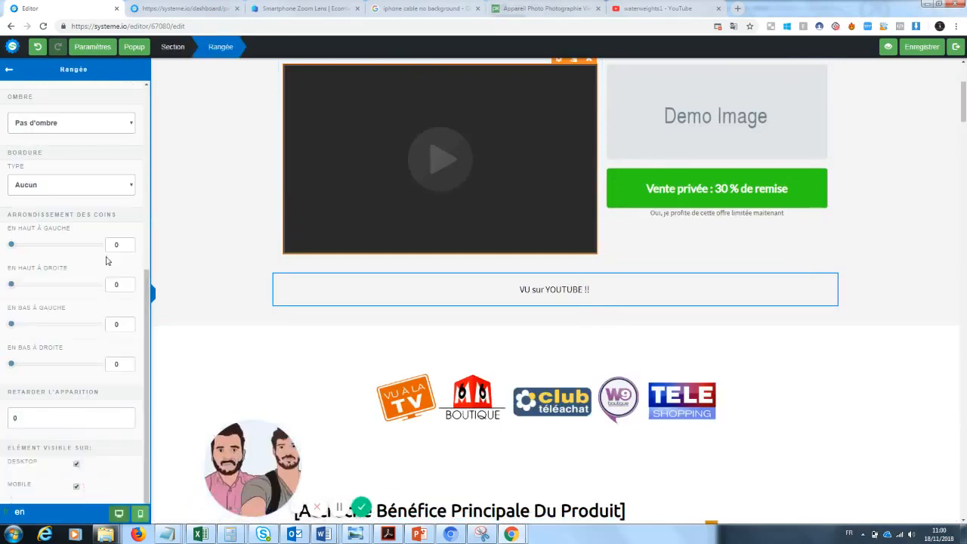
{"action": "left_click", "coordinate": [93, 46]}
{"action": "scroll", "coordinate": [144, 304], "scroll_direction": "down", "scroll_amount": 4}
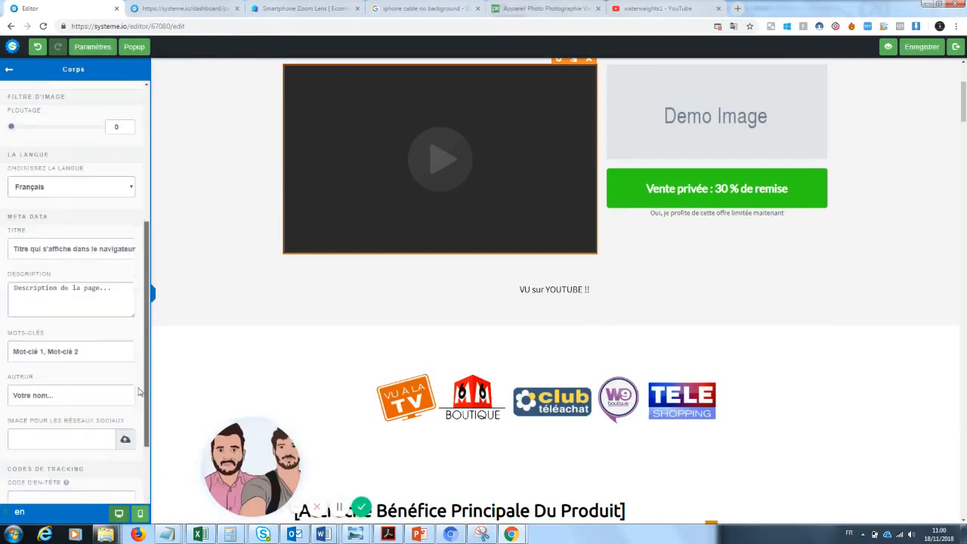
{"action": "scroll", "coordinate": [133, 162], "scroll_direction": "up", "scroll_amount": 3}
{"action": "left_click", "coordinate": [103, 47]}
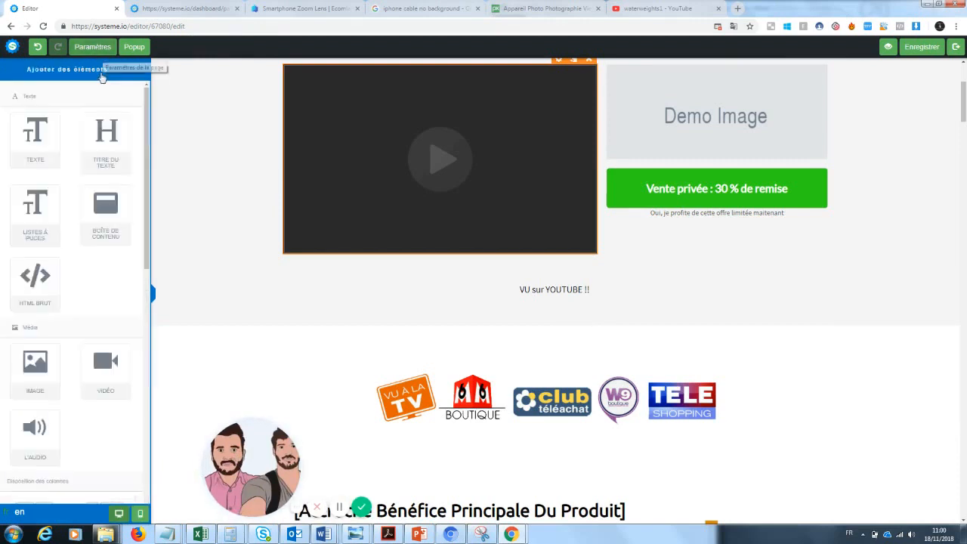
Insert a 1/3–2/3 two-column row beneath the video
{"action": "scroll", "coordinate": [146, 284], "scroll_direction": "down", "scroll_amount": 3}
{"action": "left_click_drag", "start_coordinate": [105, 333], "coordinate": [514, 262]}
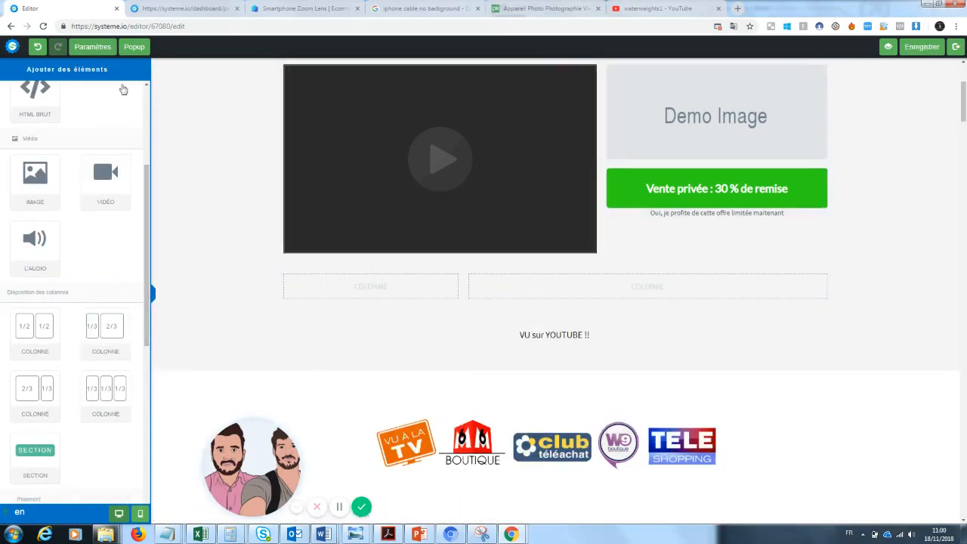
{"action": "left_click_drag", "start_coordinate": [147, 268], "coordinate": [147, 181]}
Add a text element in the left column reading "VU sur Youtube !!"
{"action": "left_click_drag", "start_coordinate": [24, 133], "coordinate": [385, 284]}
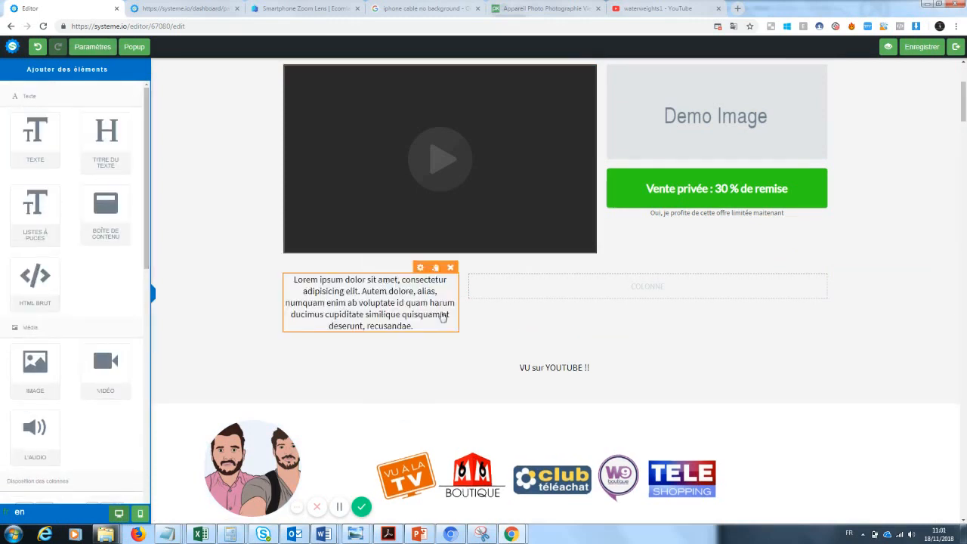
{"action": "triple_click", "coordinate": [443, 316]}
{"action": "key", "text": "BackSpace"}
{"action": "type", "text": "VU su"}
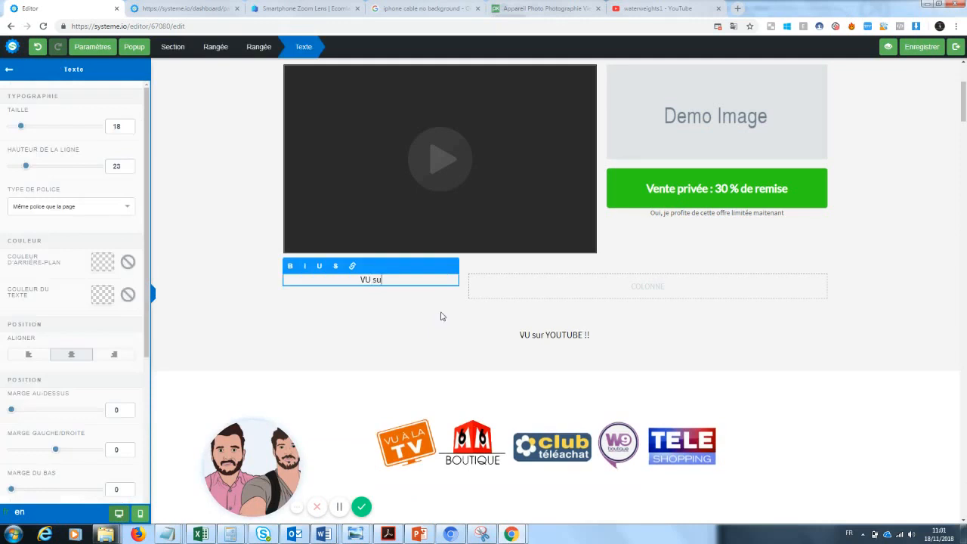
{"action": "type", "text": "r Youtube !"}
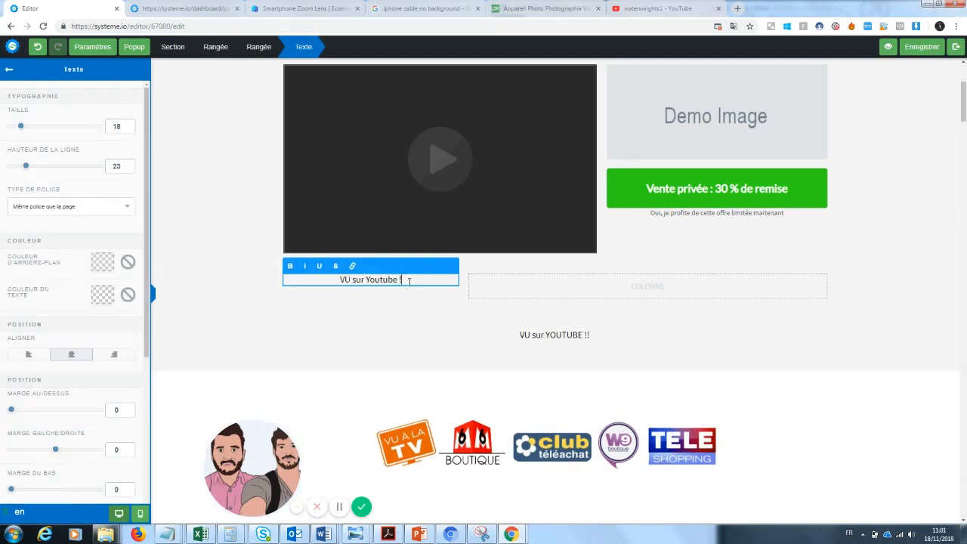
{"action": "type", "text": " !"}
Add a text element in the right column reading "Des milliers de clients déjàn satisfaits !"
{"action": "left_click", "coordinate": [458, 346]}
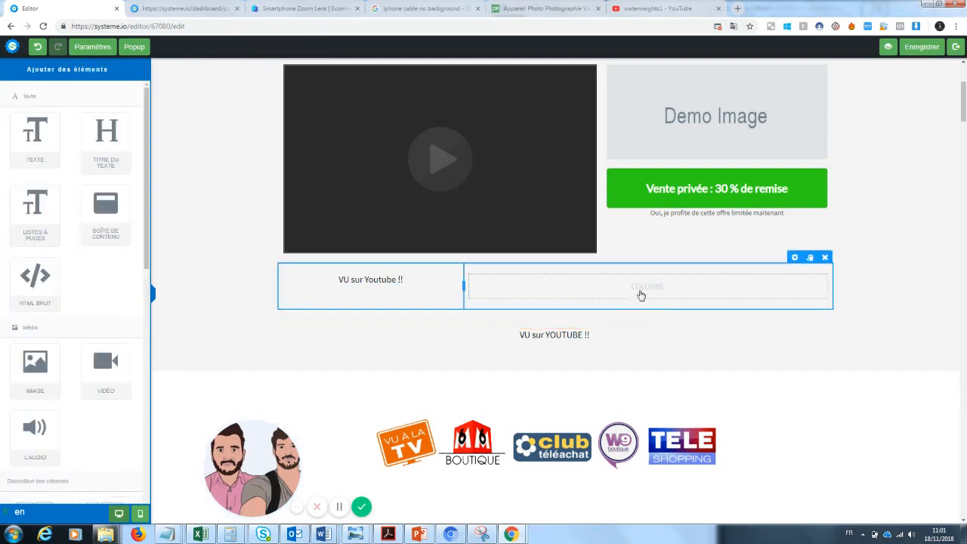
{"action": "left_click_drag", "start_coordinate": [538, 270], "coordinate": [624, 290]}
{"action": "triple_click", "coordinate": [616, 293]}
{"action": "key", "text": "BackSpace"}
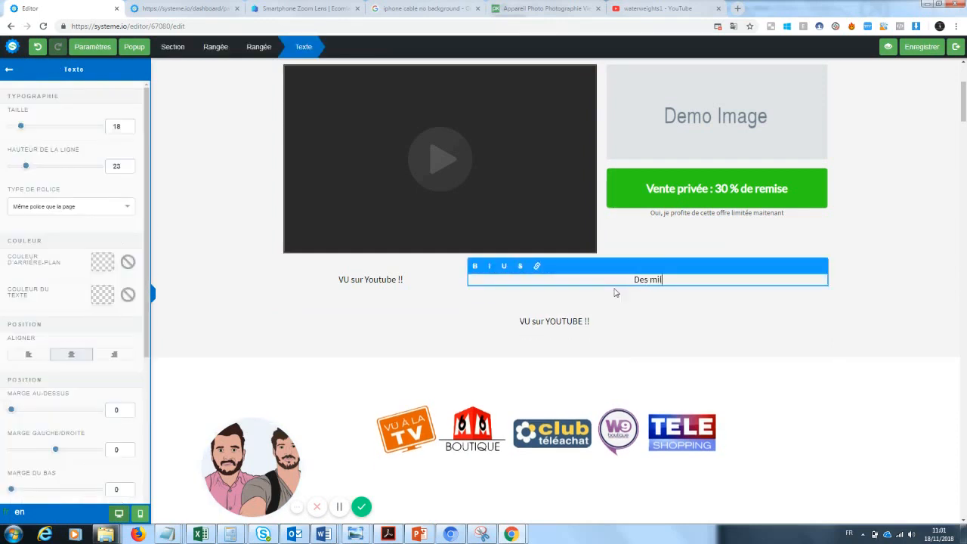
{"action": "type", "text": "Des milliers de clients déjàn satisfaits !"}
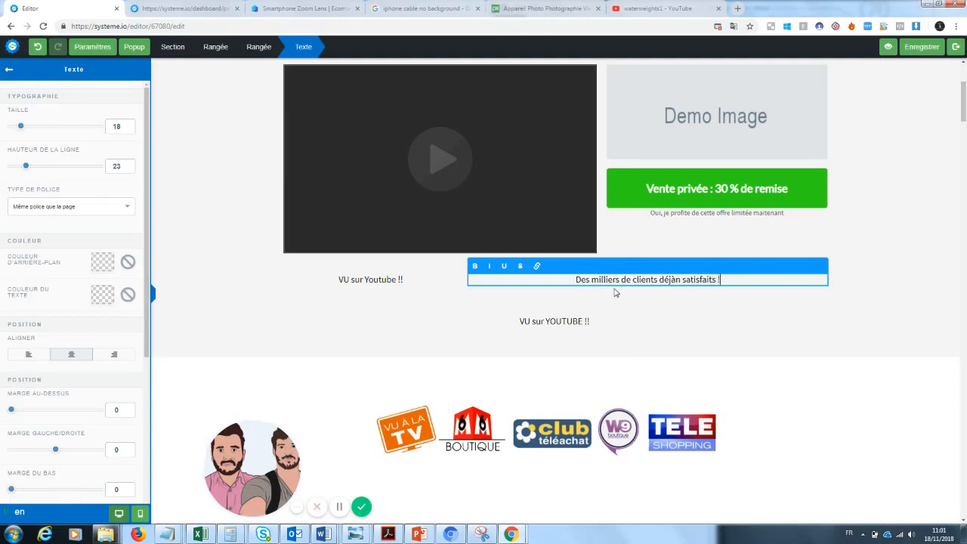
Delete the separate "VU sur YOUTUBE !!" text element below the columns
{"action": "left_click", "coordinate": [562, 341]}
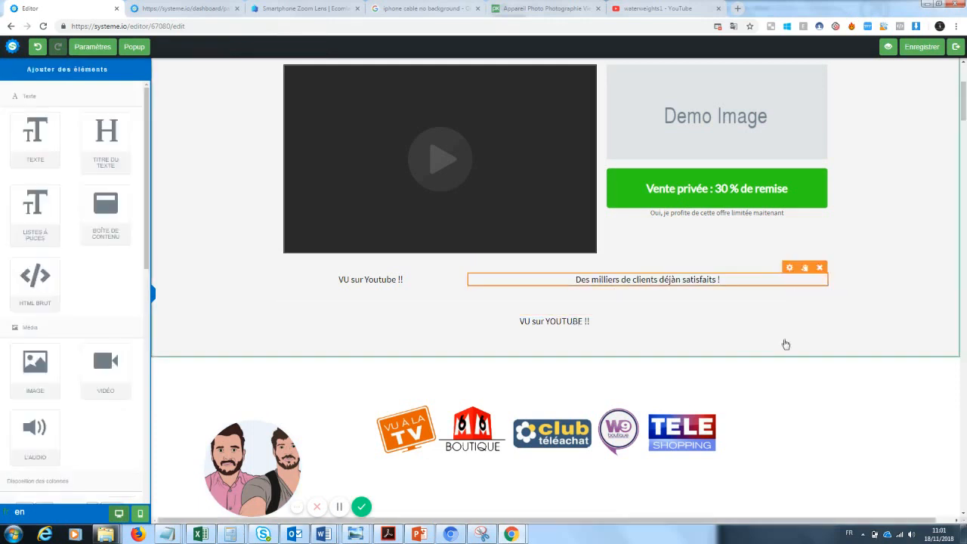
{"action": "left_click", "coordinate": [830, 299]}
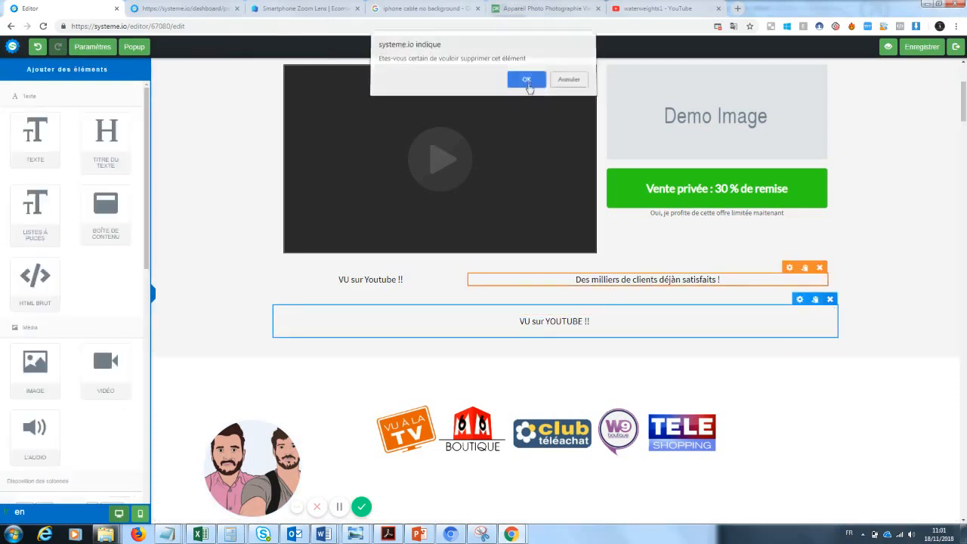
{"action": "left_click", "coordinate": [526, 82]}
Set the "VU sur Youtube !!" text size to 32 and colour it red
{"action": "left_click_drag", "start_coordinate": [409, 281], "coordinate": [180, 198]}
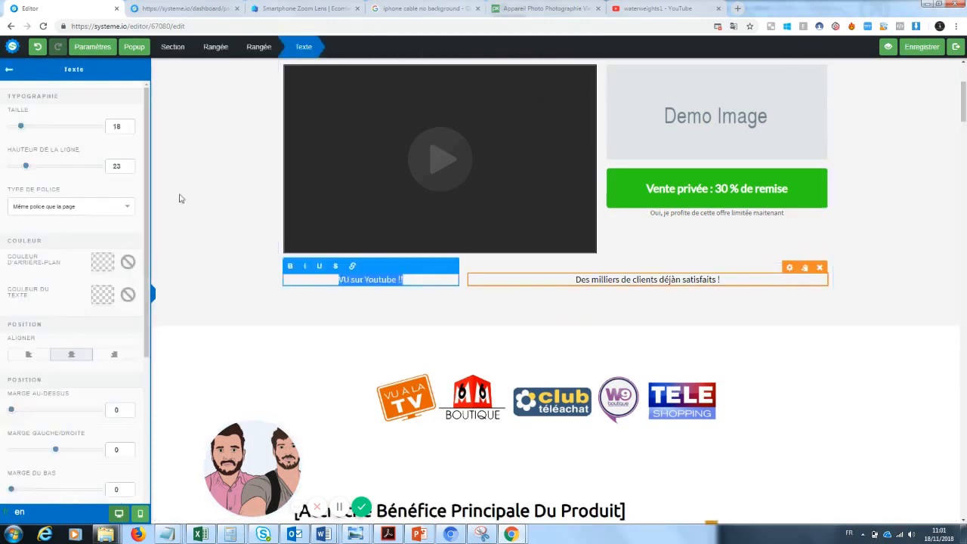
{"action": "left_click_drag", "start_coordinate": [21, 129], "coordinate": [35, 130]}
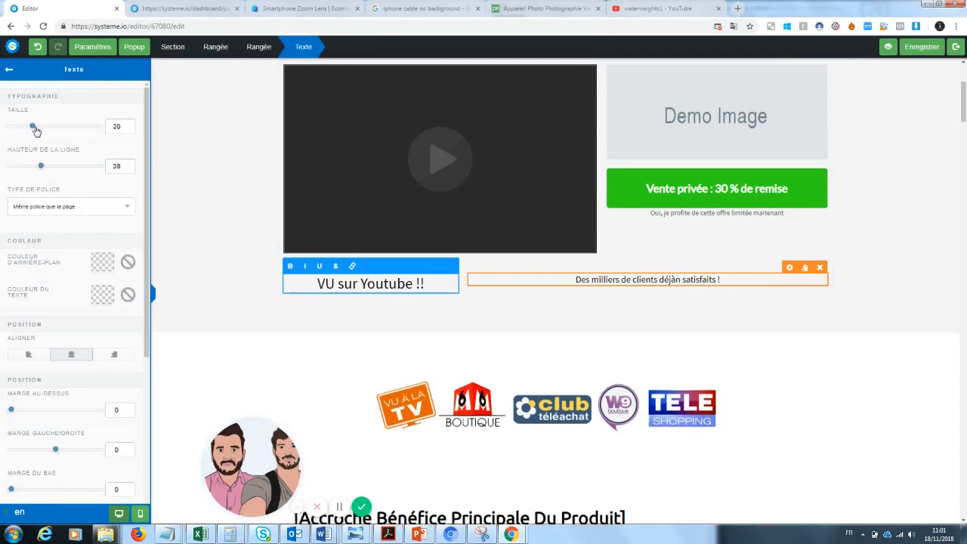
{"action": "left_click", "coordinate": [111, 303]}
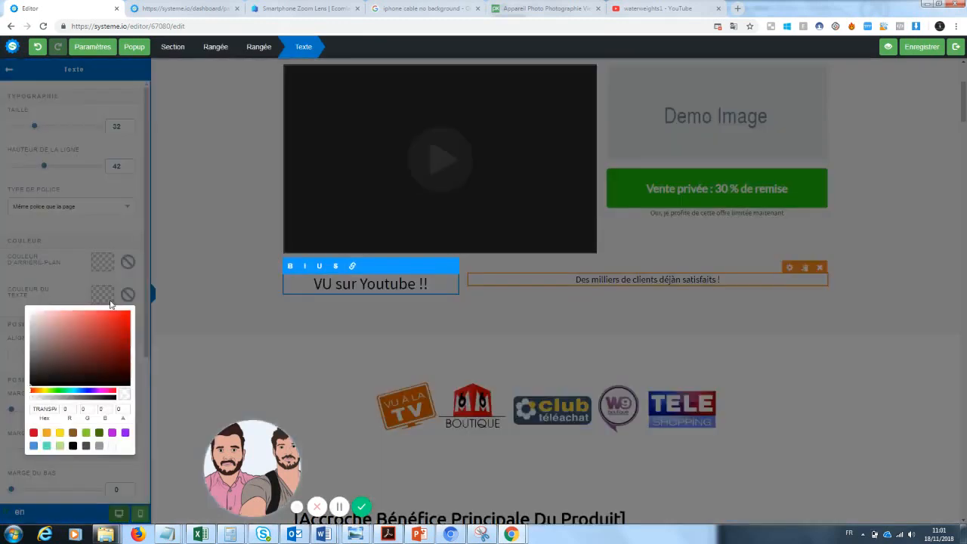
{"action": "left_click", "coordinate": [124, 322]}
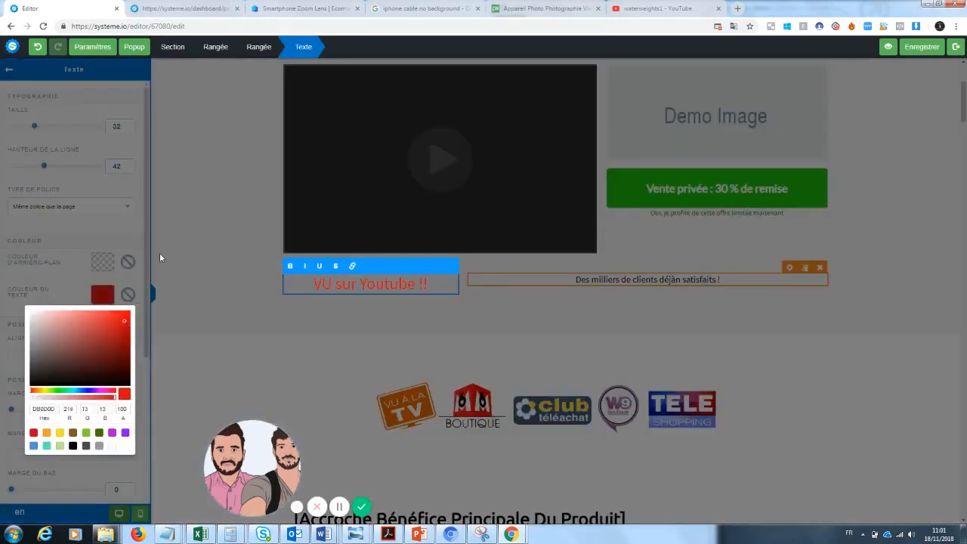
{"action": "left_click", "coordinate": [126, 291]}
Recolour the words "VU sur" dark grey, leaving "Youtube !!" red
{"action": "left_click_drag", "start_coordinate": [360, 284], "coordinate": [326, 284]}
{"action": "double_click", "coordinate": [391, 284]}
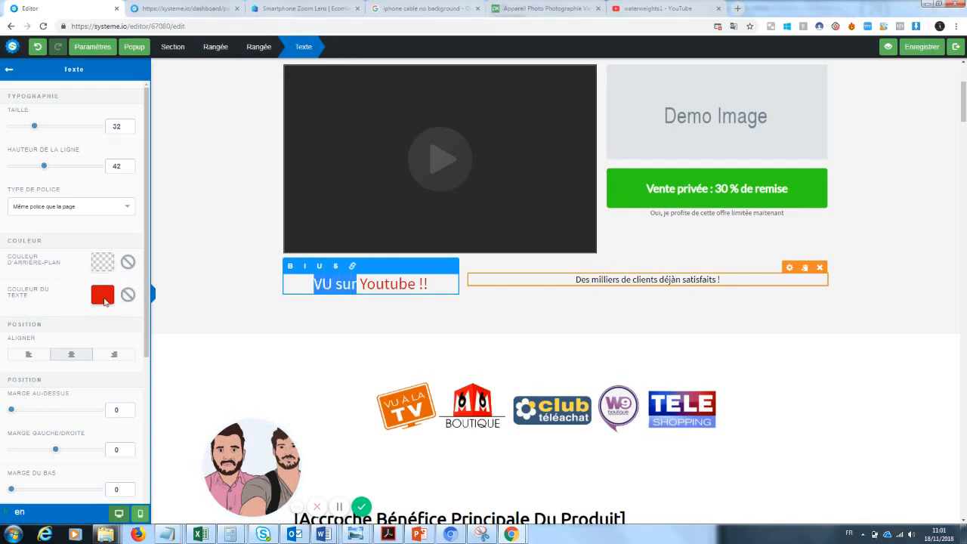
{"action": "left_click", "coordinate": [104, 298]}
{"action": "left_click", "coordinate": [40, 369]}
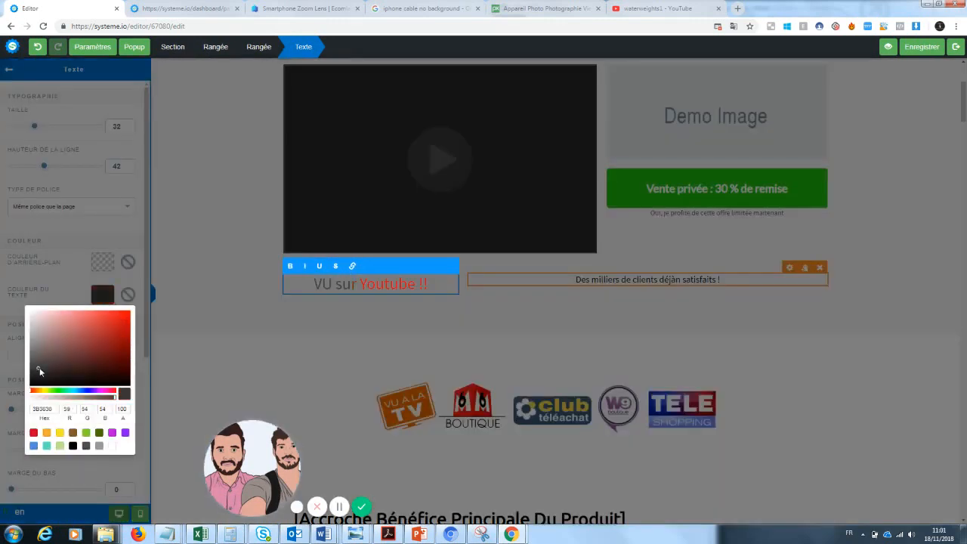
{"action": "left_click", "coordinate": [320, 320]}
{"action": "left_click", "coordinate": [551, 308]}
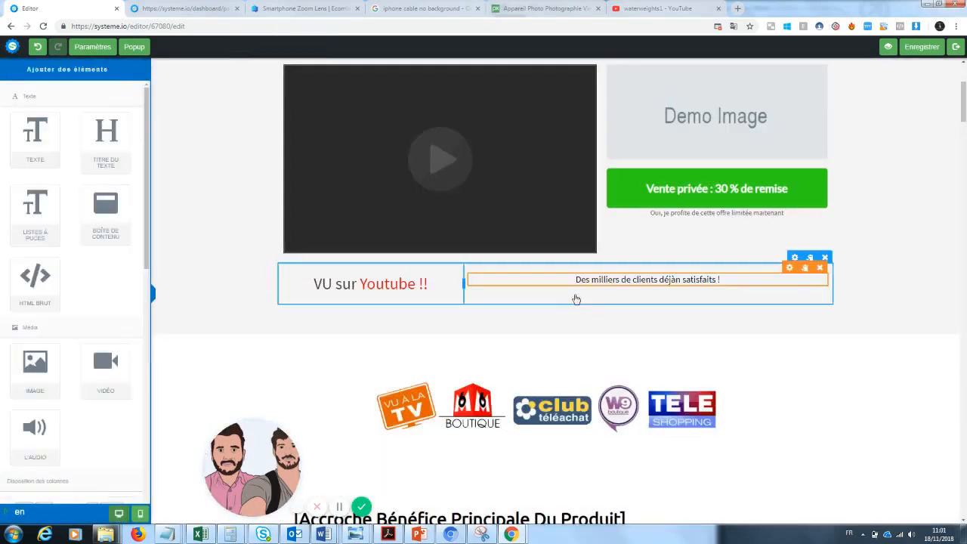
{"action": "left_click", "coordinate": [783, 352]}
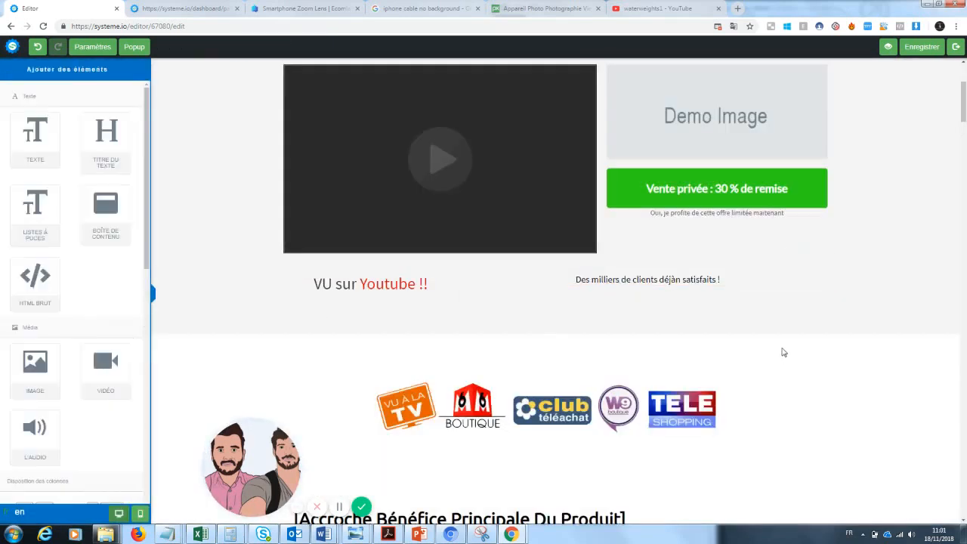
Replace the demo image beside the video with the zoomlenspic2-1024x1024 image from your uploaded images
{"action": "mouse_move", "coordinate": [964, 99]}
{"action": "left_mouse_down"}
{"action": "mouse_move", "coordinate": [965, 83]}
{"action": "mouse_move", "coordinate": [966, 100]}
{"action": "left_mouse_up"}
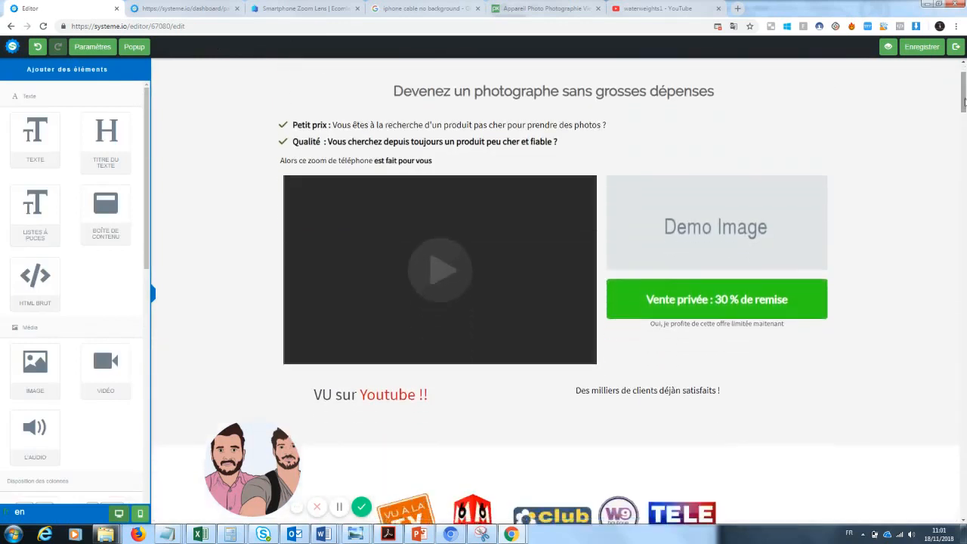
{"action": "left_click", "coordinate": [746, 230]}
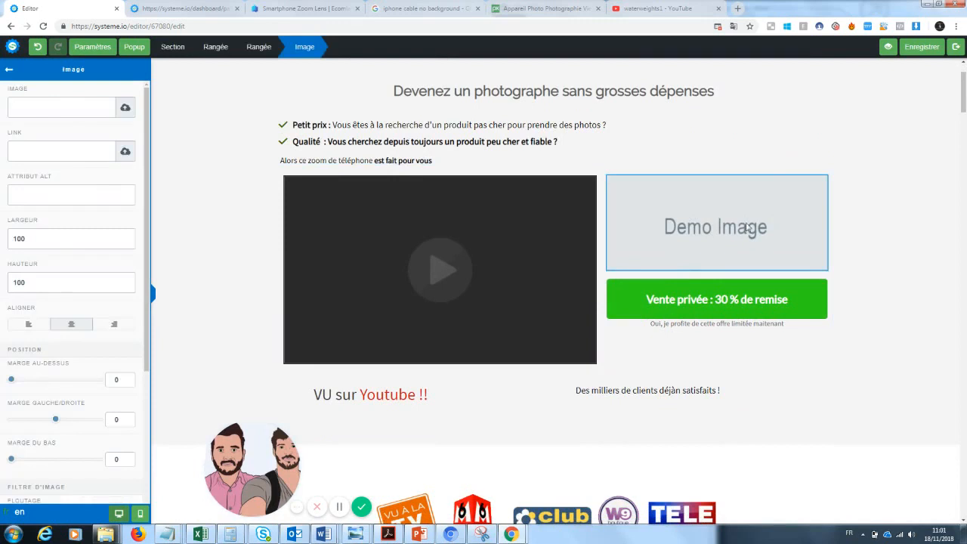
{"action": "left_click", "coordinate": [125, 107]}
{"action": "left_click", "coordinate": [479, 222]}
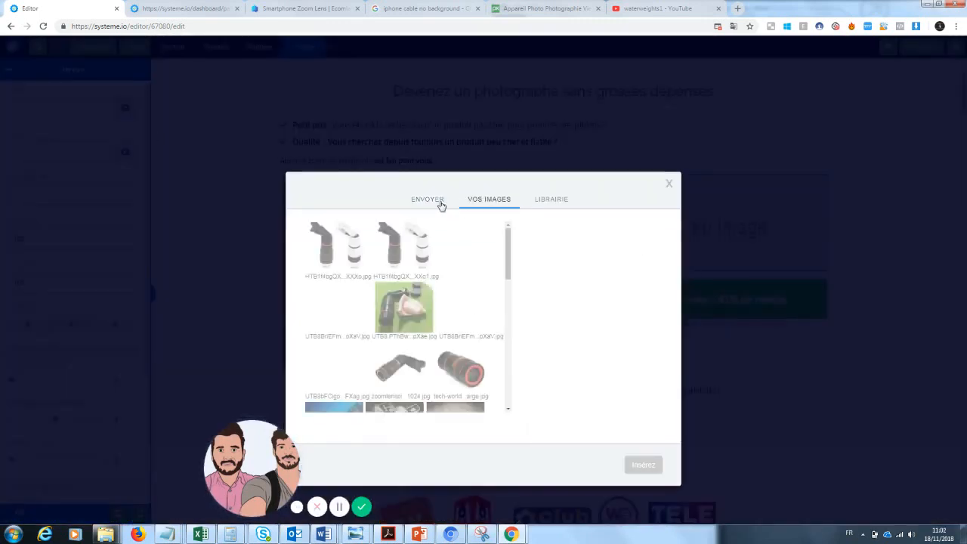
{"action": "left_click_drag", "start_coordinate": [261, 460], "coordinate": [98, 457]}
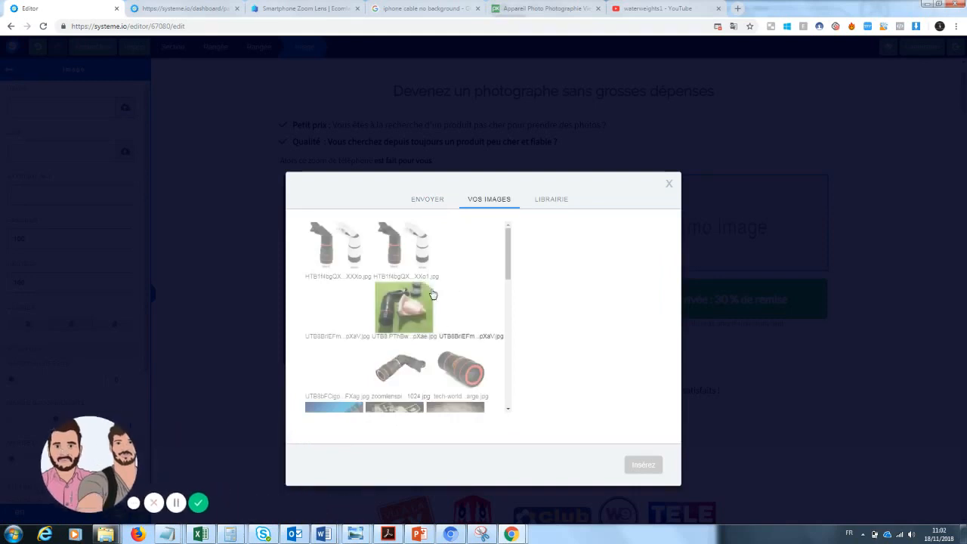
{"action": "scroll", "coordinate": [510, 260], "scroll_direction": "down", "scroll_amount": 1}
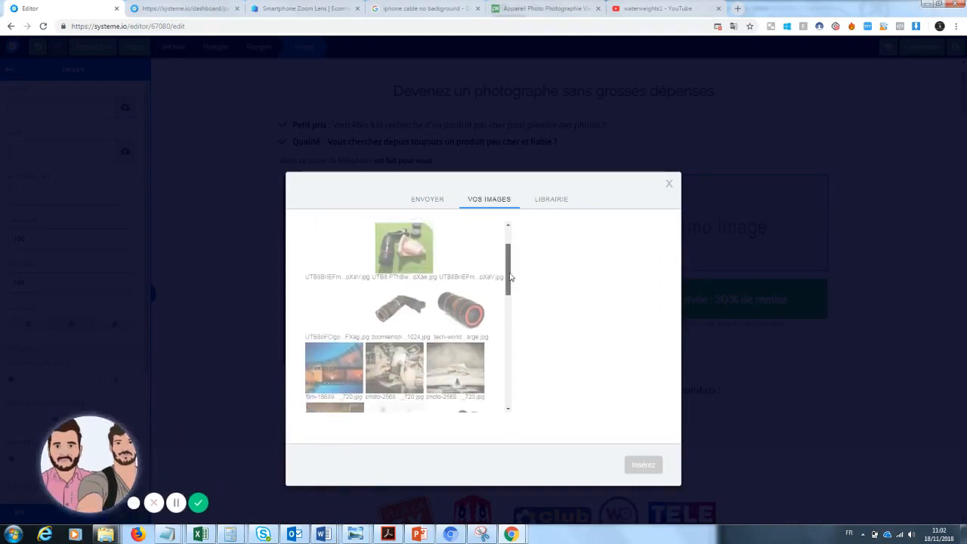
{"action": "left_click", "coordinate": [418, 304]}
{"action": "left_click", "coordinate": [641, 465]}
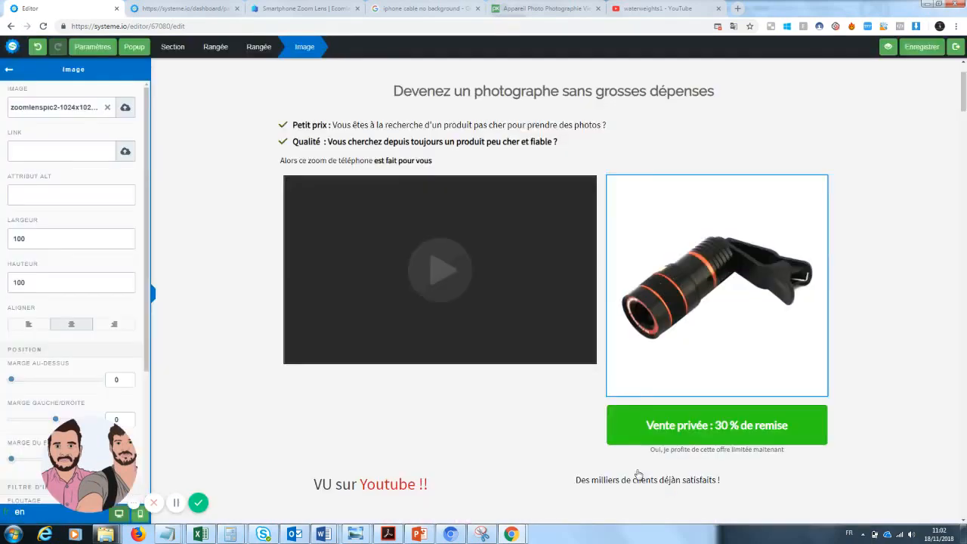
{"action": "left_click", "coordinate": [906, 266]}
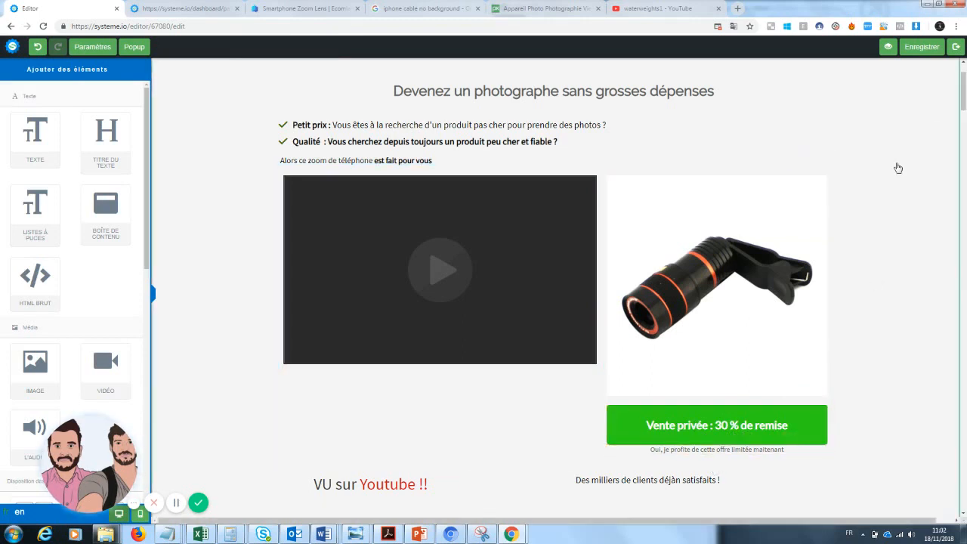
{"action": "scroll", "coordinate": [964, 85], "scroll_direction": "up", "scroll_amount": 1}
{"action": "left_click_drag", "start_coordinate": [964, 85], "coordinate": [964, 114]}
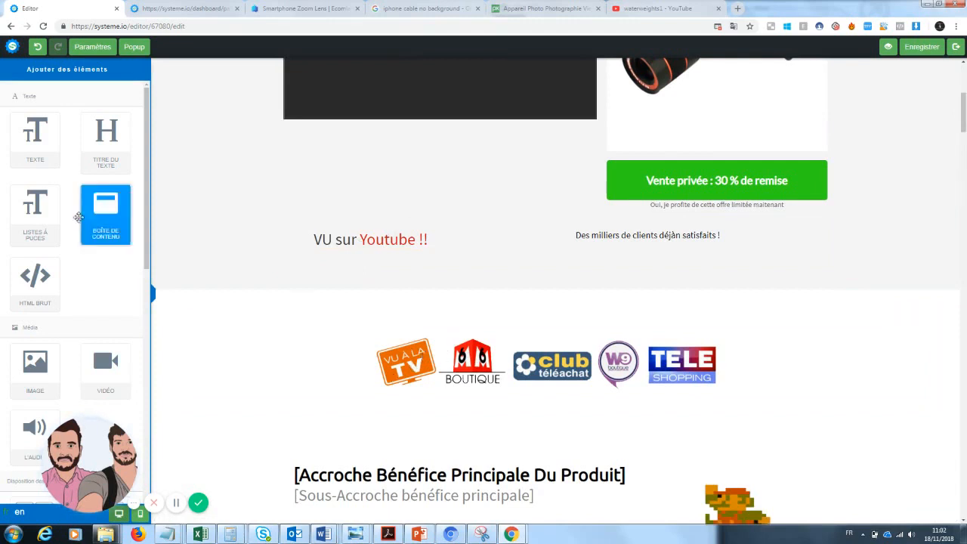
{"action": "scroll", "coordinate": [75, 265], "scroll_direction": "down", "scroll_amount": 3}
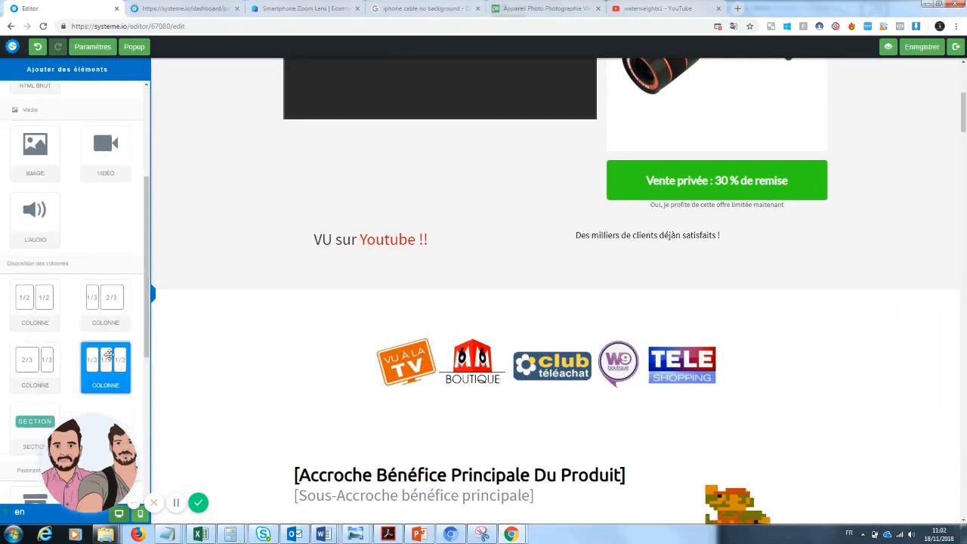
Insert a three-column row below the "VU sur Youtube !!" text
{"action": "left_click_drag", "start_coordinate": [441, 282], "coordinate": [423, 262]}
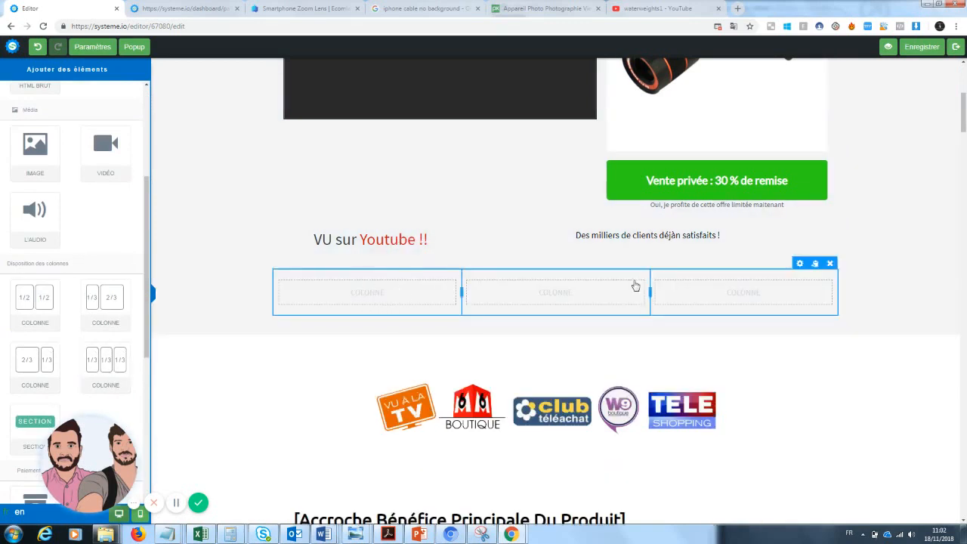
Remove the stray "n" after "déjà" in the "Des milliers de clients déjà satisfaits !" text
{"action": "left_click", "coordinate": [679, 235]}
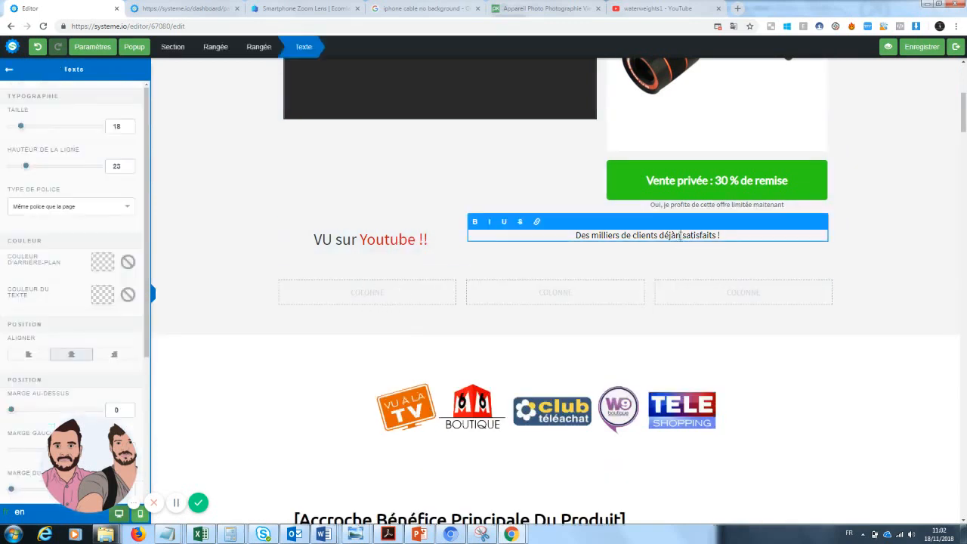
{"action": "key", "text": "BackSpace"}
{"action": "left_click", "coordinate": [380, 306]}
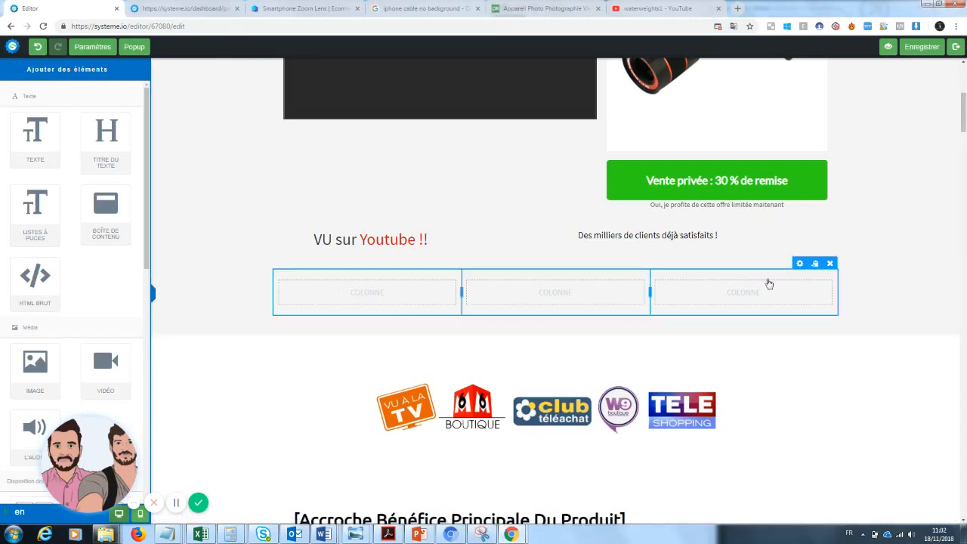
Delete the empty three-column row and confirm the deletion
{"action": "left_click", "coordinate": [830, 264]}
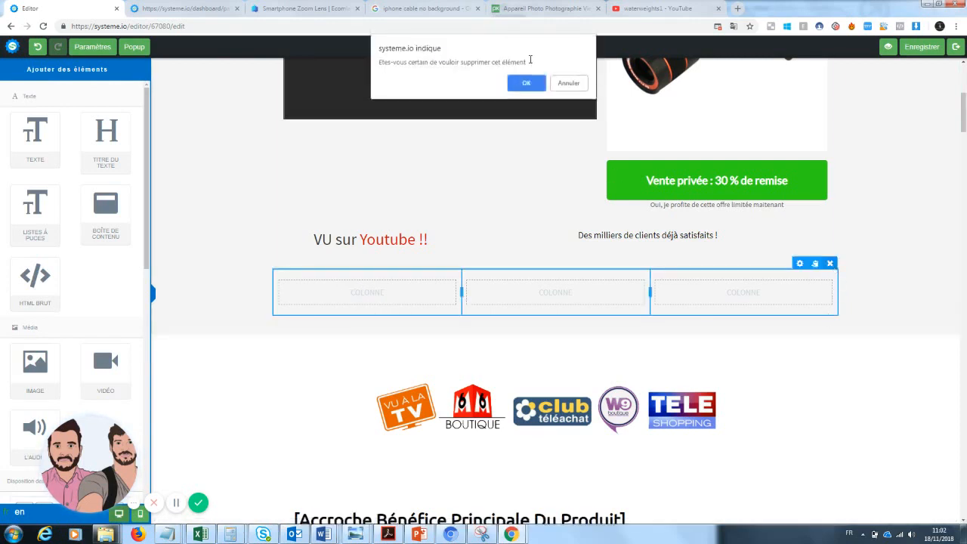
{"action": "left_click", "coordinate": [529, 83]}
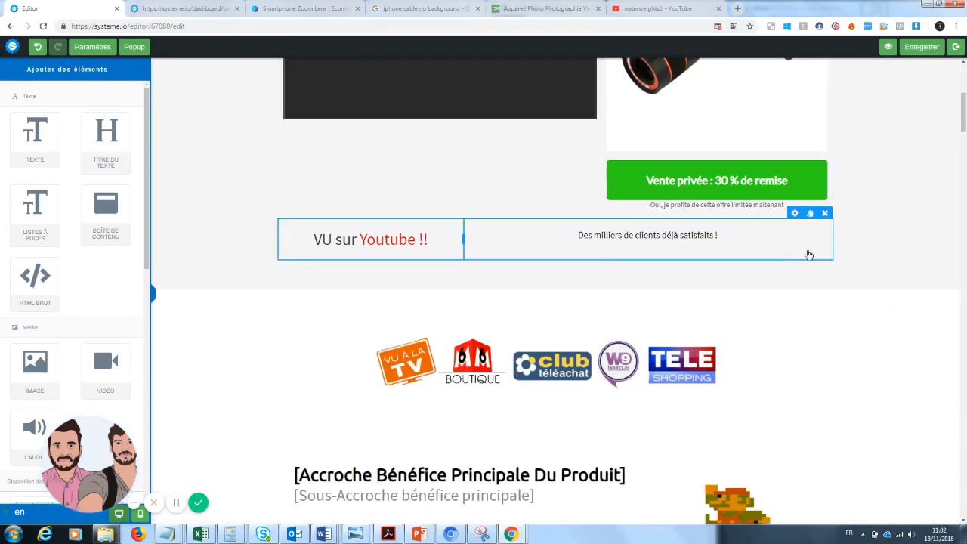
Replace the pixel-character image beside the headline with the tech-worlds-strongest-smartphone-lens image from your uploaded images
{"action": "left_click_drag", "start_coordinate": [965, 95], "coordinate": [966, 132]}
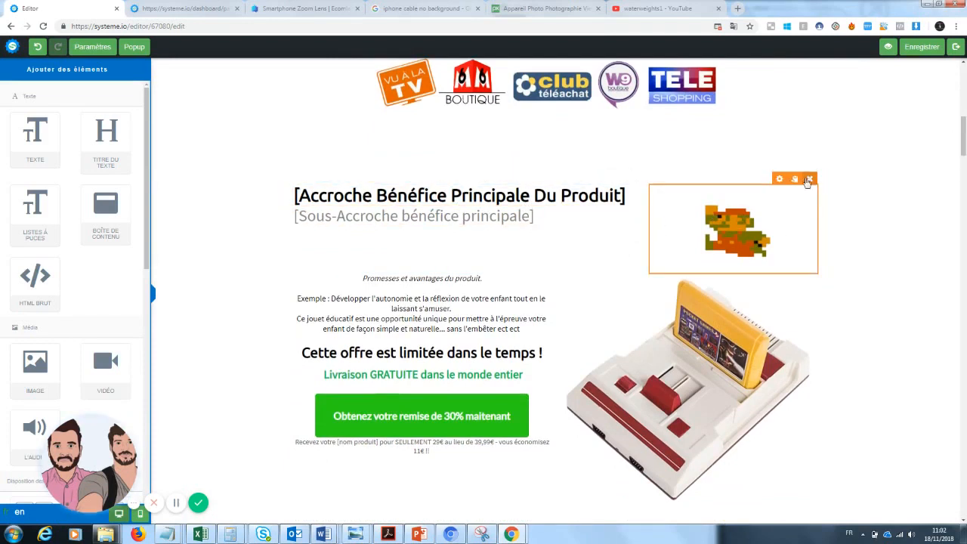
{"action": "left_click", "coordinate": [771, 223]}
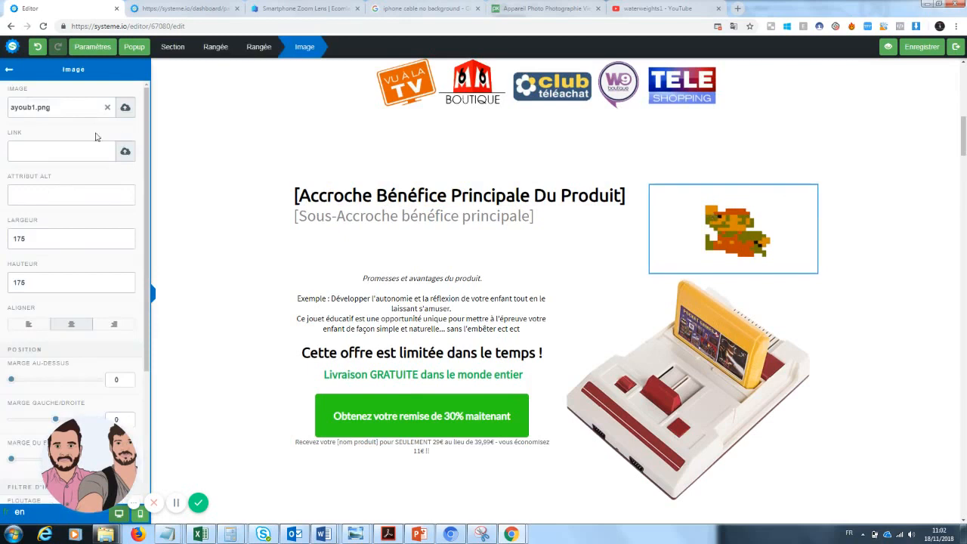
{"action": "left_click", "coordinate": [108, 111]}
{"action": "left_click", "coordinate": [123, 110]}
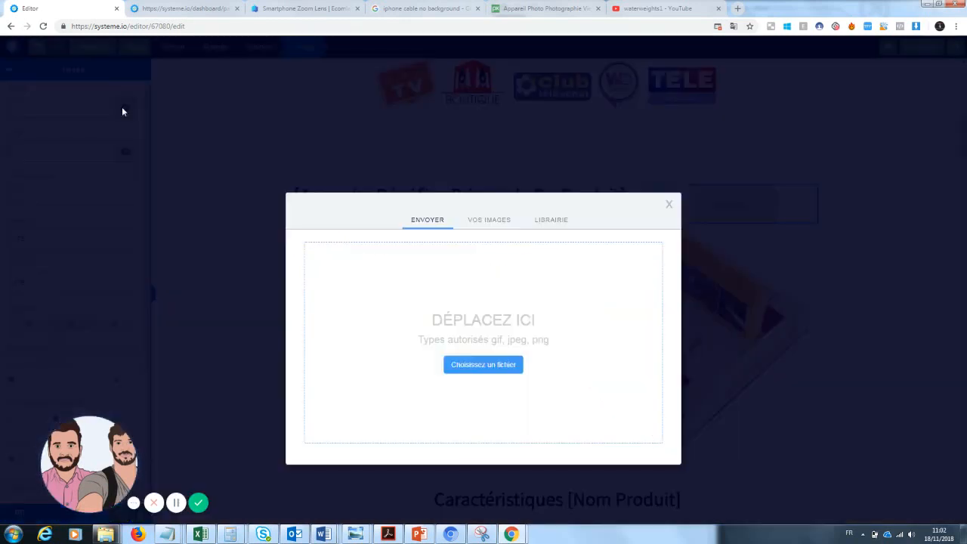
{"action": "left_click", "coordinate": [488, 222]}
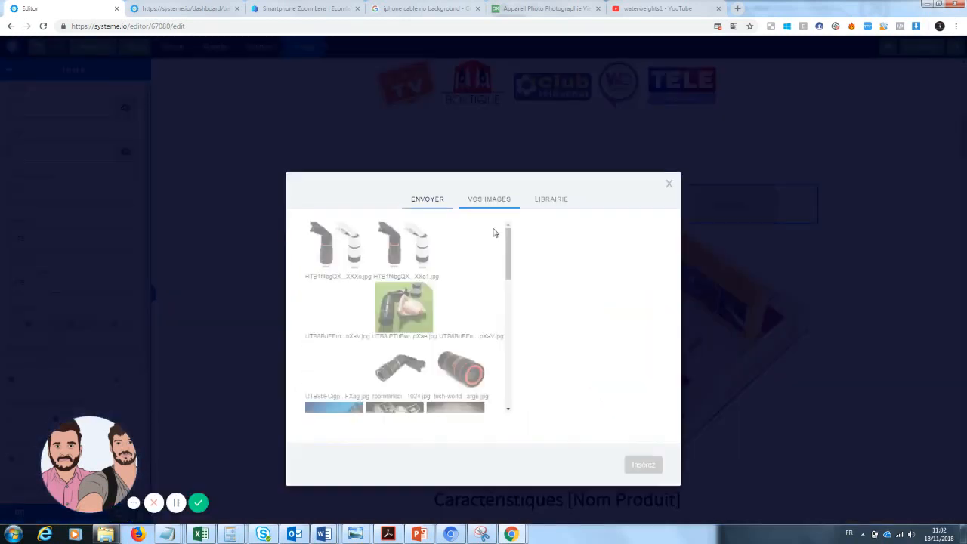
{"action": "left_click", "coordinate": [404, 374]}
{"action": "left_click", "coordinate": [461, 369]}
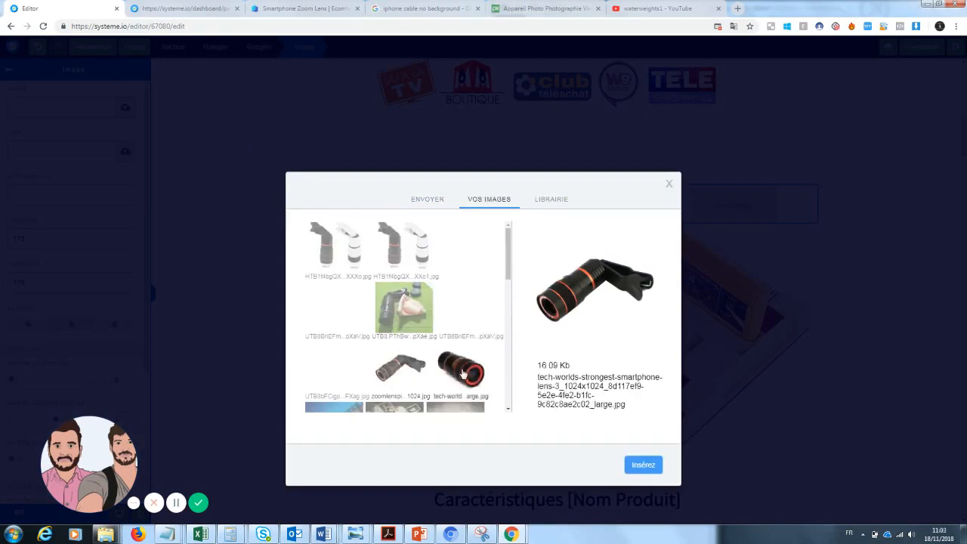
{"action": "left_click", "coordinate": [643, 465]}
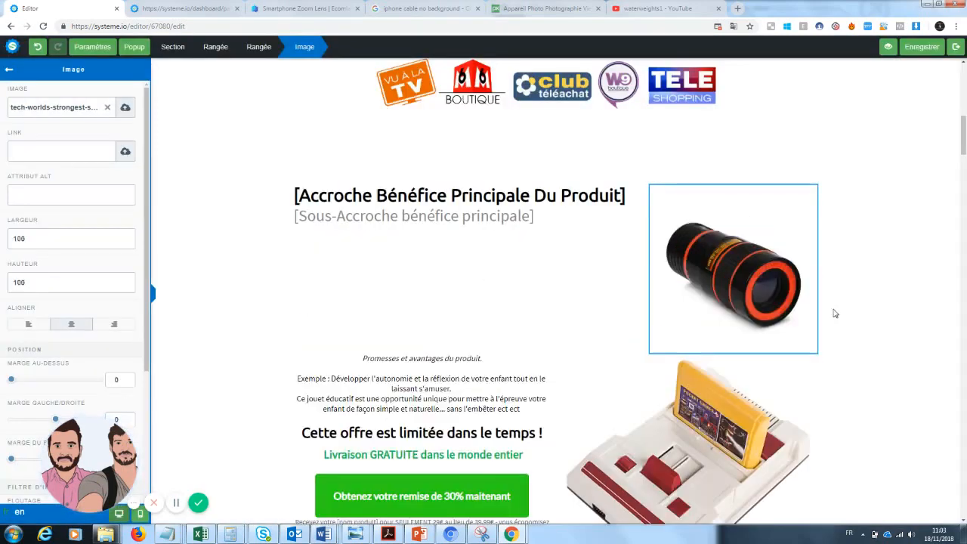
Replace the retro console image with the black and white HTB1f4bgQ… lens image from your uploaded images
{"action": "left_click", "coordinate": [837, 348]}
{"action": "left_click", "coordinate": [719, 436]}
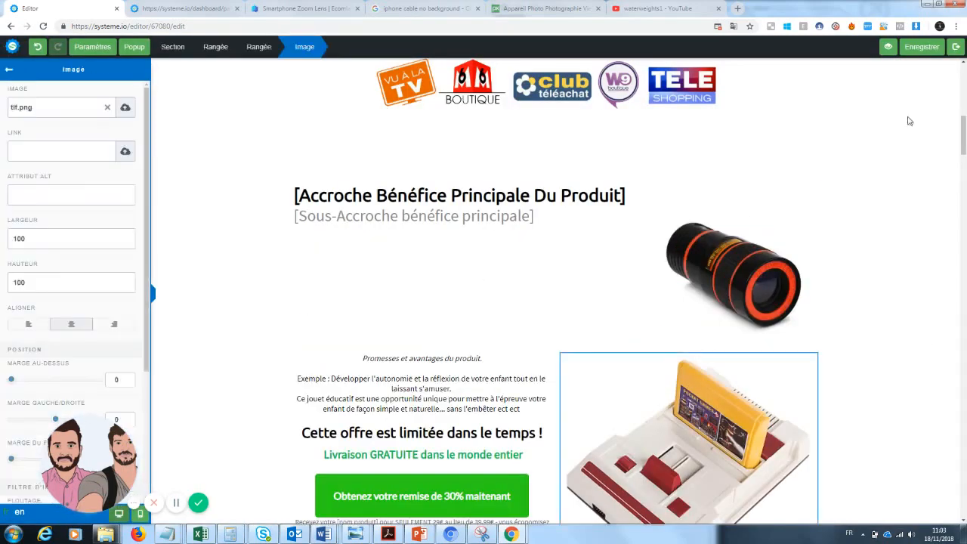
{"action": "left_click", "coordinate": [126, 108]}
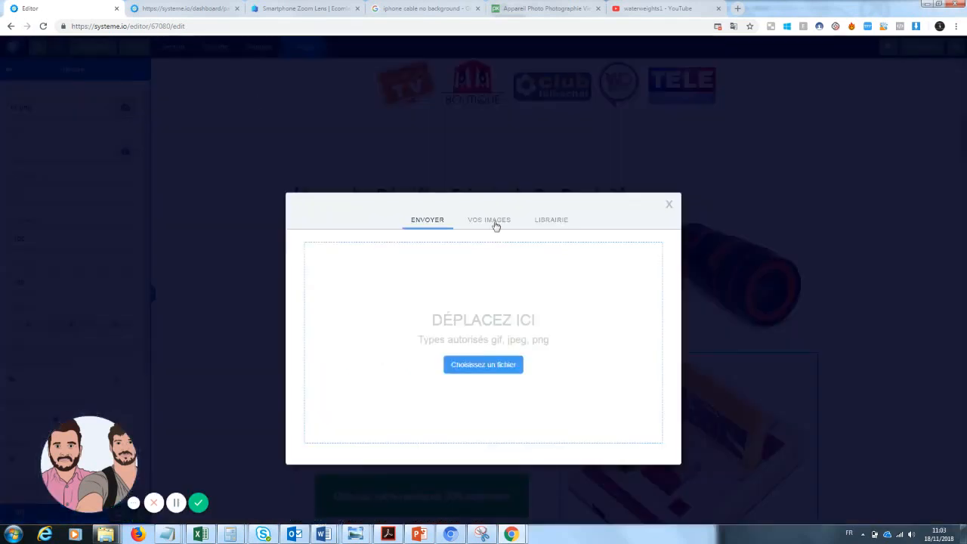
{"action": "left_click", "coordinate": [490, 220]}
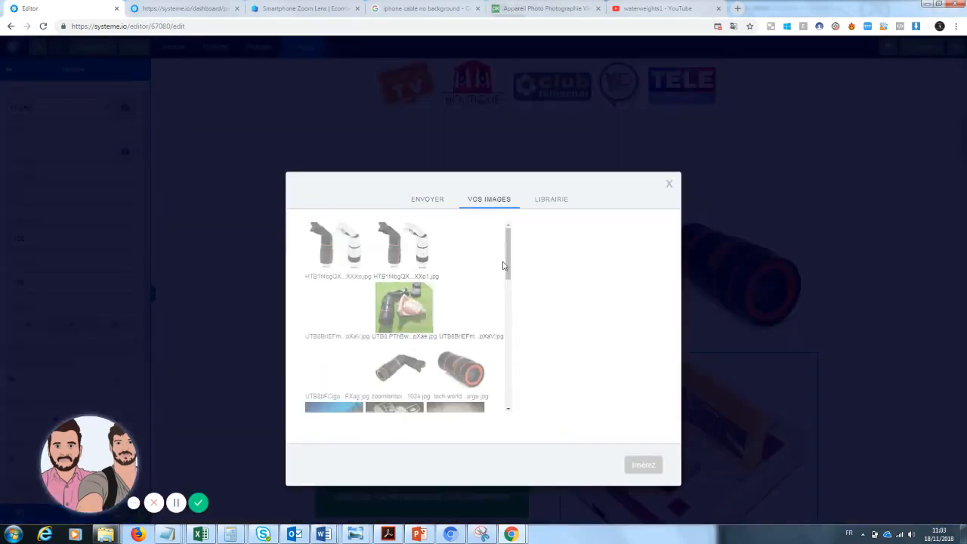
{"action": "left_click_drag", "start_coordinate": [503, 264], "coordinate": [522, 255]}
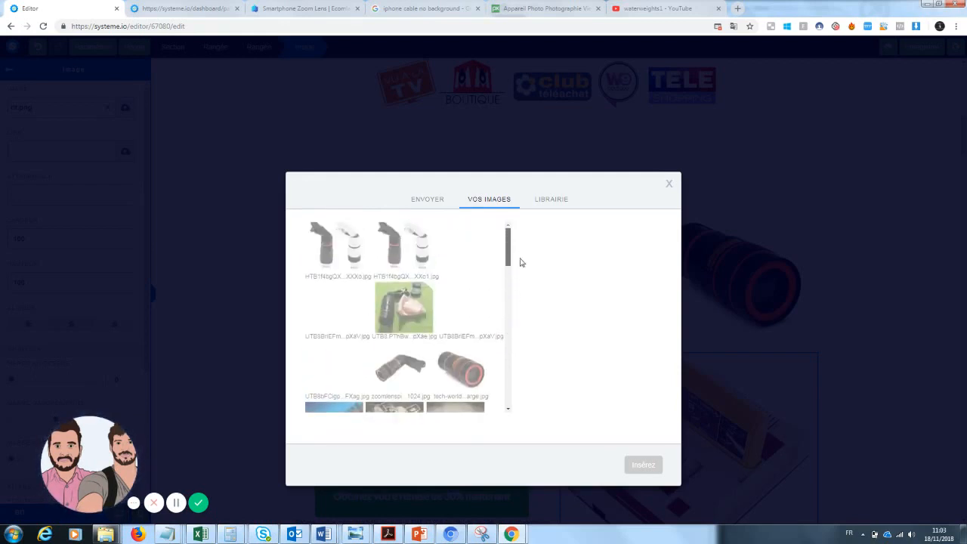
{"action": "scroll", "coordinate": [516, 287], "scroll_direction": "down", "scroll_amount": 1}
{"action": "scroll", "coordinate": [516, 309], "scroll_direction": "down", "scroll_amount": 1}
{"action": "scroll", "coordinate": [516, 315], "scroll_direction": "down", "scroll_amount": 2}
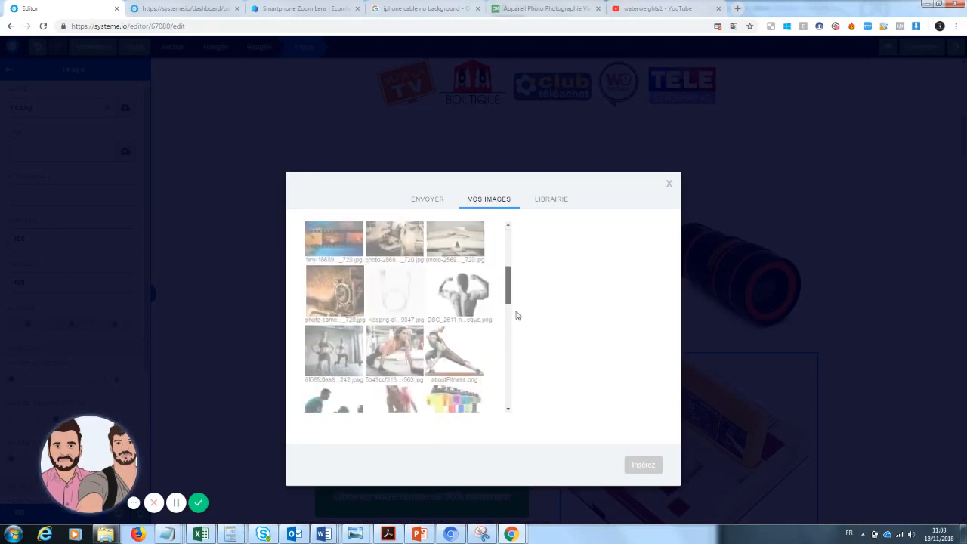
{"action": "scroll", "coordinate": [516, 276], "scroll_direction": "up", "scroll_amount": 4}
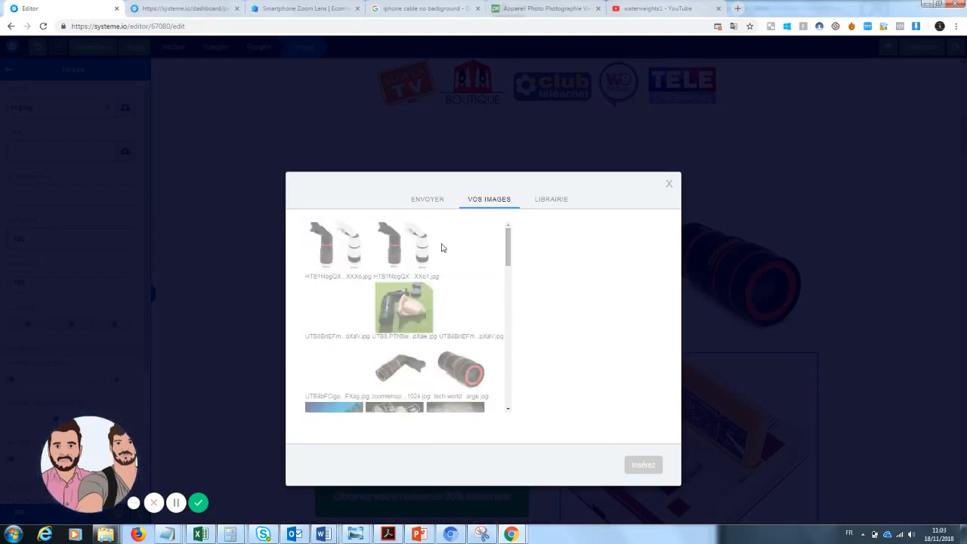
{"action": "left_click", "coordinate": [314, 249]}
{"action": "left_click", "coordinate": [329, 306]}
{"action": "left_click", "coordinate": [338, 270]}
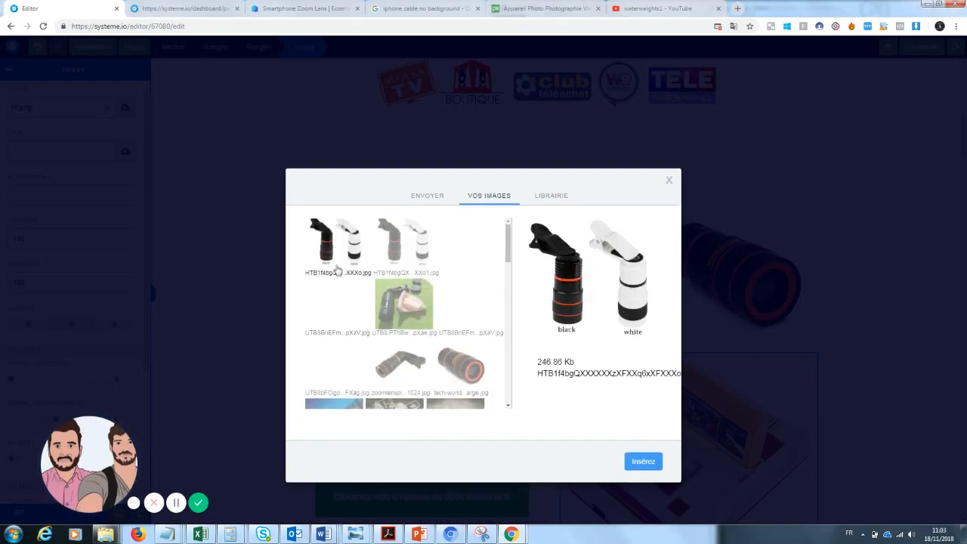
{"action": "left_click", "coordinate": [643, 461]}
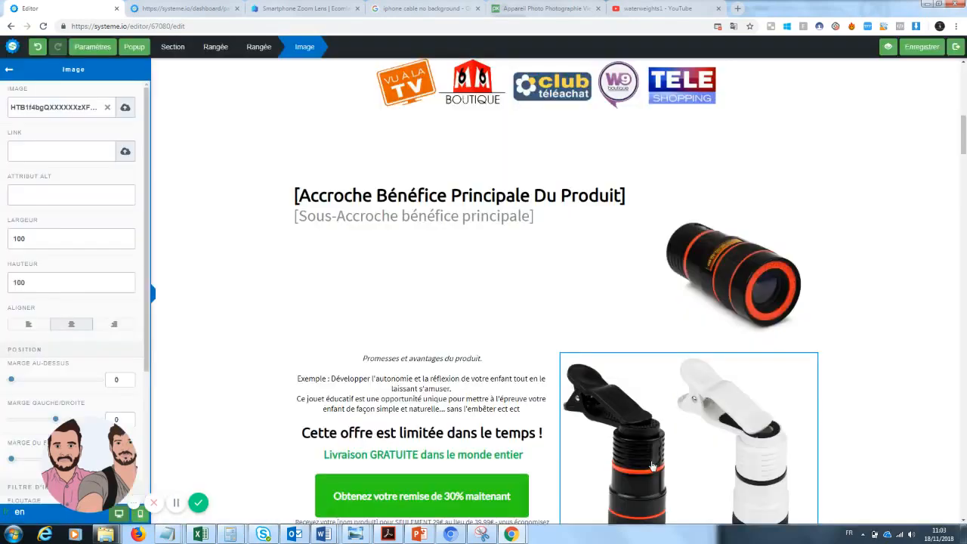
{"action": "left_click", "coordinate": [874, 309]}
Rewrite the main headline as "Prendre des photos sans dépenser une fortune"
{"action": "scroll", "coordinate": [875, 309], "scroll_direction": "down", "scroll_amount": 2}
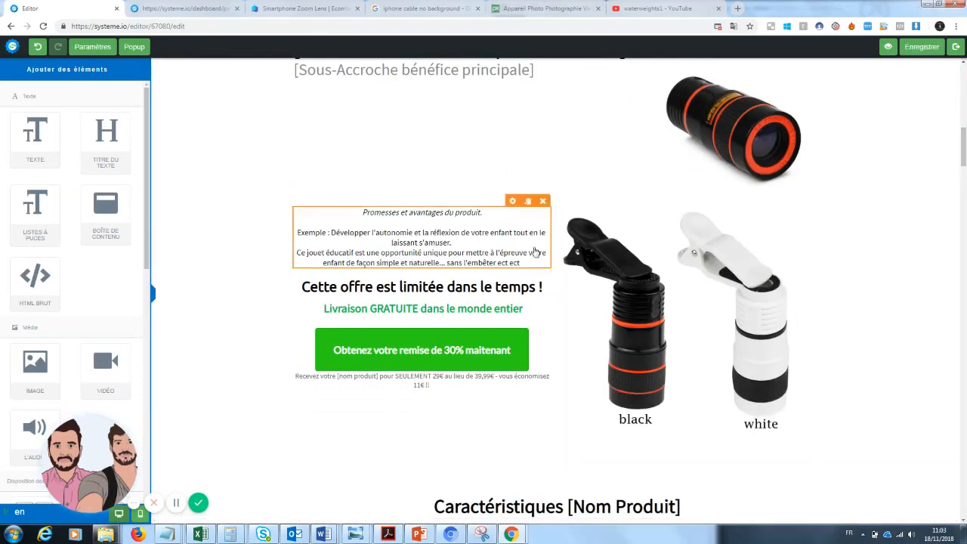
{"action": "scroll", "coordinate": [498, 287], "scroll_direction": "up", "scroll_amount": 3}
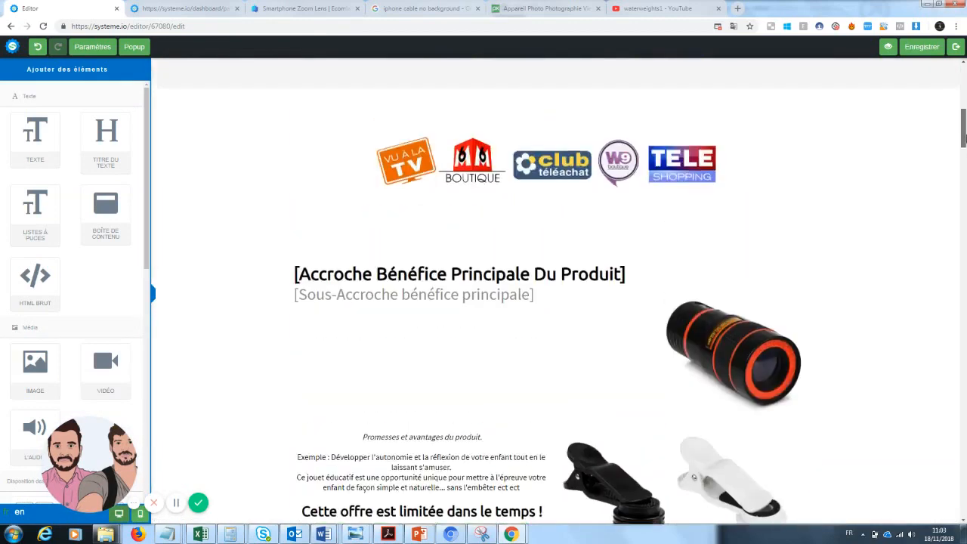
{"action": "left_click", "coordinate": [498, 277]}
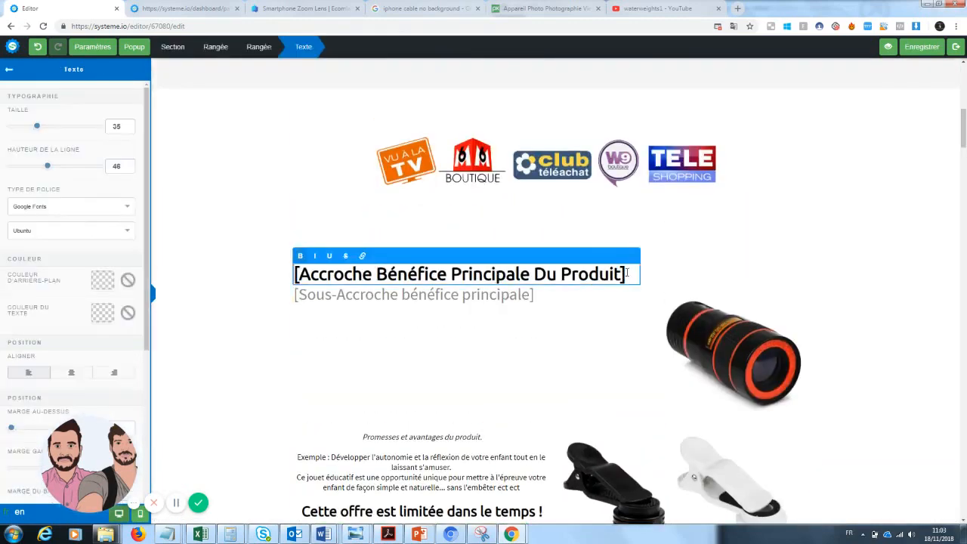
{"action": "left_click_drag", "start_coordinate": [621, 276], "coordinate": [286, 275]}
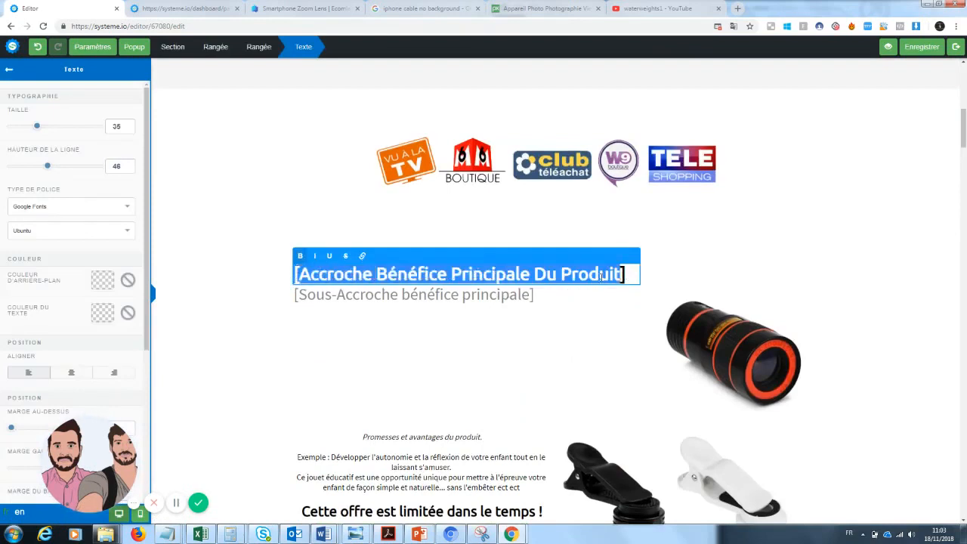
{"action": "left_click_drag", "start_coordinate": [631, 273], "coordinate": [274, 277]}
{"action": "mouse_move", "coordinate": [963, 138]}
{"action": "left_mouse_down"}
{"action": "mouse_move", "coordinate": [963, 97]}
{"action": "mouse_move", "coordinate": [963, 147]}
{"action": "left_mouse_up"}
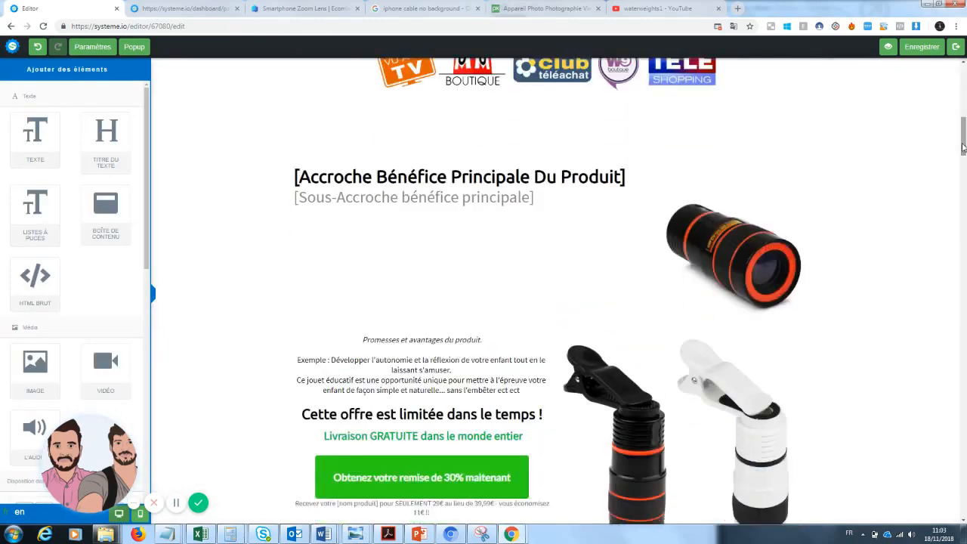
{"action": "left_click", "coordinate": [542, 176]}
{"action": "type", "text": "P"}
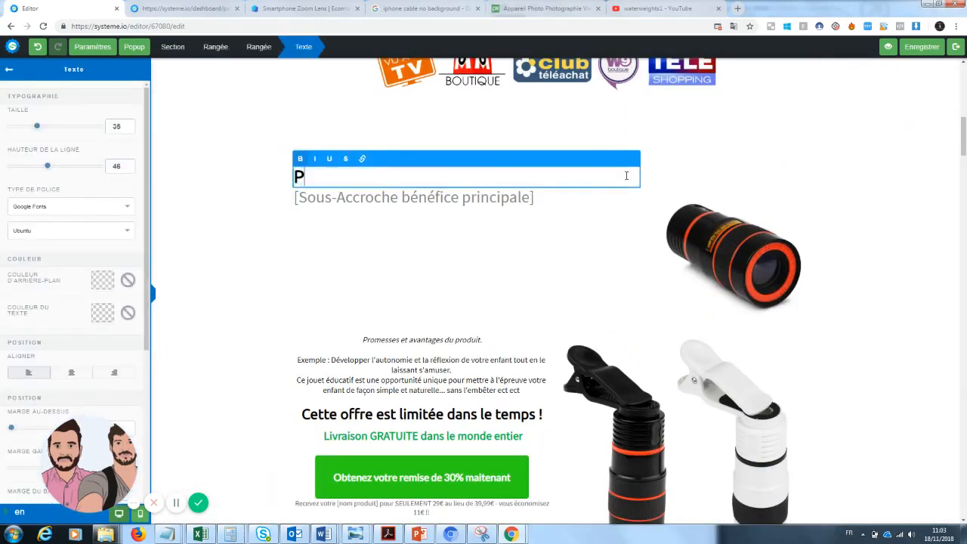
{"action": "type", "text": "rendre des pho"}
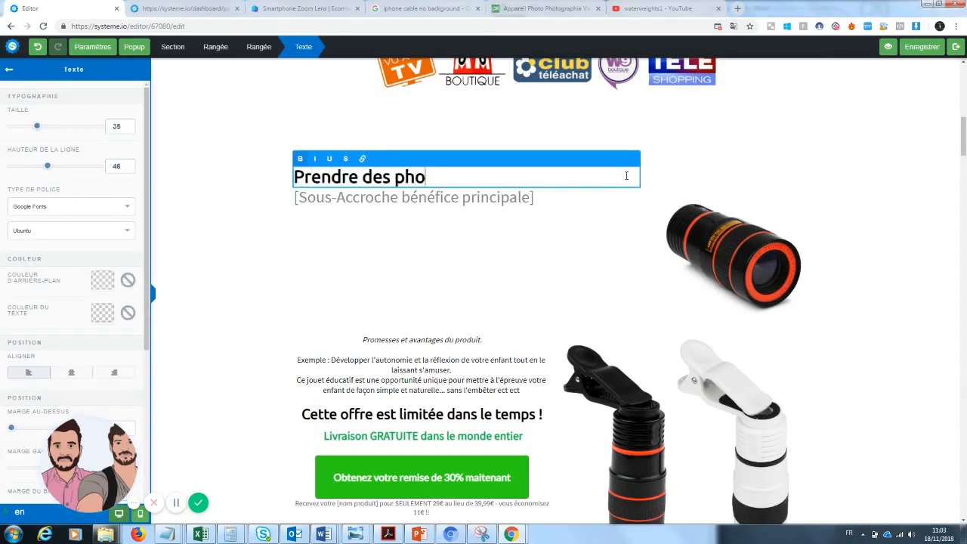
{"action": "type", "text": "tos sans au"}
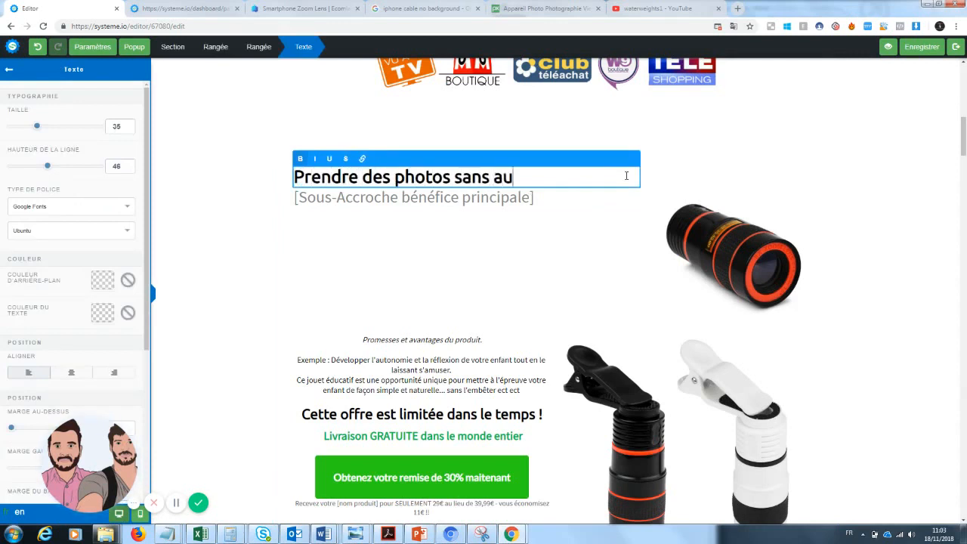
{"action": "type", "text": "cun mat"}
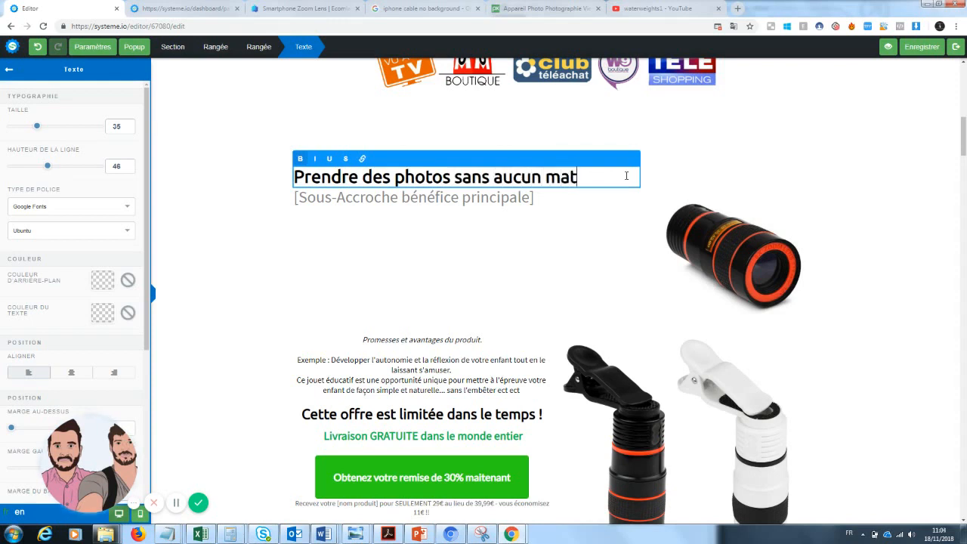
{"action": "key", "text": "BackSpace"}
{"action": "key", "text": "BackSpace"}
{"action": "key", "text": "BackSpace"}
{"action": "key", "text": "BackSpace"}
{"action": "key", "text": "BackSpace"}
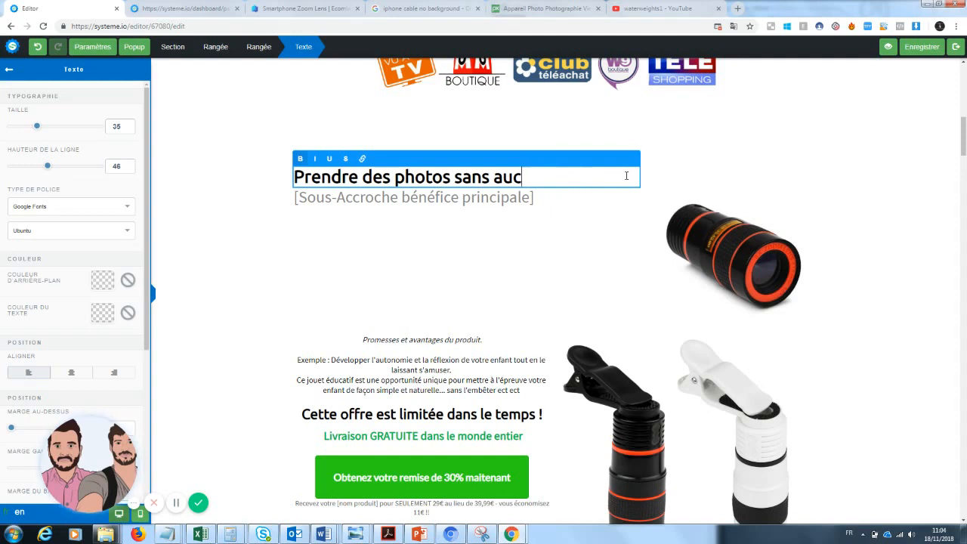
{"action": "key", "text": "BackSpace"}
{"action": "key", "text": "BackSpace"}
{"action": "type", "text": "épenser u"}
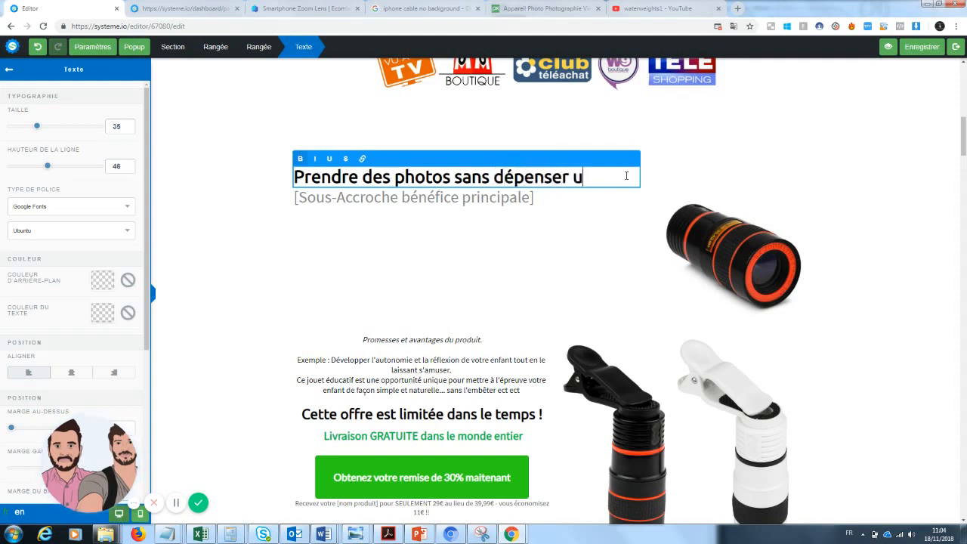
{"action": "type", "text": "ne fortune"}
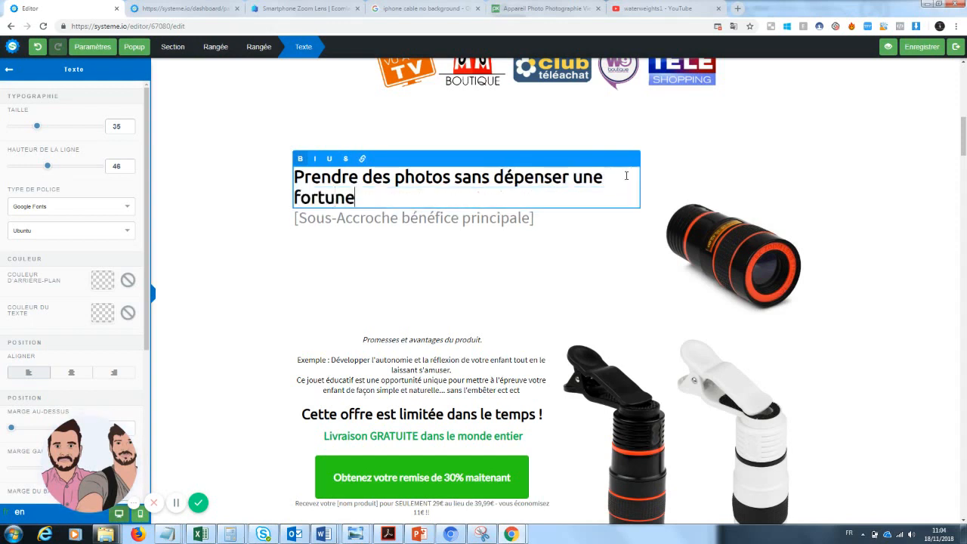
{"action": "left_click", "coordinate": [612, 234]}
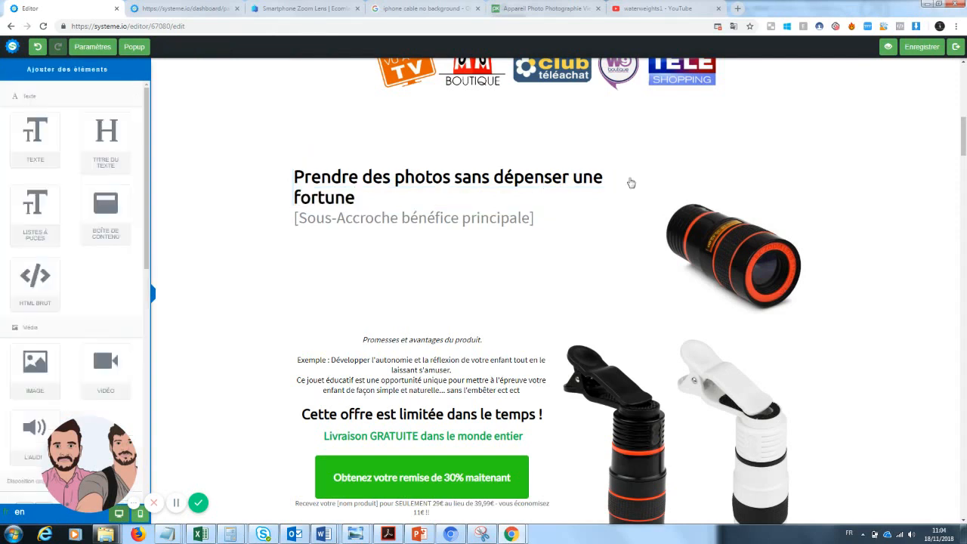
Underline the word "fortune" in the headline
{"action": "left_click", "coordinate": [572, 204]}
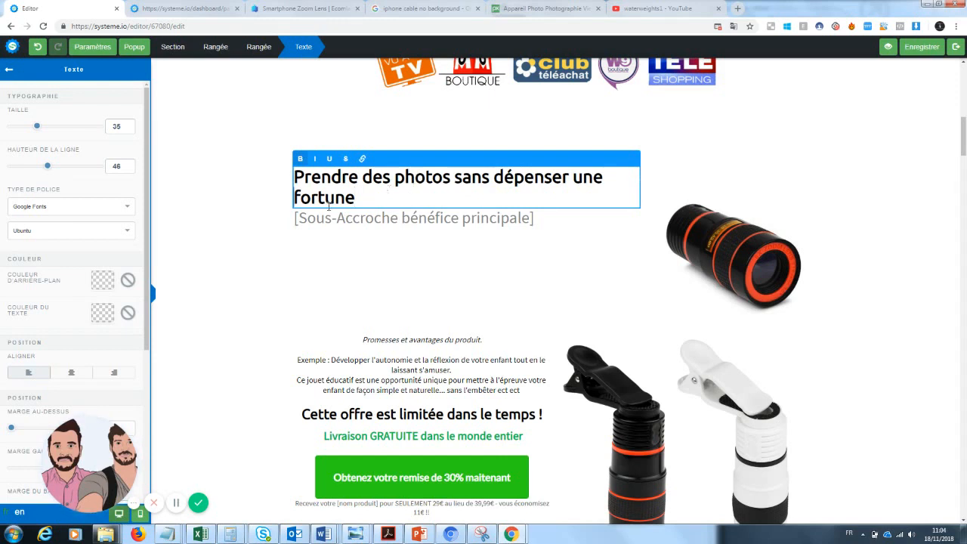
{"action": "left_click_drag", "start_coordinate": [355, 198], "coordinate": [292, 203]}
{"action": "left_click", "coordinate": [330, 158]}
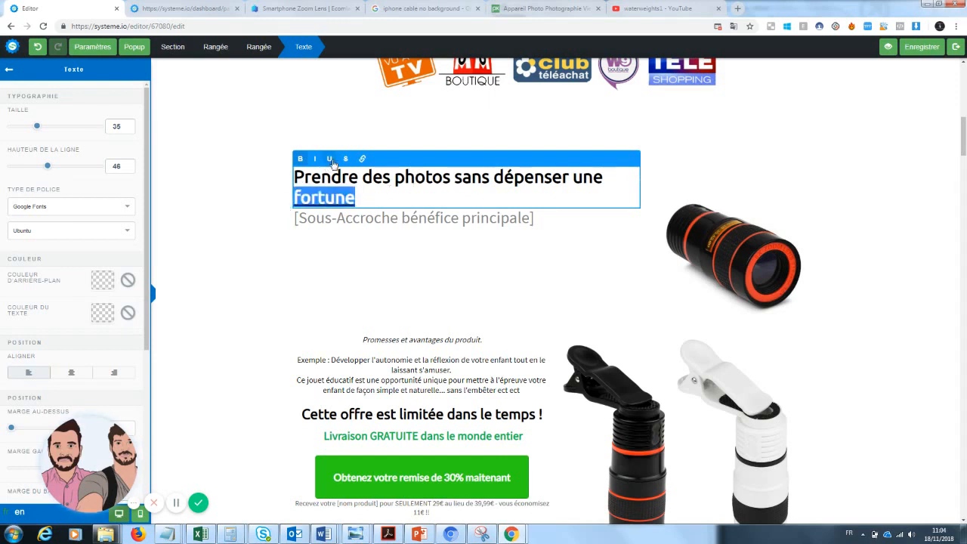
{"action": "left_click", "coordinate": [451, 297]}
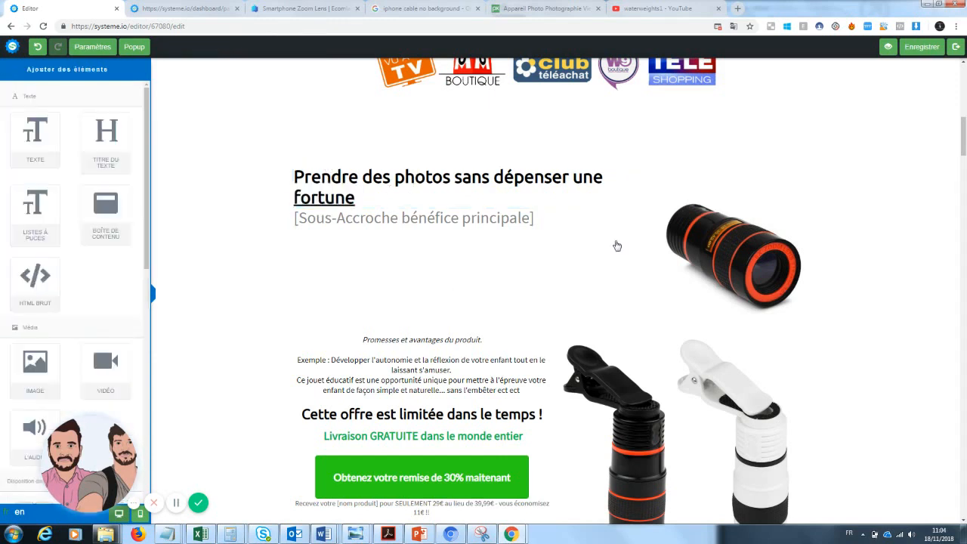
Rewrite the subheadline as "Enfin des photos qualité pro à prix accessible"
{"action": "left_click", "coordinate": [544, 219]}
{"action": "left_click_drag", "start_coordinate": [543, 220], "coordinate": [254, 227]}
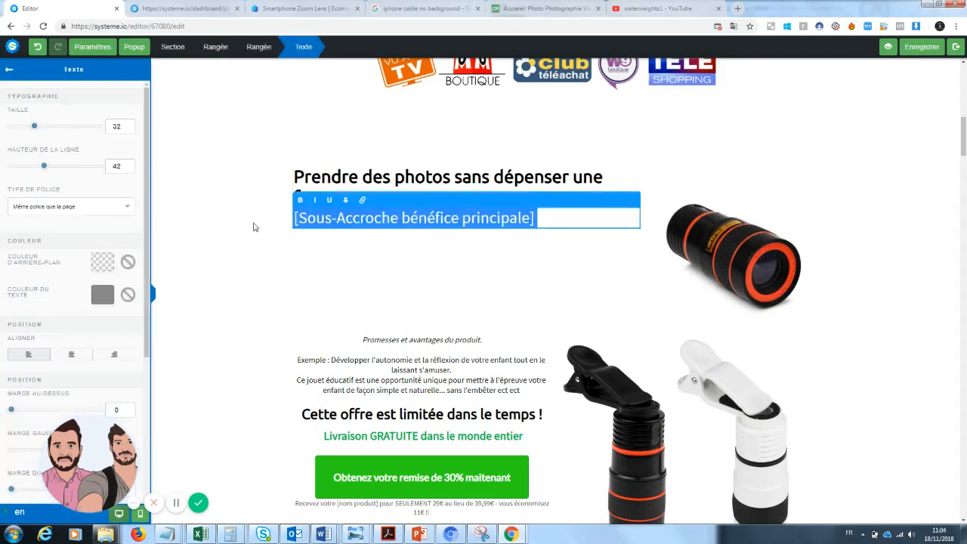
{"action": "type", "text": "Enfin de"}
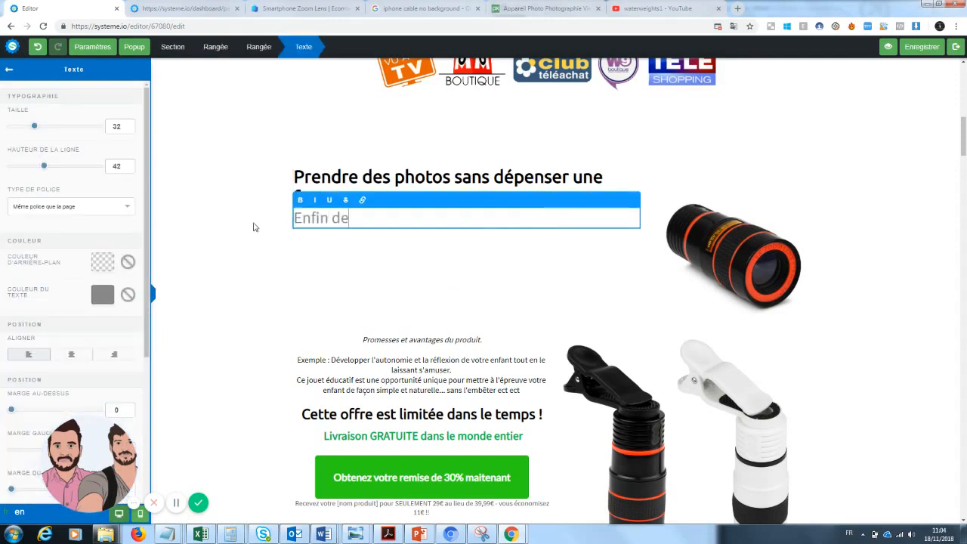
{"action": "type", "text": "s photos"}
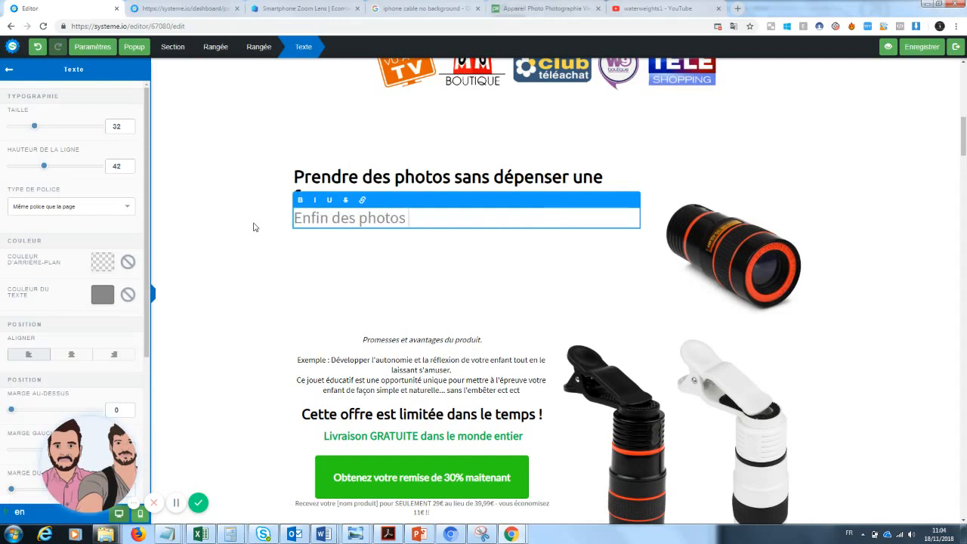
{"action": "type", "text": " qualité pr"}
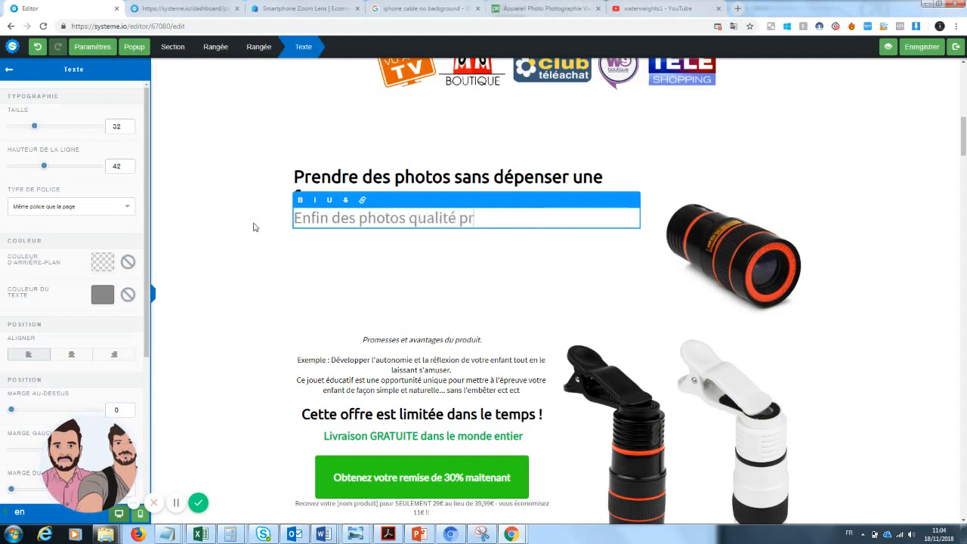
{"action": "type", "text": "o à prix accessible"}
{"action": "left_click", "coordinate": [338, 289]}
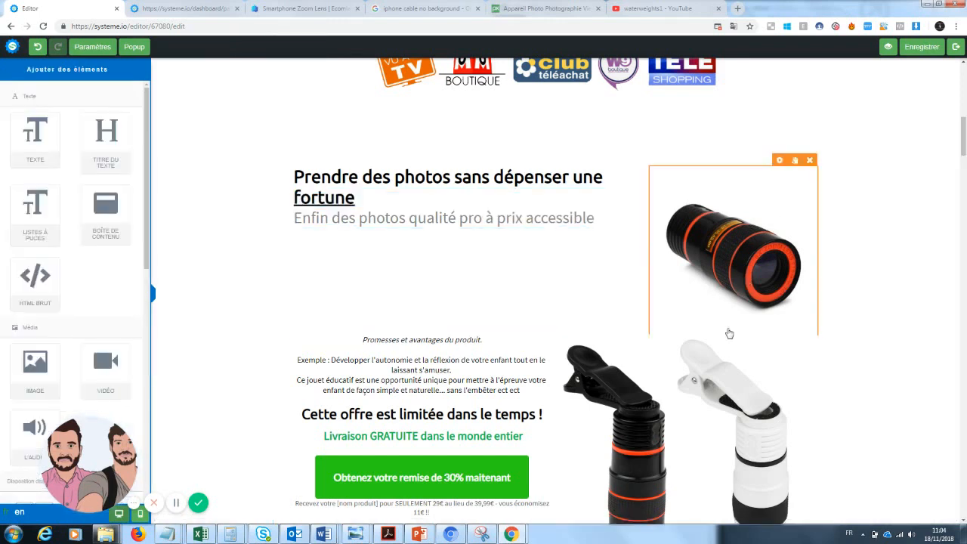
Delete the entire product promises and benefits paragraph below the subheadline
{"action": "left_click_drag", "start_coordinate": [964, 135], "coordinate": [964, 143]}
{"action": "left_click", "coordinate": [454, 278]}
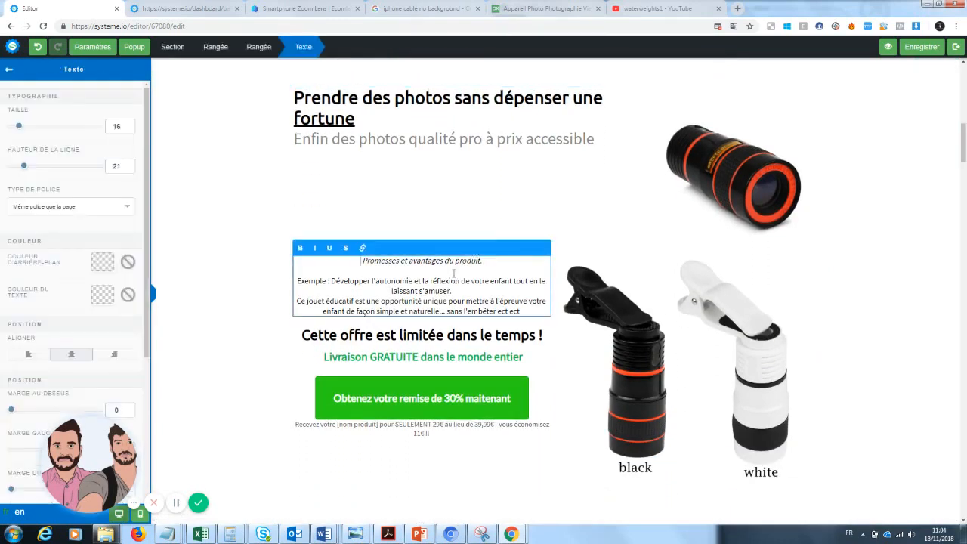
{"action": "left_click_drag", "start_coordinate": [538, 313], "coordinate": [318, 259]}
{"action": "key", "text": "BackSpace"}
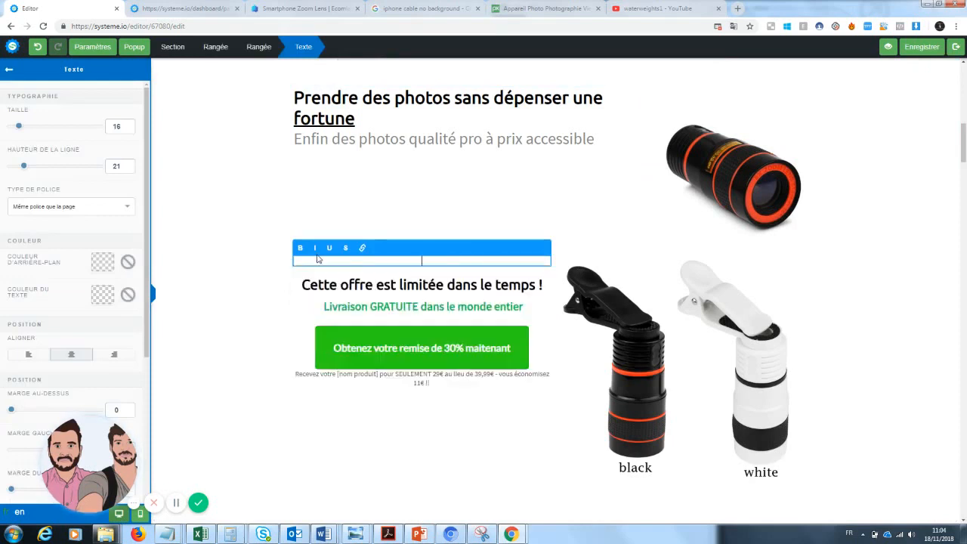
Delete the black and white lens image beside the offer block
{"action": "left_click", "coordinate": [710, 333]}
{"action": "left_click", "coordinate": [810, 249]}
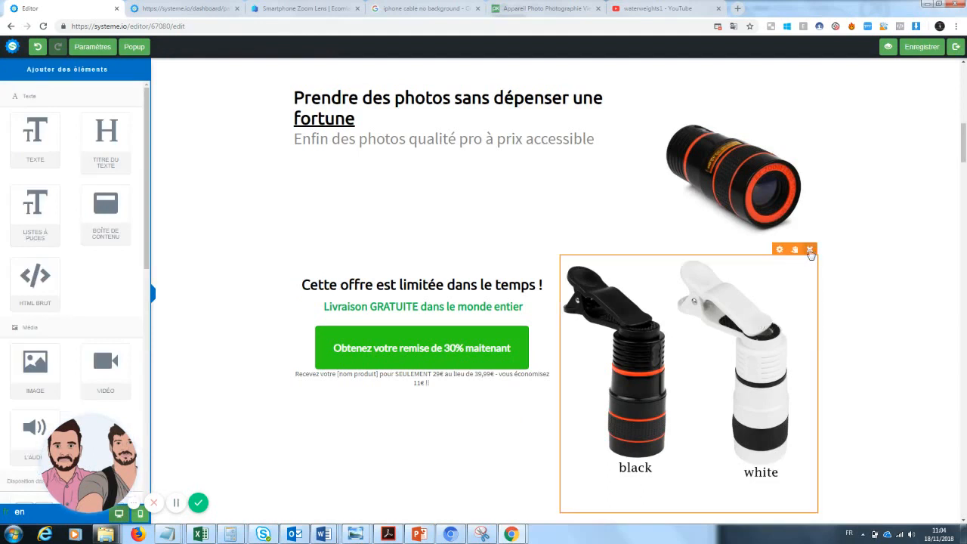
{"action": "left_click", "coordinate": [526, 83]}
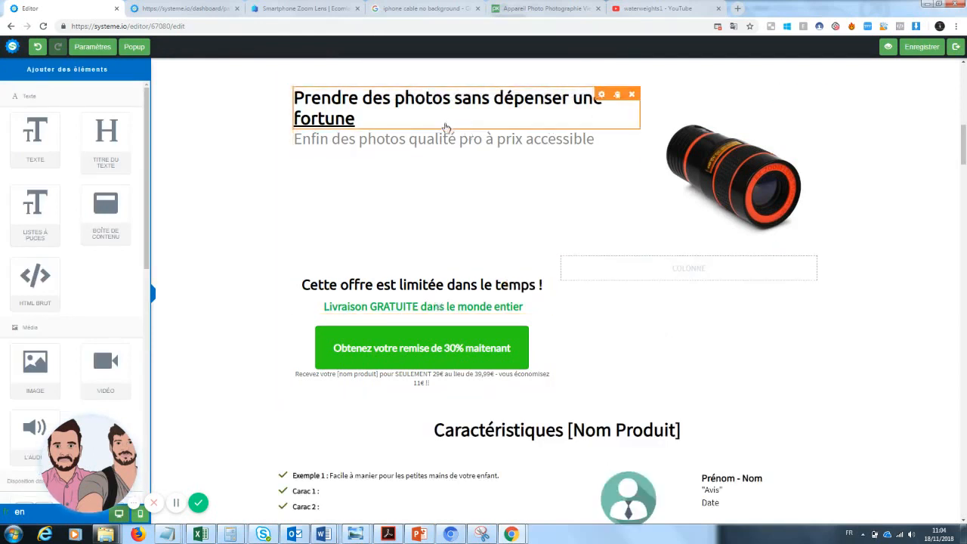
Add a text block beneath the headline section and clear its placeholder text
{"action": "left_click_drag", "start_coordinate": [34, 140], "coordinate": [427, 213]}
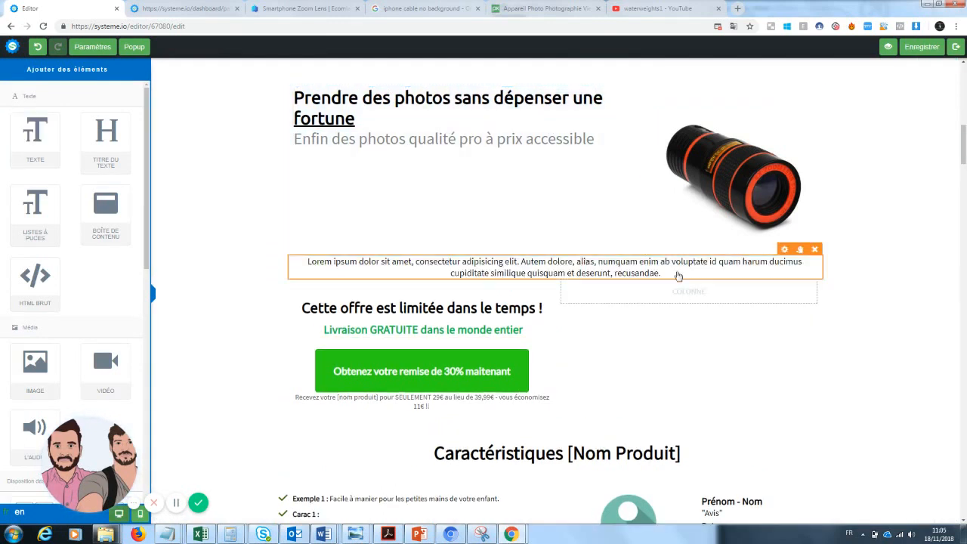
{"action": "left_click", "coordinate": [672, 274]}
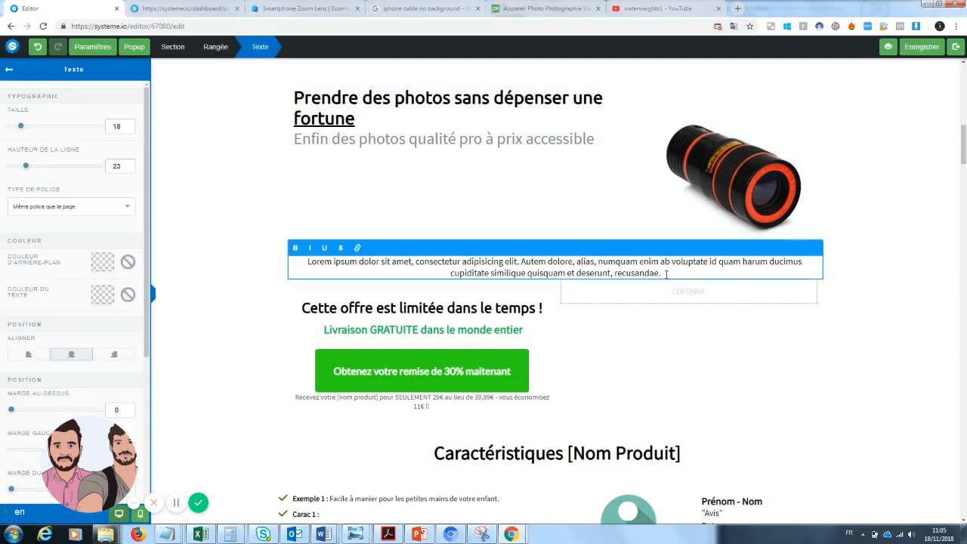
{"action": "left_click_drag", "start_coordinate": [665, 274], "coordinate": [296, 260]}
{"action": "key", "text": "BackSpace"}
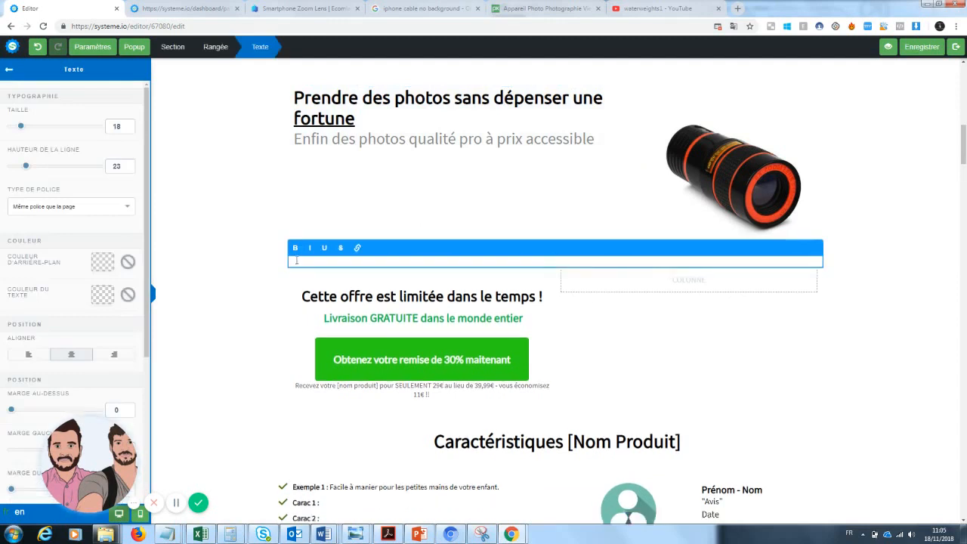
Write "Le produit que les fans de photographie attendaient est enfin arrivé..." in the new text block
{"action": "left_click", "coordinate": [613, 288]}
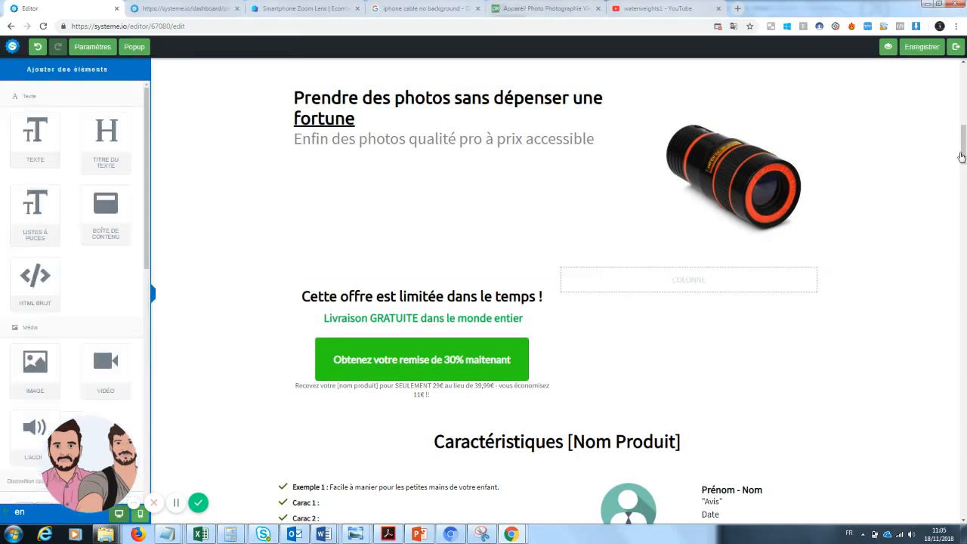
{"action": "left_click", "coordinate": [595, 267]}
{"action": "type", "text": "Le prod"}
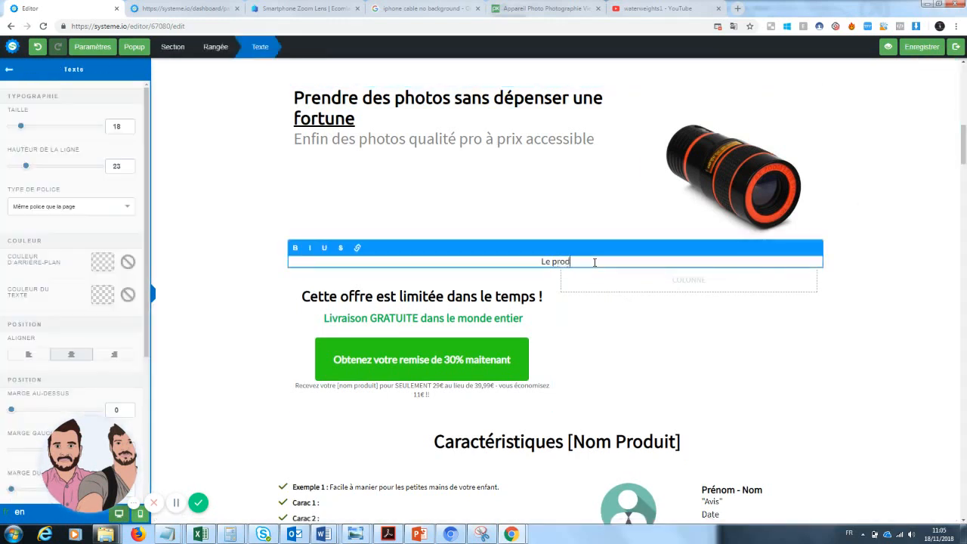
{"action": "type", "text": "uit que les fans de photographie"}
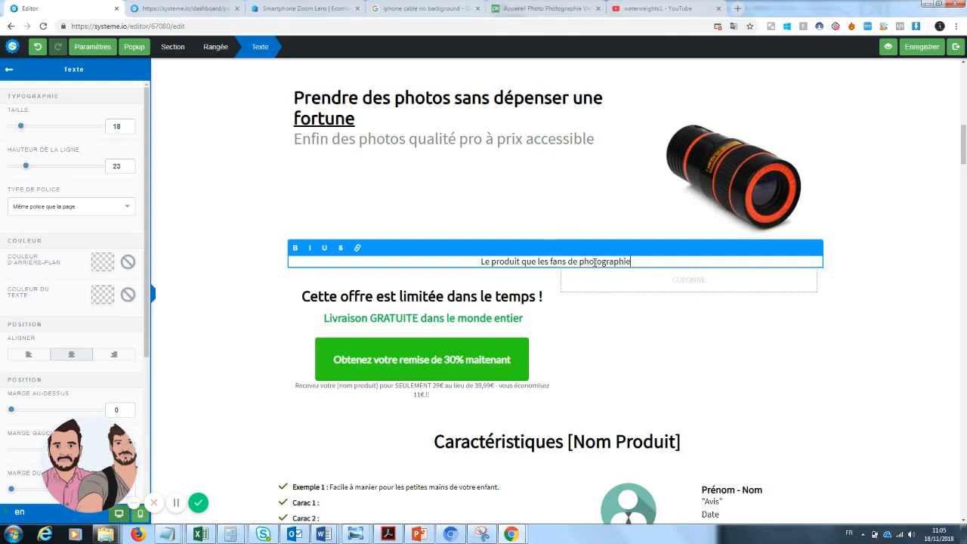
{"action": "type", "text": " attenda"}
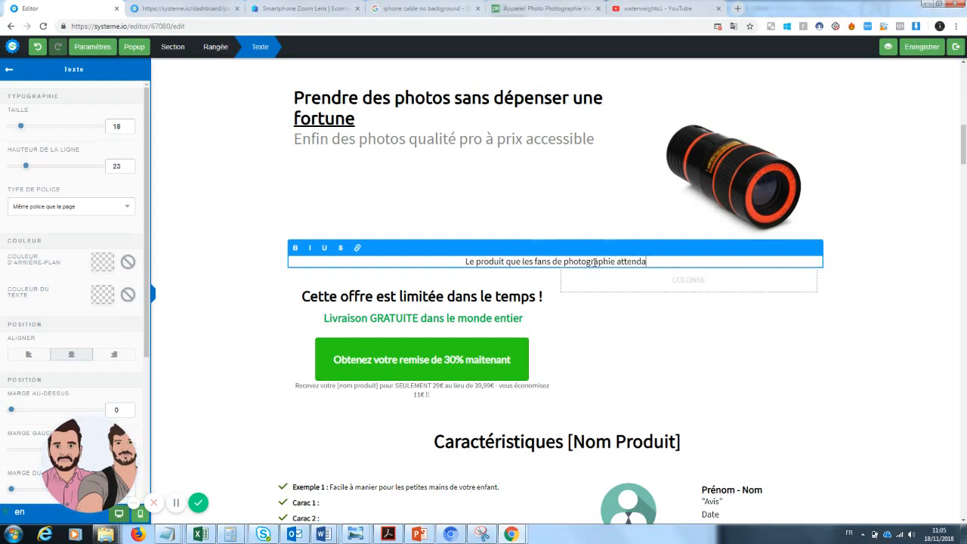
{"action": "type", "text": "ient est enfin a"}
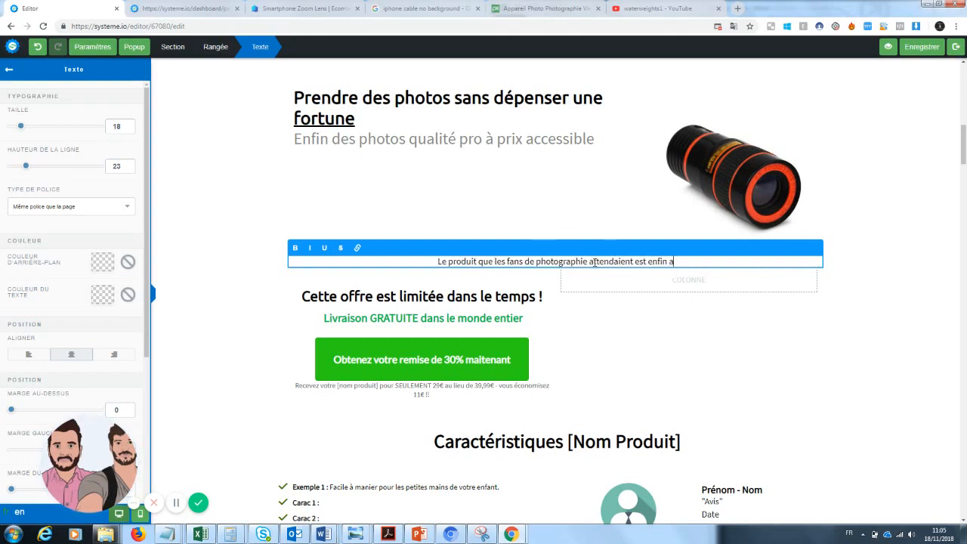
{"action": "type", "text": "rrivé"}
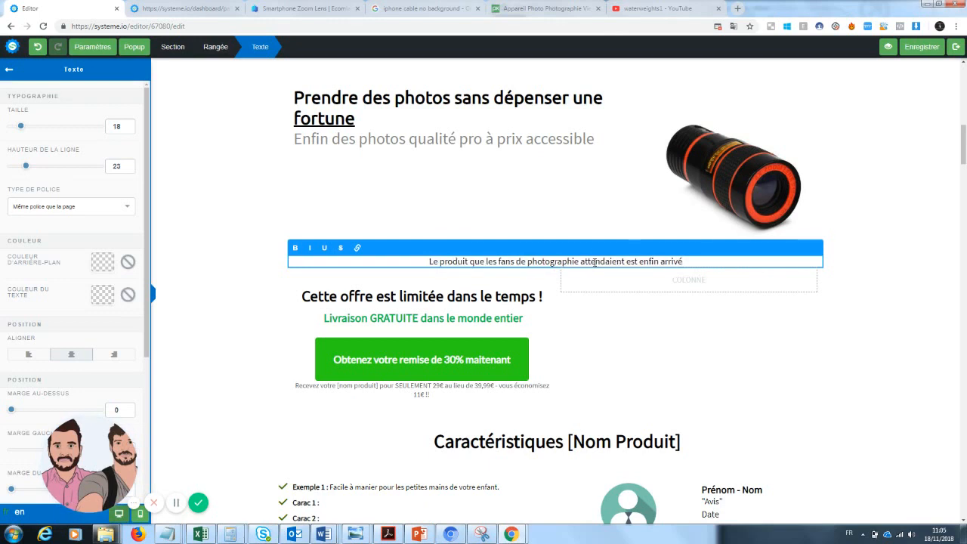
{"action": "type", "text": "..."}
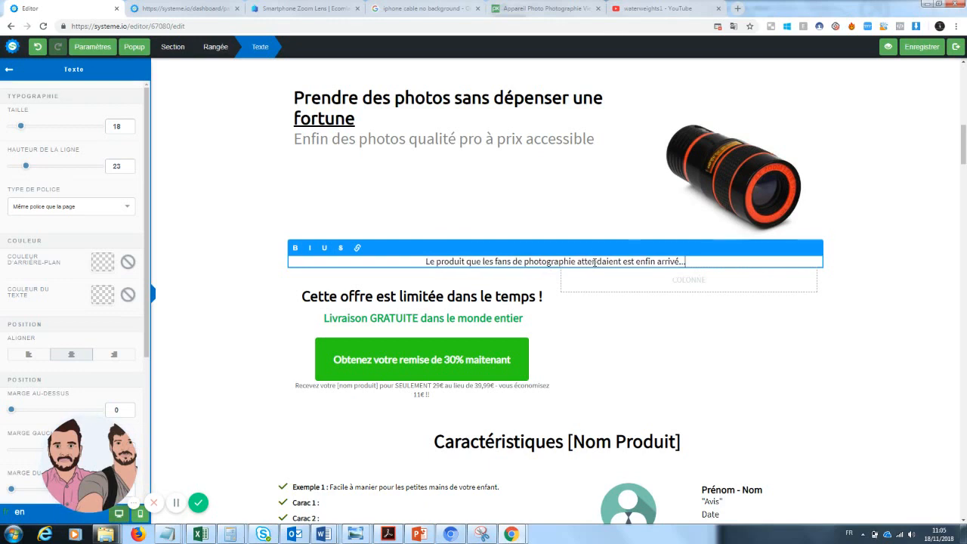
{"action": "left_click", "coordinate": [600, 316]}
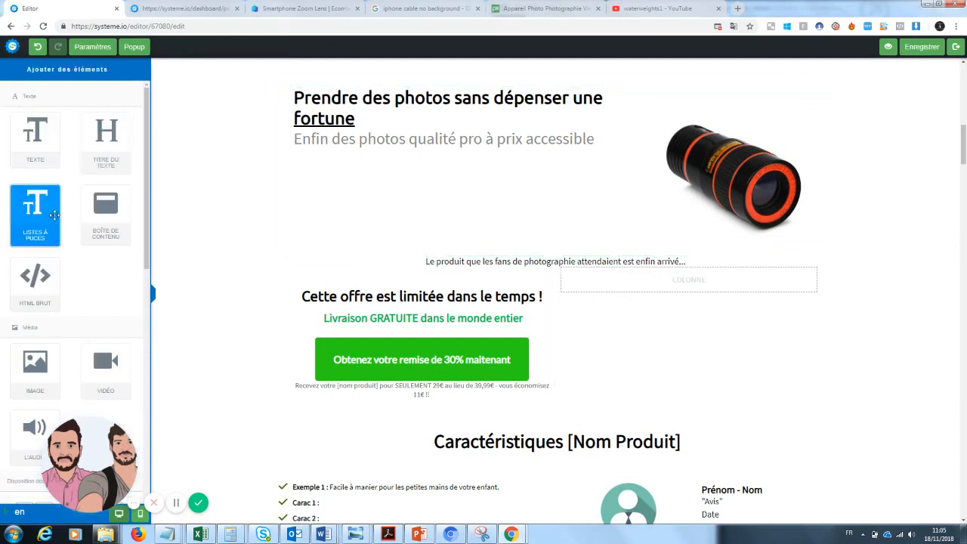
Add two 2/3–1/3 column rows below the new tagline
{"action": "left_click_drag", "start_coordinate": [147, 252], "coordinate": [136, 383]}
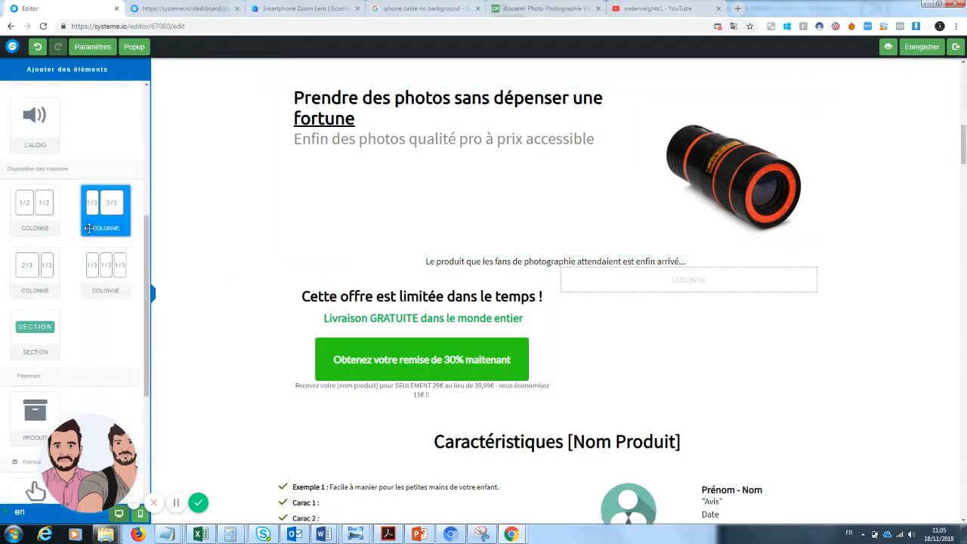
{"action": "left_click_drag", "start_coordinate": [34, 274], "coordinate": [492, 287]}
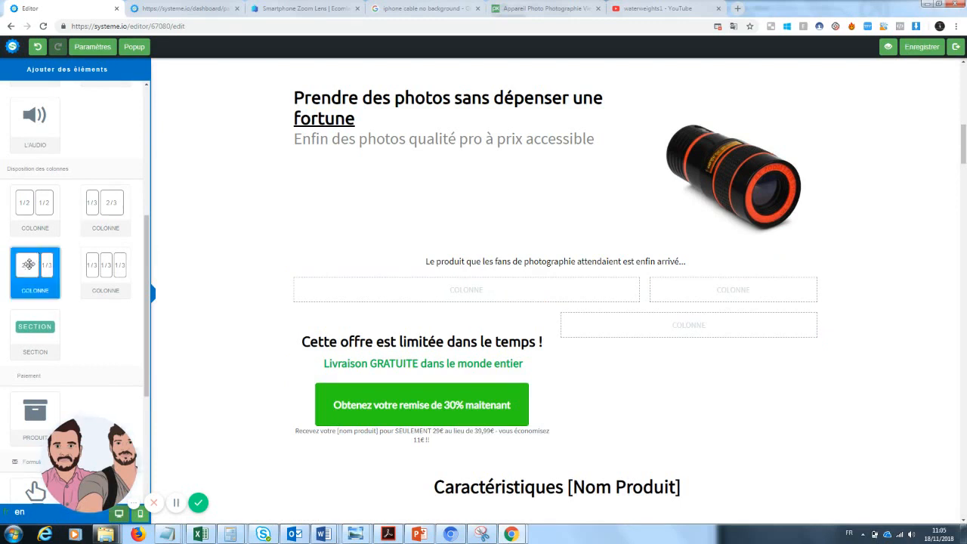
{"action": "left_click_drag", "start_coordinate": [30, 263], "coordinate": [452, 306]}
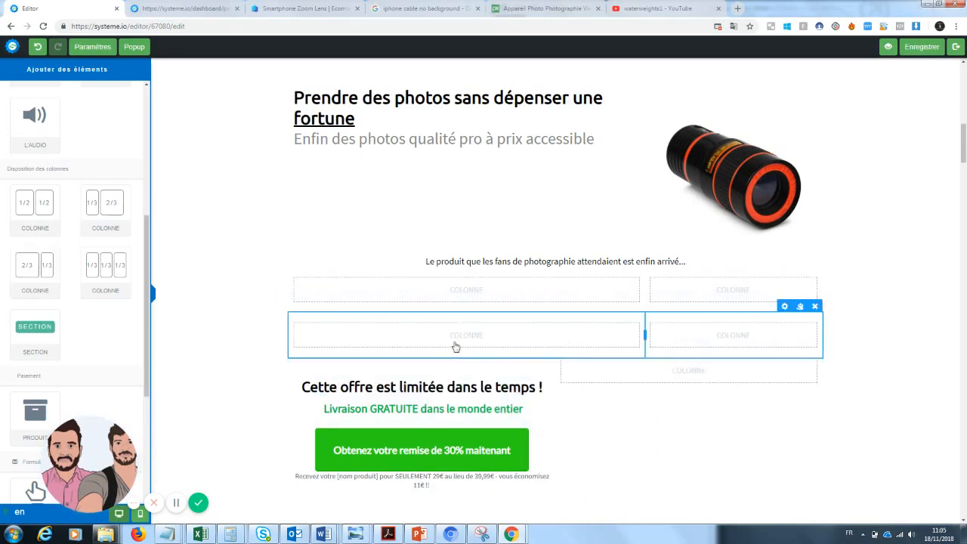
Add a text block to the left column of the second new row and clear its placeholder text
{"action": "scroll", "coordinate": [76, 129], "scroll_direction": "up", "scroll_amount": 10}
{"action": "left_click_drag", "start_coordinate": [35, 134], "coordinate": [428, 340]}
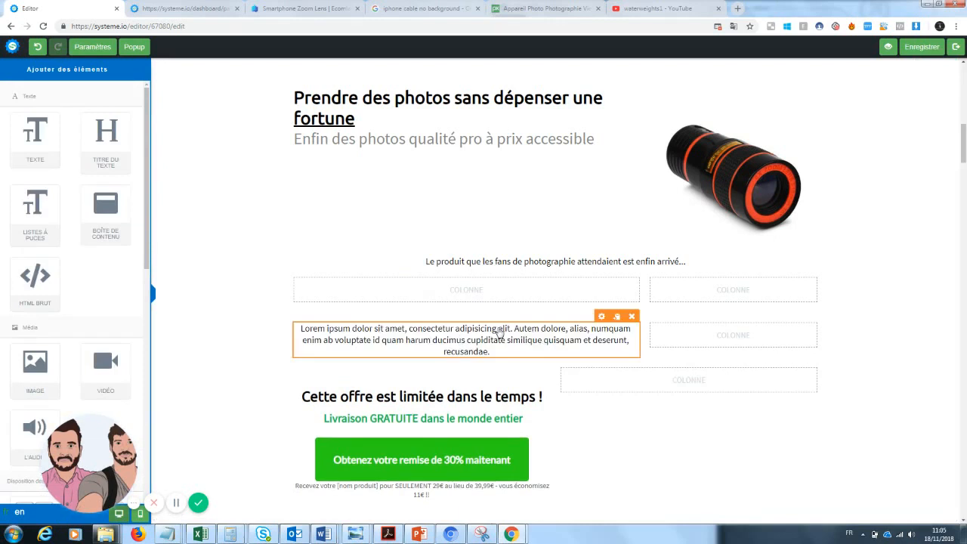
{"action": "left_click", "coordinate": [496, 352]}
{"action": "left_click_drag", "start_coordinate": [497, 352], "coordinate": [294, 328]}
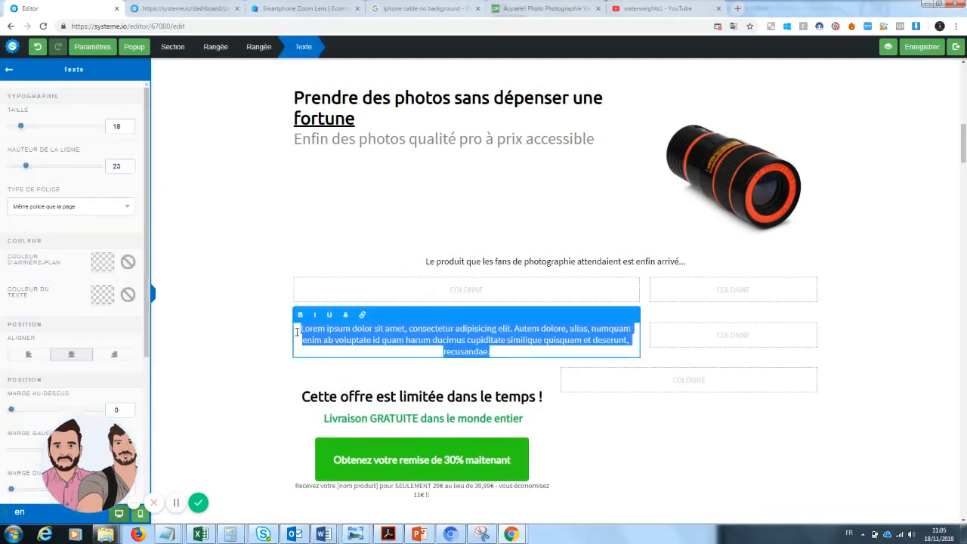
{"action": "key", "text": "BackSpace"}
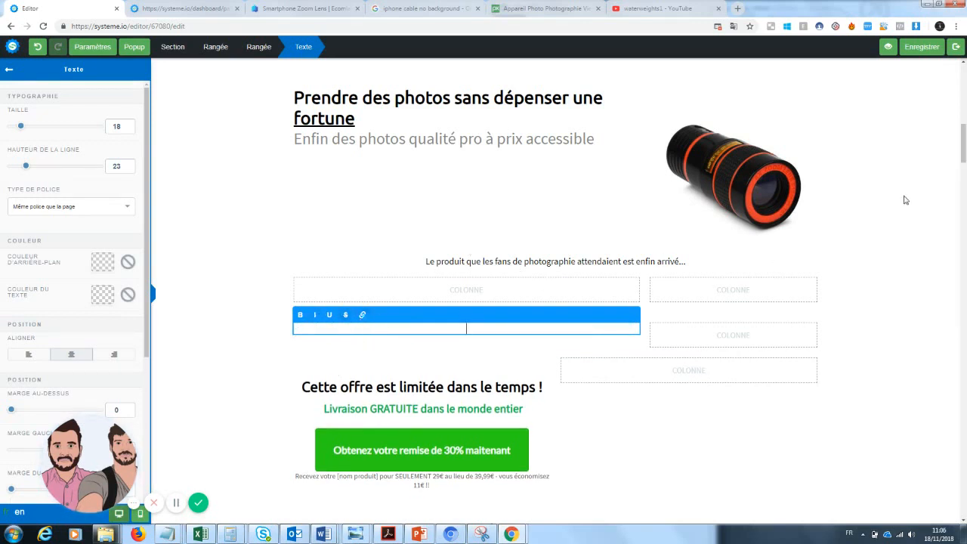
{"action": "left_click_drag", "start_coordinate": [964, 140], "coordinate": [965, 167]}
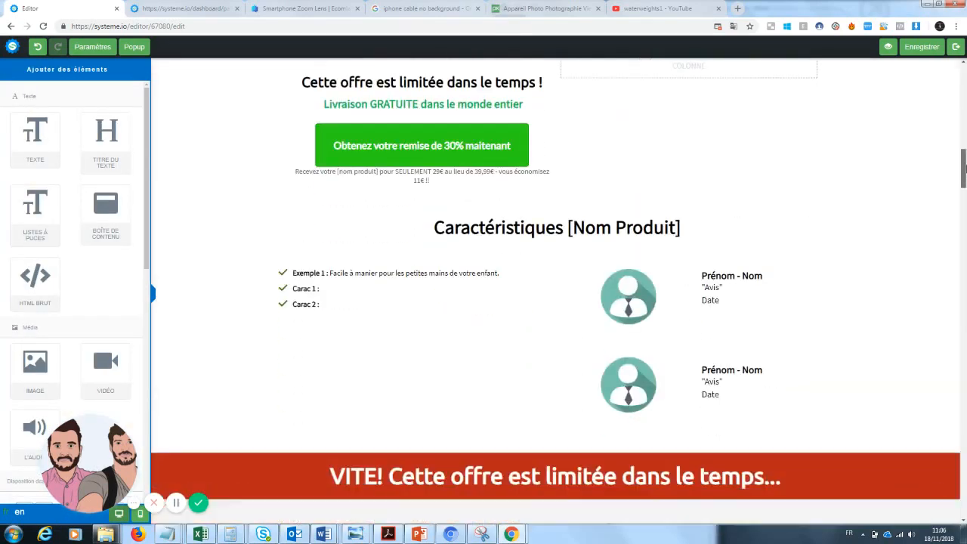
{"action": "left_click", "coordinate": [285, 301]}
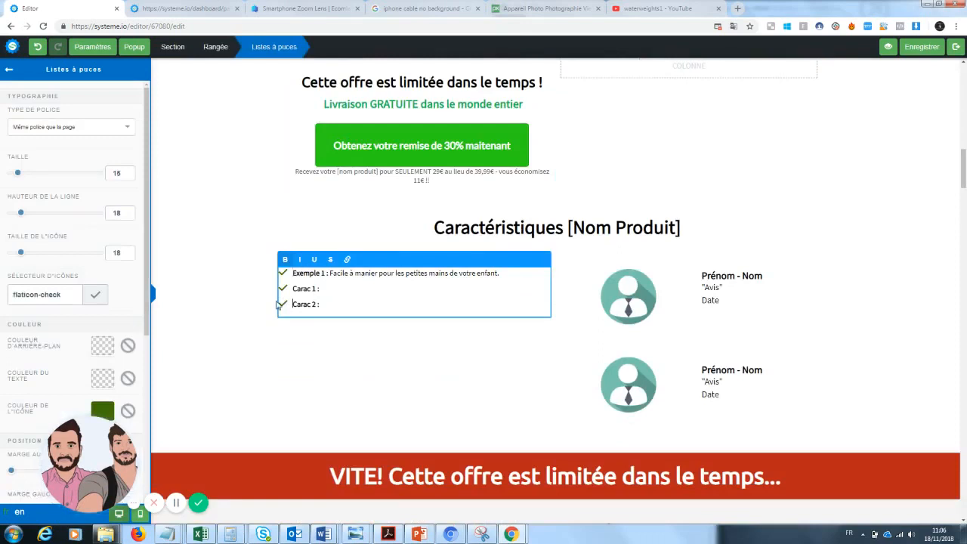
{"action": "left_click_drag", "start_coordinate": [327, 304], "coordinate": [270, 309]}
{"action": "left_click", "coordinate": [284, 301]}
{"action": "left_click", "coordinate": [286, 288]}
Delete the two added column rows and the offer row with the discount button below the tagline
{"action": "left_click_drag", "start_coordinate": [962, 171], "coordinate": [964, 151]}
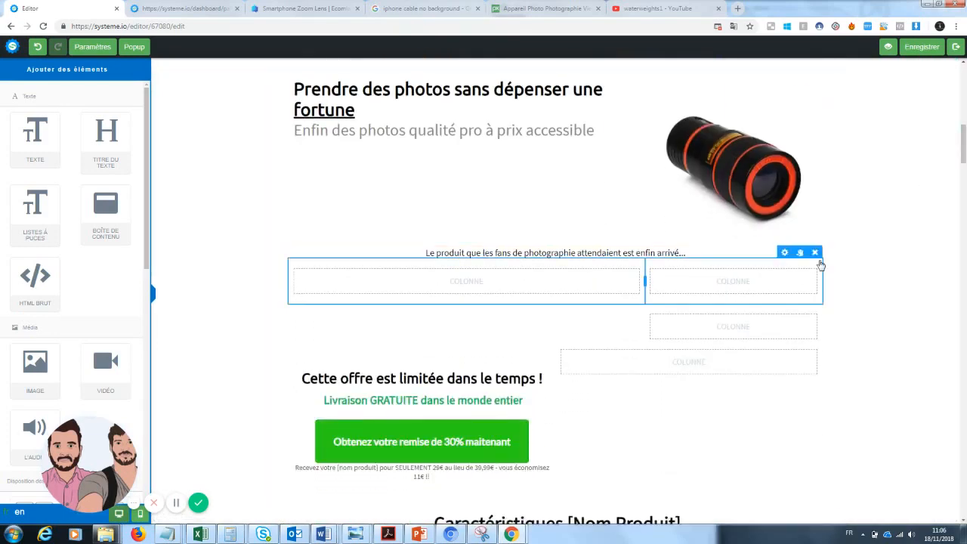
{"action": "left_click", "coordinate": [815, 253]}
{"action": "left_click", "coordinate": [527, 83]}
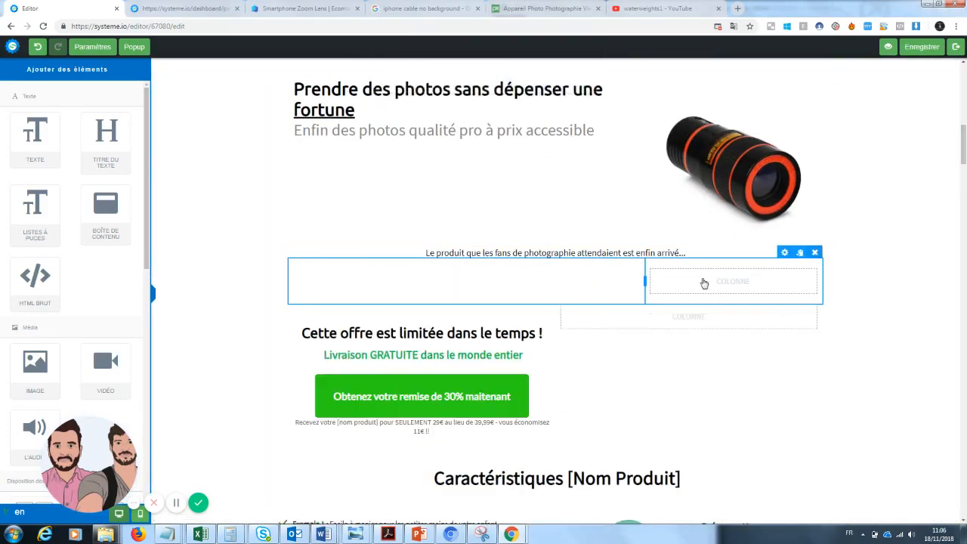
{"action": "left_click", "coordinate": [815, 253]}
{"action": "left_click", "coordinate": [527, 83]}
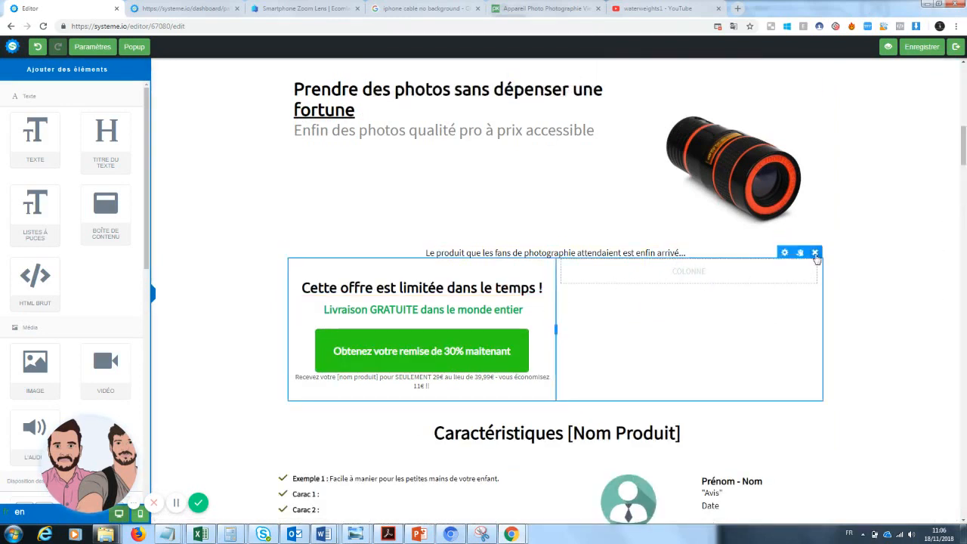
{"action": "left_click", "coordinate": [815, 252]}
{"action": "left_click", "coordinate": [525, 83]}
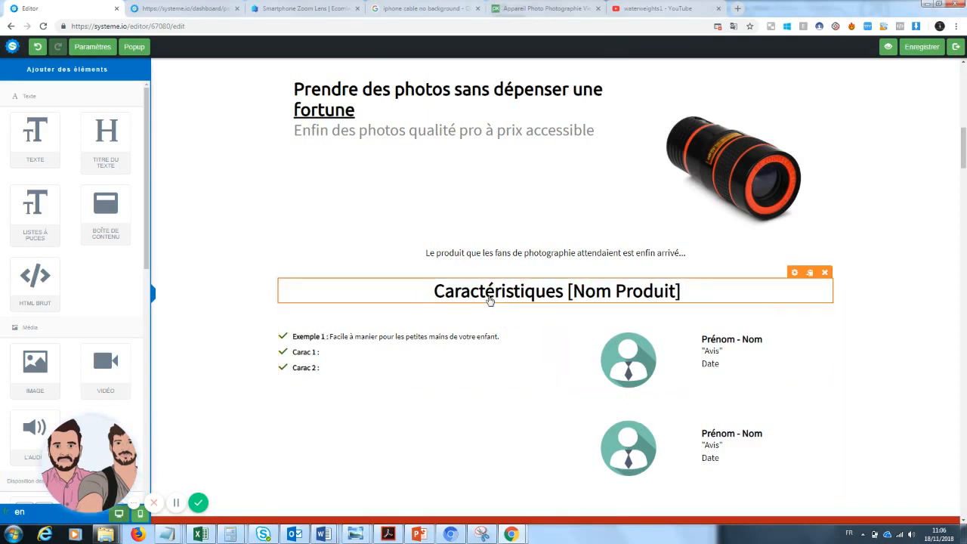
Add a text block under the tagline and replace its placeholder with "Copywritting"
{"action": "left_click_drag", "start_coordinate": [35, 140], "coordinate": [500, 271]}
{"action": "left_click", "coordinate": [538, 293]}
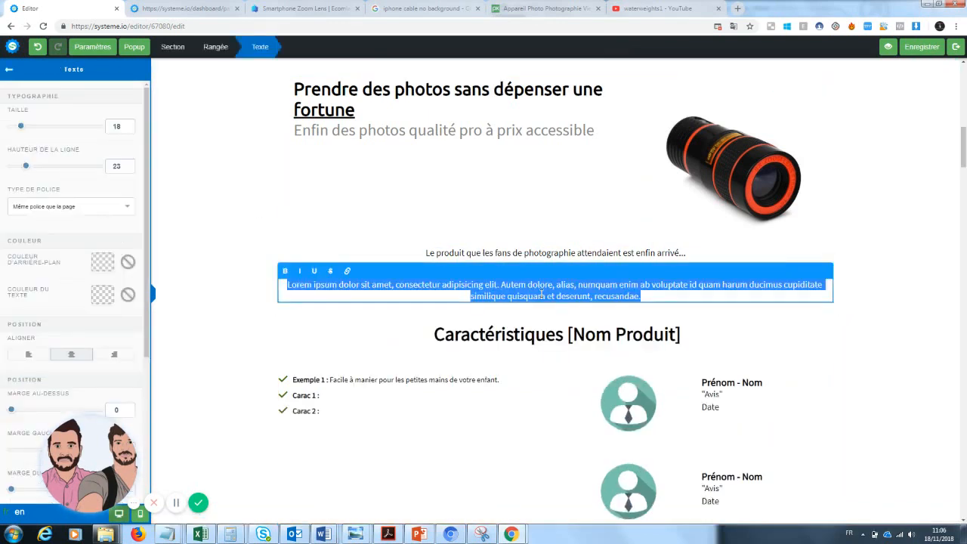
{"action": "type", "text": "Copywritting"}
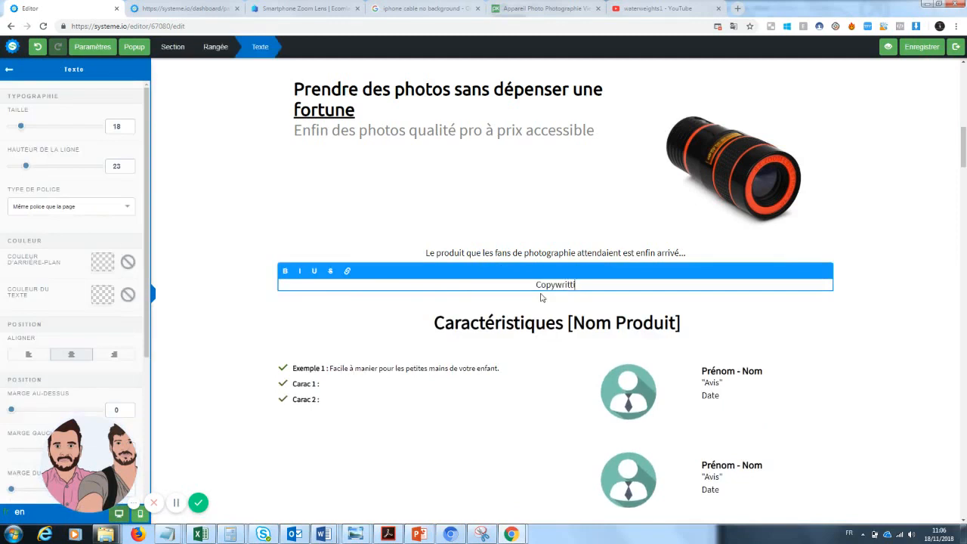
{"action": "left_click", "coordinate": [931, 344]}
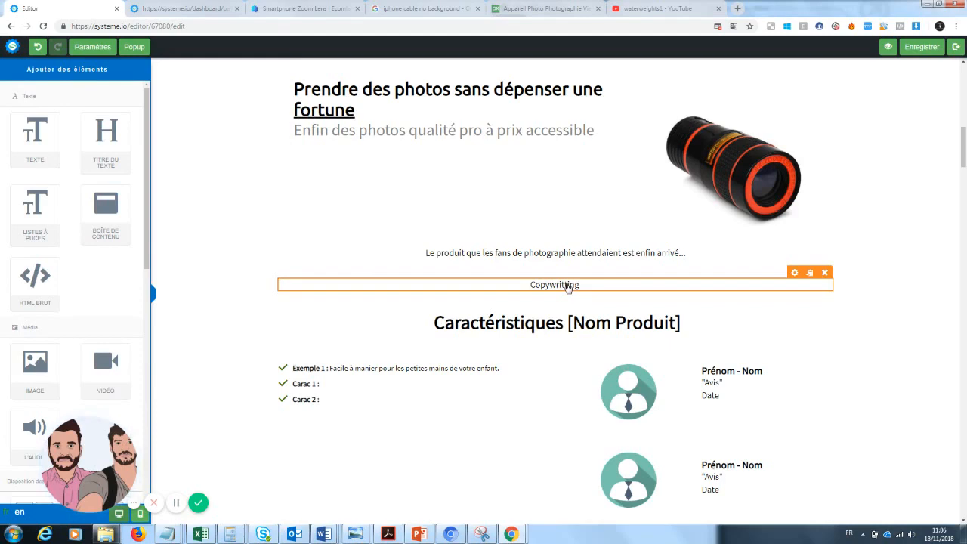
Open the store-selling link on the zoom lens product research page to view a competitor's product page
{"action": "left_click_drag", "start_coordinate": [306, 8], "coordinate": [185, 8]}
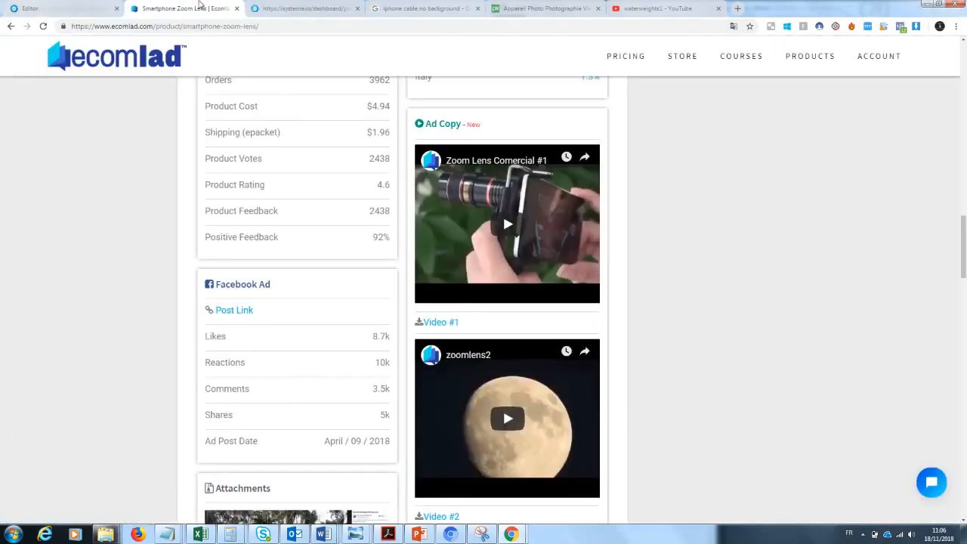
{"action": "scroll", "coordinate": [452, 362], "scroll_direction": "up", "scroll_amount": 8}
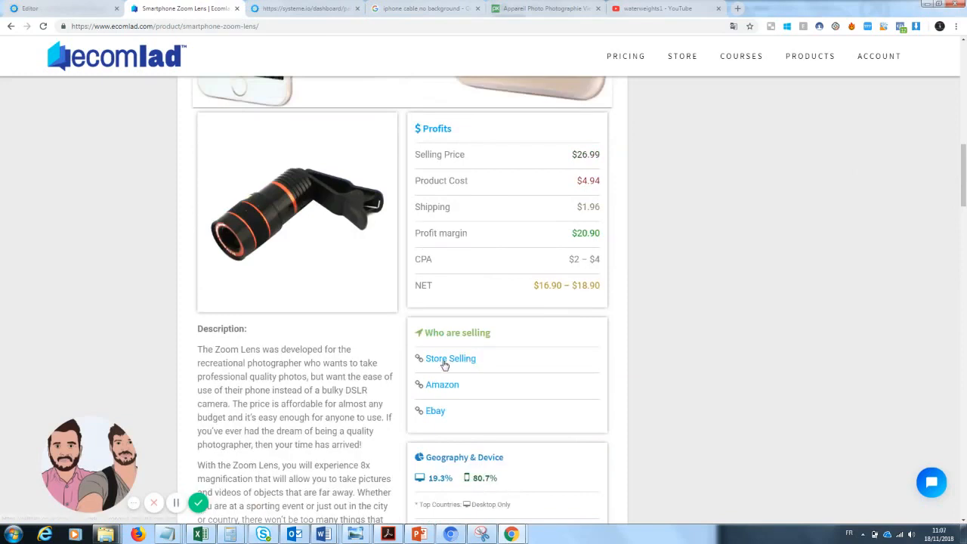
{"action": "left_click", "coordinate": [444, 359]}
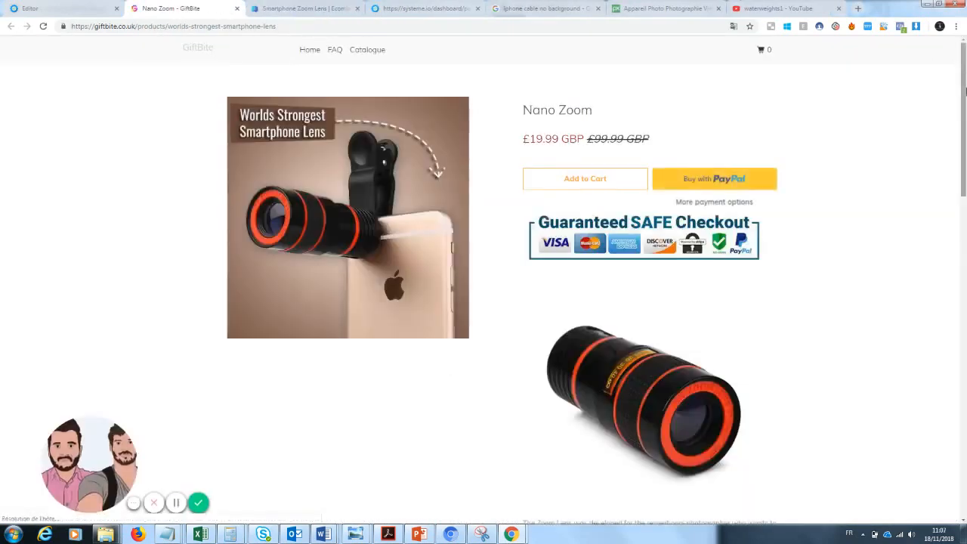
Copy the competitor's product description and paste it into the DeepL translator for translation into French
{"action": "scroll", "coordinate": [964, 178], "scroll_direction": "down", "scroll_amount": 3}
{"action": "mouse_move", "coordinate": [964, 177]}
{"action": "left_mouse_down"}
{"action": "mouse_move", "coordinate": [964, 383]}
{"action": "mouse_move", "coordinate": [965, 176]}
{"action": "left_mouse_up"}
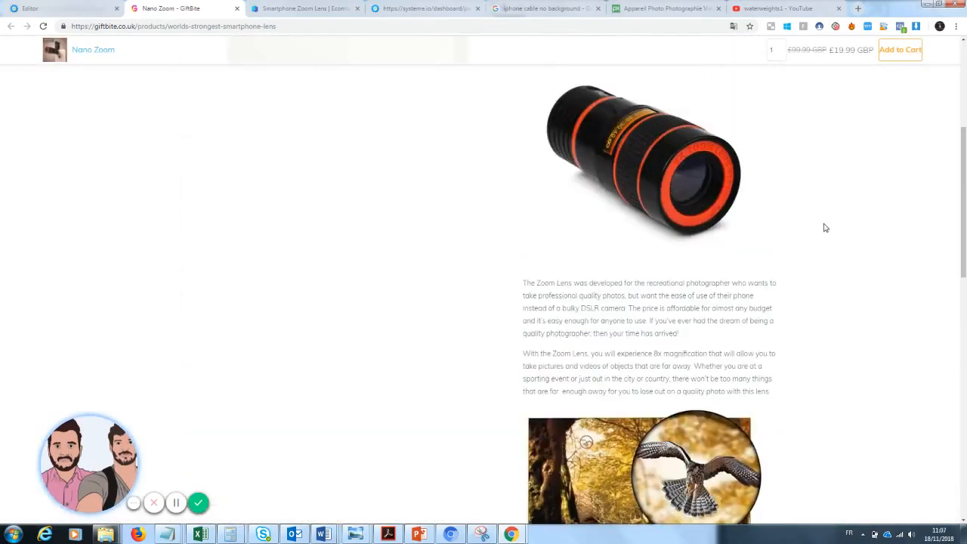
{"action": "left_click_drag", "start_coordinate": [523, 283], "coordinate": [767, 391]}
{"action": "key", "text": "ctrl+c"}
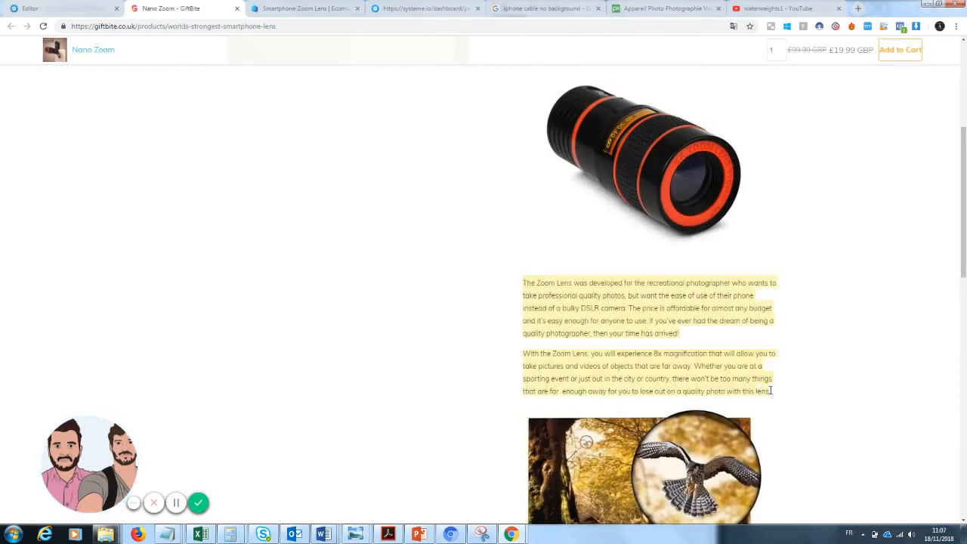
{"action": "left_click", "coordinate": [230, 27]}
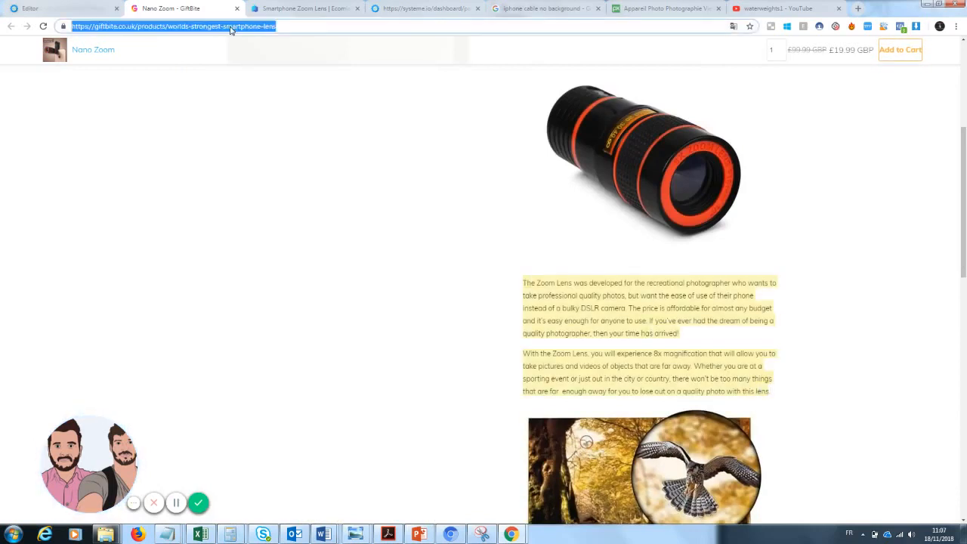
{"action": "type", "text": "deepl"}
{"action": "key", "text": "Return"}
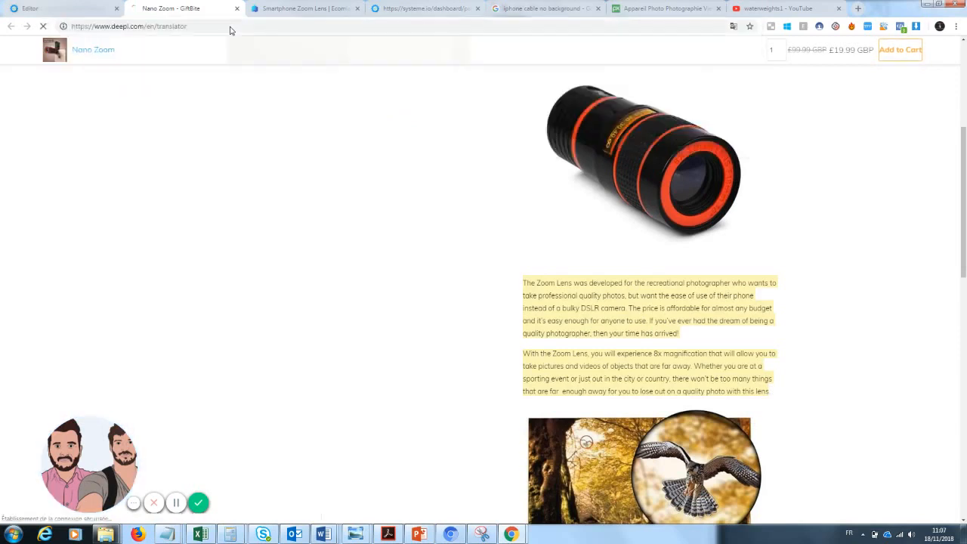
{"action": "left_click", "coordinate": [203, 125]}
{"action": "key", "text": "ctrl+v"}
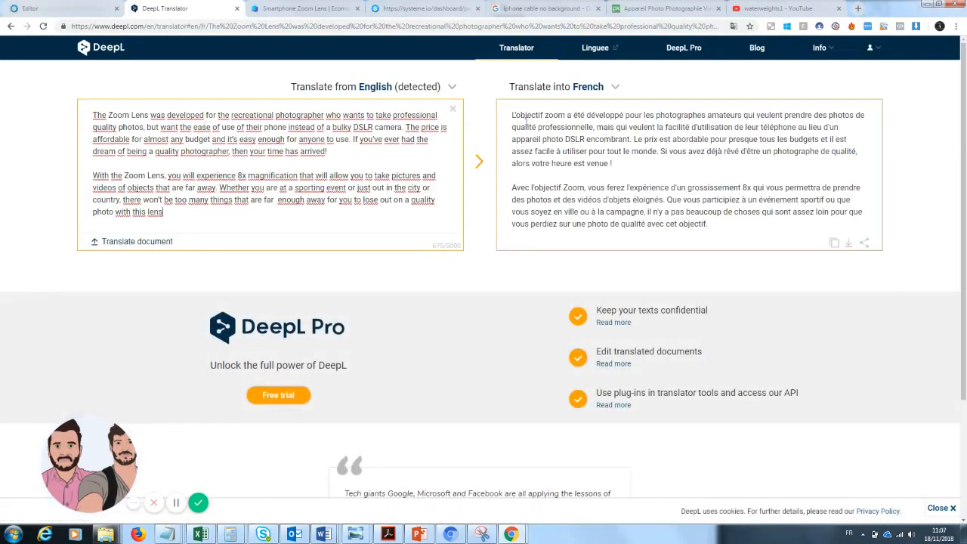
Copy the French translation and paste it into the text block, replacing the "Copywritting" placeholder
{"action": "left_click", "coordinate": [738, 229]}
{"action": "key", "text": "ctrl+a"}
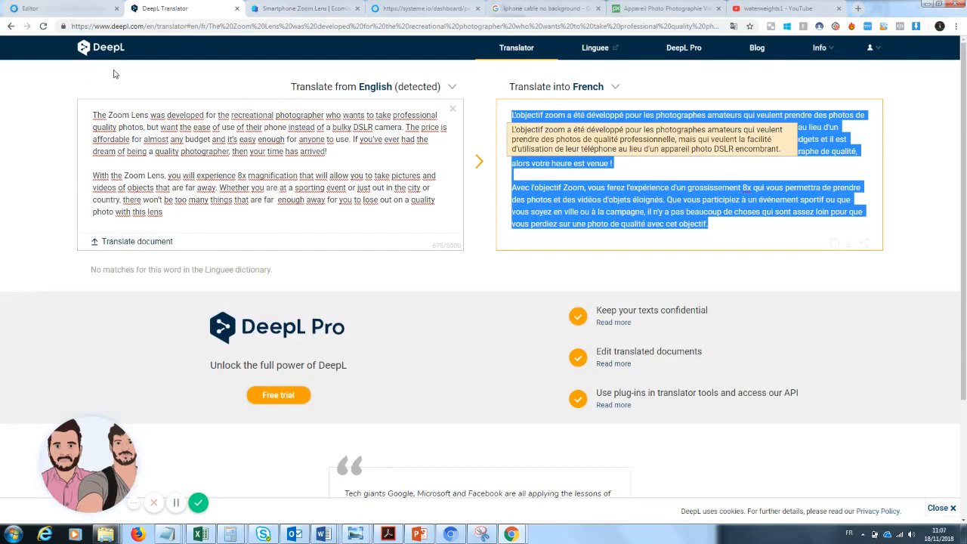
{"action": "left_click", "coordinate": [46, 6]}
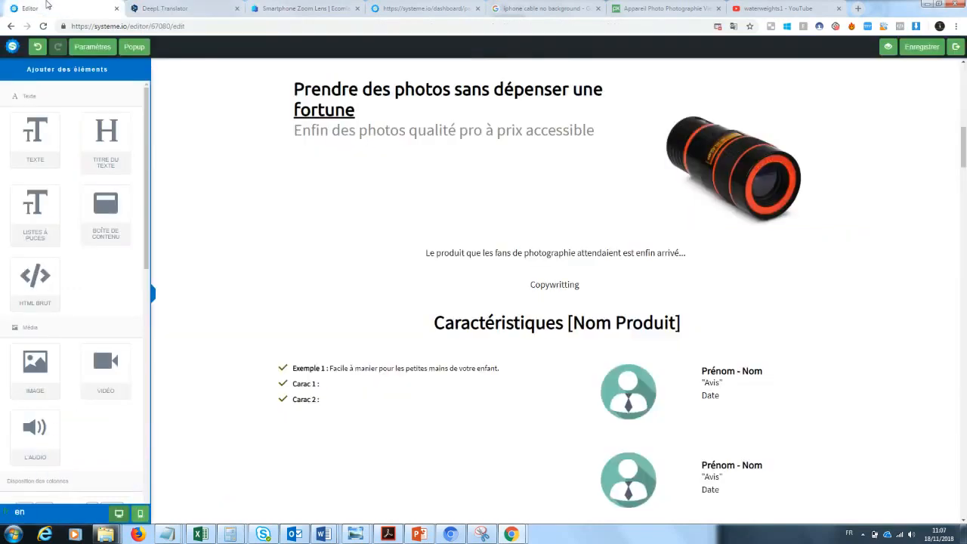
{"action": "left_click", "coordinate": [565, 284]}
{"action": "left_click_drag", "start_coordinate": [581, 285], "coordinate": [417, 287]}
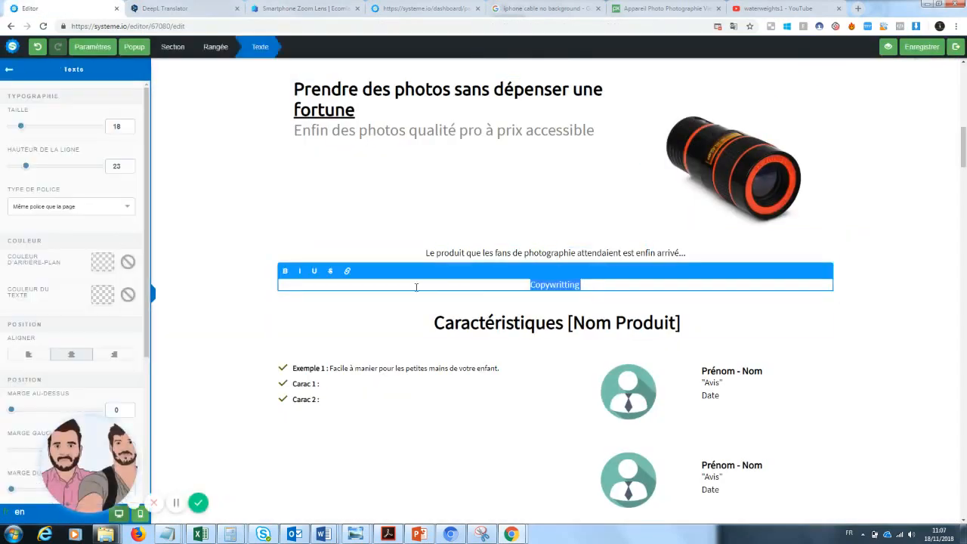
{"action": "key", "text": "BackSpace"}
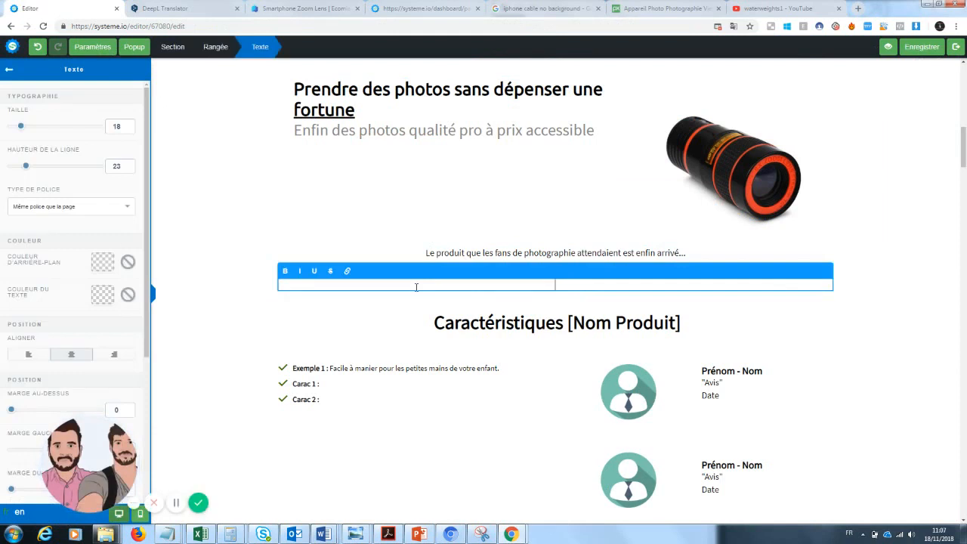
{"action": "key", "text": "ctrl+v"}
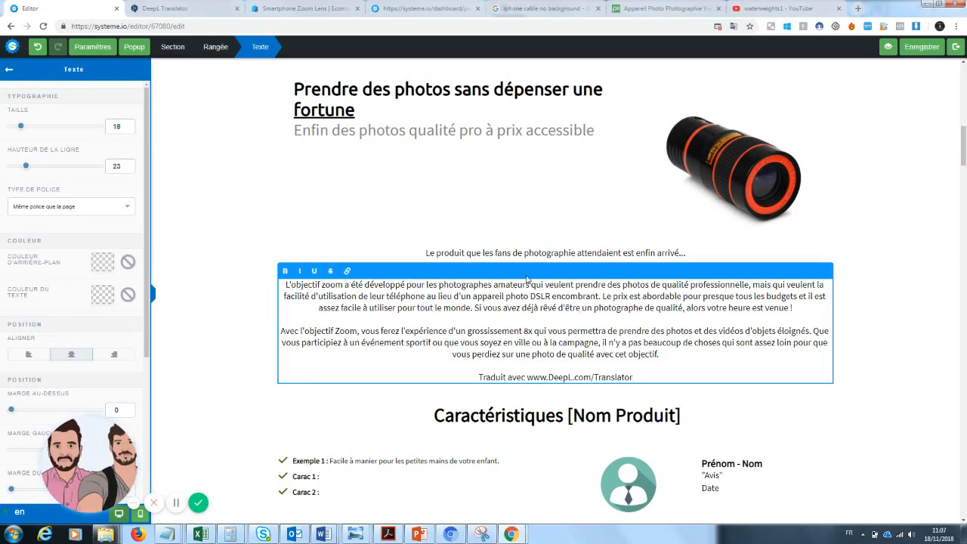
Add bottom margin spacing below the tagline "Le produit que les fans de photographie attendaient est enfin arrivé..."
{"action": "left_click", "coordinate": [534, 252]}
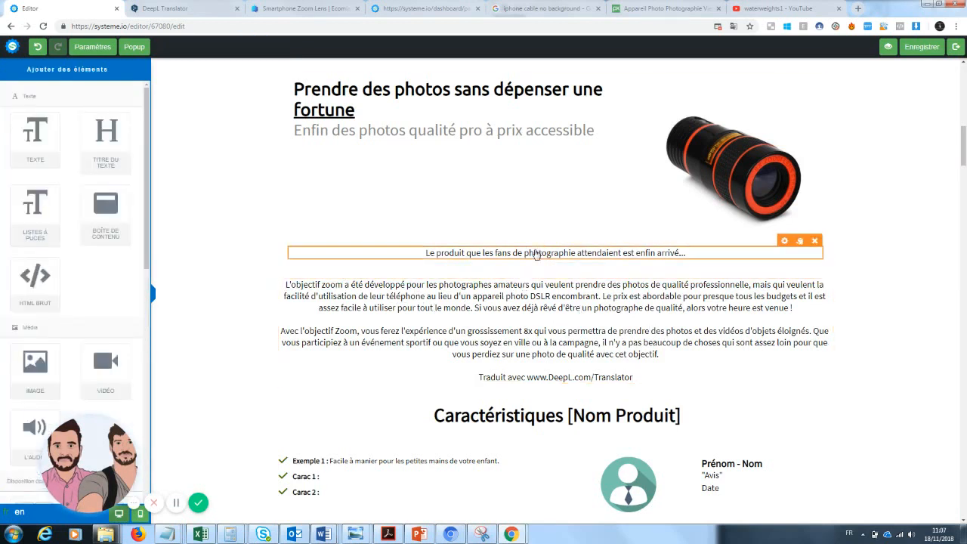
{"action": "left_click", "coordinate": [534, 251]}
{"action": "left_click_drag", "start_coordinate": [98, 462], "coordinate": [244, 459]}
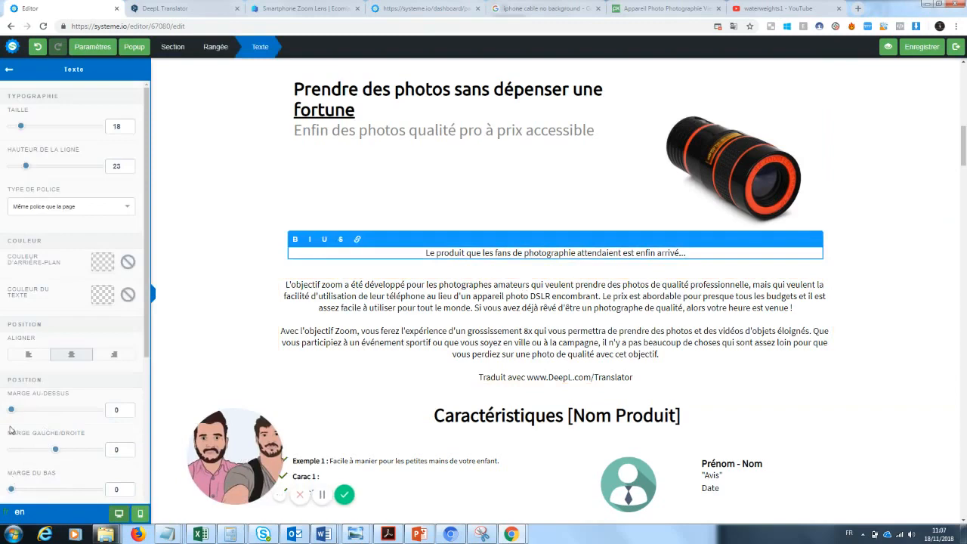
{"action": "left_click_drag", "start_coordinate": [35, 411], "coordinate": [13, 420]}
{"action": "left_click_drag", "start_coordinate": [12, 491], "coordinate": [31, 490]}
{"action": "left_click", "coordinate": [564, 378]}
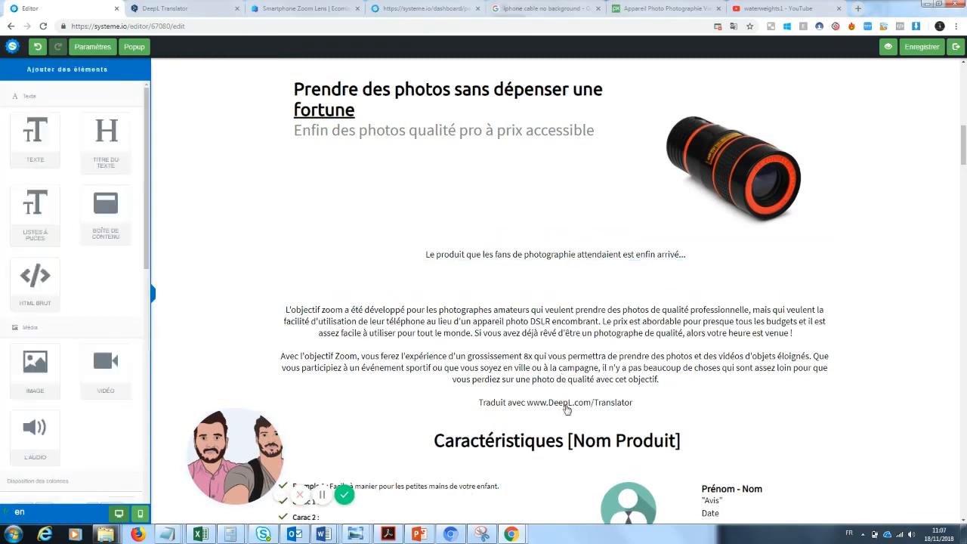
{"action": "left_click", "coordinate": [594, 398]}
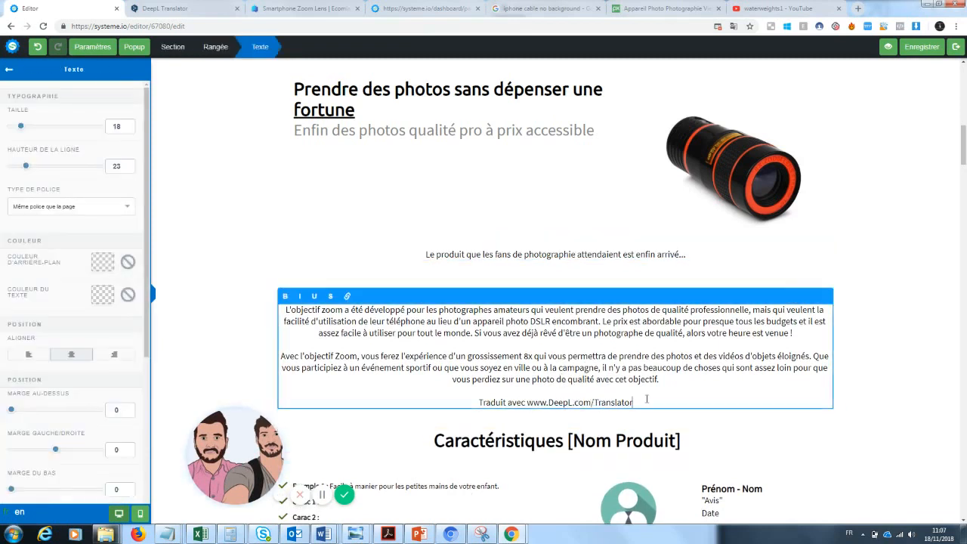
{"action": "left_click_drag", "start_coordinate": [633, 402], "coordinate": [458, 415]}
{"action": "key", "text": "BackSpace"}
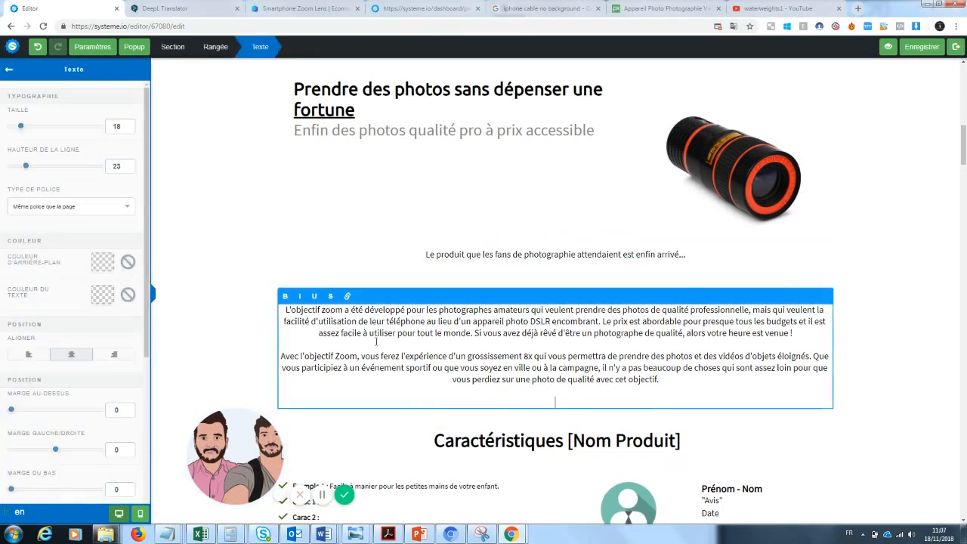
Set the translated text block's bottom margin to 34 and align its text left
{"action": "left_click_drag", "start_coordinate": [12, 490], "coordinate": [23, 490]}
{"action": "left_click", "coordinate": [951, 288]}
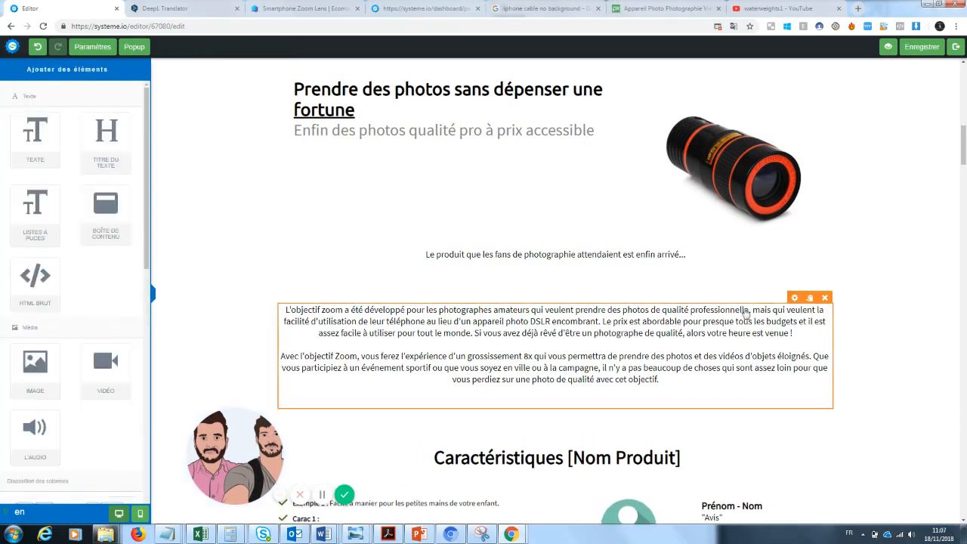
{"action": "left_click", "coordinate": [565, 356]}
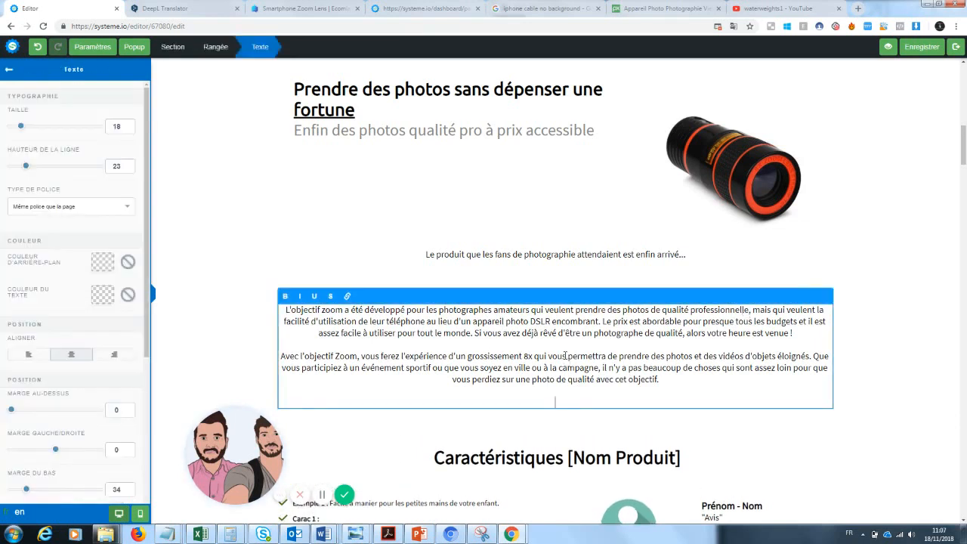
{"action": "left_click", "coordinate": [25, 358]}
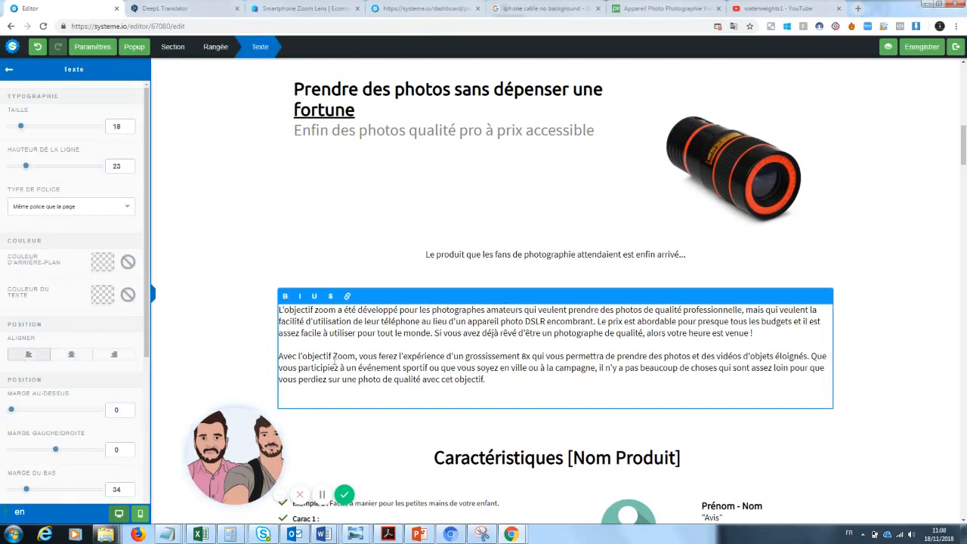
Enlarge the translated description text to size 25 with line height 33
{"action": "left_click", "coordinate": [901, 314]}
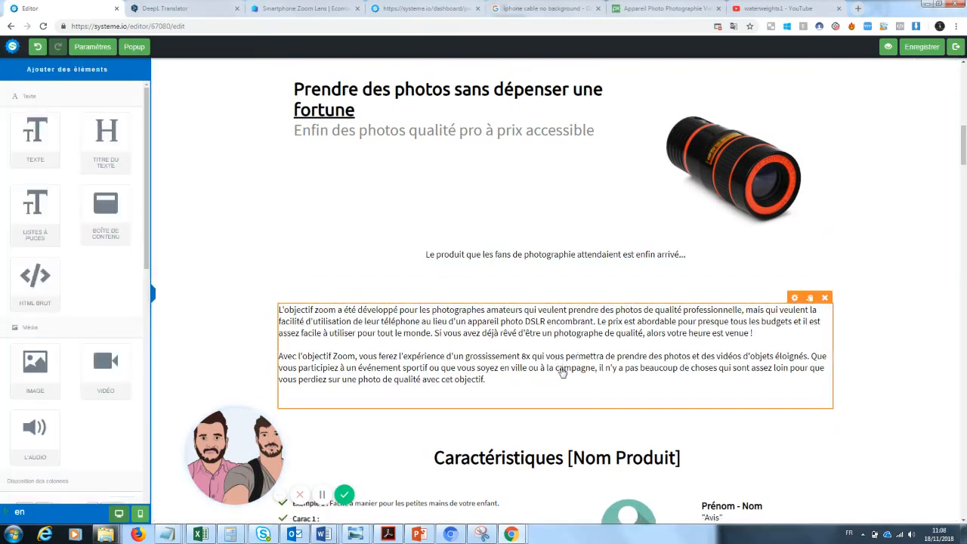
{"action": "left_click", "coordinate": [523, 371]}
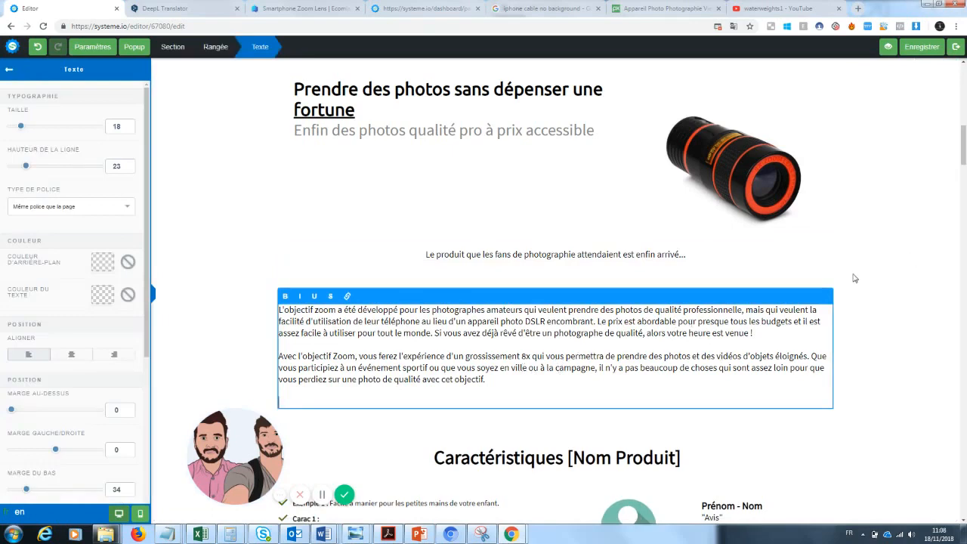
{"action": "left_click_drag", "start_coordinate": [522, 376], "coordinate": [272, 311]}
{"action": "left_click_drag", "start_coordinate": [27, 129], "coordinate": [27, 134]}
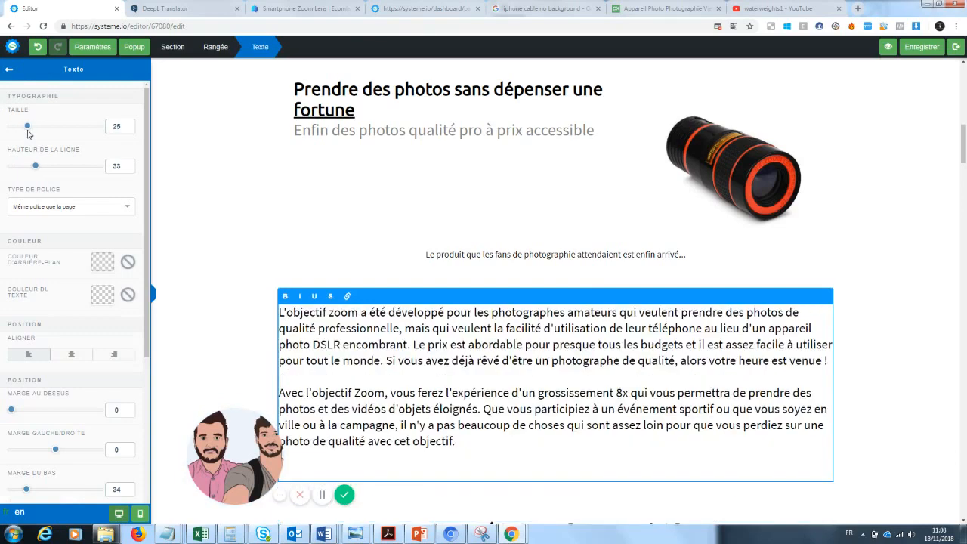
{"action": "left_click", "coordinate": [878, 260]}
Replace the first feature bullet with "Photos de grandes qualités : une qualité pro pour un équipement mini"
{"action": "left_click_drag", "start_coordinate": [962, 154], "coordinate": [957, 183]}
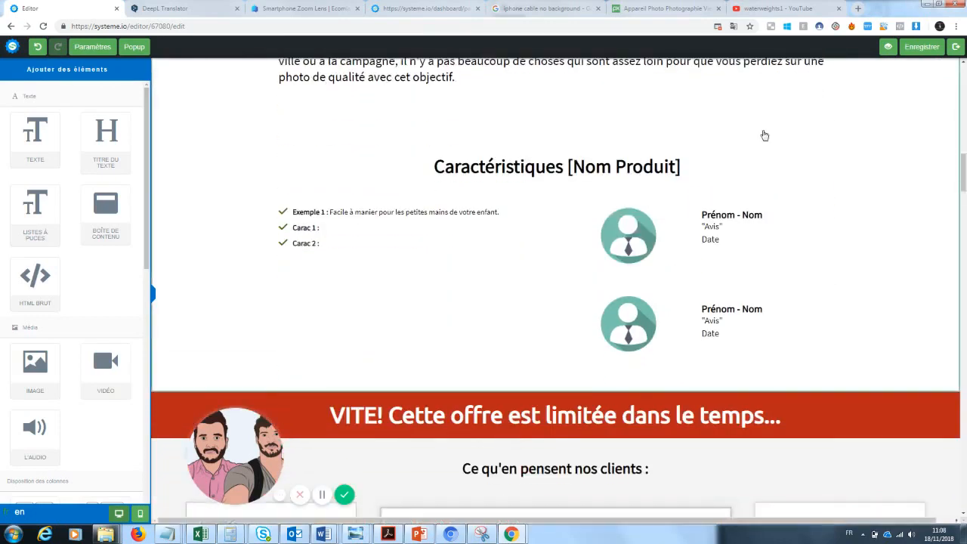
{"action": "left_click", "coordinate": [351, 219]}
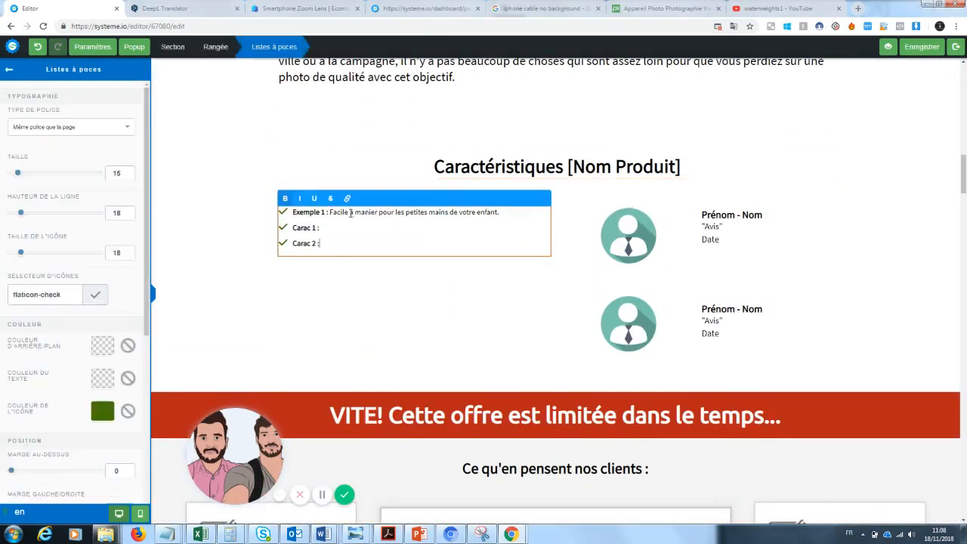
{"action": "left_click", "coordinate": [500, 212]}
{"action": "left_click_drag", "start_coordinate": [495, 212], "coordinate": [295, 214]}
{"action": "key", "text": "BackSpace"}
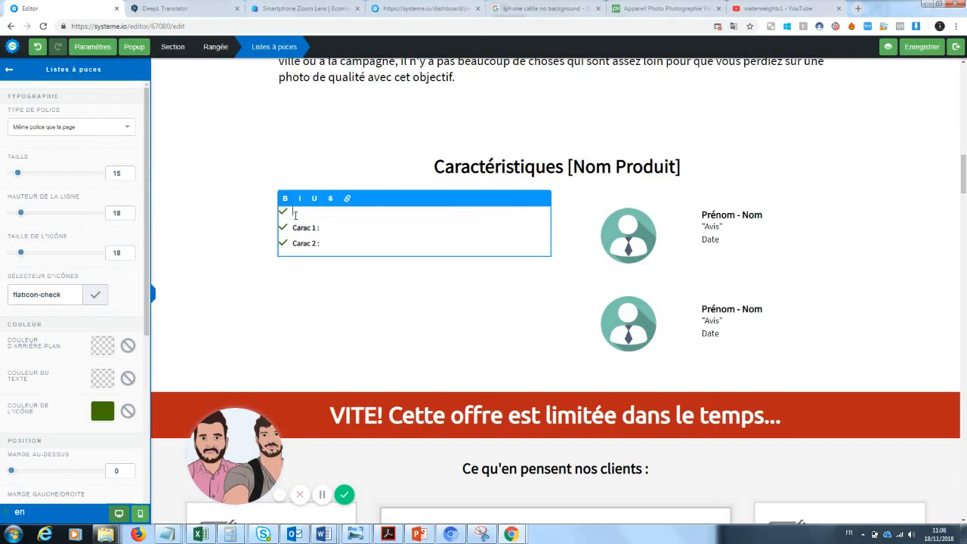
{"action": "type", "text": "Photos de grandes qualités"}
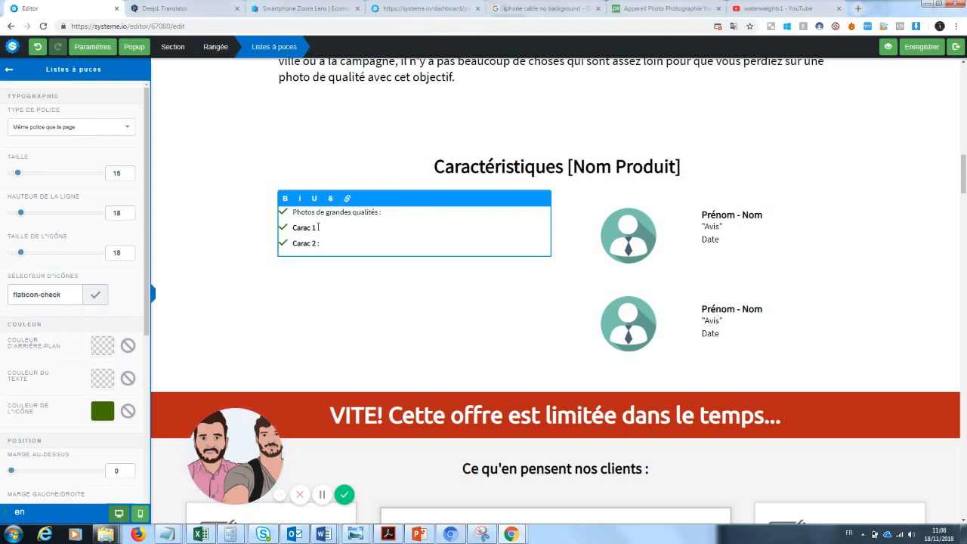
{"action": "type", "text": " : une qualité pro pour un équ"}
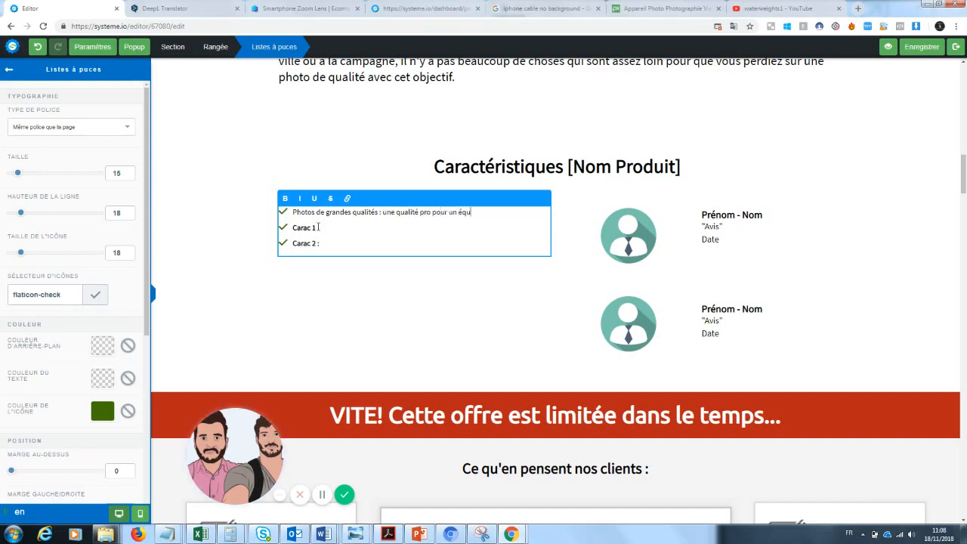
{"action": "type", "text": "ipement mini"}
Rename the second bullet's label to "Pratique :" and make "Photos de grandes qualités" bold
{"action": "left_click_drag", "start_coordinate": [317, 227], "coordinate": [292, 227]}
{"action": "key", "text": "BackSpace"}
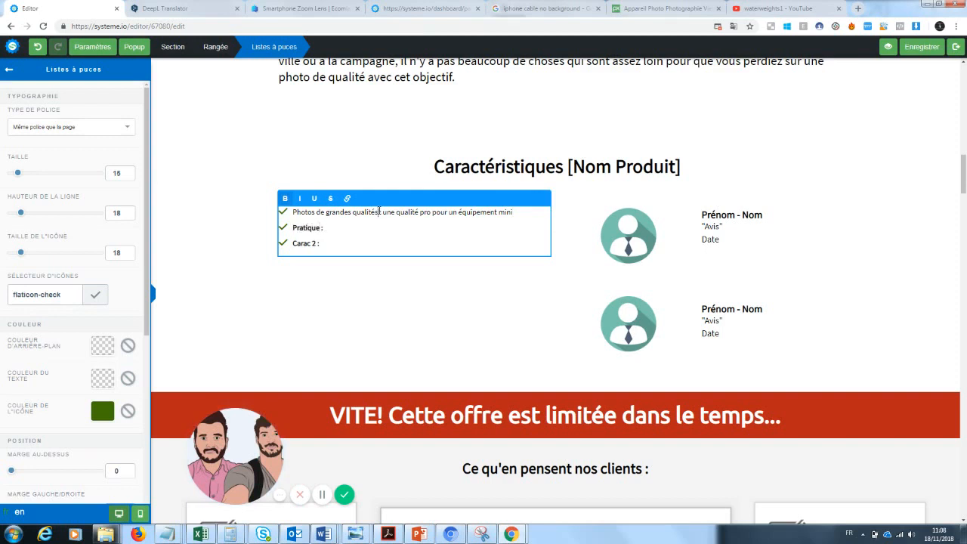
{"action": "left_click_drag", "start_coordinate": [380, 211], "coordinate": [287, 202]}
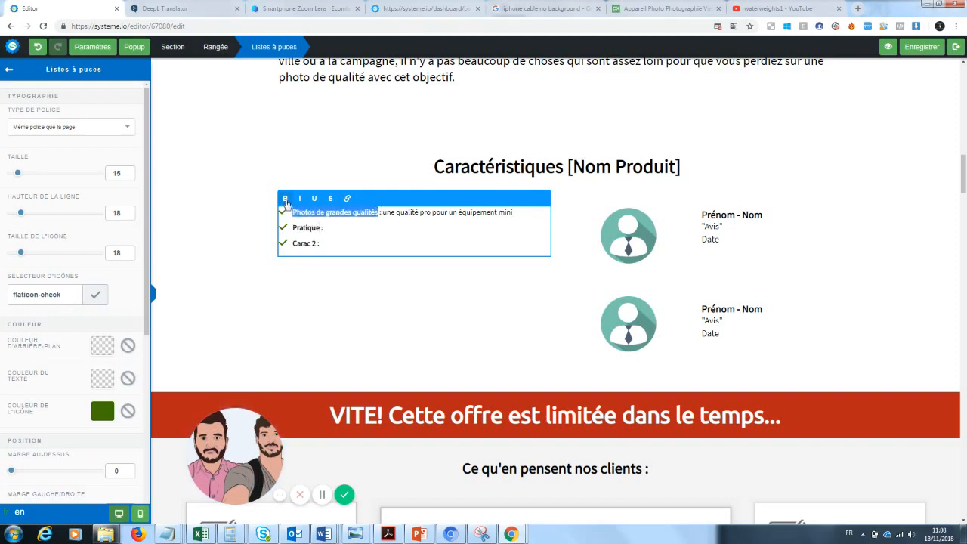
{"action": "left_click", "coordinate": [336, 228]}
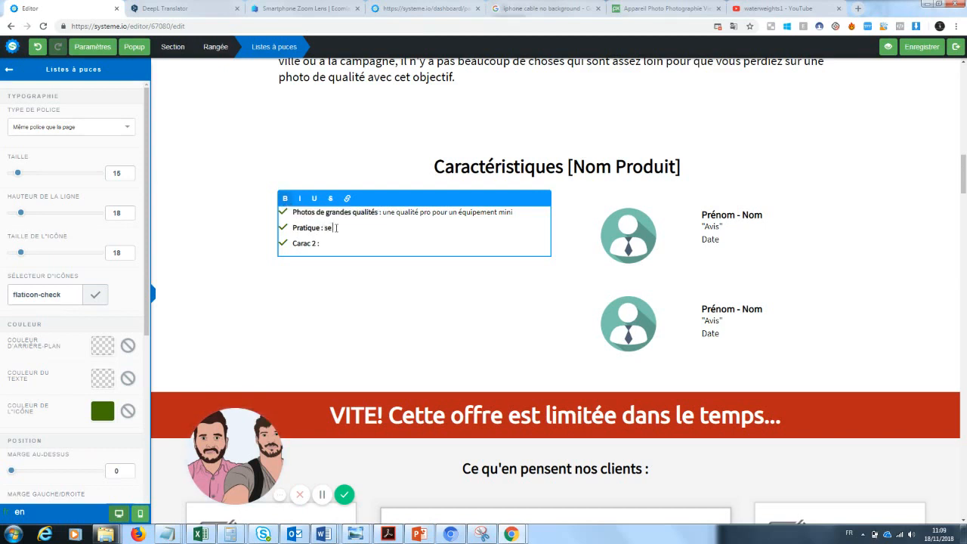
Write the second bullet's description, beginning "se met dans la poche et"
{"action": "type", "text": "se riet dans la poche sans auc"}
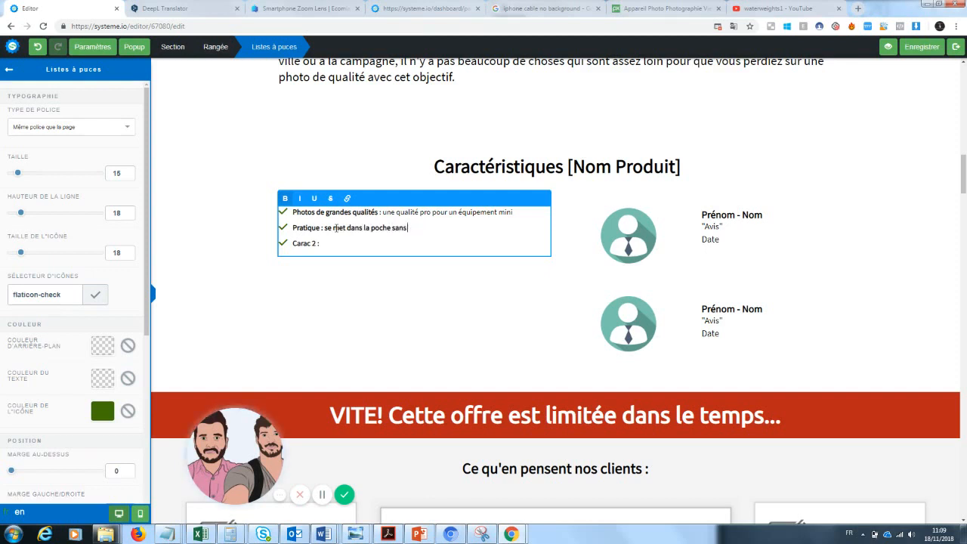
{"action": "key", "text": "BackSpace"}
{"action": "key", "text": "BackSpace"}
{"action": "type", "text": "pour une grande"}
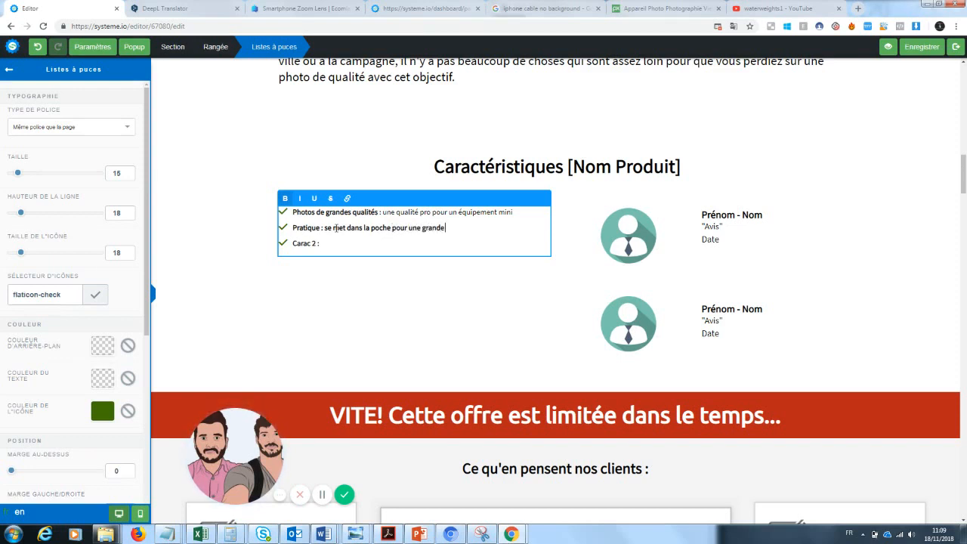
{"action": "key", "text": "BackSpace"}
{"action": "key", "text": "BackSpace"}
{"action": "key", "text": "BackSpace"}
{"action": "key", "text": "BackSpace"}
{"action": "key", "text": "BackSpace"}
{"action": "key", "text": "BackSpace"}
{"action": "key", "text": "BackSpace"}
{"action": "key", "text": "BackSpace"}
{"action": "key", "text": "BackSpace"}
{"action": "key", "text": "BackSpace"}
{"action": "key", "text": "BackSpace"}
{"action": "key", "text": "BackSpace"}
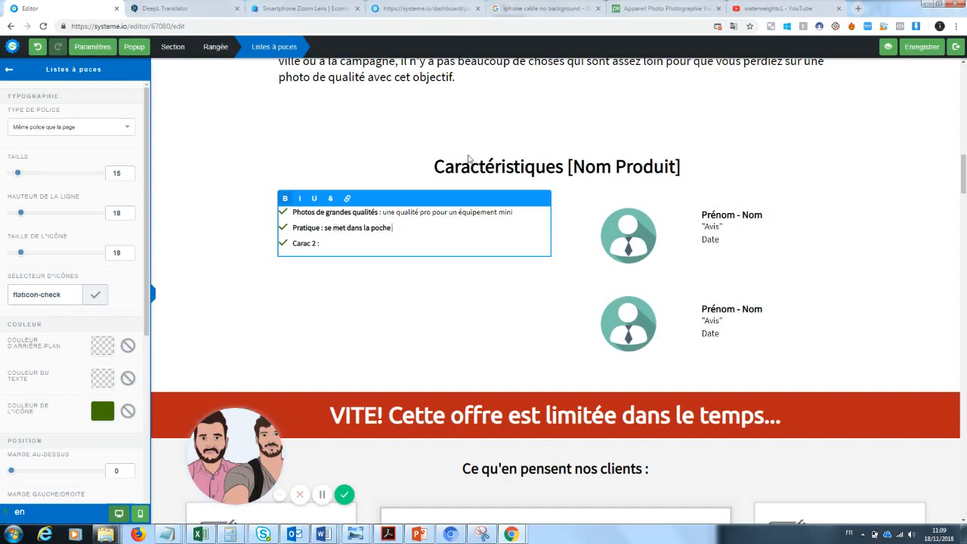
{"action": "type", "text": "et"}
{"action": "key", "text": "BackSpace"}
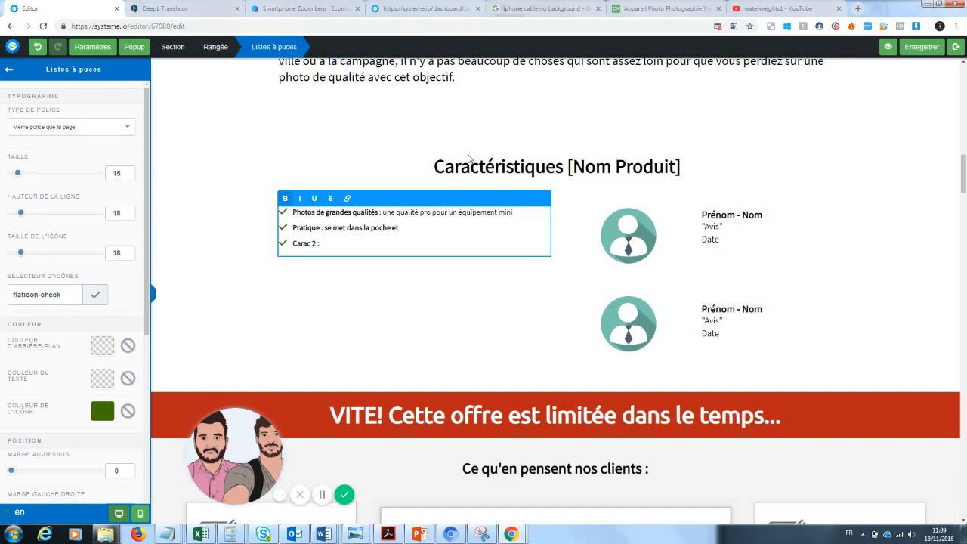
Finish the second bullet's description with "facile à emporter"
{"action": "type", "text": "facile à emporter"}
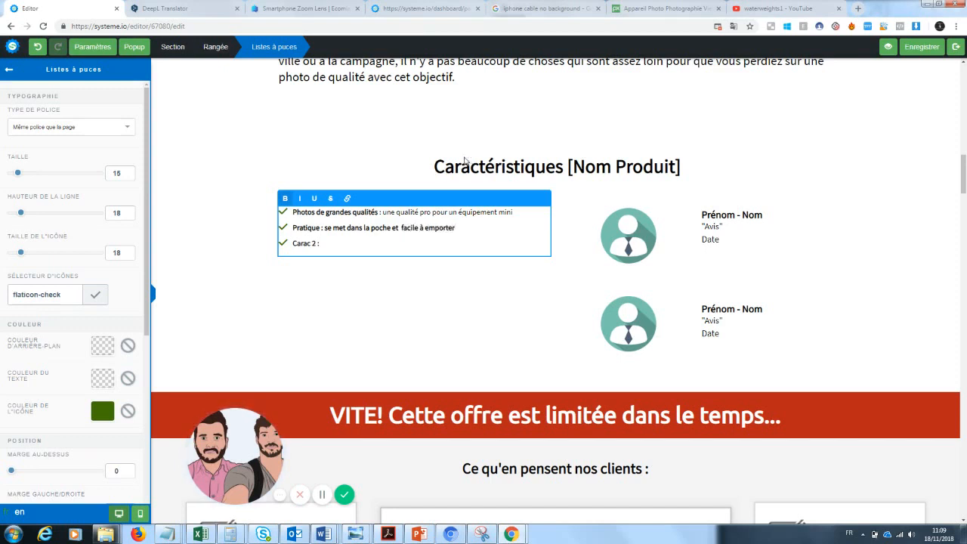
Relabel the third bullet "Carac 2 :" as "Fiabilité : "
{"action": "left_click_drag", "start_coordinate": [316, 243], "coordinate": [295, 245]}
{"action": "key", "text": "BackSpace"}
{"action": "type", "text": "Fiabilité"}
{"action": "key", "text": "Delete"}
{"action": "type", "text": "Fiabilité : Une durée de vie plus grande"}
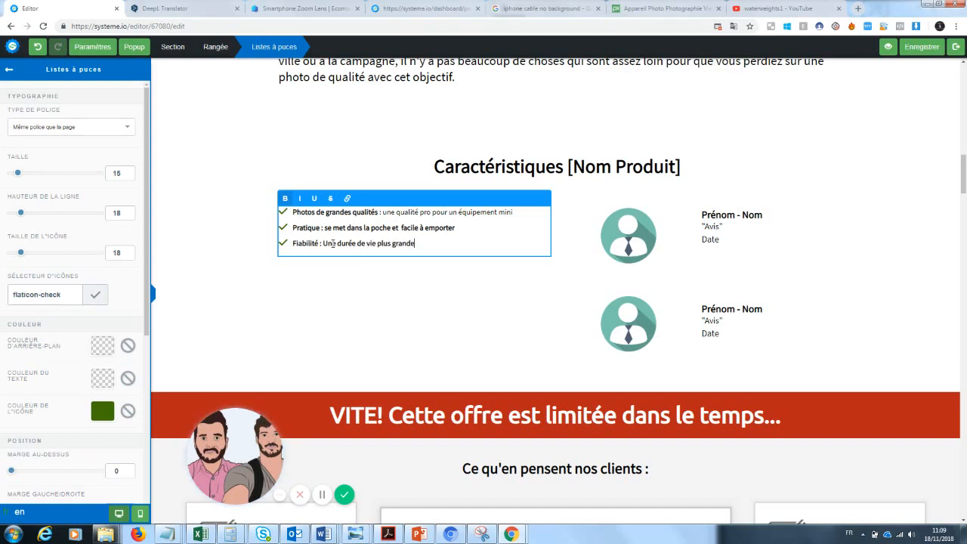
{"action": "type", "text": " que n'importe quel autre"}
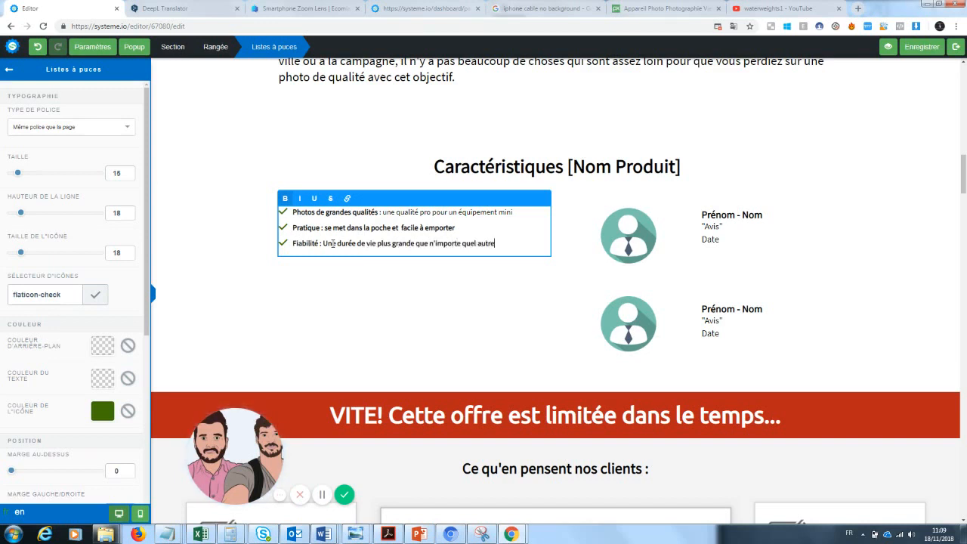
{"action": "type", "text": " produit pho"}
Replace the third bullet's description with "Une garantie certifiée de la qualité de nos produits"
{"action": "left_click", "coordinate": [433, 244]}
{"action": "left_click_drag", "start_coordinate": [534, 244], "coordinate": [323, 244]}
{"action": "key", "text": "BackSpace"}
{"action": "type", "text": "Une garantie"}
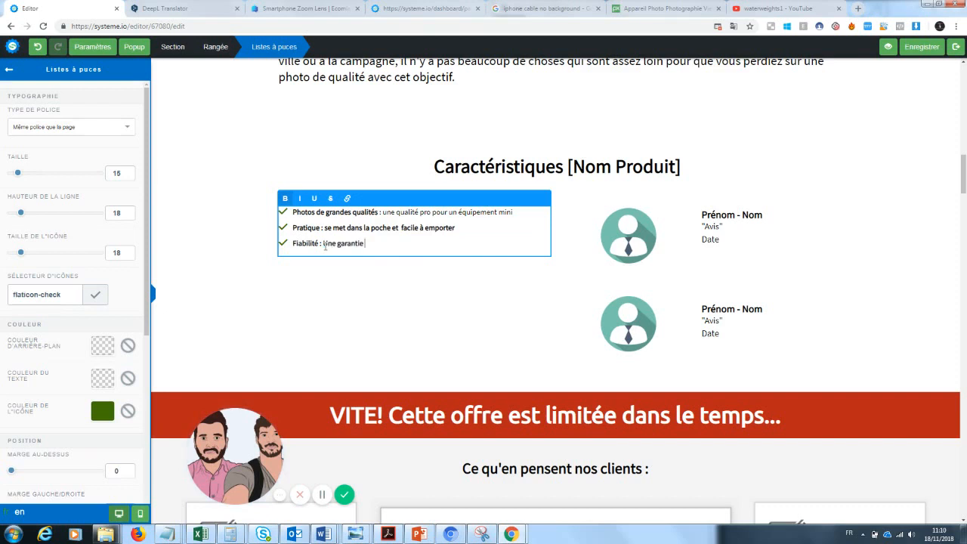
{"action": "type", "text": " certifiée de la qualit"}
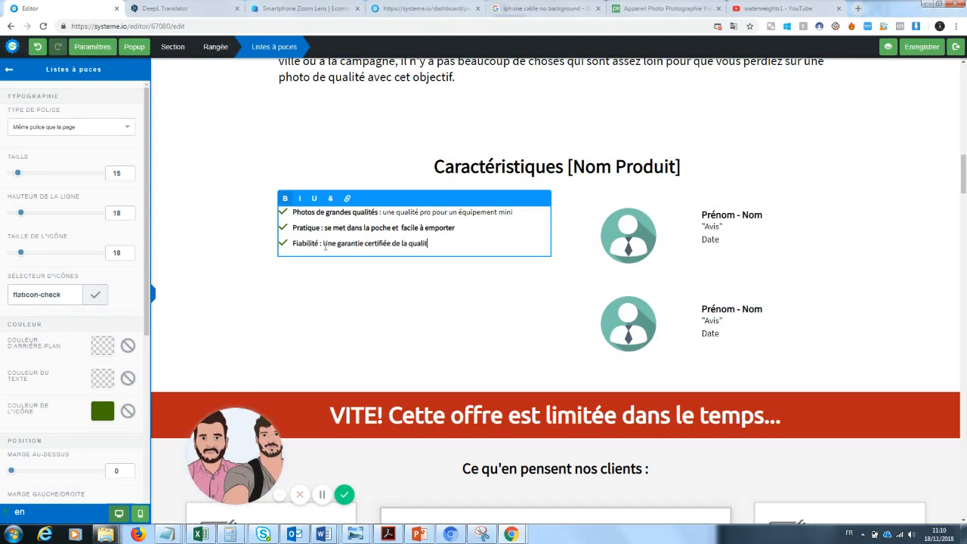
{"action": "type", "text": "é de nos produits"}
Remove bold from the third and second bullets' descriptions, keeping only their labels bold
{"action": "left_click_drag", "start_coordinate": [324, 243], "coordinate": [480, 256]}
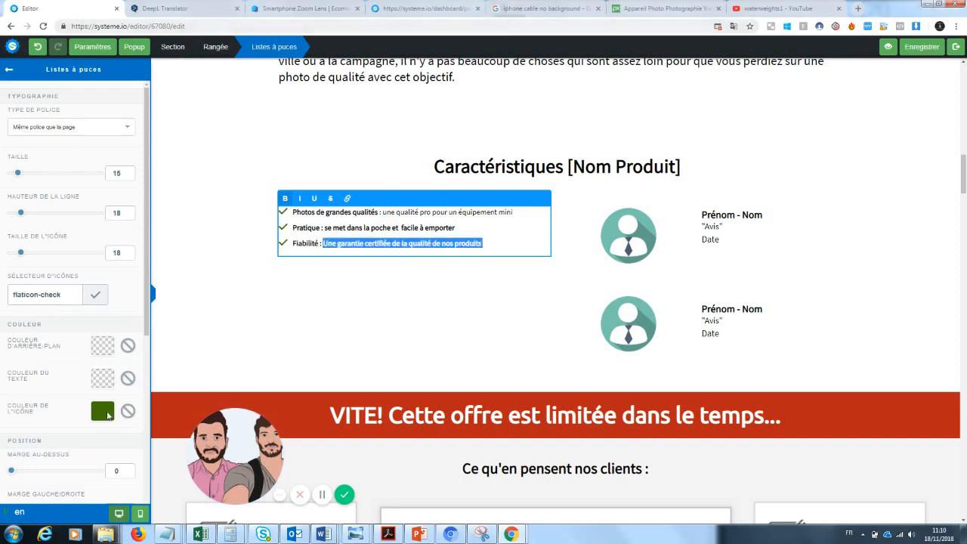
{"action": "left_click", "coordinate": [286, 199]}
{"action": "left_click_drag", "start_coordinate": [456, 228], "coordinate": [323, 228]}
{"action": "left_click", "coordinate": [286, 198]}
{"action": "left_click", "coordinate": [464, 291]}
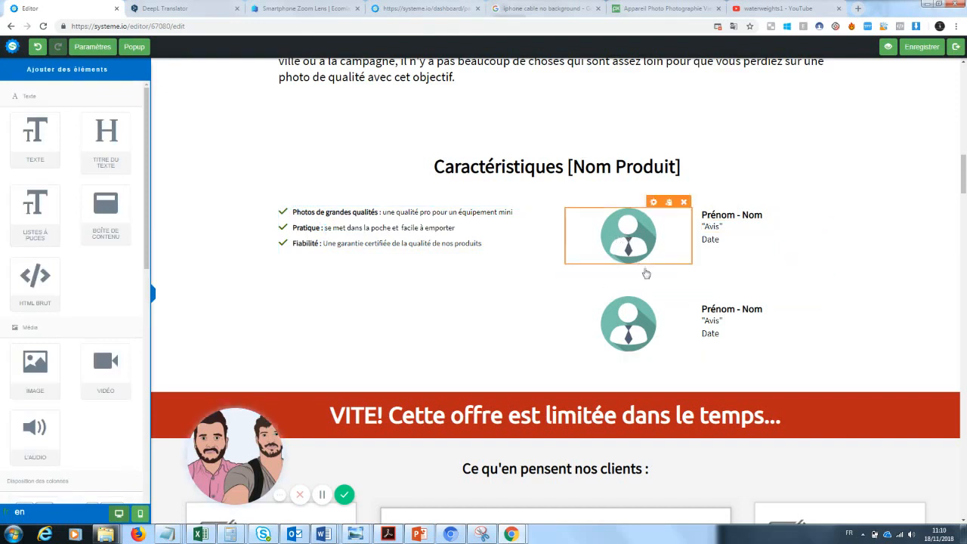
Replace the first testimonial avatar with the wooden-table lens photo from the uploaded images
{"action": "left_click", "coordinate": [557, 169]}
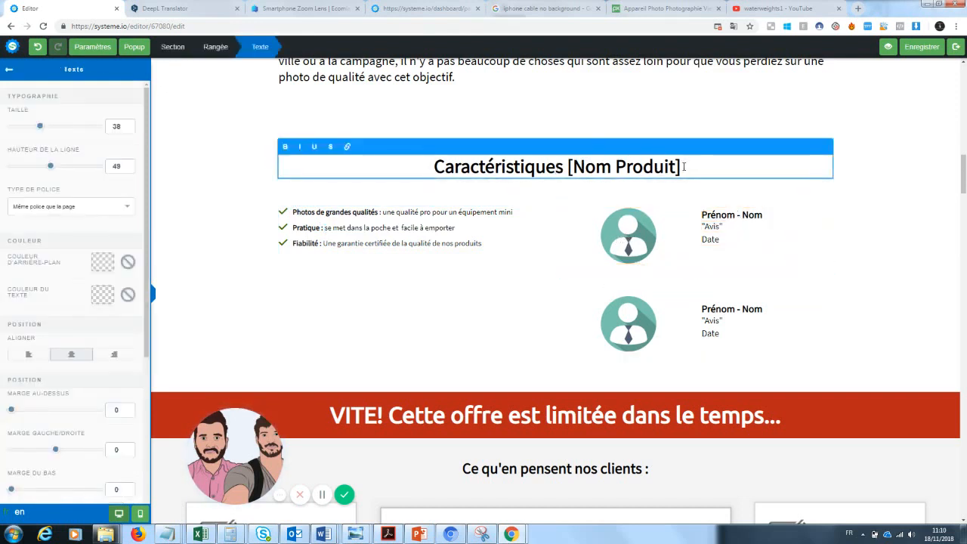
{"action": "left_click", "coordinate": [630, 244]}
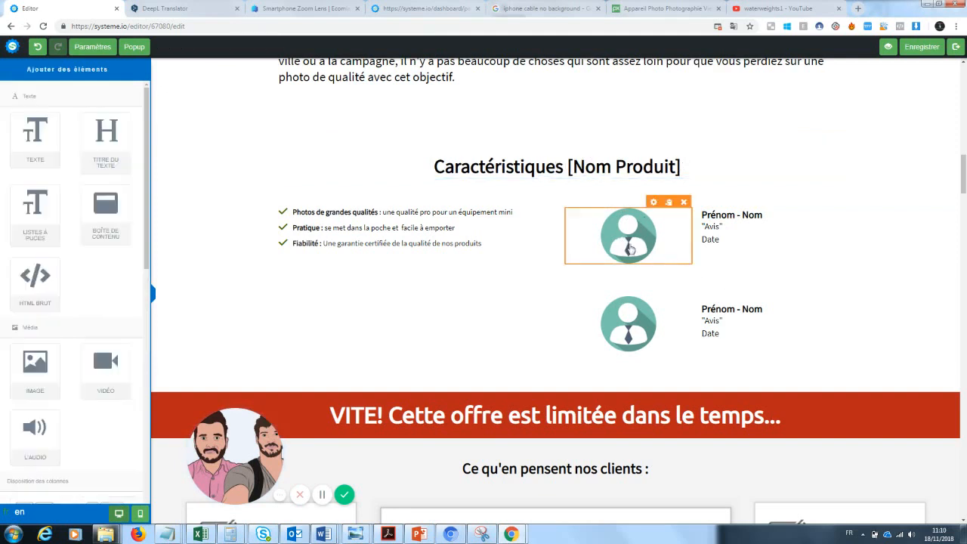
{"action": "left_click", "coordinate": [636, 243]}
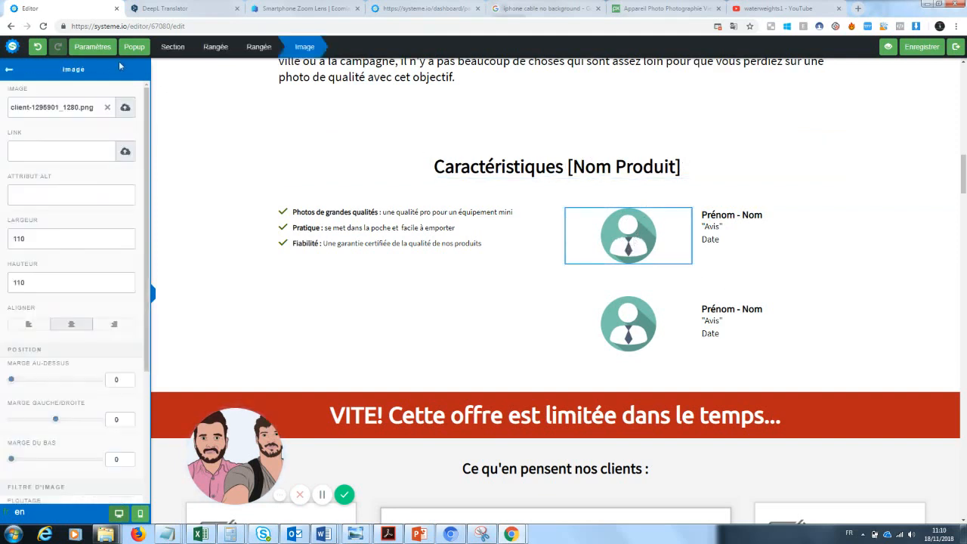
{"action": "left_click", "coordinate": [107, 107]}
{"action": "left_click", "coordinate": [125, 108]}
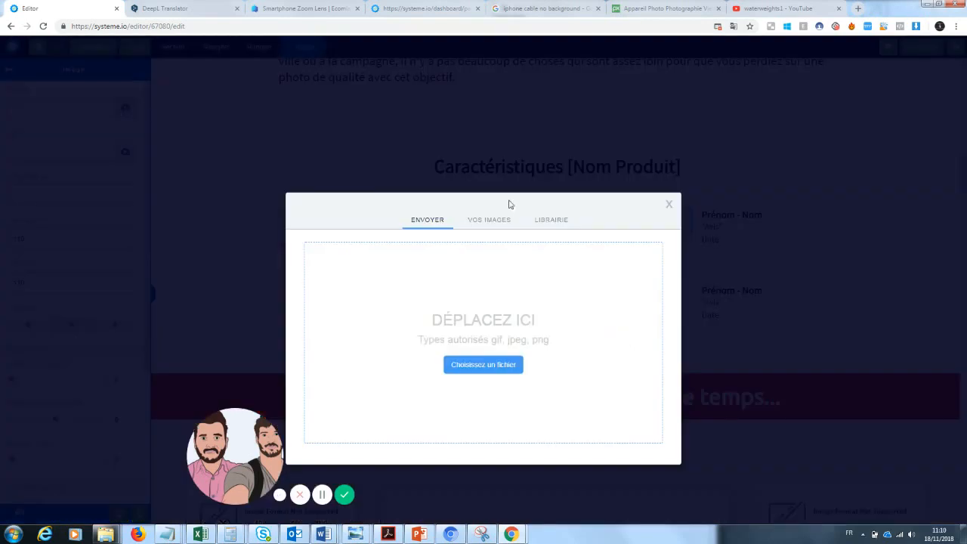
{"action": "left_click", "coordinate": [337, 309]}
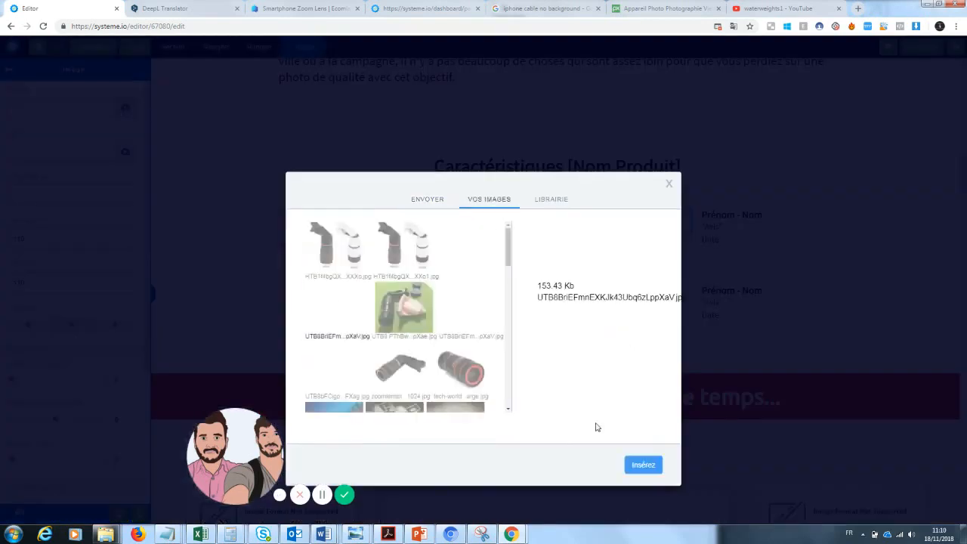
{"action": "left_click", "coordinate": [644, 464]}
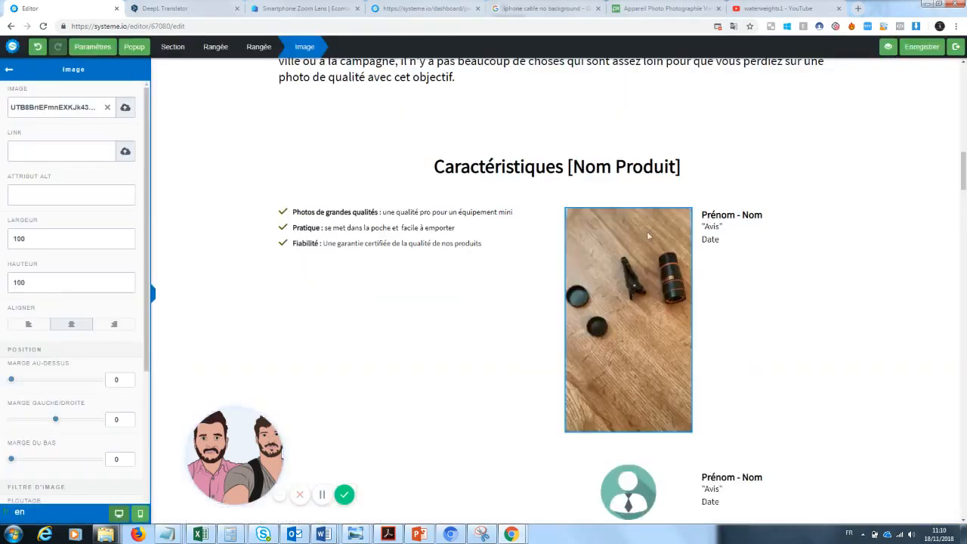
Set the product photo's width to 200 and height to 300
{"action": "left_click", "coordinate": [637, 304]}
{"action": "left_click", "coordinate": [636, 304]}
{"action": "left_click_drag", "start_coordinate": [71, 245], "coordinate": [0, 256]}
{"action": "type", "text": "200"}
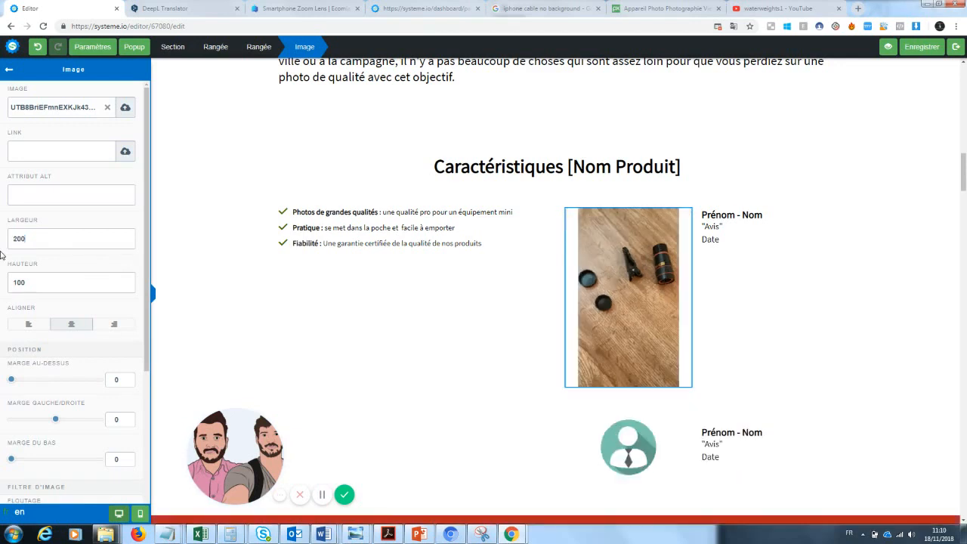
{"action": "left_click_drag", "start_coordinate": [30, 283], "coordinate": [1, 284]}
{"action": "type", "text": "200"}
{"action": "left_click_drag", "start_coordinate": [29, 282], "coordinate": [2, 289]}
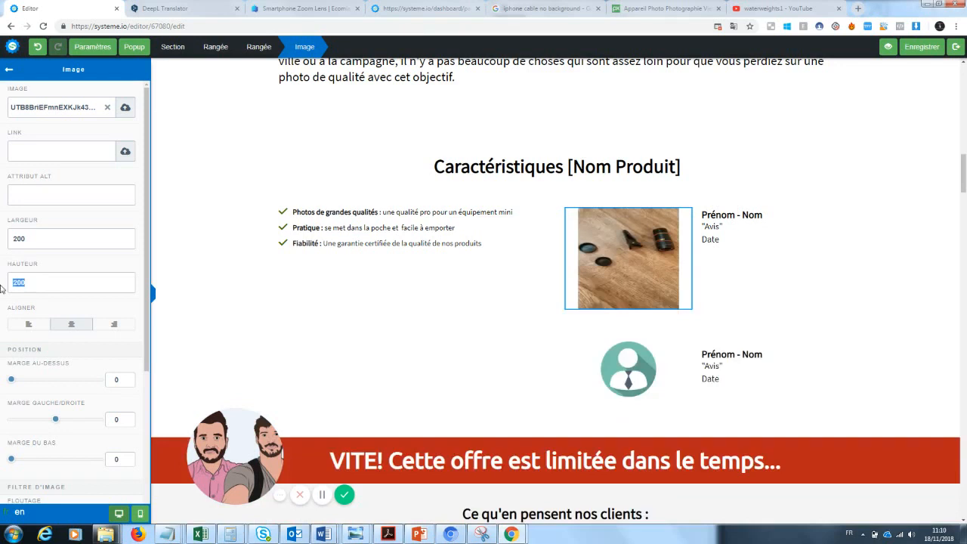
{"action": "type", "text": "300"}
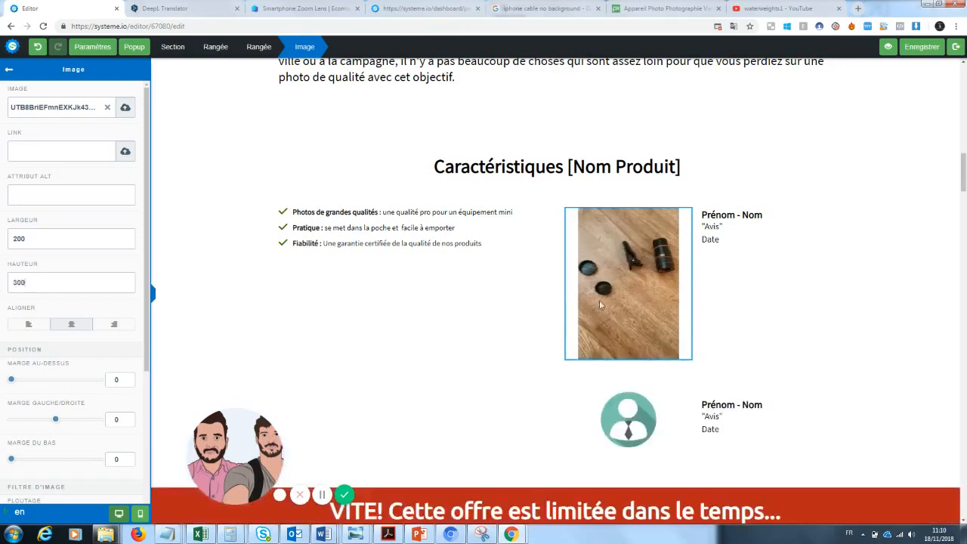
Try to drag an image and a column layout onto the page below the photo
{"action": "left_click", "coordinate": [833, 293]}
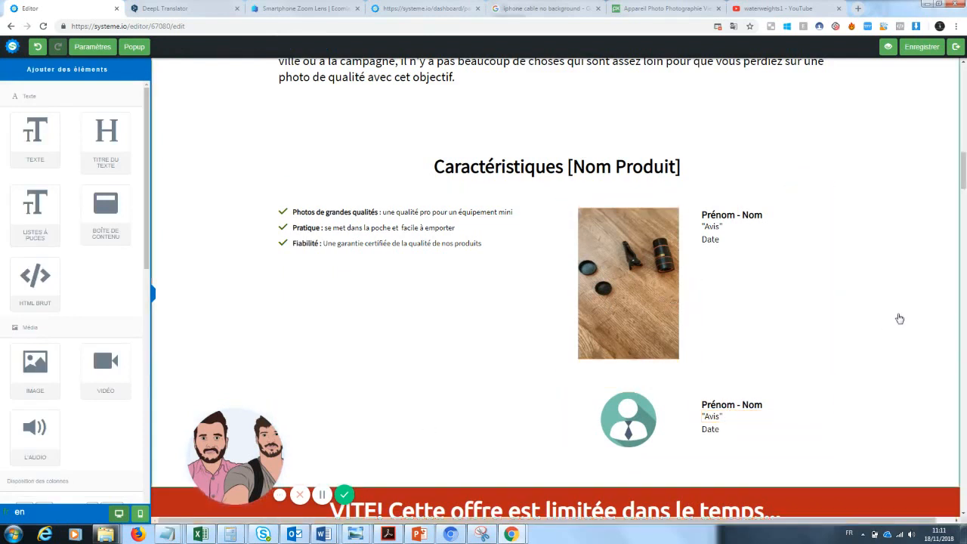
{"action": "left_click", "coordinate": [714, 266]}
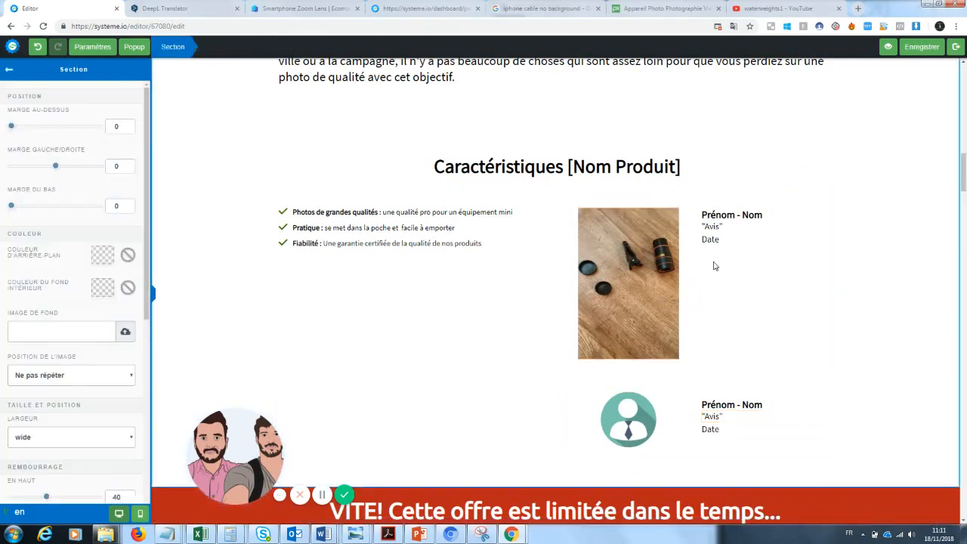
{"action": "left_click", "coordinate": [9, 69]}
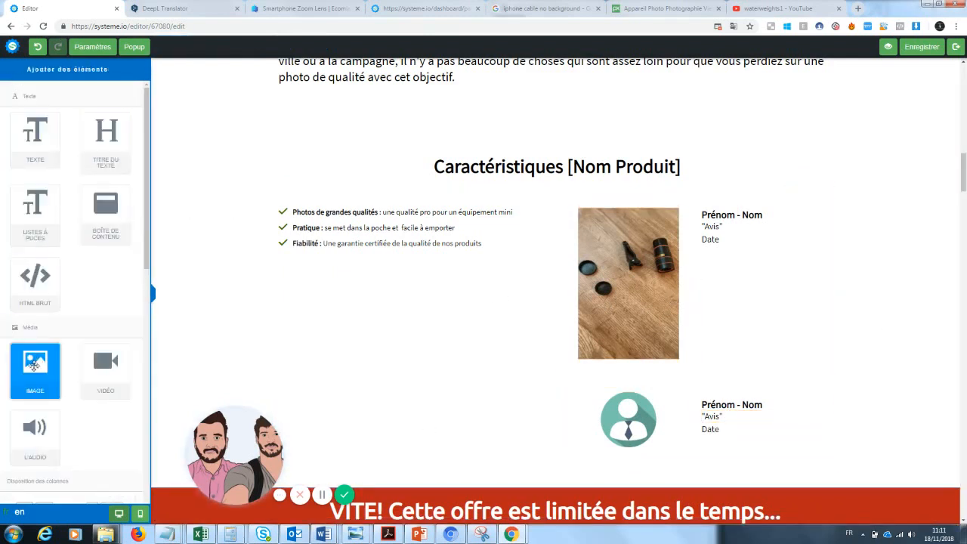
{"action": "left_click_drag", "start_coordinate": [35, 366], "coordinate": [45, 348]}
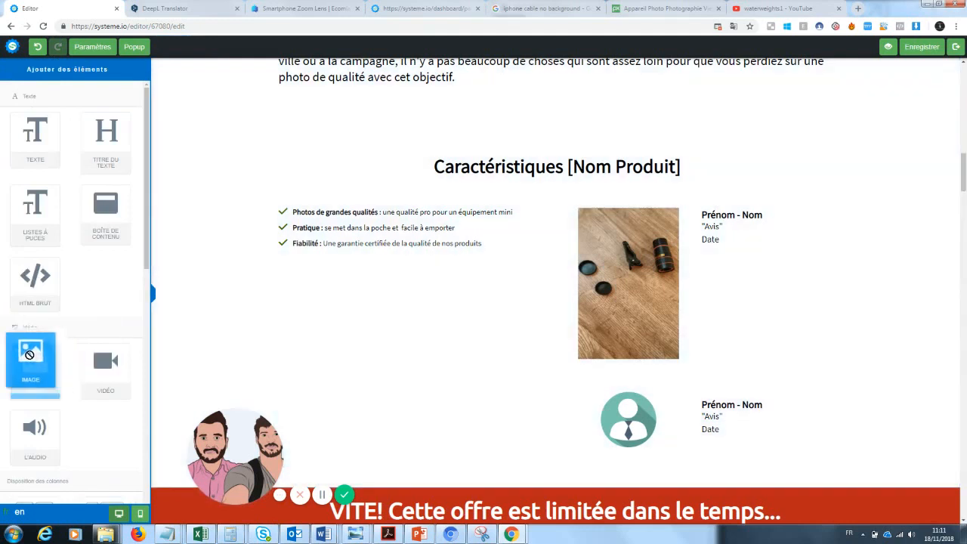
{"action": "scroll", "coordinate": [141, 308], "scroll_direction": "down", "scroll_amount": 3}
{"action": "scroll", "coordinate": [141, 308], "scroll_direction": "down", "scroll_amount": 1}
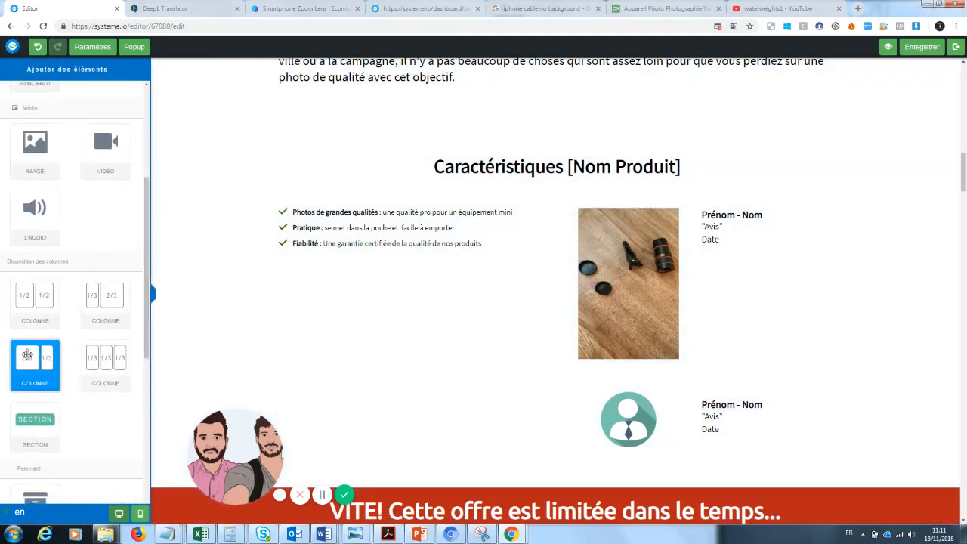
{"action": "left_click_drag", "start_coordinate": [84, 301], "coordinate": [393, 352]}
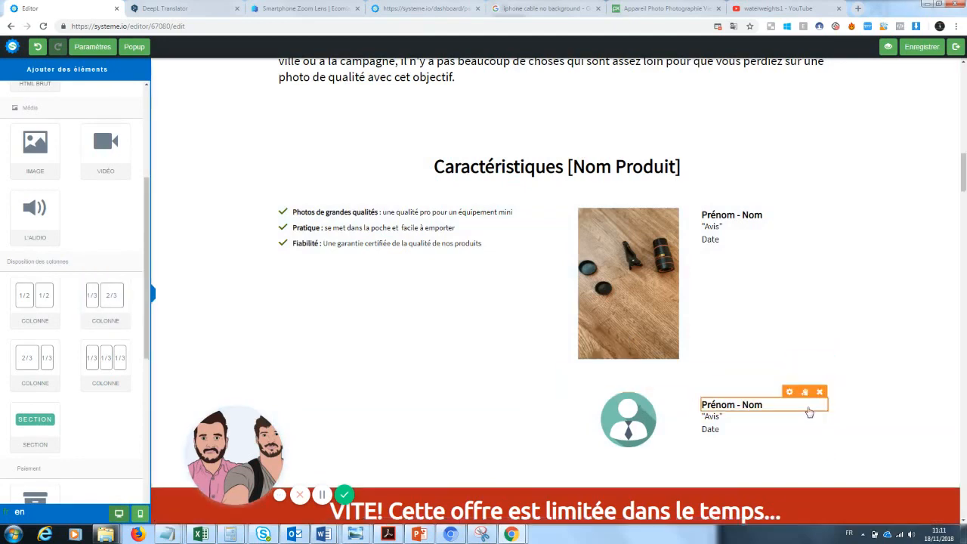
Delete the second testimonial row and insert a 1/3–2/3 two-column row in its place
{"action": "left_click", "coordinate": [825, 362]}
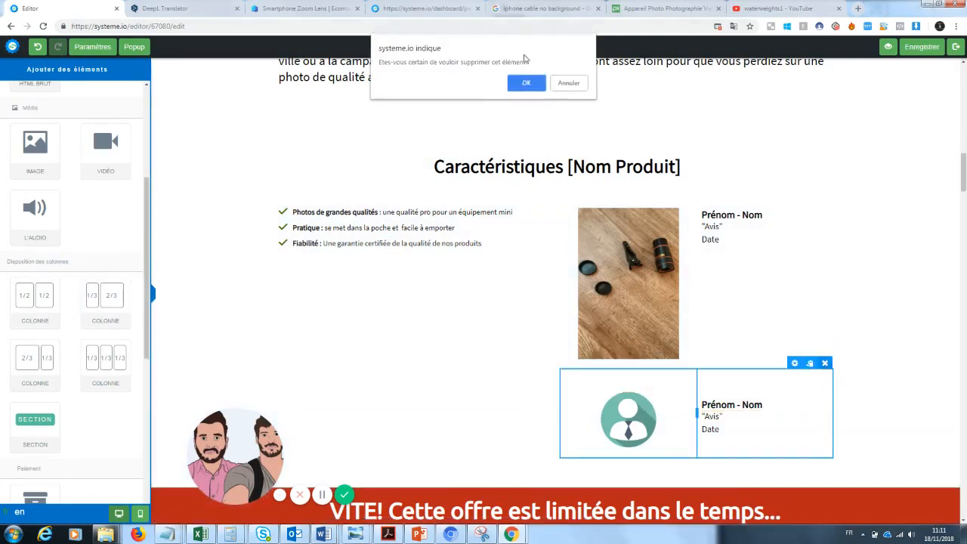
{"action": "left_click", "coordinate": [528, 81]}
{"action": "left_click_drag", "start_coordinate": [965, 164], "coordinate": [964, 174]}
{"action": "left_click_drag", "start_coordinate": [143, 300], "coordinate": [457, 269]}
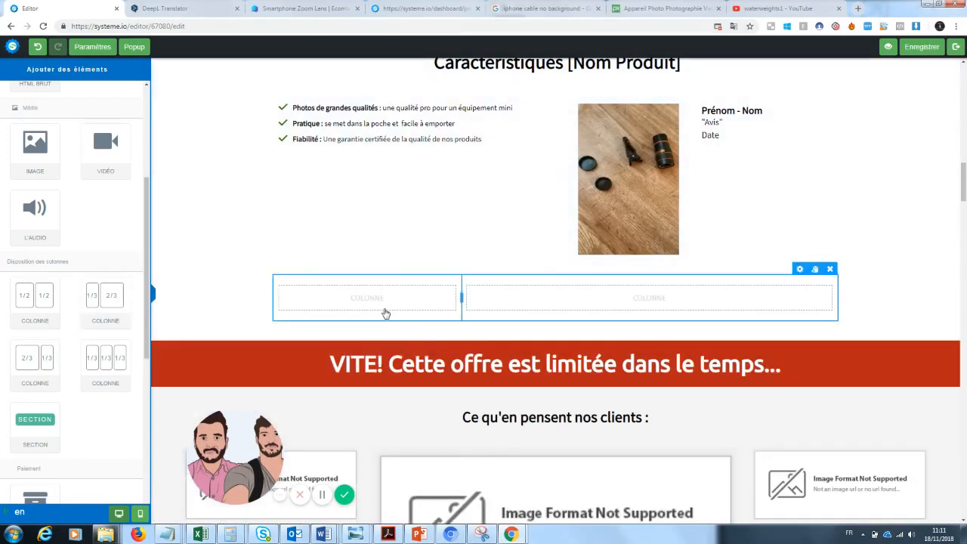
Add an image element to the new row's left column using the wooden-table lens photo
{"action": "left_click_drag", "start_coordinate": [33, 145], "coordinate": [362, 293]}
{"action": "left_click", "coordinate": [403, 325]}
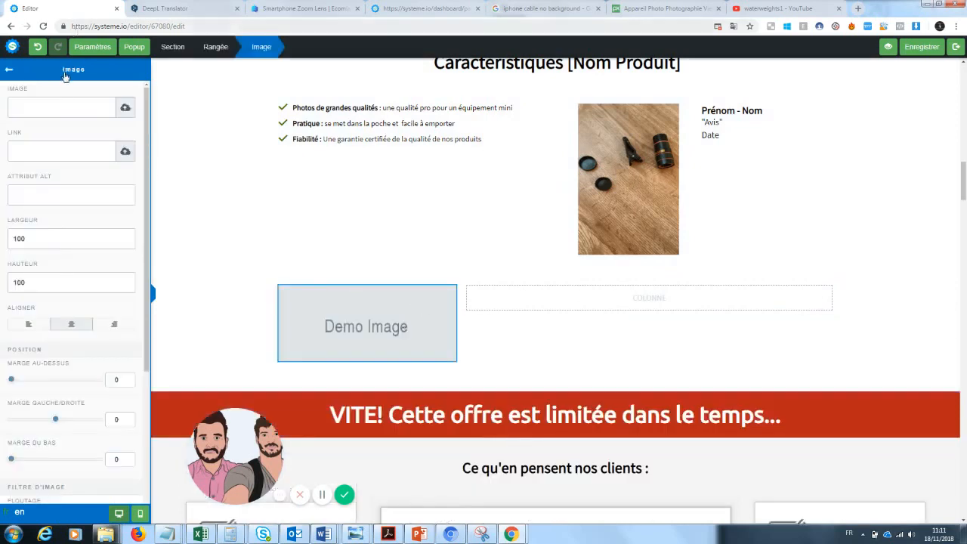
{"action": "left_click", "coordinate": [126, 107]}
{"action": "left_click", "coordinate": [490, 220]}
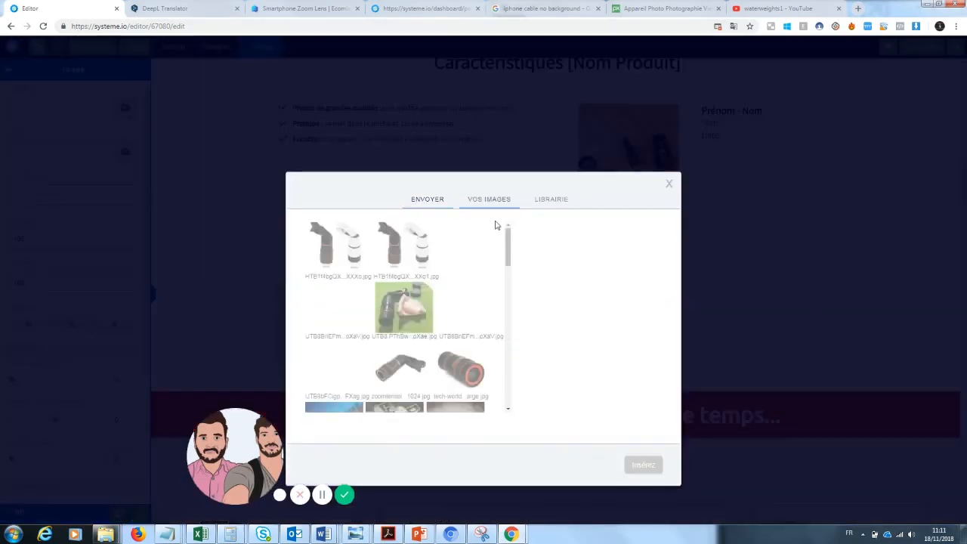
{"action": "left_click", "coordinate": [488, 313]}
{"action": "left_click", "coordinate": [641, 465]}
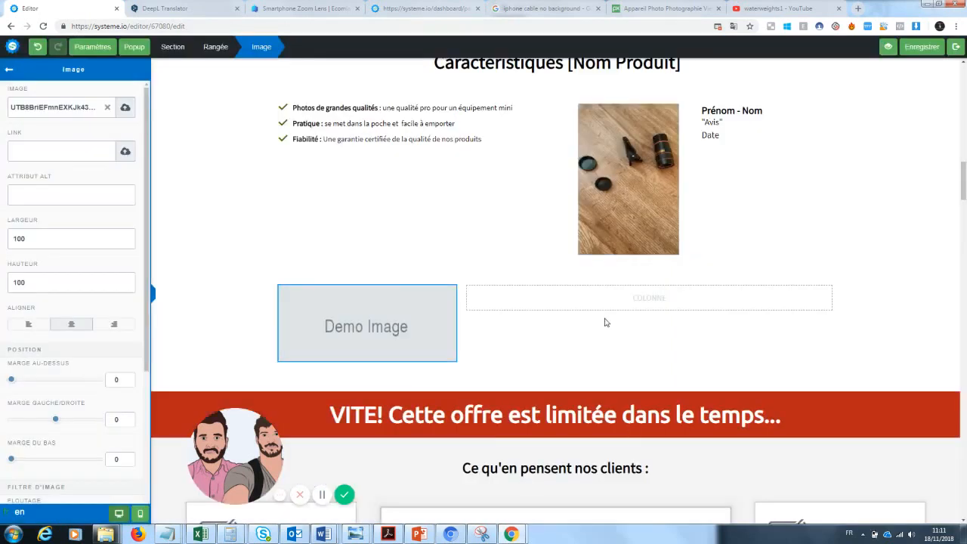
{"action": "left_click", "coordinate": [408, 360]}
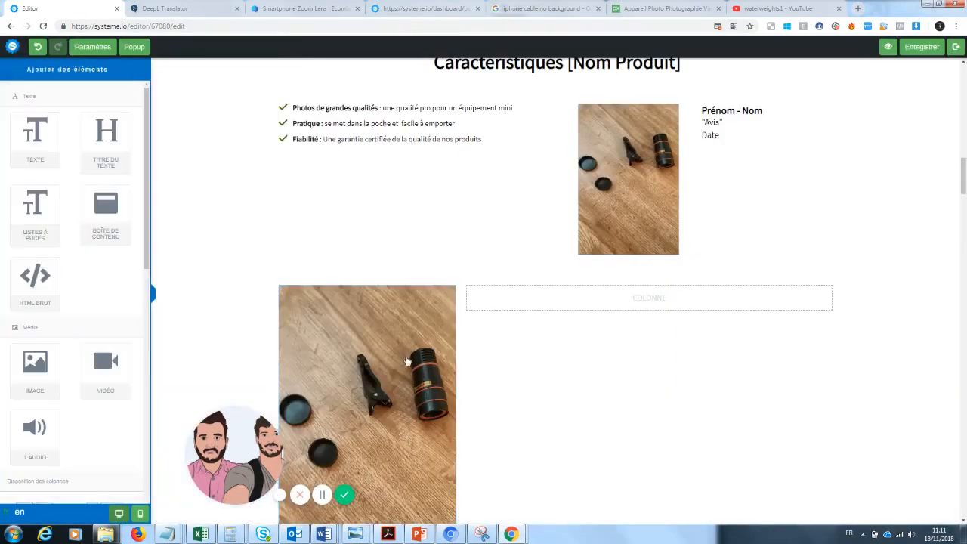
Replace that left-column image with the lens photo on the green mat from the uploaded images
{"action": "left_click", "coordinate": [384, 349]}
{"action": "left_click", "coordinate": [105, 107]}
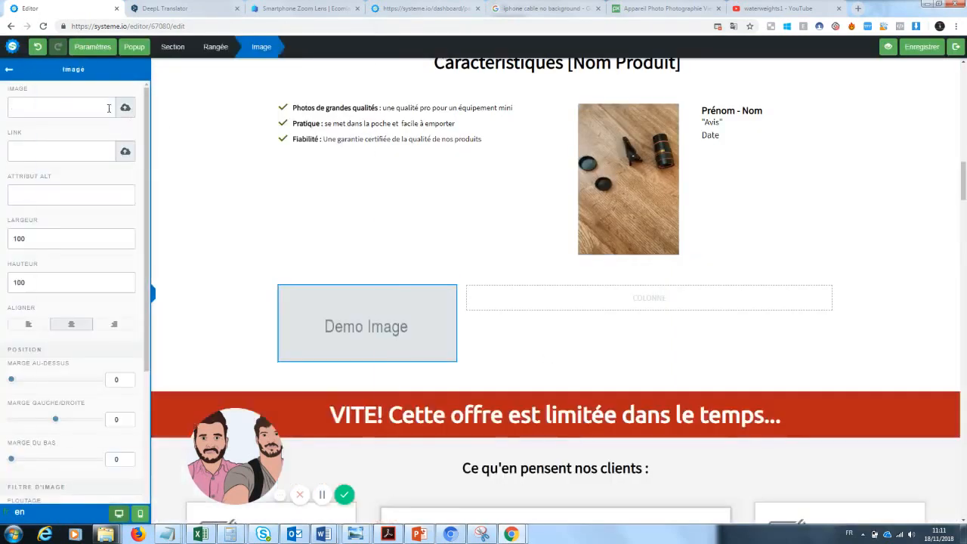
{"action": "left_click", "coordinate": [126, 106]}
{"action": "left_click", "coordinate": [507, 366]}
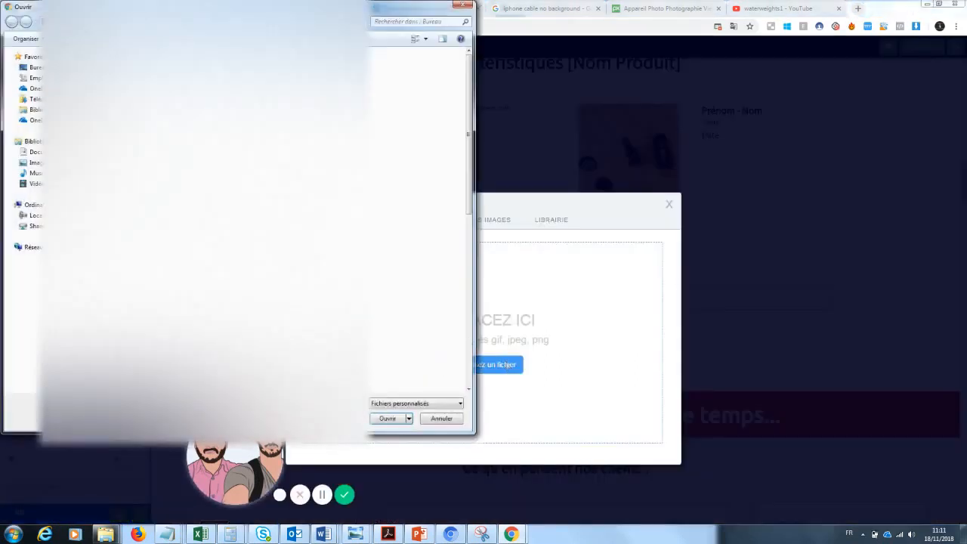
{"action": "left_click", "coordinate": [463, 7]}
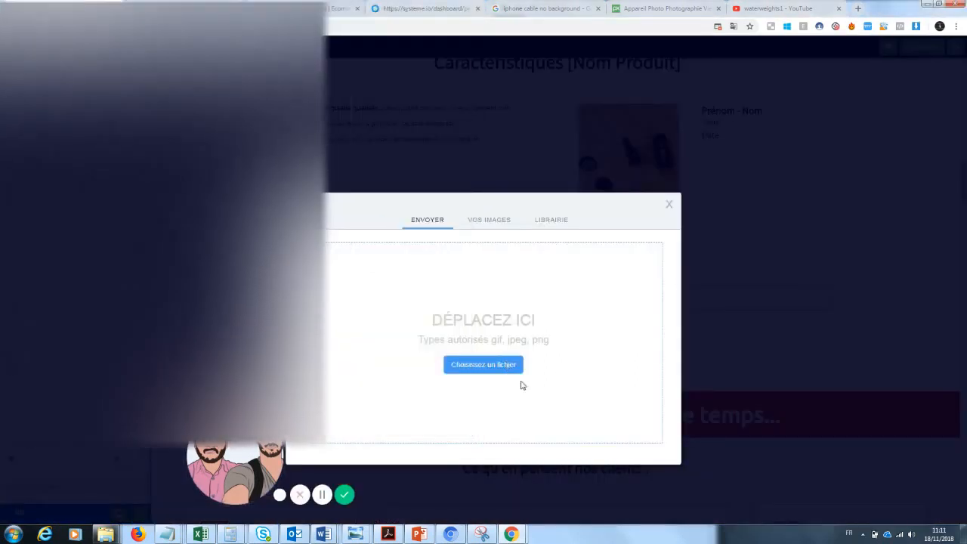
{"action": "left_click", "coordinate": [490, 220]}
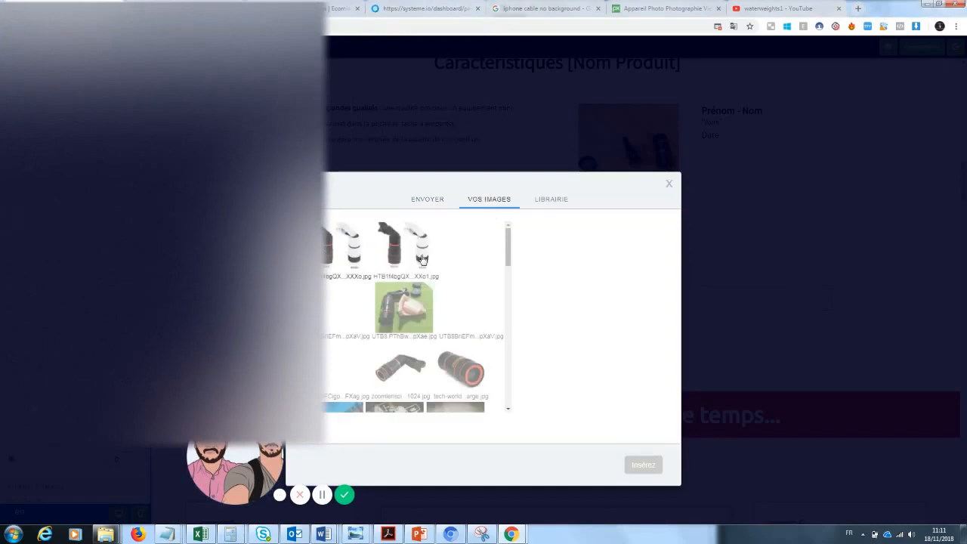
{"action": "left_click", "coordinate": [424, 308]}
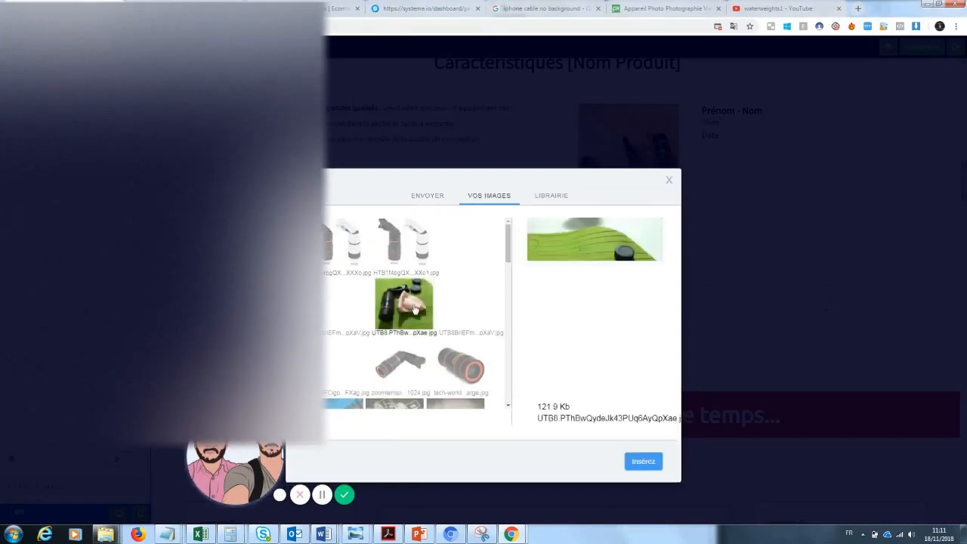
{"action": "left_click", "coordinate": [641, 462]}
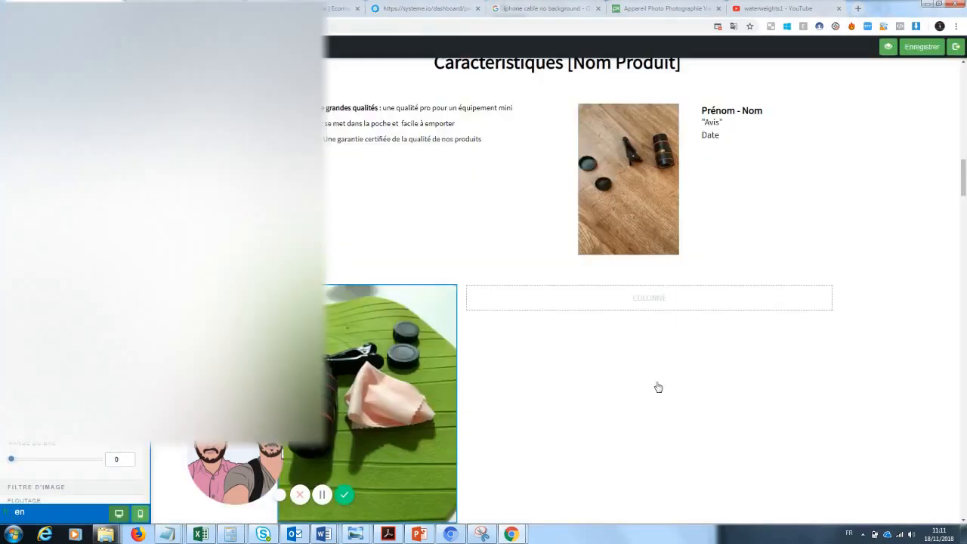
{"action": "left_click", "coordinate": [935, 272]}
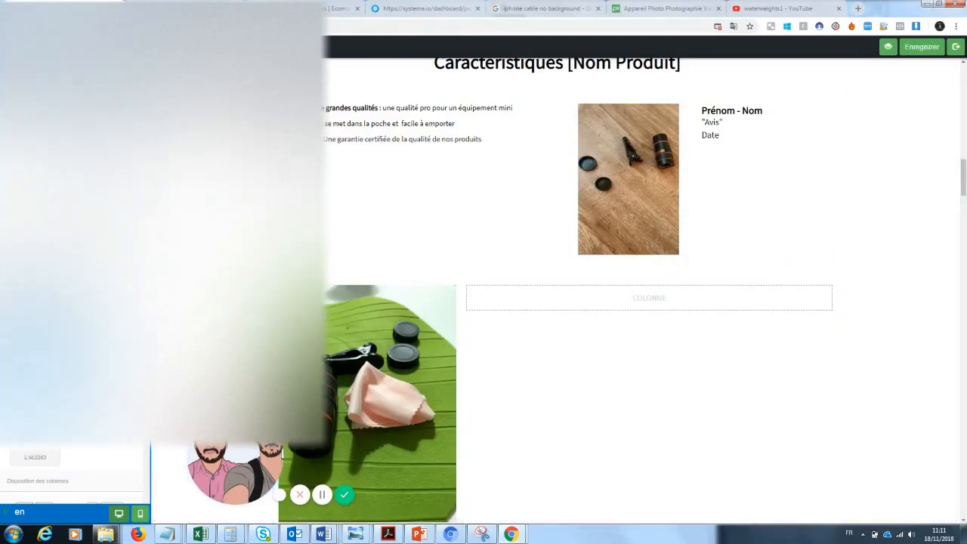
Add a text element to the right column of the new 1/3–2/3 row
{"action": "left_click_drag", "start_coordinate": [43, 143], "coordinate": [622, 306]}
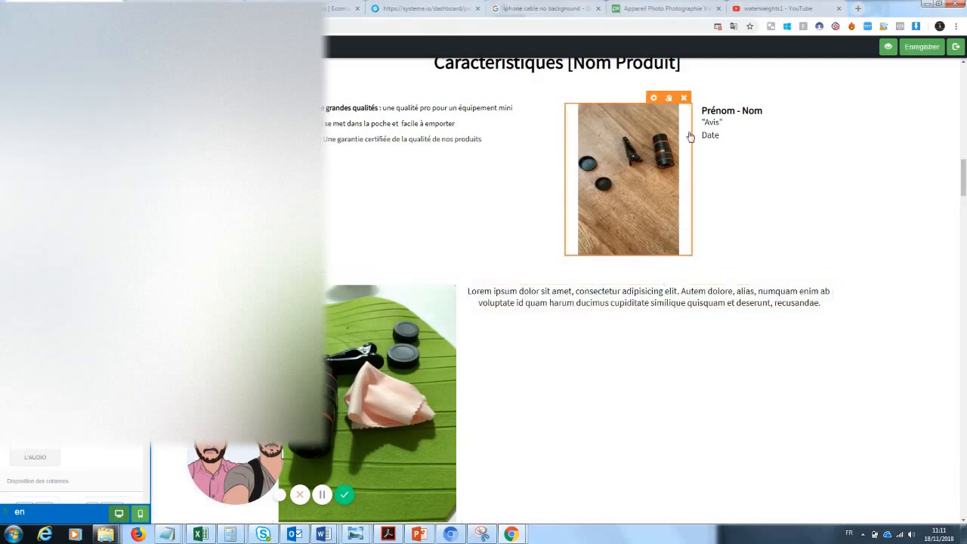
Replace the testimonial's "Prénom - Nom" placeholder with a customer's full name
{"action": "left_click", "coordinate": [721, 123]}
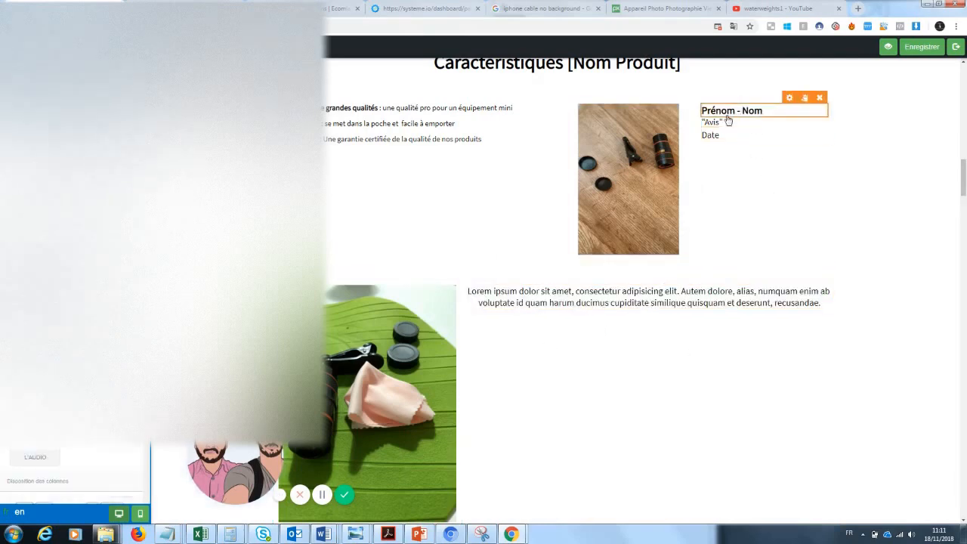
{"action": "left_click", "coordinate": [772, 112]}
{"action": "triple_click", "coordinate": [771, 112]}
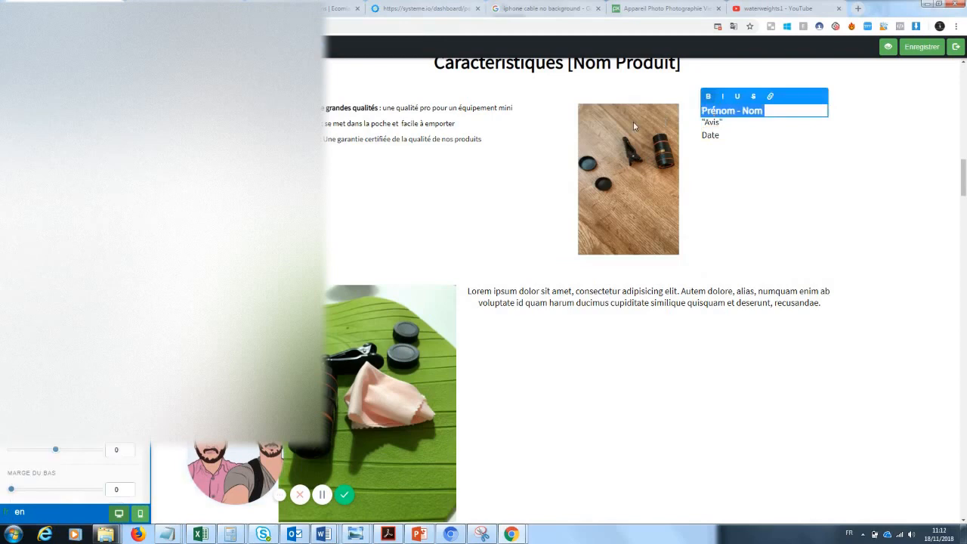
{"action": "type", "text": "Ja"}
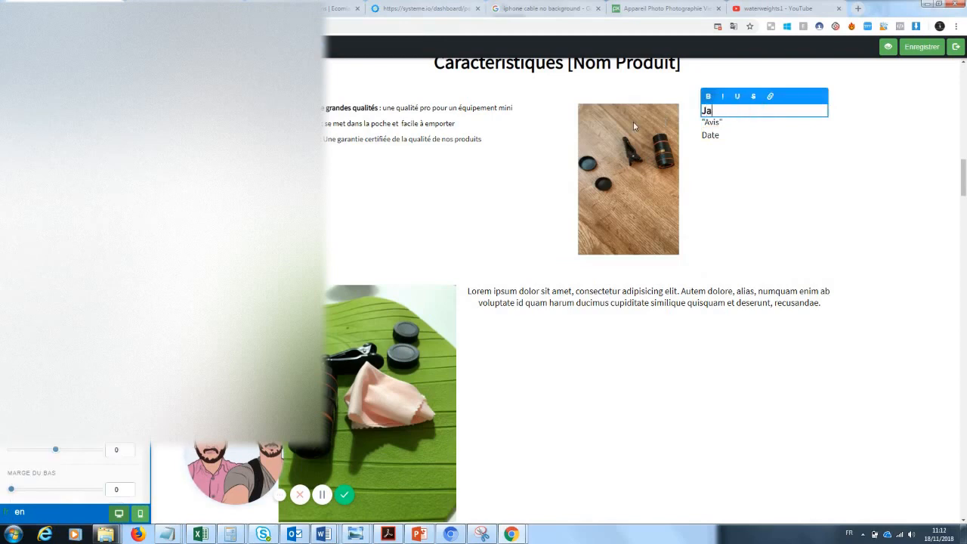
{"action": "type", "text": "cques Durand"}
Replace the "Avis" placeholder with the review "Produit arrivé sans emcombre, je suis très satisfait."
{"action": "left_click", "coordinate": [709, 126]}
{"action": "left_click", "coordinate": [723, 126]}
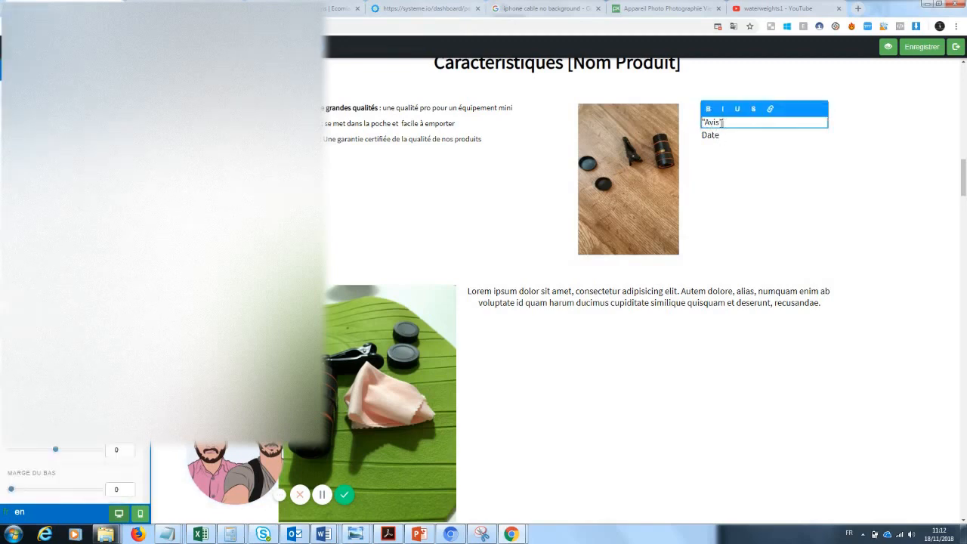
{"action": "left_click_drag", "start_coordinate": [723, 123], "coordinate": [701, 126]}
{"action": "type", "text": "Produit arrivé sans emcombre,"}
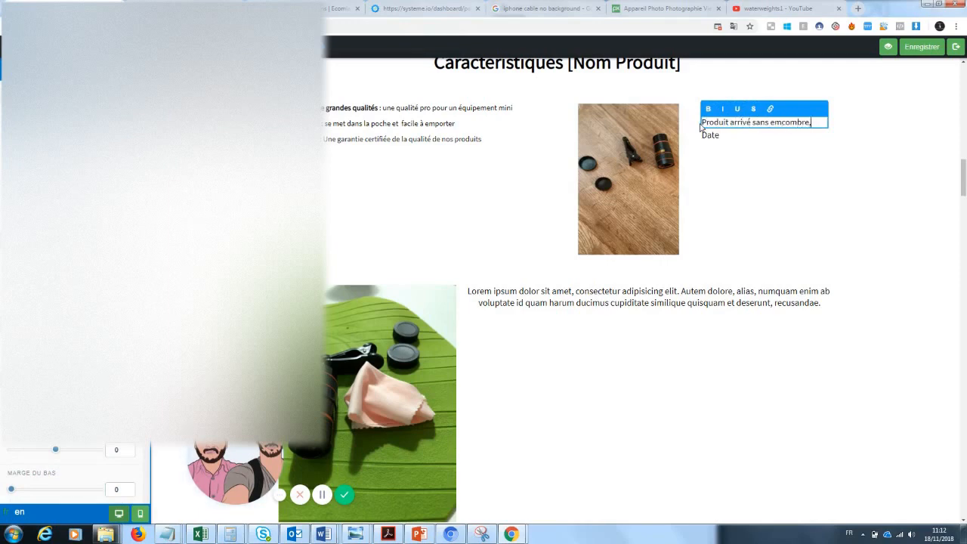
{"action": "type", "text": "je suis très satisfait."}
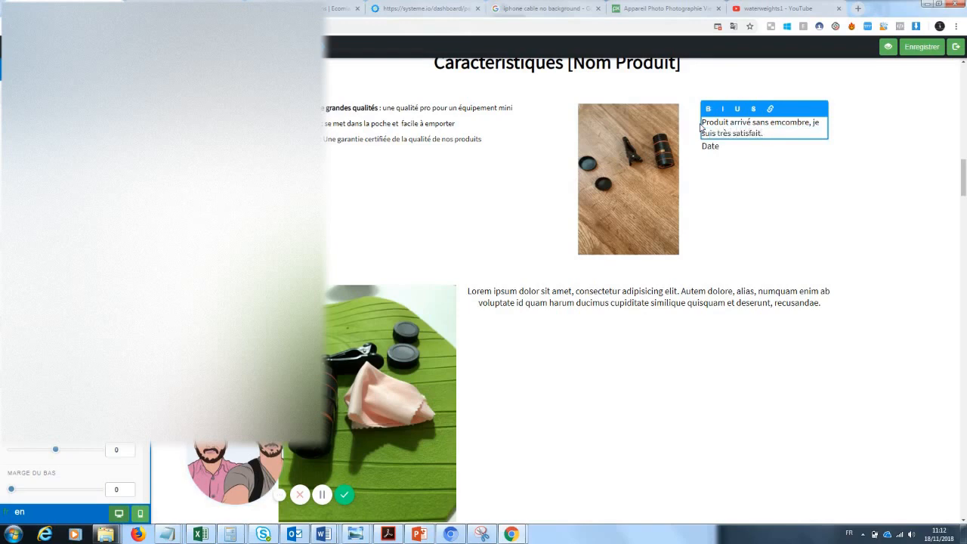
Set the review text's bottom margin to 35 and its top margin to 18
{"action": "left_click", "coordinate": [728, 167]}
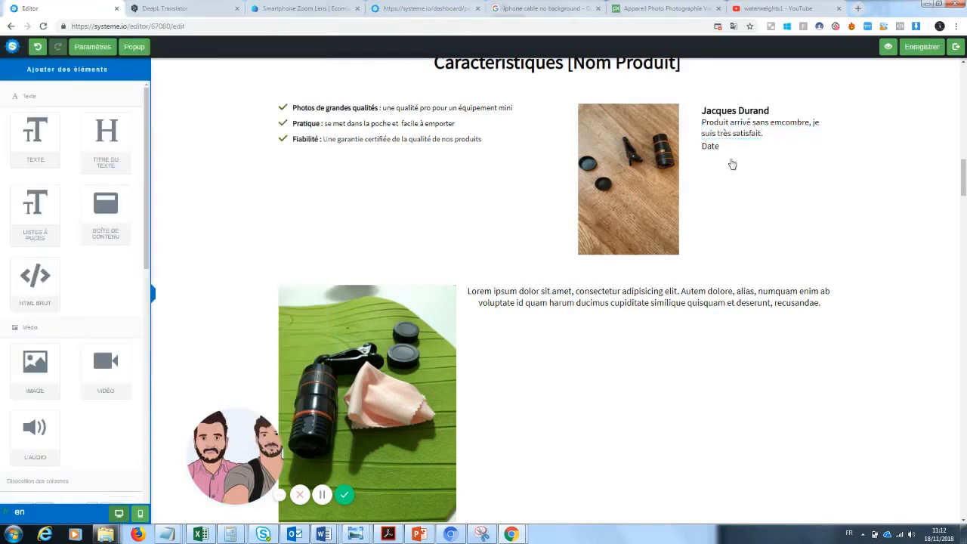
{"action": "left_click", "coordinate": [753, 131]}
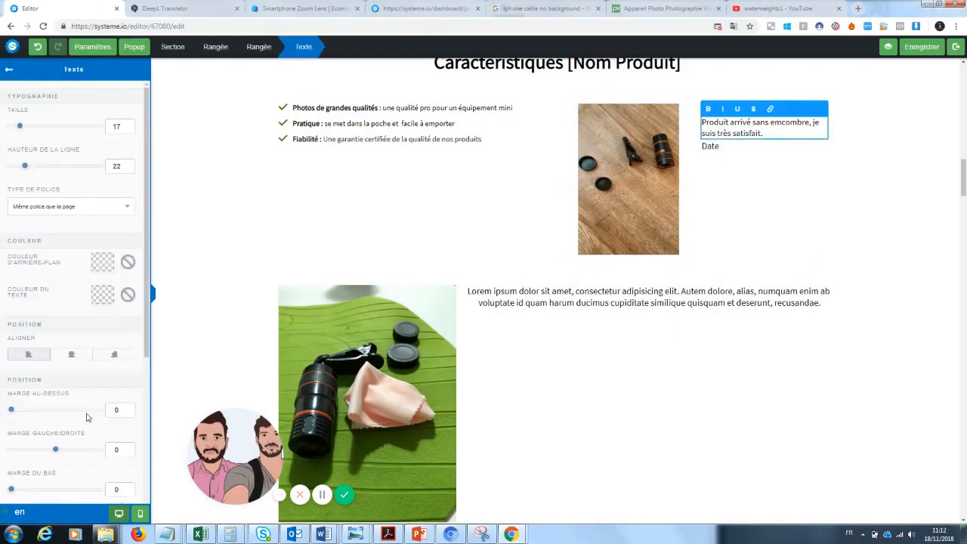
{"action": "left_click_drag", "start_coordinate": [18, 492], "coordinate": [33, 492]}
{"action": "scroll", "coordinate": [63, 391], "scroll_direction": "down", "scroll_amount": 1}
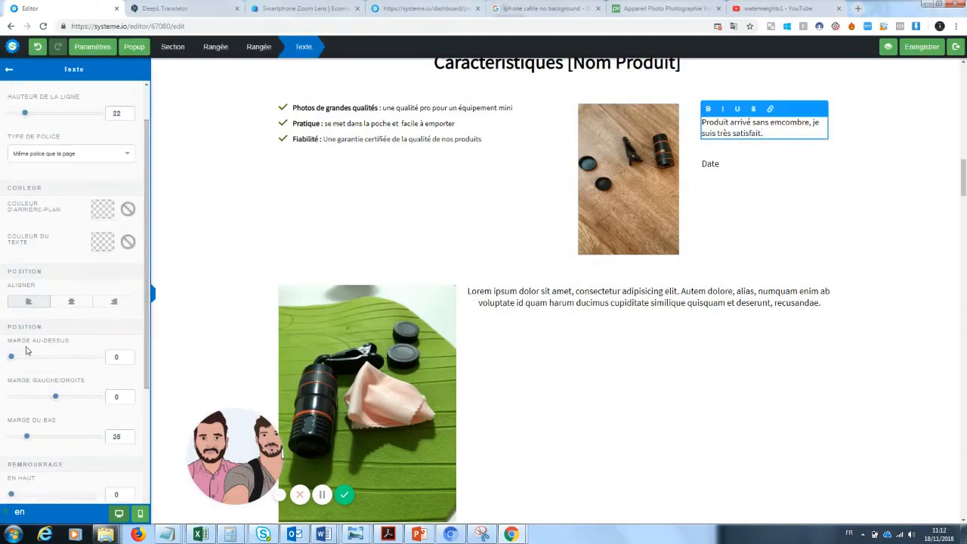
{"action": "left_click_drag", "start_coordinate": [11, 357], "coordinate": [19, 357]}
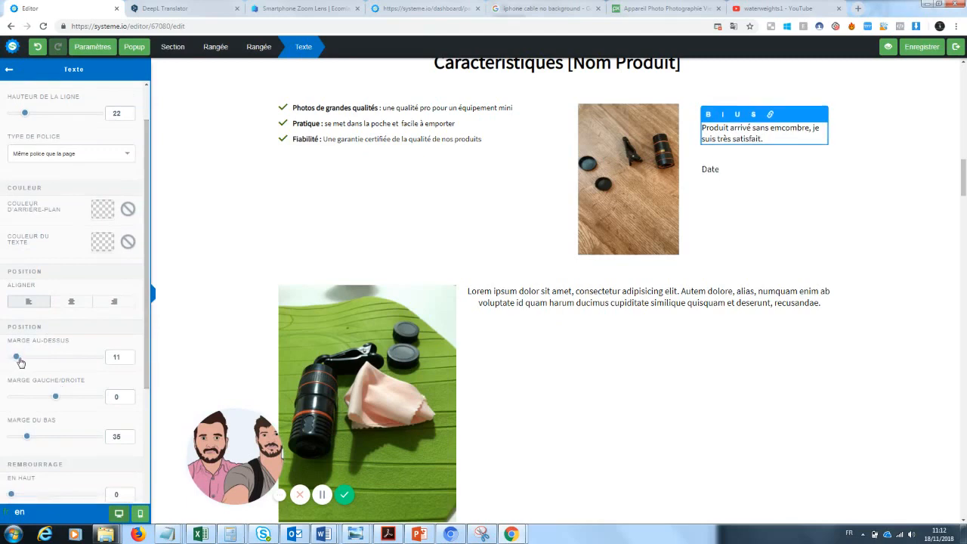
Replace the testimonial's Date placeholder with 12 juin 2018
{"action": "left_click", "coordinate": [824, 194]}
{"action": "left_click", "coordinate": [714, 173]}
{"action": "left_click_drag", "start_coordinate": [727, 173], "coordinate": [692, 181]}
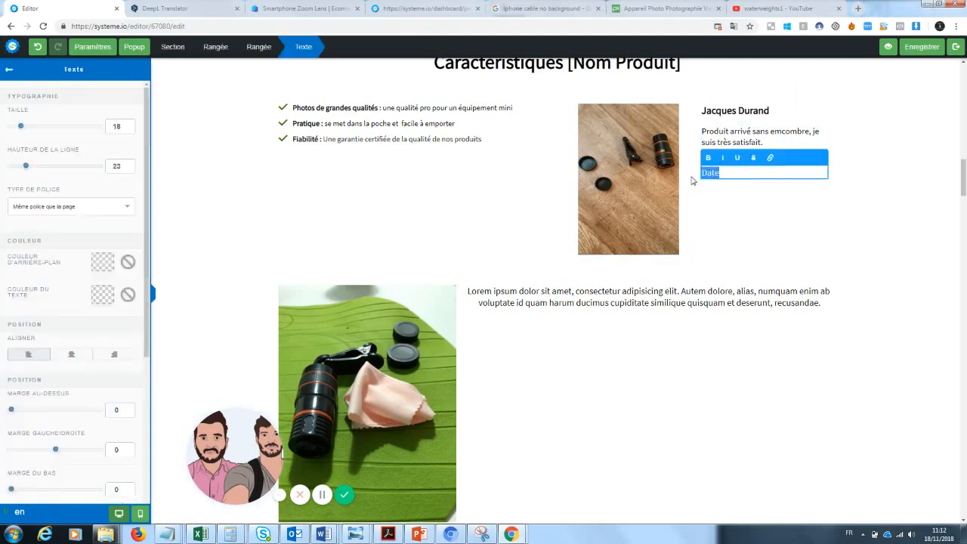
{"action": "key", "text": "BackSpace"}
{"action": "left_click", "coordinate": [953, 191]}
{"action": "left_click", "coordinate": [736, 172]}
{"action": "type", "text": "12 juin 2018"}
{"action": "left_click", "coordinate": [752, 204]}
{"action": "scroll", "coordinate": [922, 205], "scroll_direction": "up", "scroll_amount": 5}
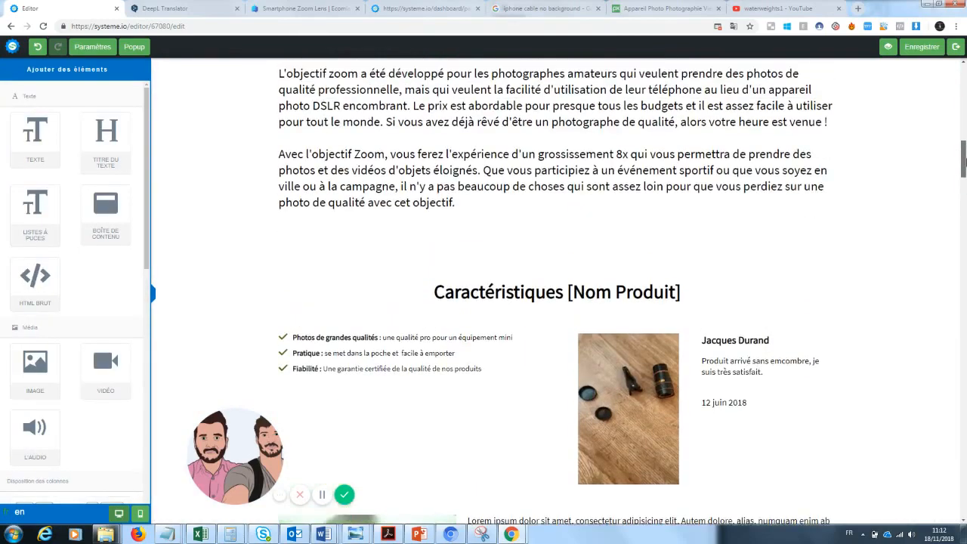
Rewrite the Caractéristiques heading as "Pourquoi notre zoom Photo va changer votre manière de prendre des photos ?"
{"action": "scroll", "coordinate": [555, 302], "scroll_direction": "down", "scroll_amount": 2}
{"action": "left_click", "coordinate": [680, 247]}
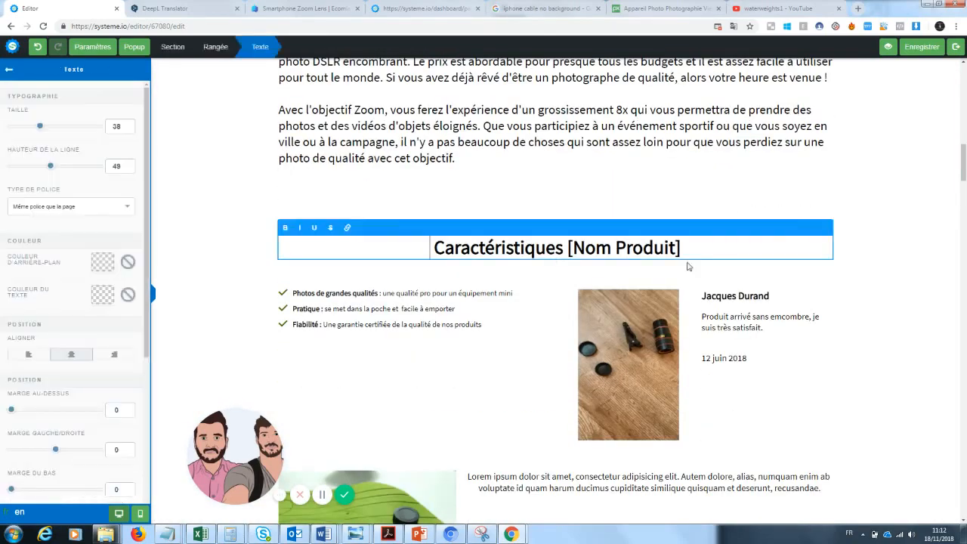
{"action": "left_click_drag", "start_coordinate": [680, 248], "coordinate": [421, 242]}
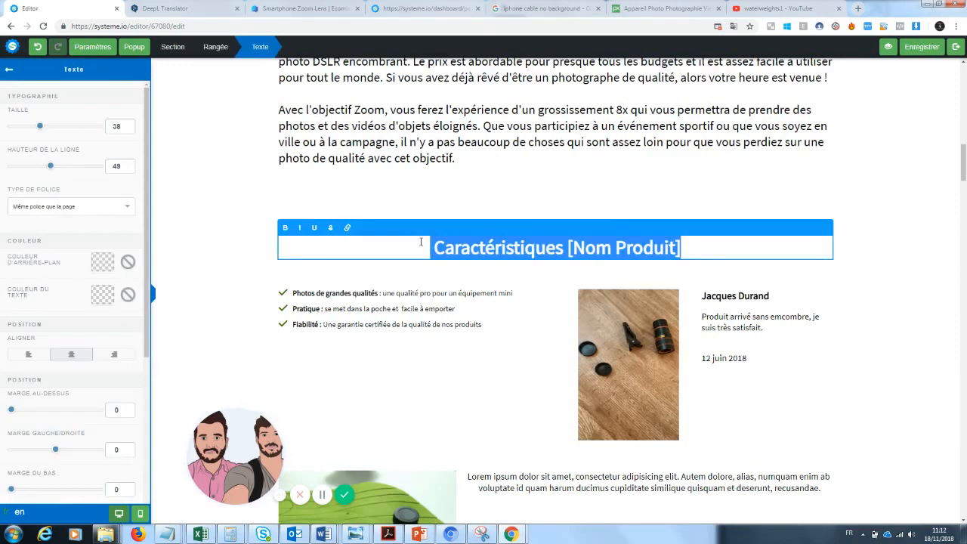
{"action": "type", "text": "Pourquoi le"}
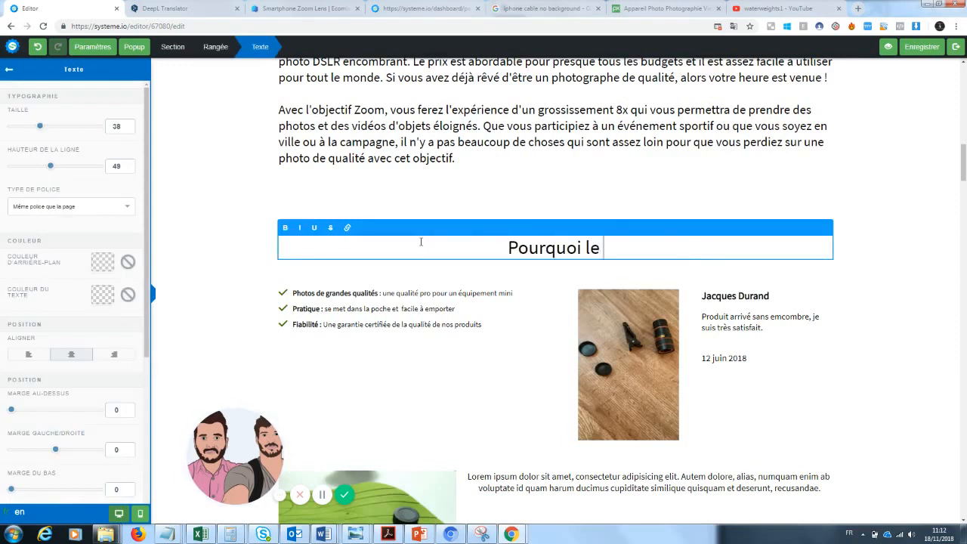
{"action": "key", "text": "BackSpace"}
{"action": "key", "text": "BackSpace"}
{"action": "type", "text": "e z"}
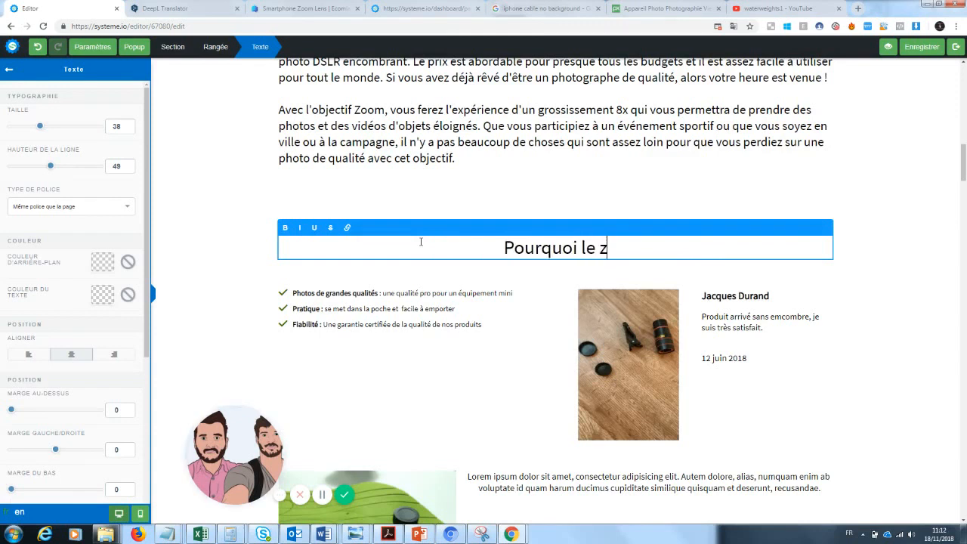
{"action": "type", "text": "oom"}
{"action": "key", "text": "BackSpace"}
{"action": "key", "text": "BackSpace"}
{"action": "key", "text": "BackSpace"}
{"action": "key", "text": "BackSpace"}
{"action": "key", "text": "BackSpace"}
{"action": "key", "text": "BackSpace"}
{"action": "key", "text": "BackSpace"}
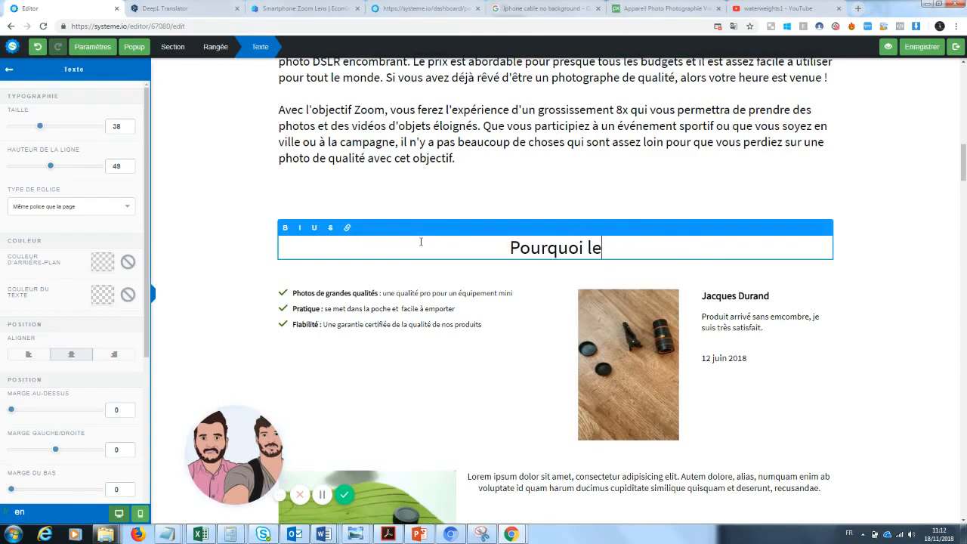
{"action": "type", "text": "notre zo"}
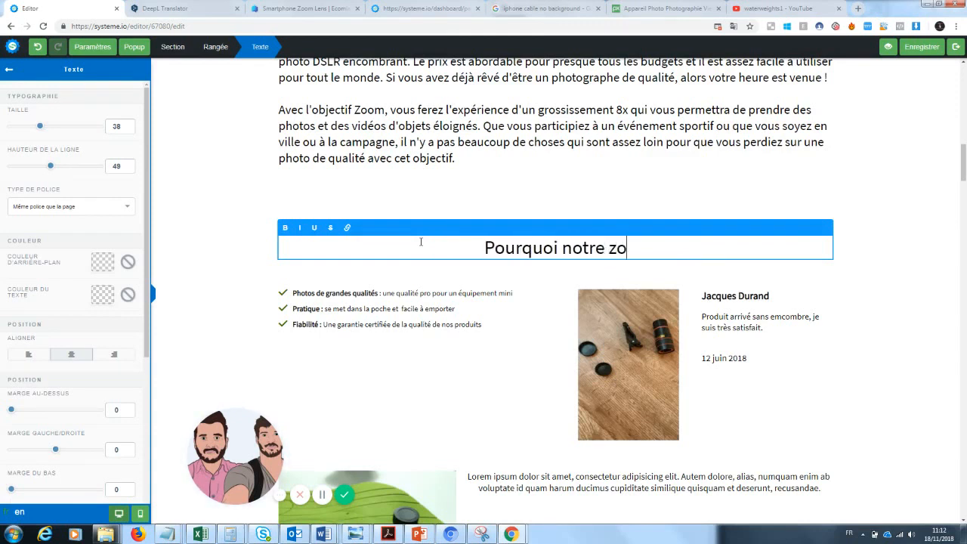
{"action": "type", "text": "om Photo va"}
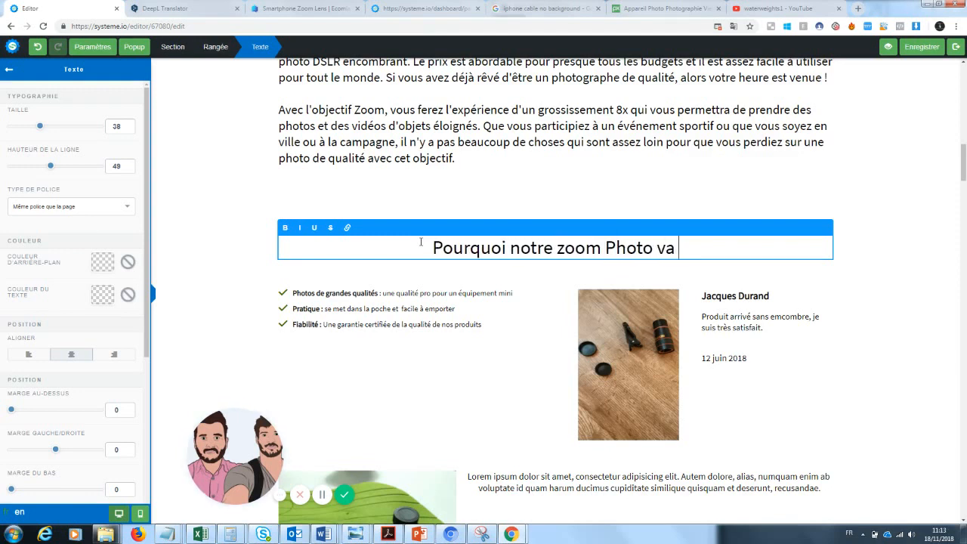
{"action": "type", "text": " c"}
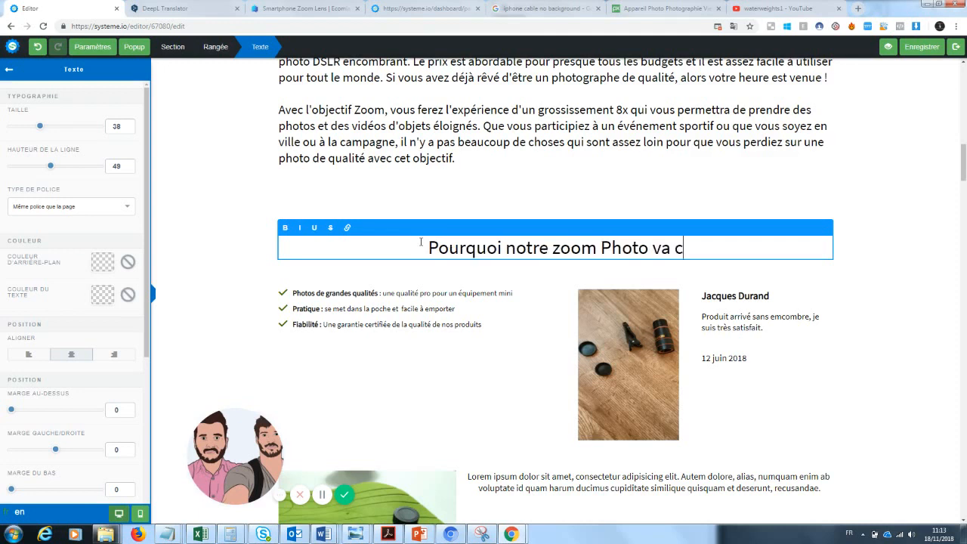
{"action": "type", "text": "hanger votr"}
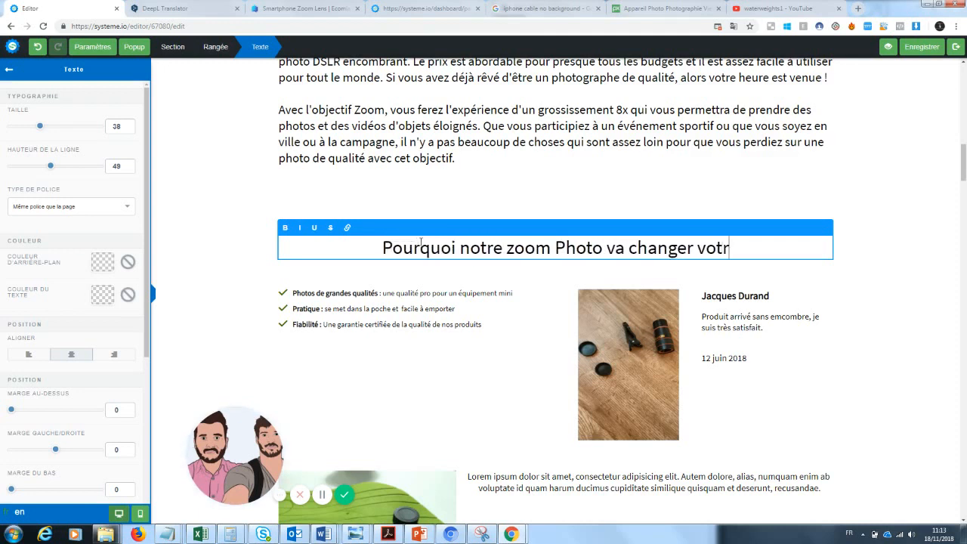
{"action": "type", "text": "e manière de pr"}
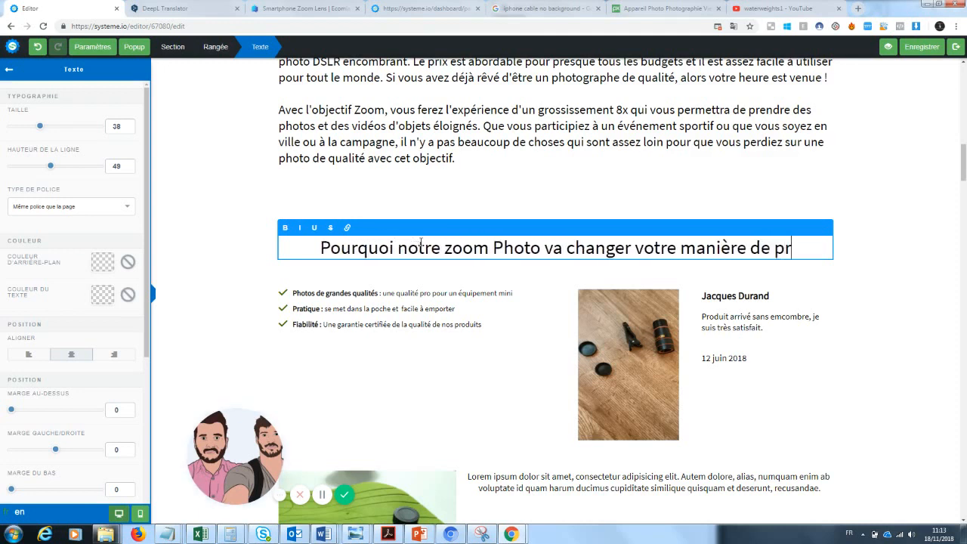
{"action": "type", "text": "endre de sphotos "}
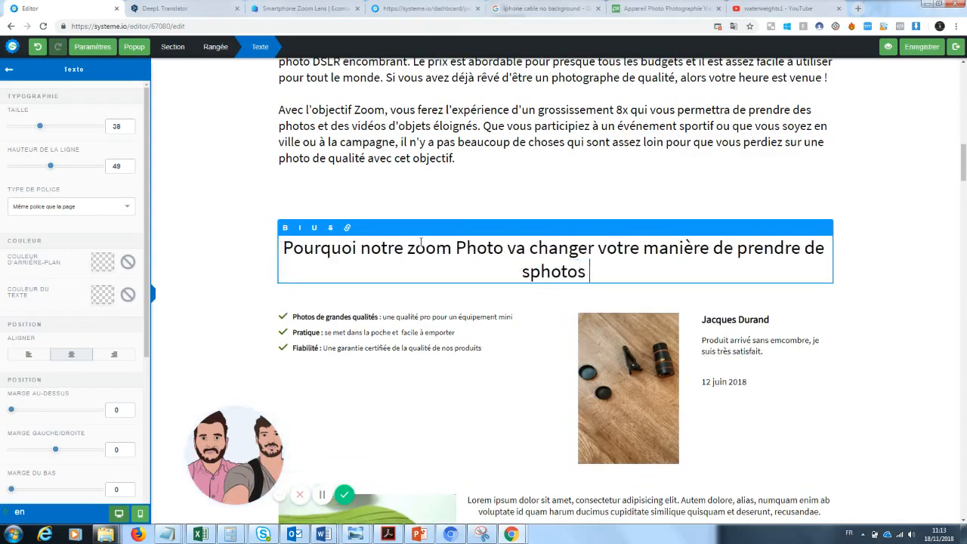
{"action": "type", "text": "?"}
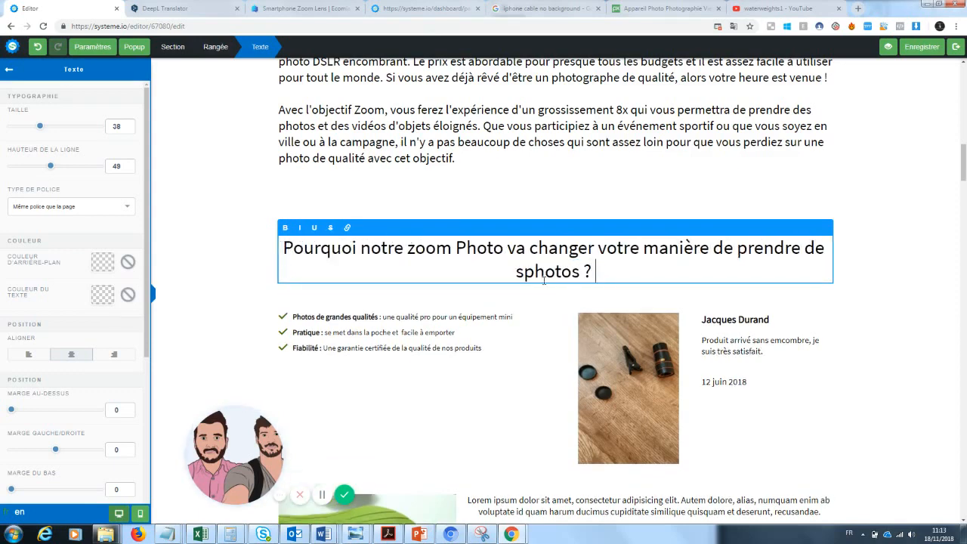
{"action": "left_click", "coordinate": [524, 272]}
{"action": "key", "text": "BackSpace"}
{"action": "key", "text": "BackSpace"}
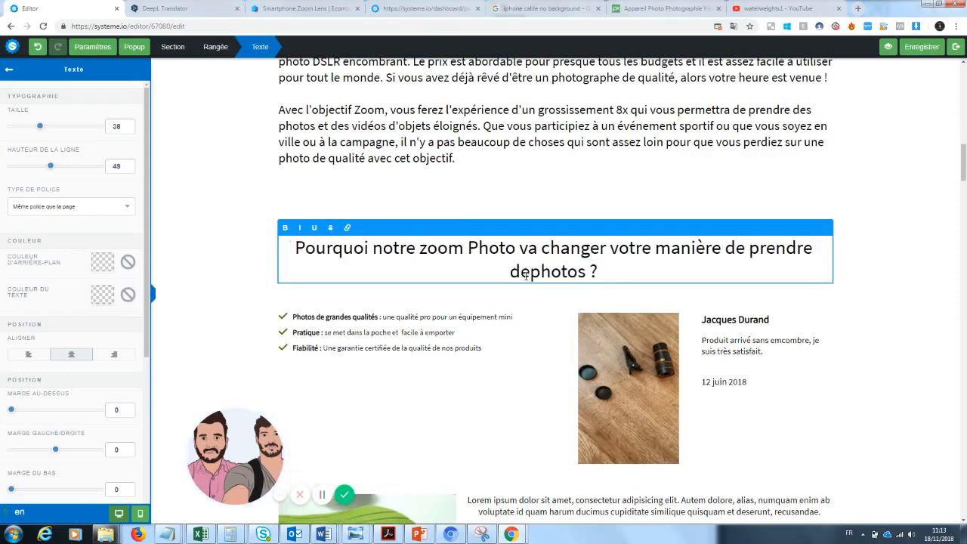
{"action": "type", "text": "s"}
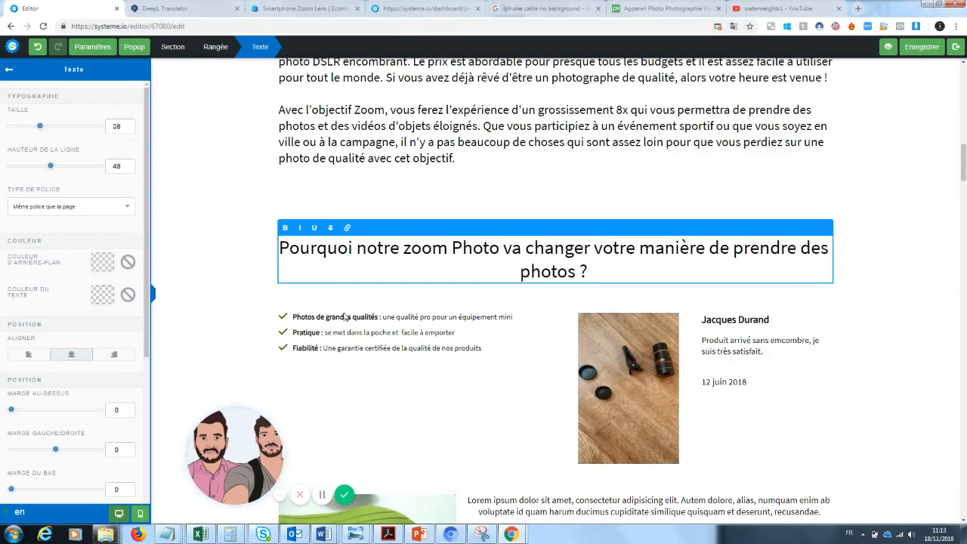
Try breaking the heading onto two lines after "changer"
{"action": "key", "text": "shift+End"}
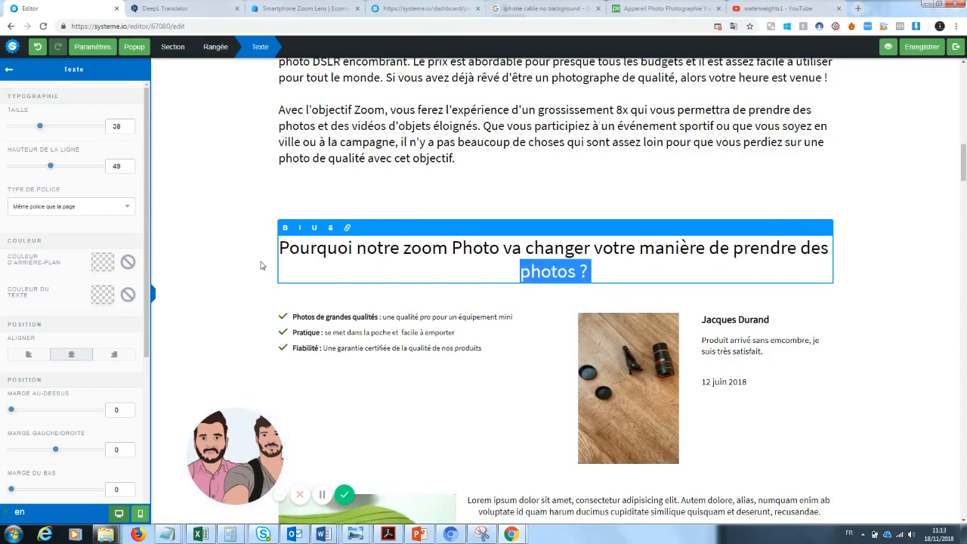
{"action": "left_click", "coordinate": [556, 261]}
{"action": "left_click", "coordinate": [589, 275]}
{"action": "left_click", "coordinate": [596, 271]}
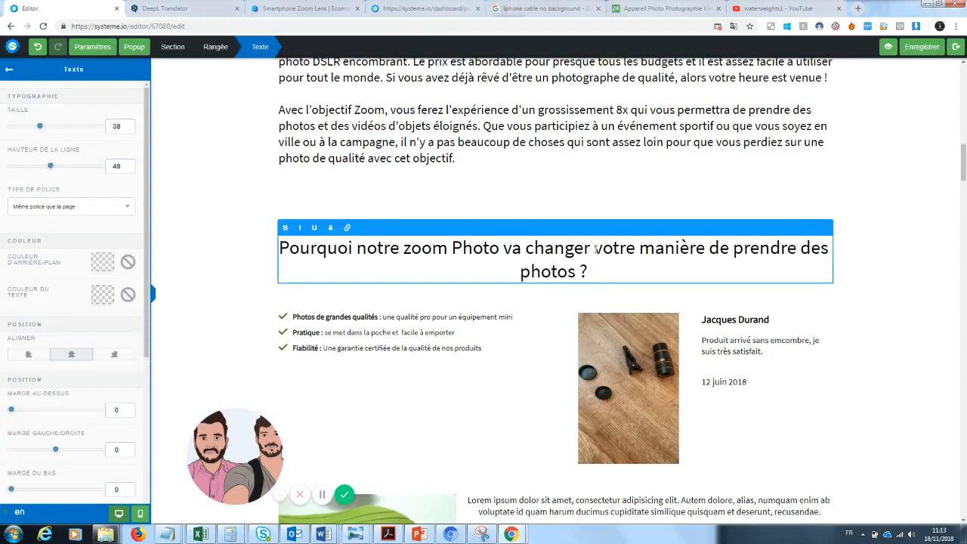
{"action": "left_click", "coordinate": [596, 248]}
{"action": "key", "text": "Return"}
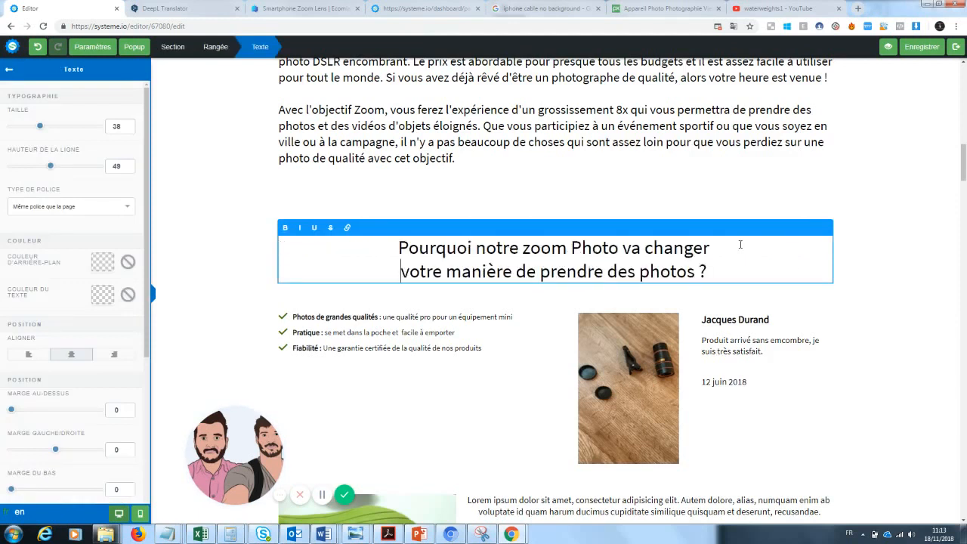
{"action": "left_click", "coordinate": [846, 278]}
{"action": "left_click", "coordinate": [707, 266]}
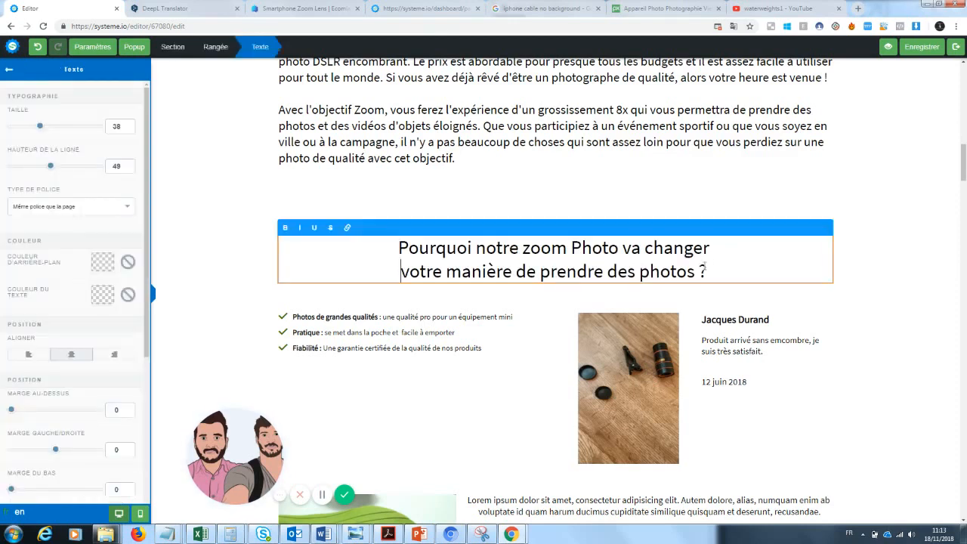
{"action": "left_click_drag", "start_coordinate": [712, 271], "coordinate": [382, 248]}
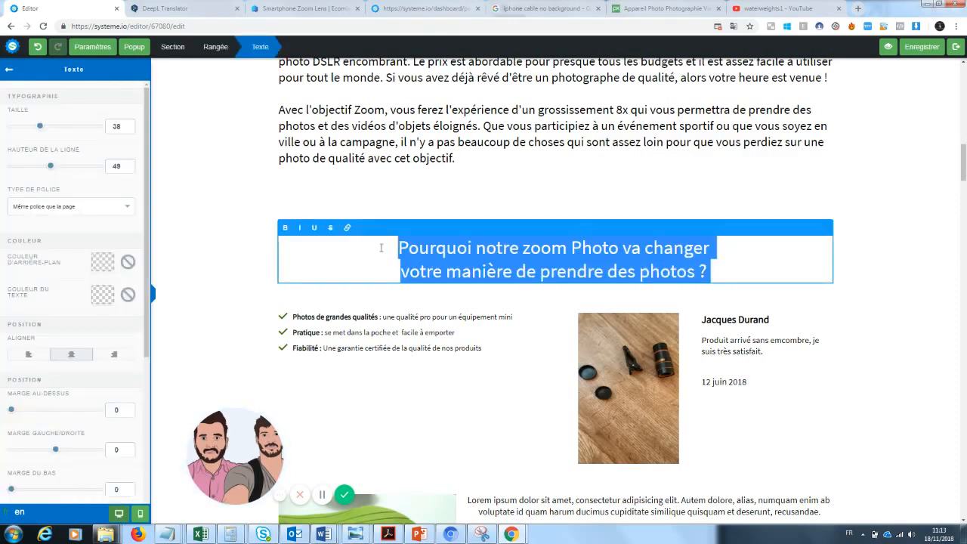
{"action": "left_click", "coordinate": [404, 272]}
{"action": "key", "text": "BackSpace"}
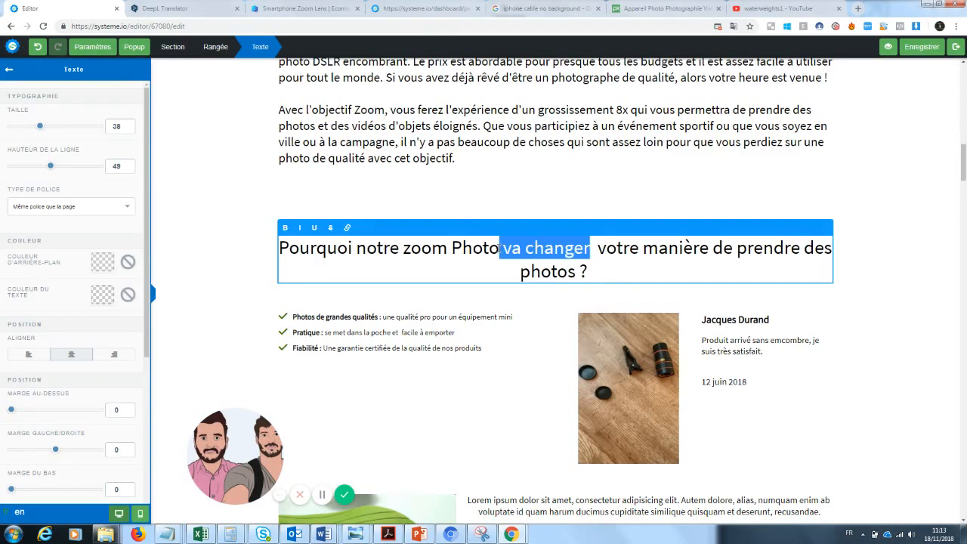
Underline the word "changer" in the heading
{"action": "left_click", "coordinate": [593, 259]}
{"action": "left_click_drag", "start_coordinate": [591, 248], "coordinate": [528, 251]}
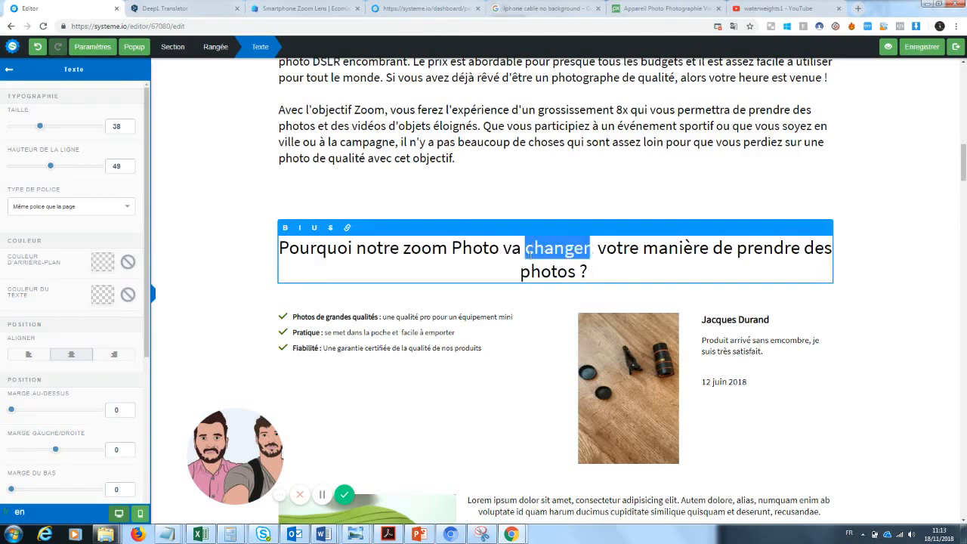
{"action": "left_click", "coordinate": [313, 228]}
{"action": "left_click_drag", "start_coordinate": [963, 163], "coordinate": [963, 223]}
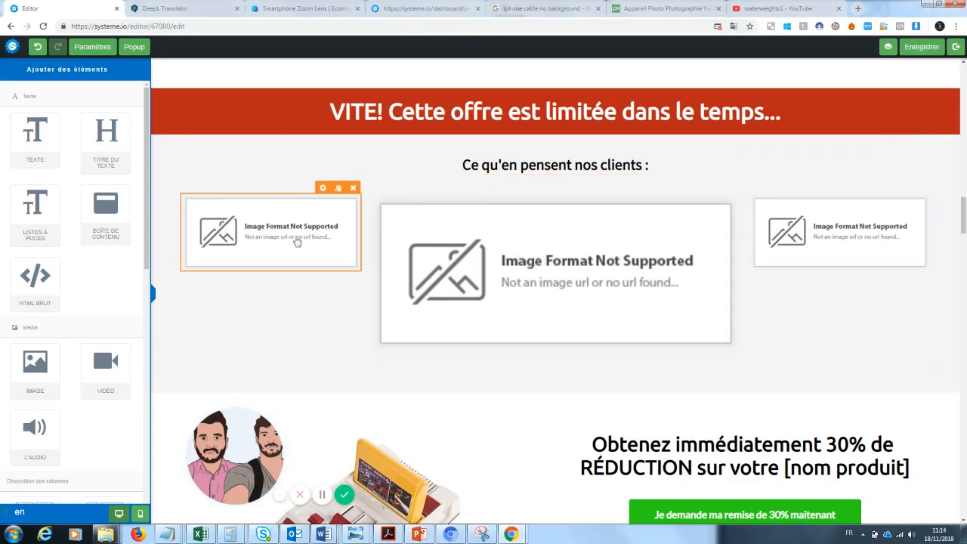
Examine the supplier's product page and the store's customer reviews for the zoom lens in the other tabs
{"action": "left_click", "coordinate": [312, 8]}
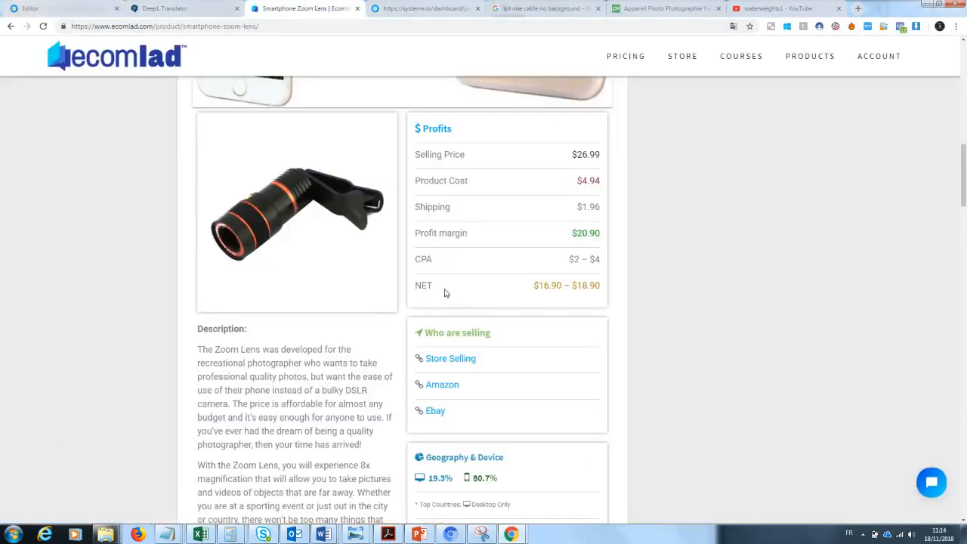
{"action": "left_click", "coordinate": [452, 361]}
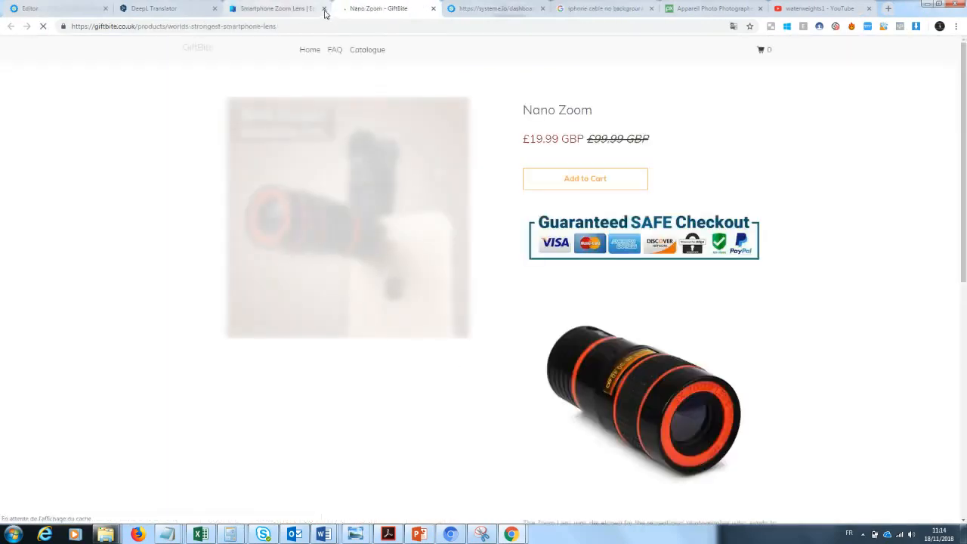
{"action": "left_click", "coordinate": [325, 9]}
{"action": "left_click_drag", "start_coordinate": [963, 111], "coordinate": [944, 330]}
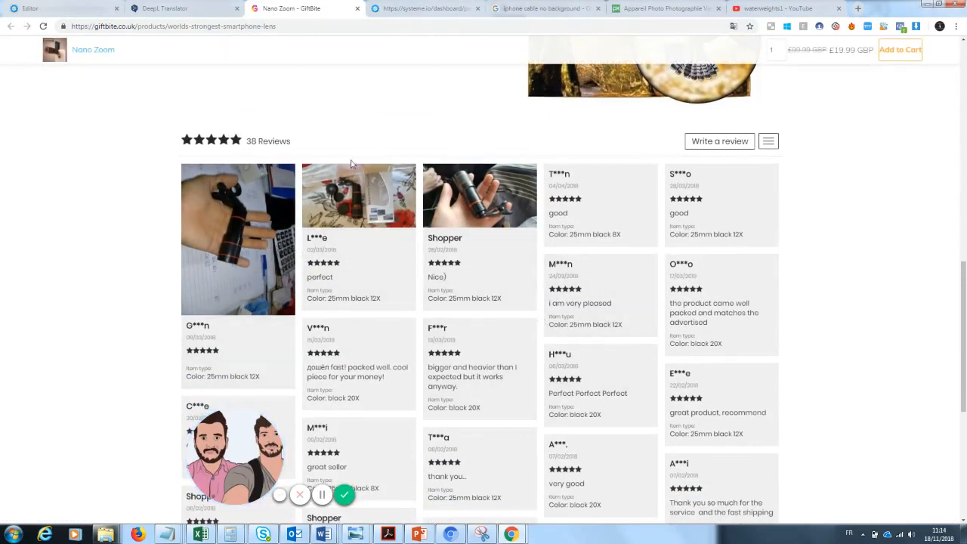
{"action": "left_click", "coordinate": [96, 7]}
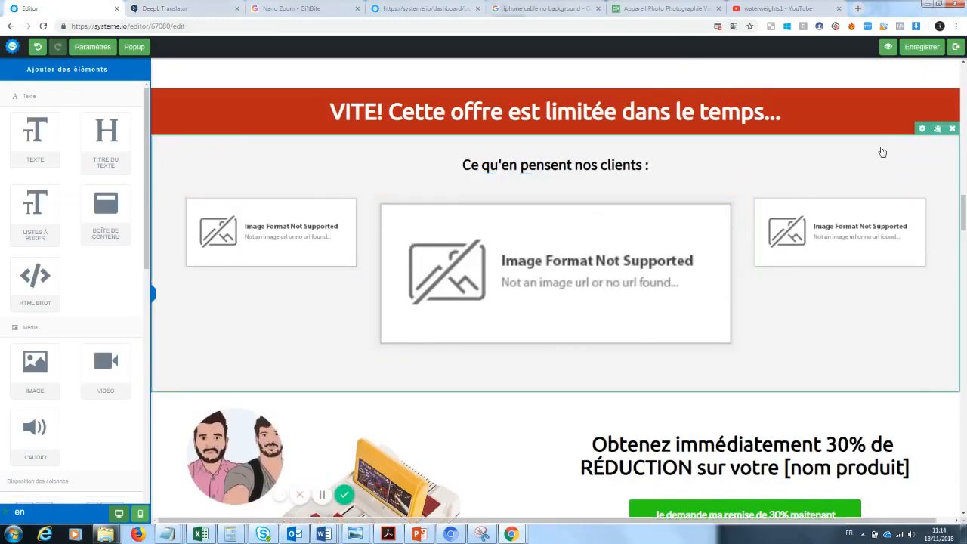
Replace [nom produit] in the offer's small subtext with Zoom
{"action": "scroll", "coordinate": [963, 219], "scroll_direction": "down", "scroll_amount": 3}
{"action": "left_click_drag", "start_coordinate": [965, 232], "coordinate": [965, 231]}
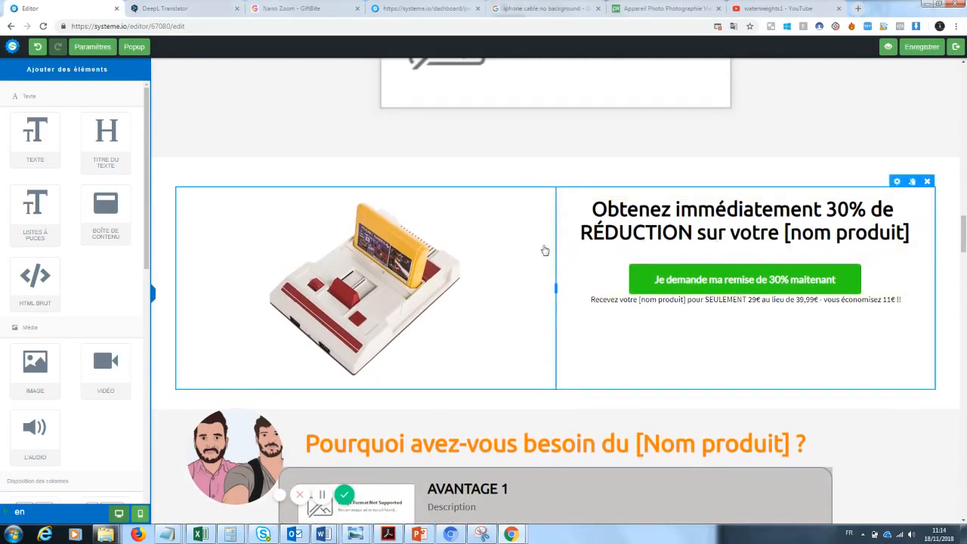
{"action": "left_click", "coordinate": [639, 302]}
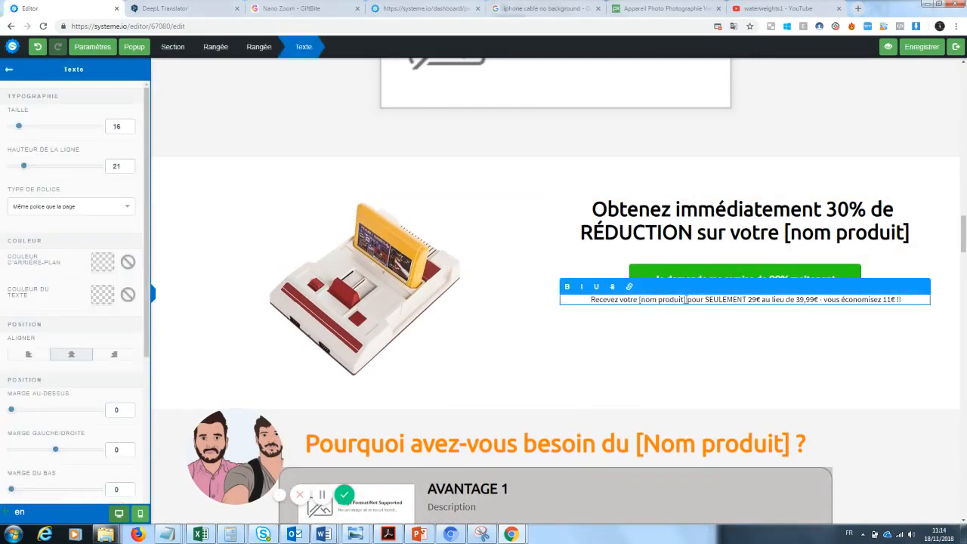
{"action": "left_click_drag", "start_coordinate": [686, 300], "coordinate": [640, 300]}
{"action": "type", "text": "Zoom"}
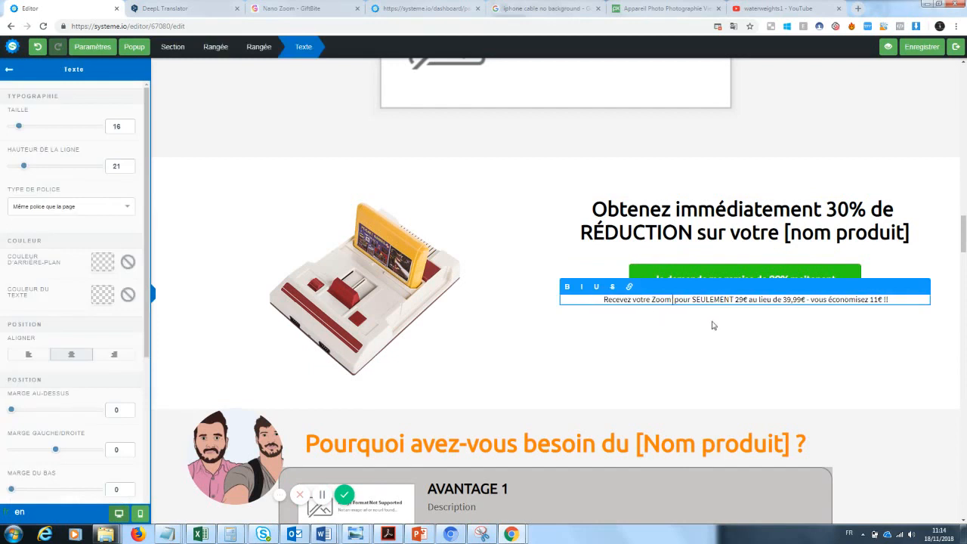
Set the offer subtext's price to 20€ and the savings to 19€
{"action": "left_click", "coordinate": [752, 319]}
{"action": "left_click", "coordinate": [744, 302]}
{"action": "key", "text": "BackSpace"}
{"action": "type", "text": "0"}
{"action": "left_click", "coordinate": [769, 333]}
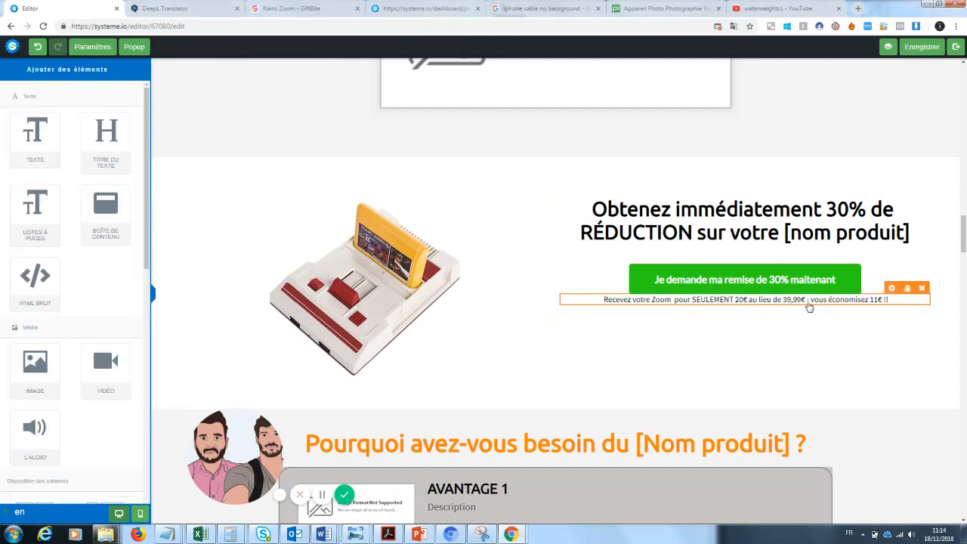
{"action": "left_click", "coordinate": [877, 300]}
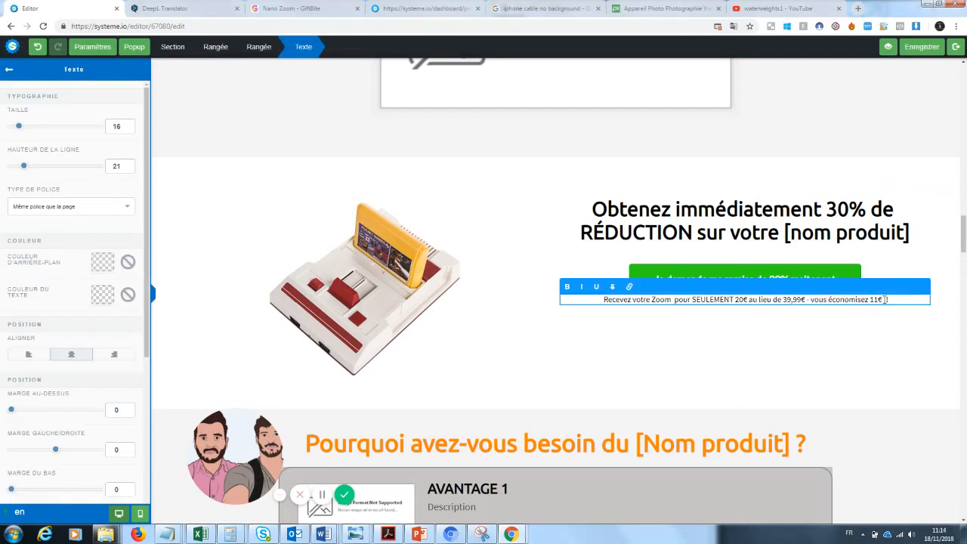
{"action": "key", "text": "BackSpace"}
{"action": "type", "text": "9"}
Replace the offer section's image with the tech-worlds-strongest-smartphone-lens photo from your uploaded images
{"action": "left_click", "coordinate": [451, 185]}
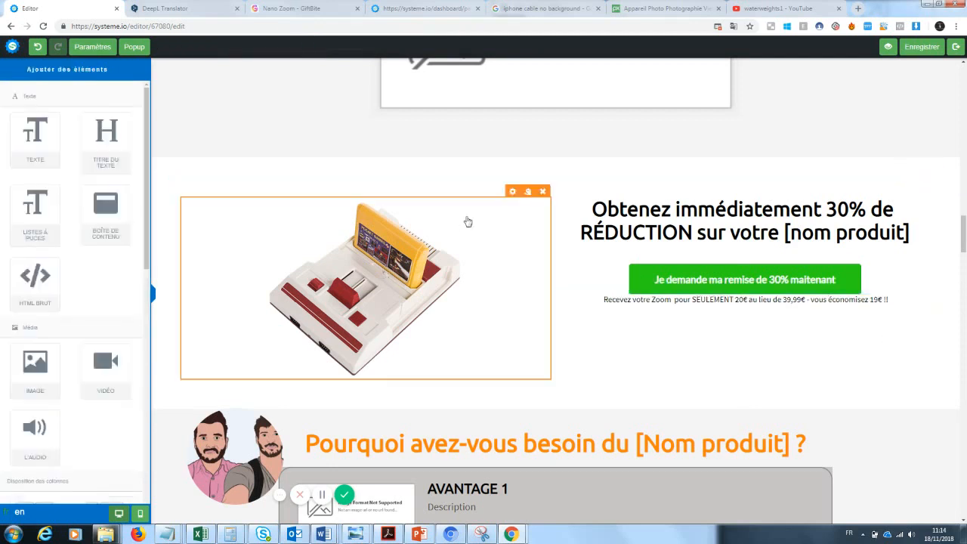
{"action": "left_click", "coordinate": [511, 190]}
{"action": "left_click", "coordinate": [108, 109]}
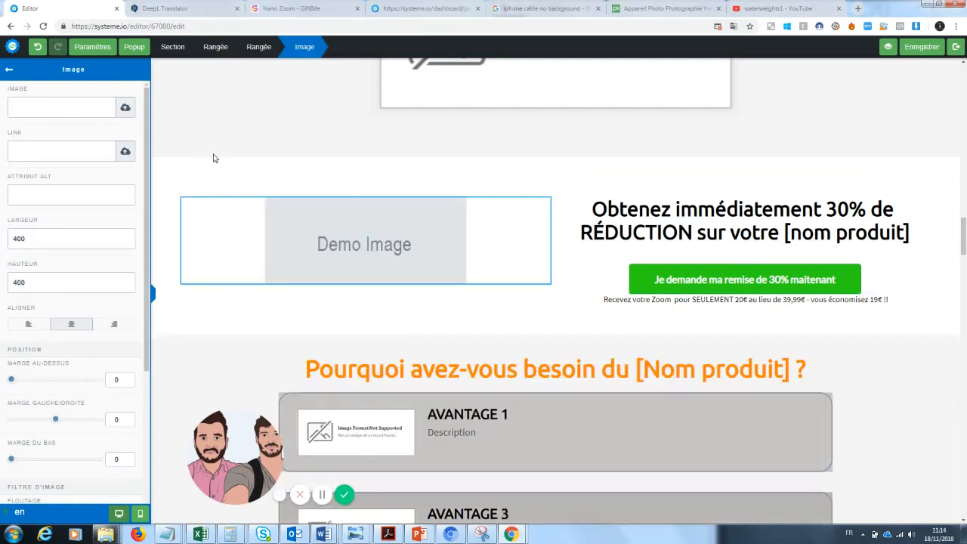
{"action": "left_click", "coordinate": [126, 108]}
{"action": "left_click", "coordinate": [489, 222]}
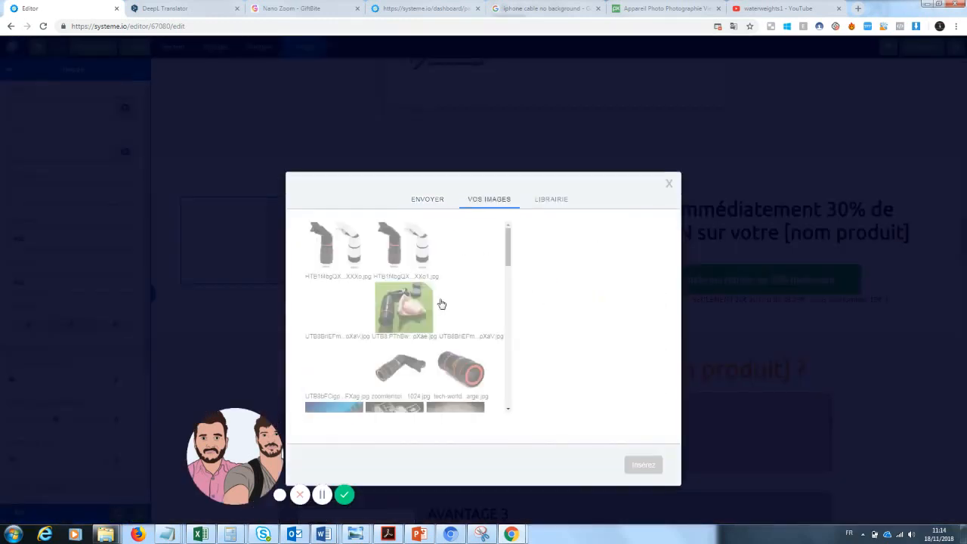
{"action": "left_click", "coordinate": [461, 369]}
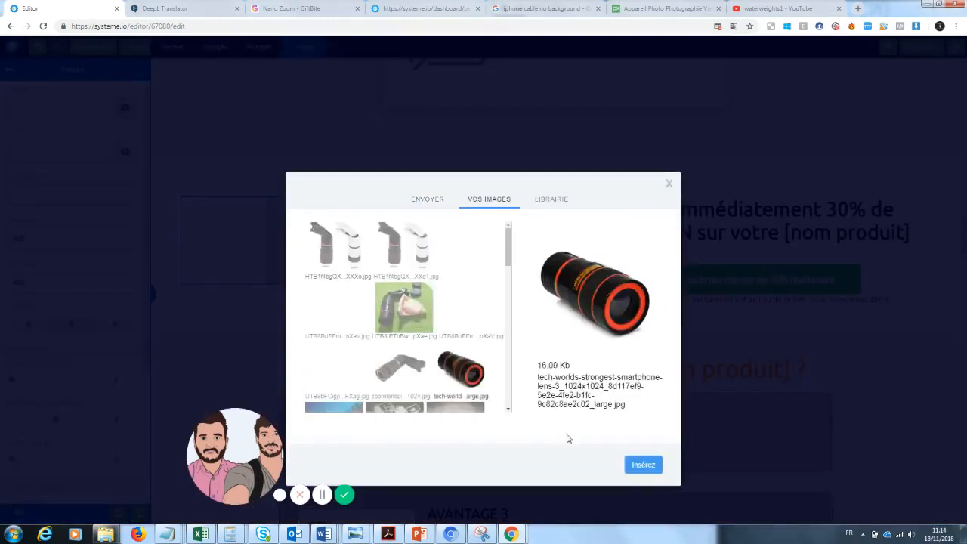
{"action": "left_click", "coordinate": [643, 465]}
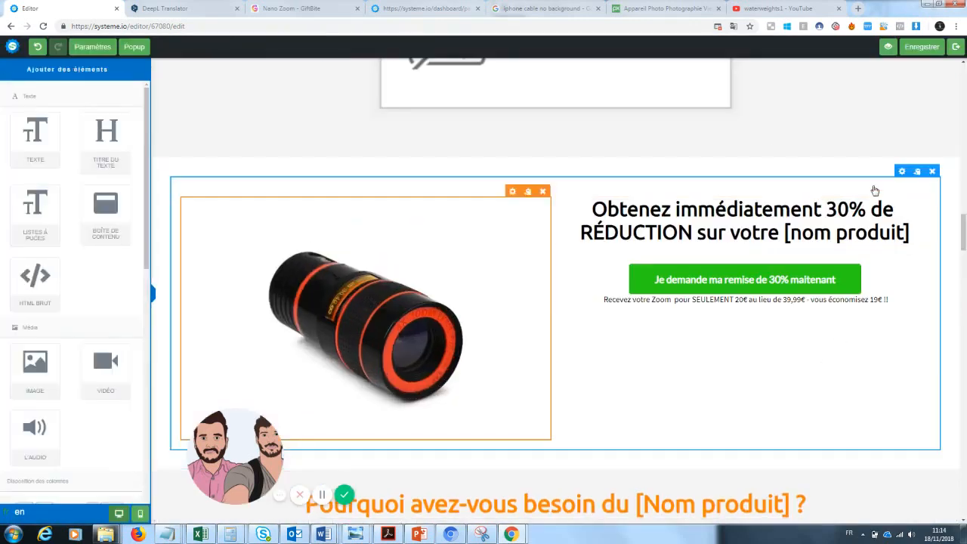
Replace [nom produit] in the offer heading with Zoom Photo
{"action": "left_click", "coordinate": [910, 233]}
{"action": "left_click_drag", "start_coordinate": [909, 232], "coordinate": [788, 236]}
{"action": "type", "text": "Zoo"}
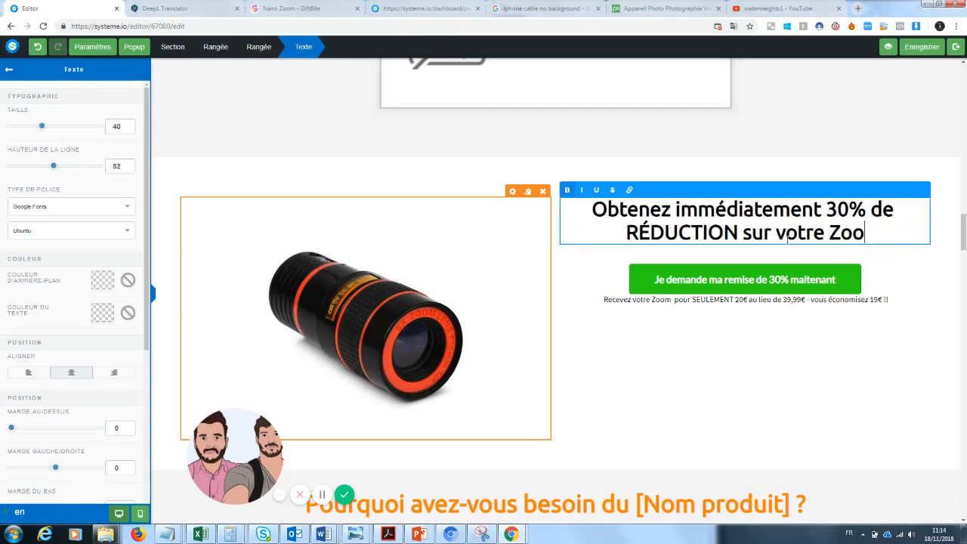
{"action": "type", "text": "m Photo"}
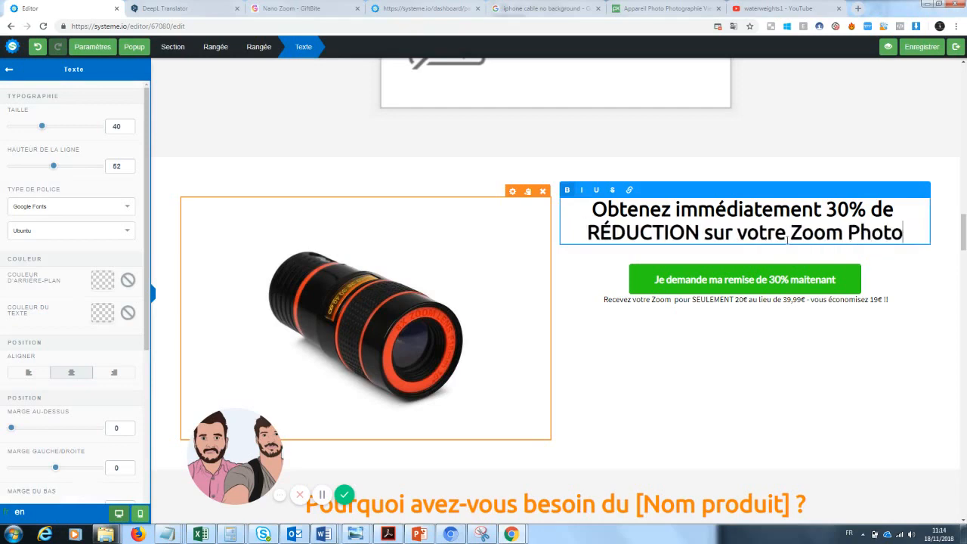
Change Photo to Téléphone at the end of the offer heading
{"action": "left_click", "coordinate": [962, 220]}
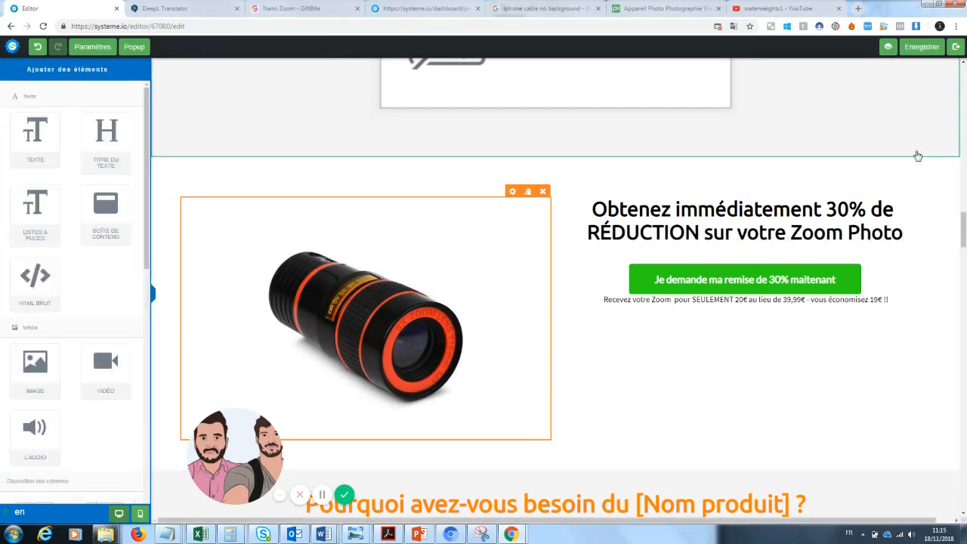
{"action": "mouse_move", "coordinate": [963, 220]}
{"action": "left_mouse_down"}
{"action": "mouse_move", "coordinate": [966, 71]}
{"action": "mouse_move", "coordinate": [964, 242]}
{"action": "mouse_move", "coordinate": [964, 215]}
{"action": "mouse_move", "coordinate": [964, 226]}
{"action": "left_mouse_up"}
{"action": "left_click", "coordinate": [905, 263]}
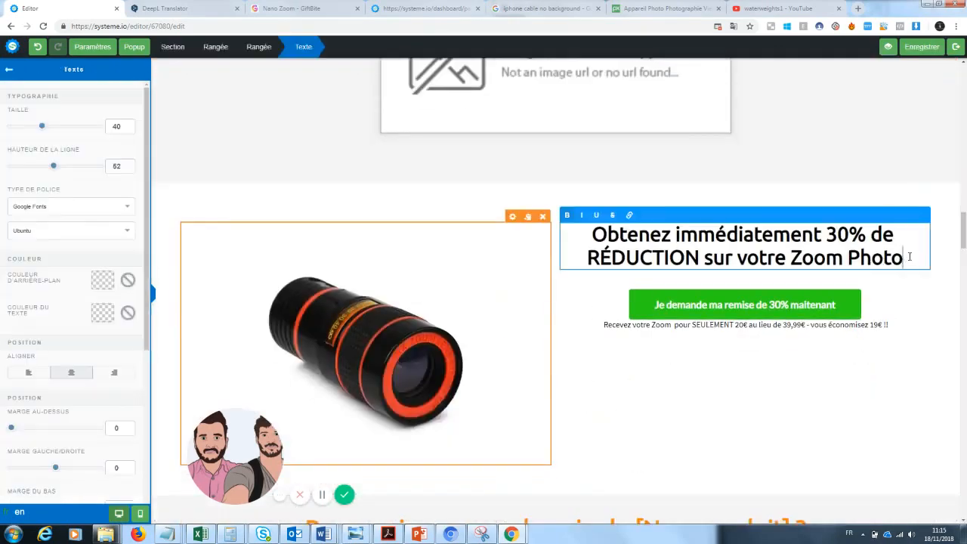
{"action": "left_click_drag", "start_coordinate": [905, 263], "coordinate": [840, 263]}
{"action": "type", "text": "Téléphone"}
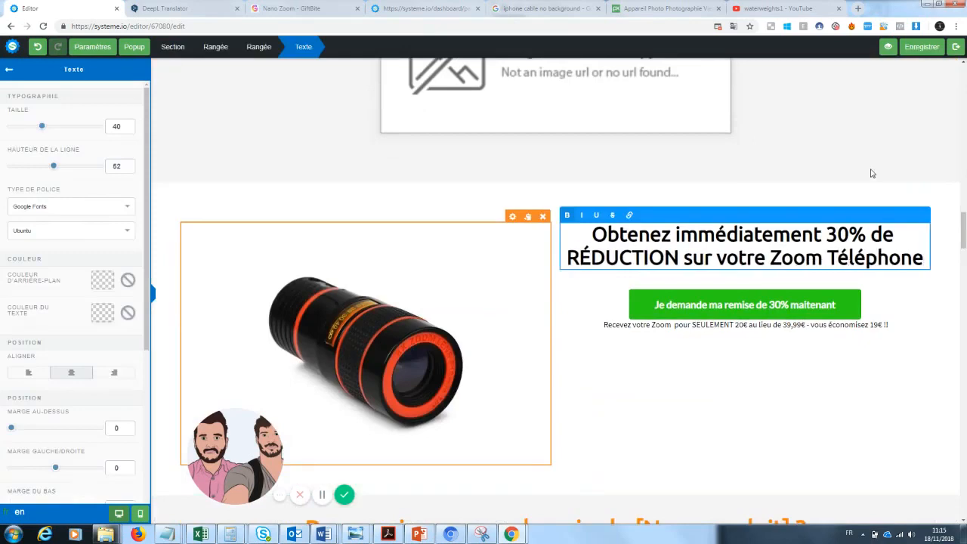
Rename the product in the page's top headline from Zoom Téléphone to Zoom' Pro
{"action": "left_click_drag", "start_coordinate": [963, 226], "coordinate": [964, 76]}
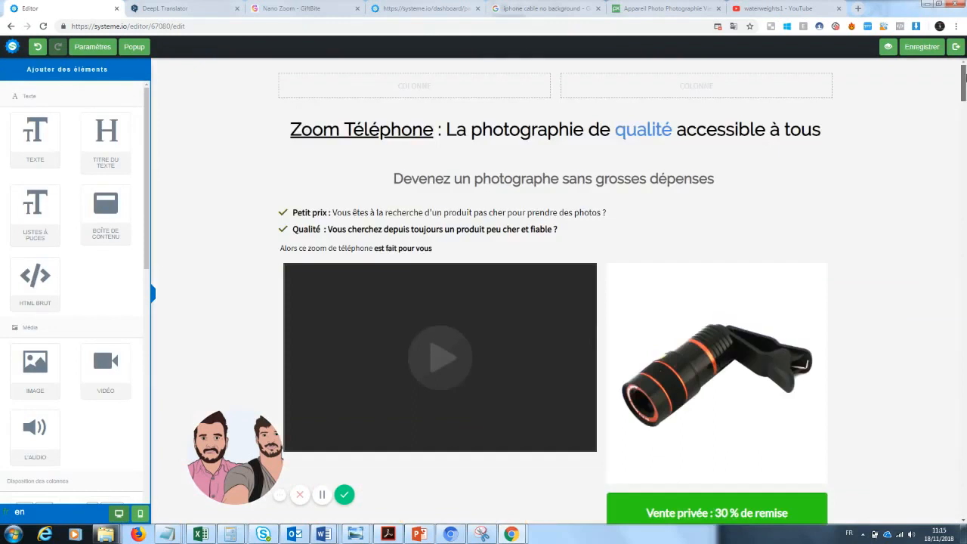
{"action": "left_click", "coordinate": [434, 129]}
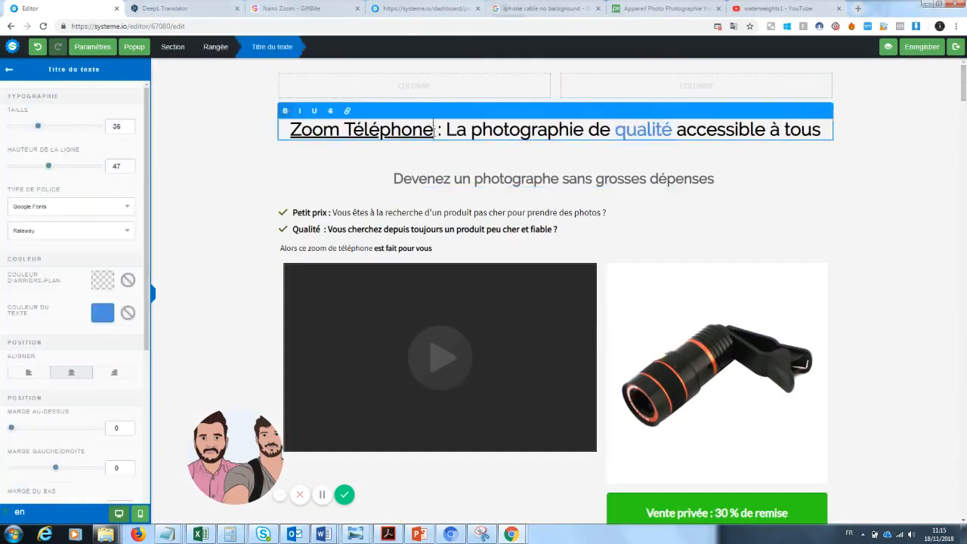
{"action": "left_click_drag", "start_coordinate": [435, 129], "coordinate": [340, 129]}
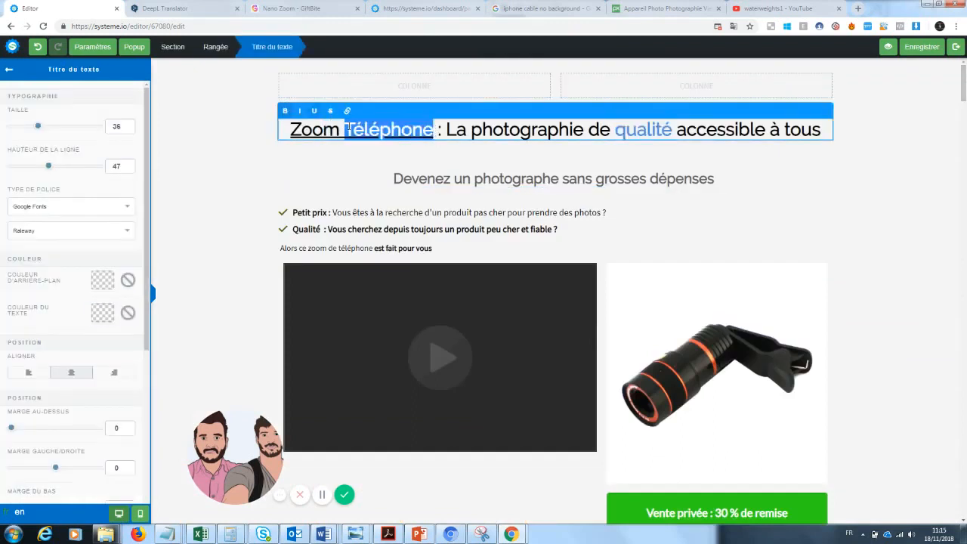
{"action": "key", "text": "BackSpace"}
{"action": "type", "text": "' Pro"}
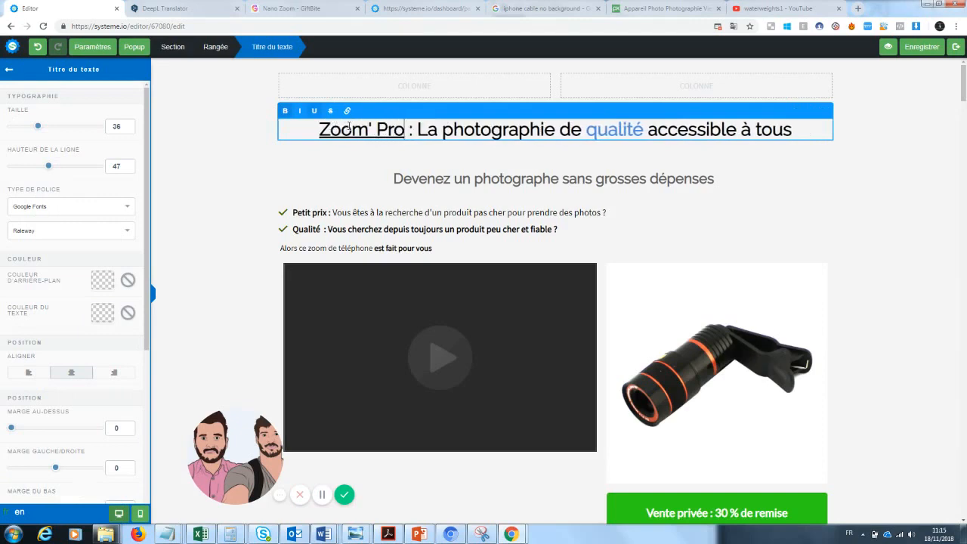
Change Téléphone in the offer heading to 'pro, making it Zoom'pro
{"action": "left_click", "coordinate": [826, 225]}
{"action": "left_click_drag", "start_coordinate": [964, 87], "coordinate": [824, 221]}
{"action": "left_click", "coordinate": [813, 223]}
{"action": "key", "text": "BackSpace"}
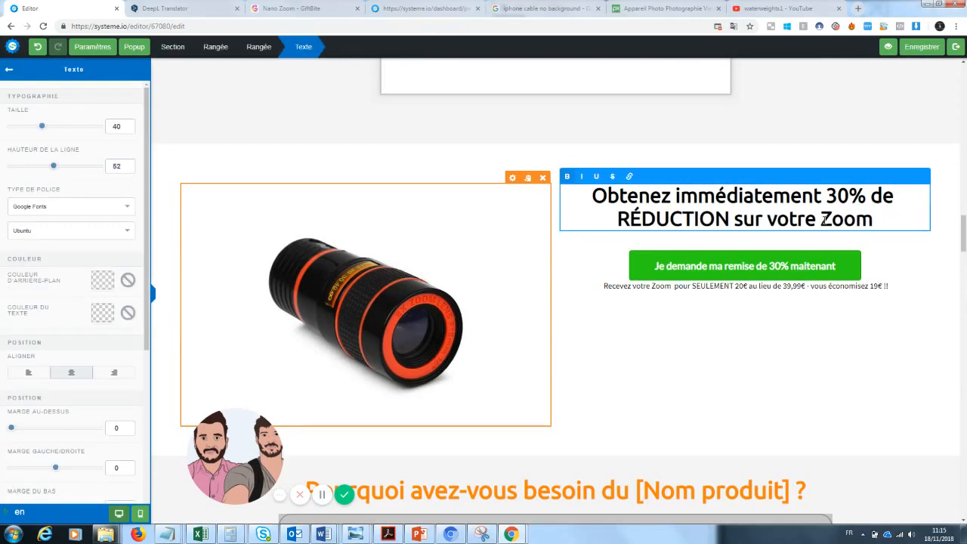
{"action": "type", "text": "'pro"}
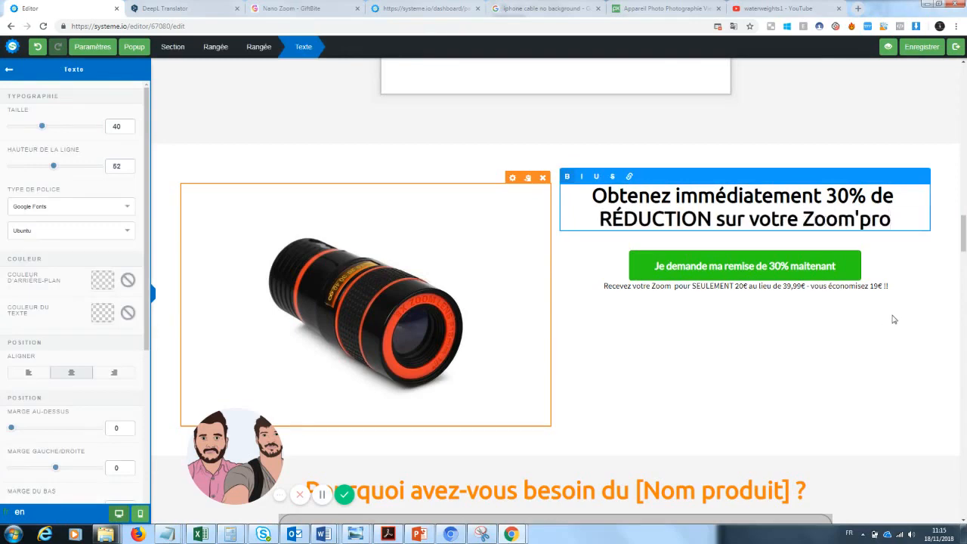
Delete the customer testimonials section
{"action": "left_click", "coordinate": [894, 319]}
{"action": "left_click_drag", "start_coordinate": [963, 234], "coordinate": [963, 214]}
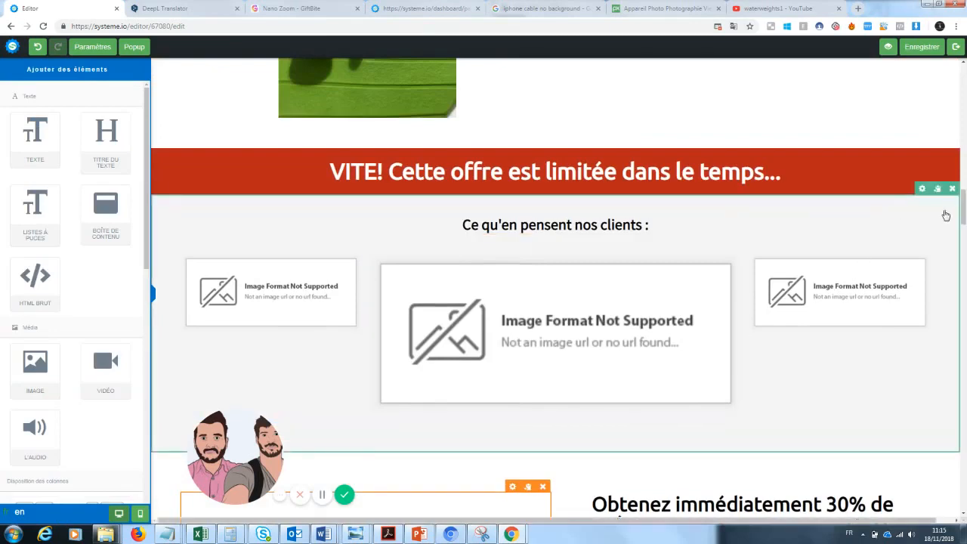
{"action": "left_click", "coordinate": [951, 188]}
{"action": "left_click", "coordinate": [529, 89]}
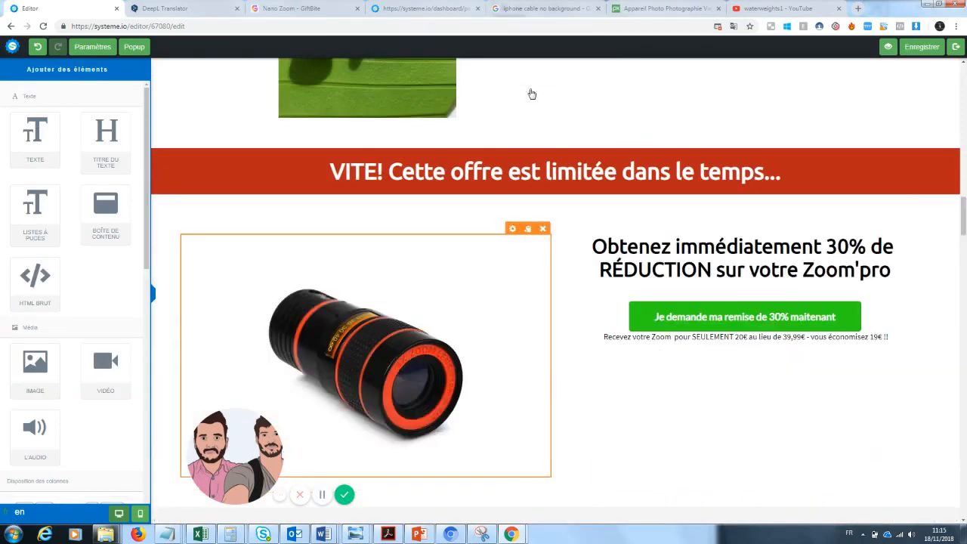
Undo the testimonials section deletion
{"action": "scroll", "coordinate": [471, 346], "scroll_direction": "up", "scroll_amount": 5}
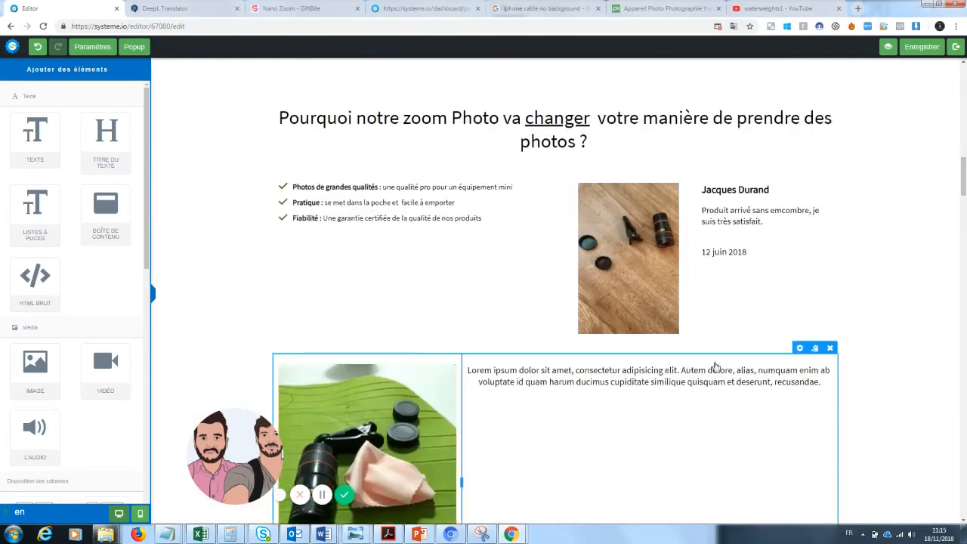
{"action": "left_click_drag", "start_coordinate": [964, 188], "coordinate": [964, 221]}
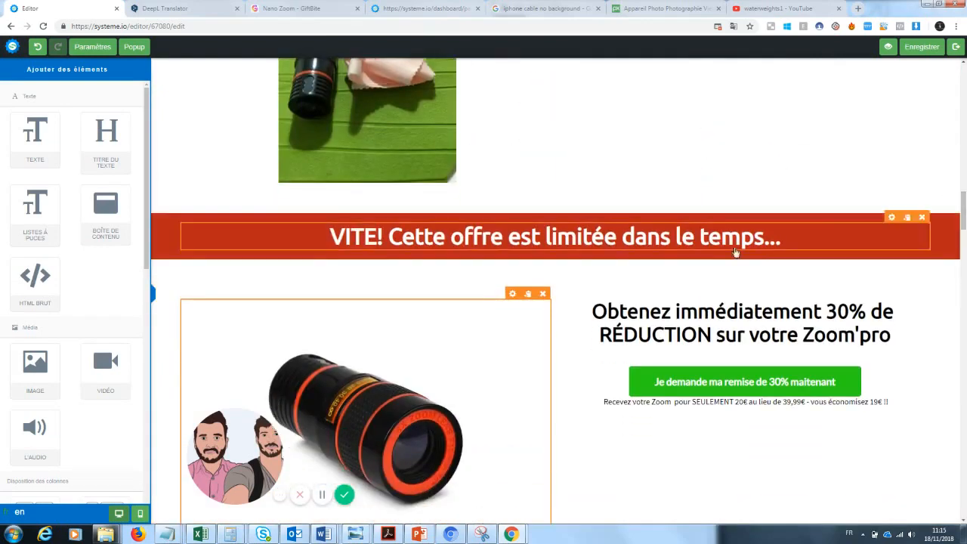
{"action": "left_click", "coordinate": [37, 46]}
Replace [Nom produit] in the orange benefits heading with Zoom Pro
{"action": "scroll", "coordinate": [903, 246], "scroll_direction": "down", "scroll_amount": 3}
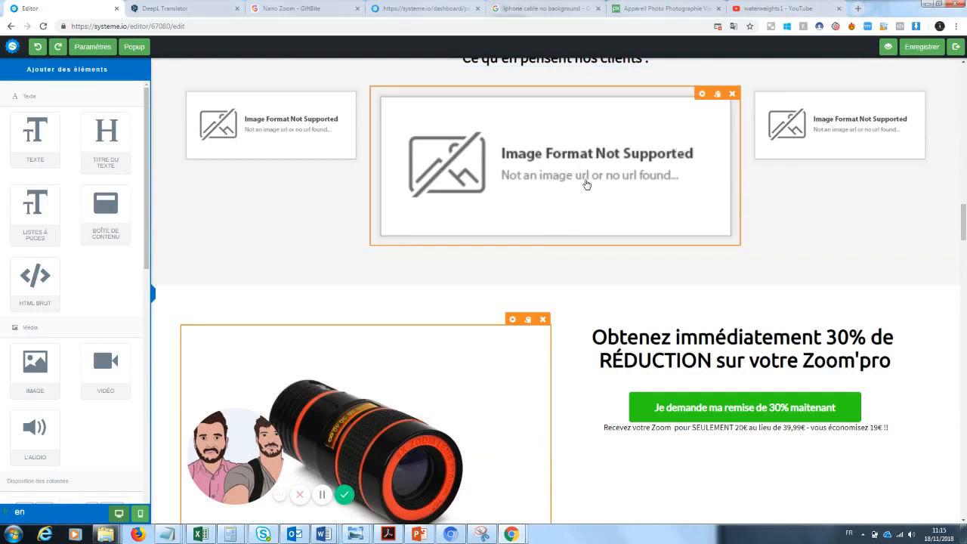
{"action": "left_click_drag", "start_coordinate": [963, 222], "coordinate": [963, 264]}
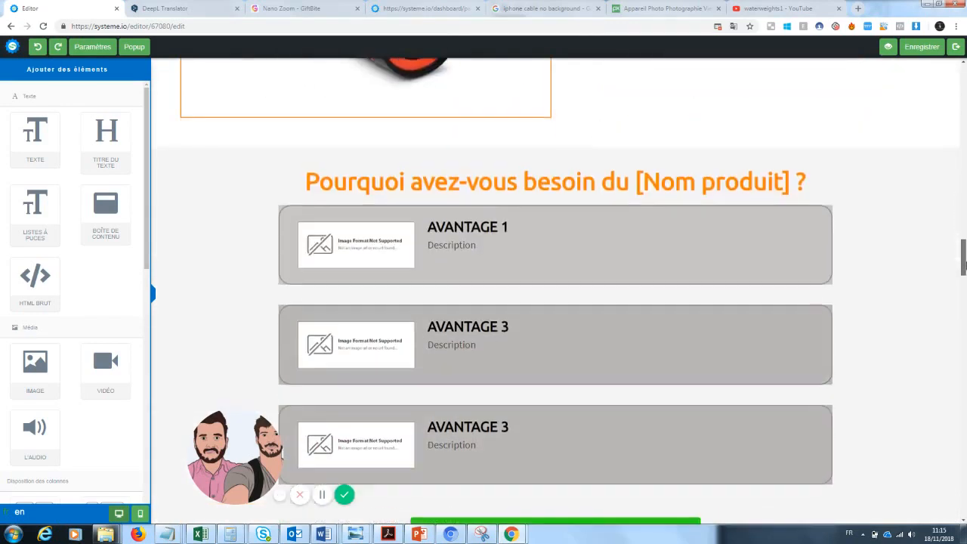
{"action": "left_click", "coordinate": [746, 186]}
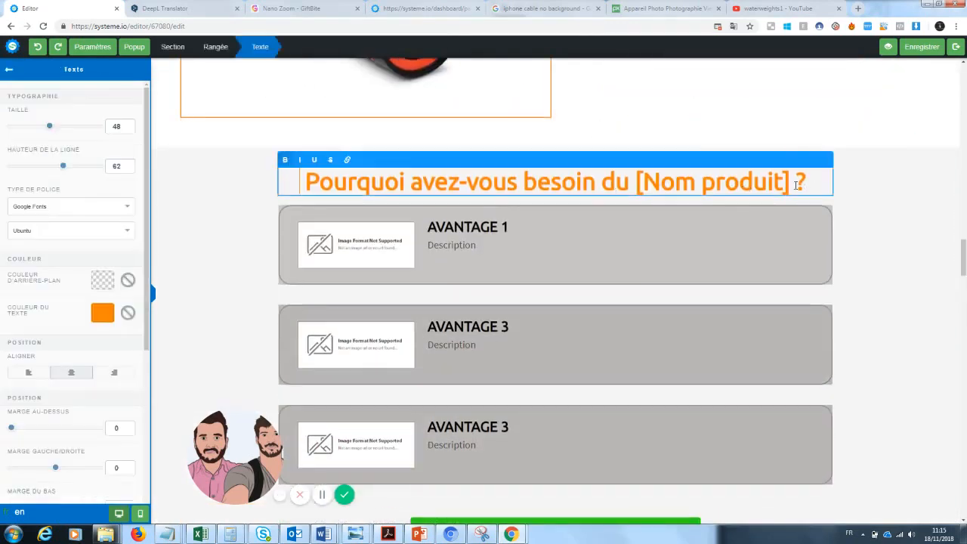
{"action": "left_click_drag", "start_coordinate": [789, 186], "coordinate": [650, 187]}
{"action": "type", "text": "Zoom "}
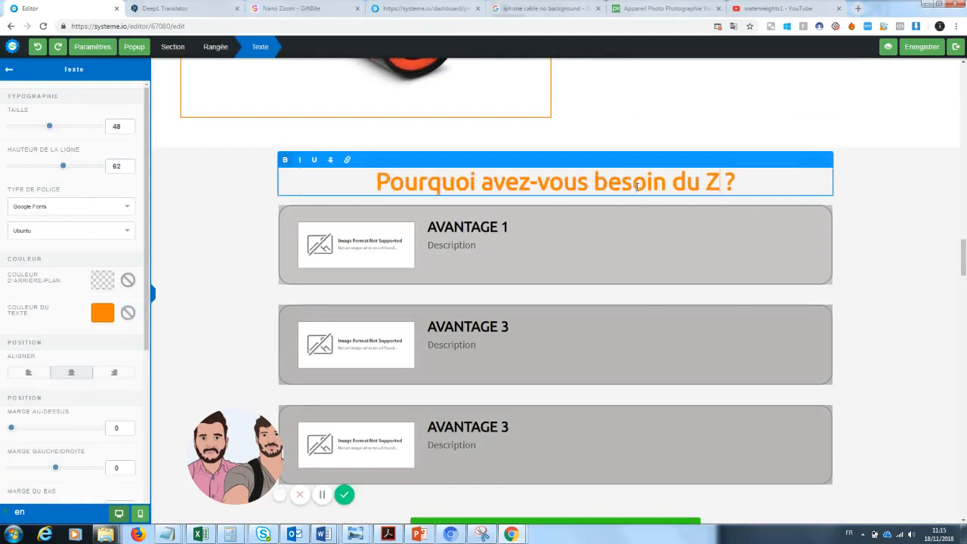
{"action": "type", "text": "Pro"}
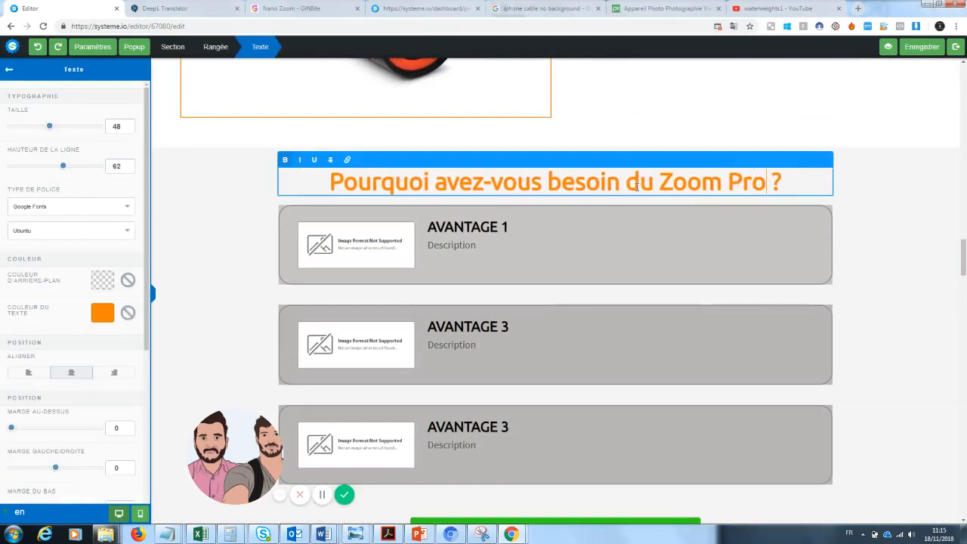
{"action": "left_click", "coordinate": [370, 247]}
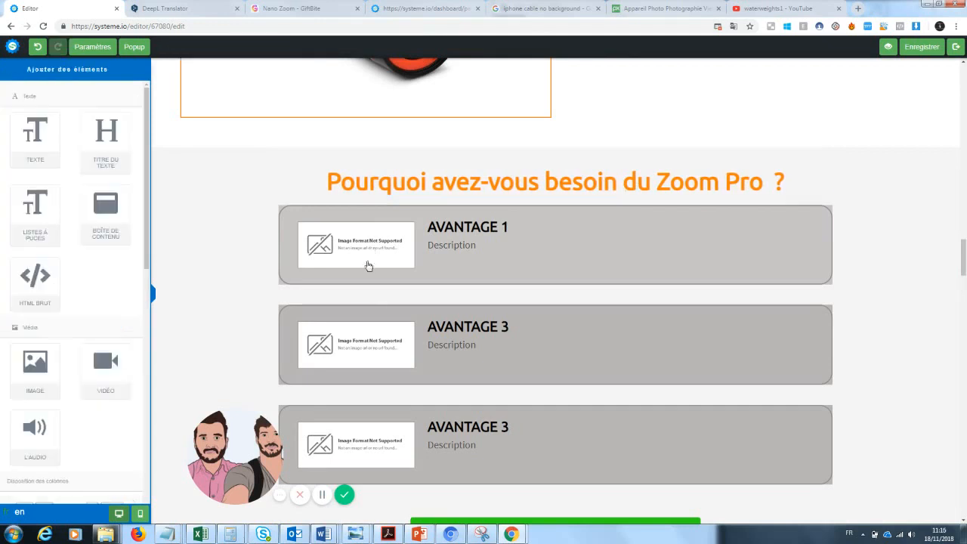
Replace the first benefit's placeholder image with film-1668918_960_720.jpg from the uploaded images
{"action": "left_click", "coordinate": [362, 253]}
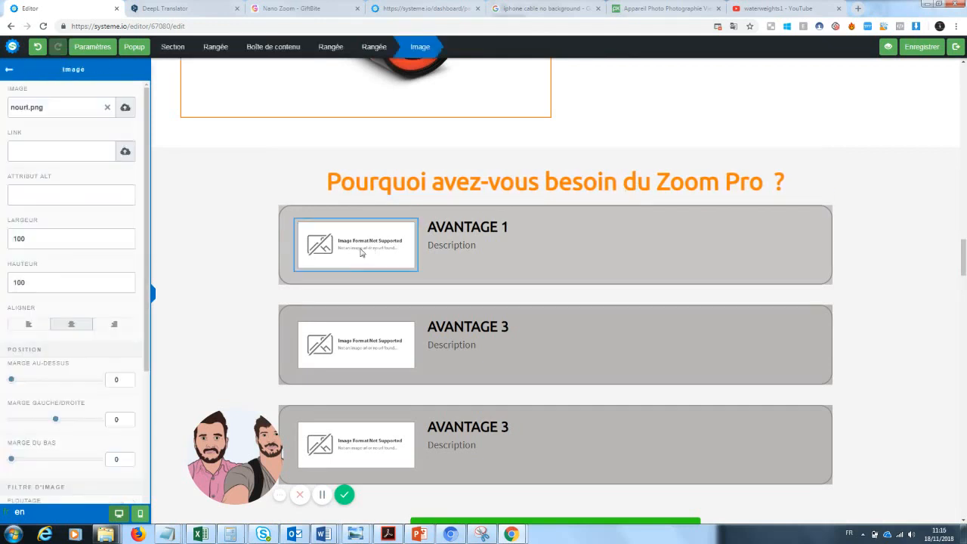
{"action": "left_click", "coordinate": [108, 109]}
{"action": "left_click", "coordinate": [124, 108]}
{"action": "left_click", "coordinate": [489, 219]}
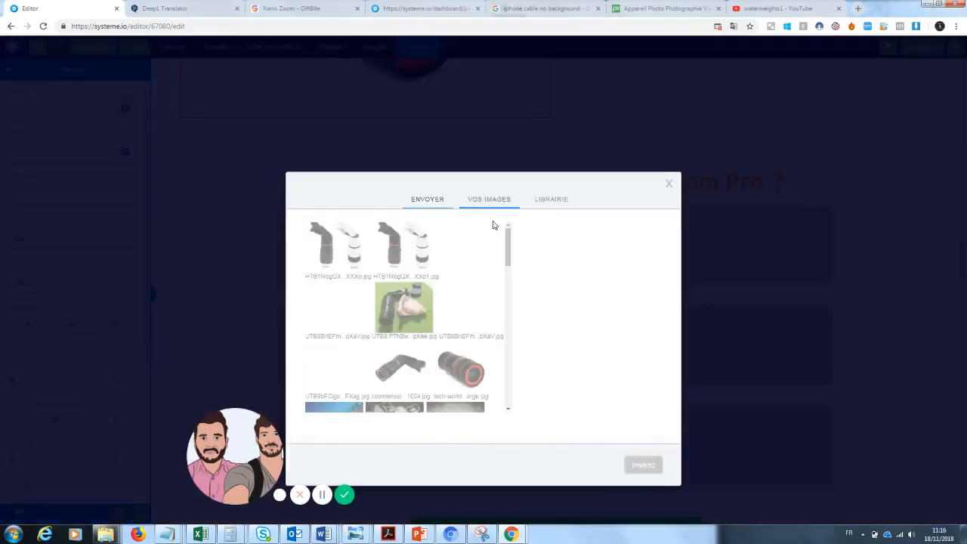
{"action": "scroll", "coordinate": [408, 317], "scroll_direction": "down", "scroll_amount": 2}
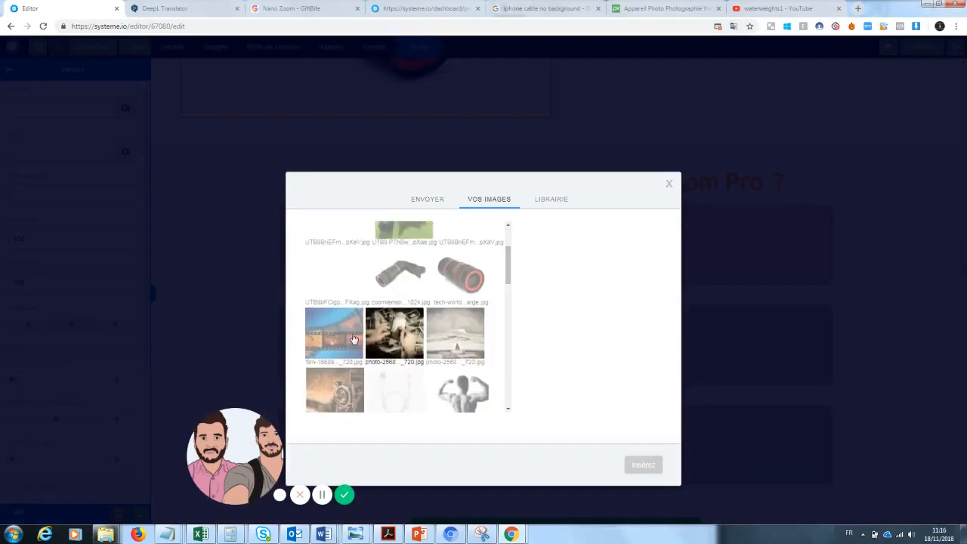
{"action": "left_click", "coordinate": [334, 332]}
{"action": "left_click", "coordinate": [653, 464]}
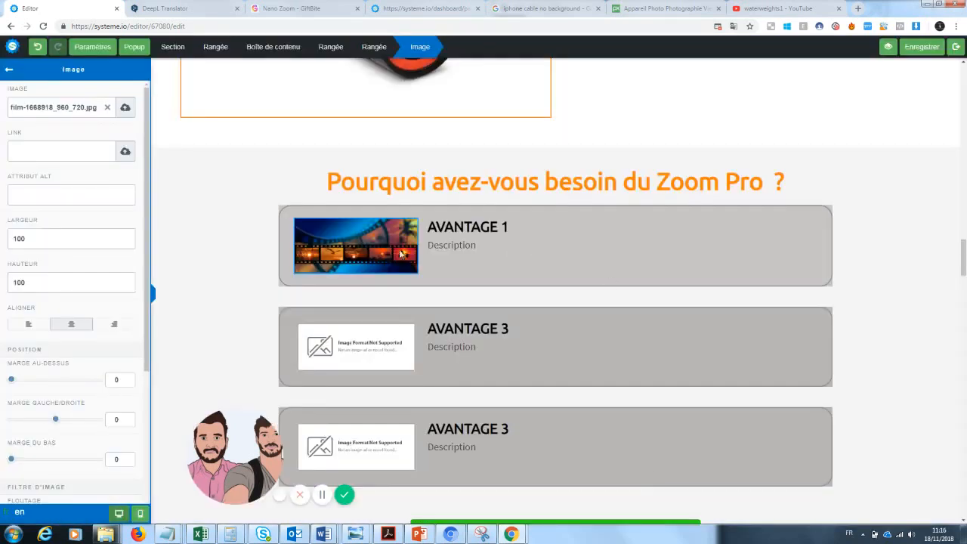
Replace the second benefit's placeholder image with photo-256887_960_720.jpg from the uploaded images
{"action": "left_click", "coordinate": [348, 344]}
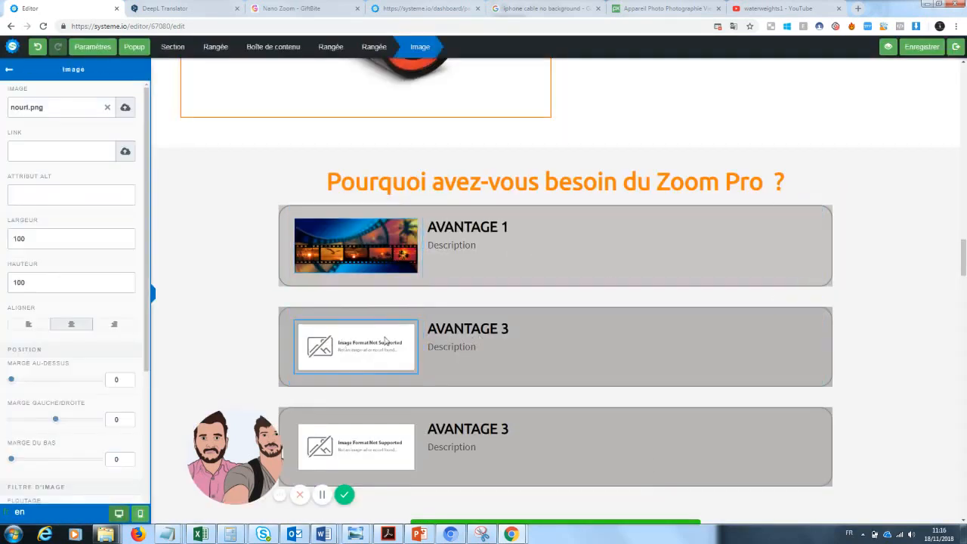
{"action": "left_click", "coordinate": [370, 349]}
{"action": "left_click", "coordinate": [107, 109]}
{"action": "left_click", "coordinate": [125, 108]}
{"action": "left_click", "coordinate": [500, 225]}
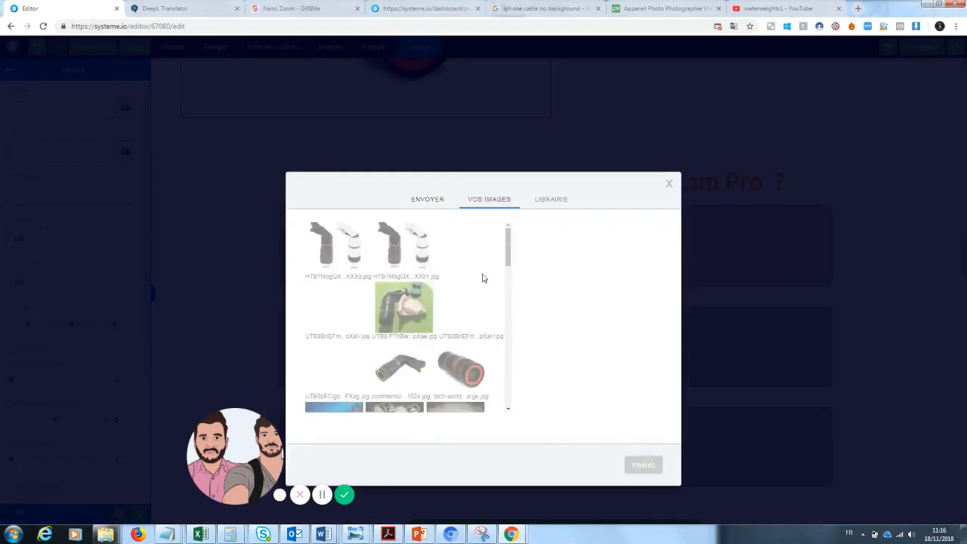
{"action": "scroll", "coordinate": [395, 277], "scroll_direction": "down", "scroll_amount": 5}
{"action": "left_click", "coordinate": [395, 276]}
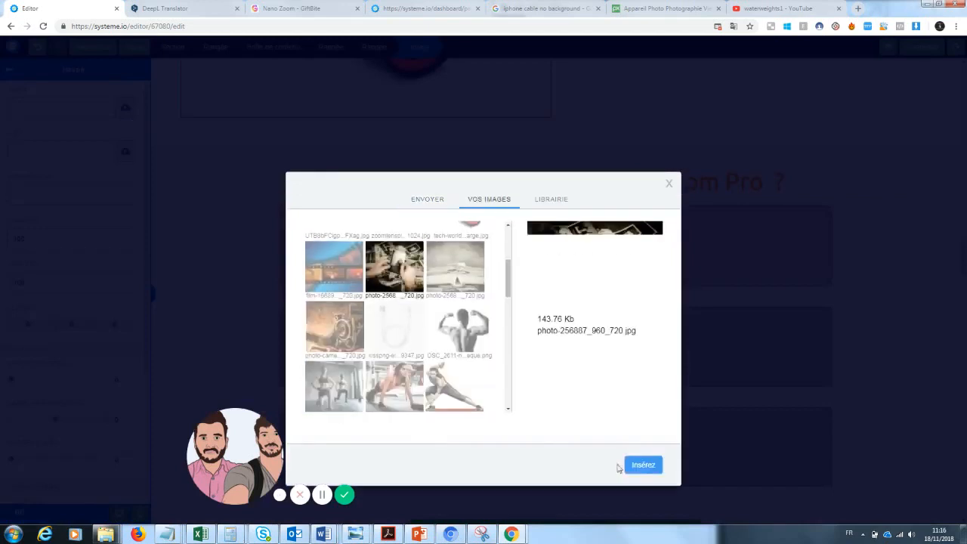
{"action": "left_click", "coordinate": [639, 464]}
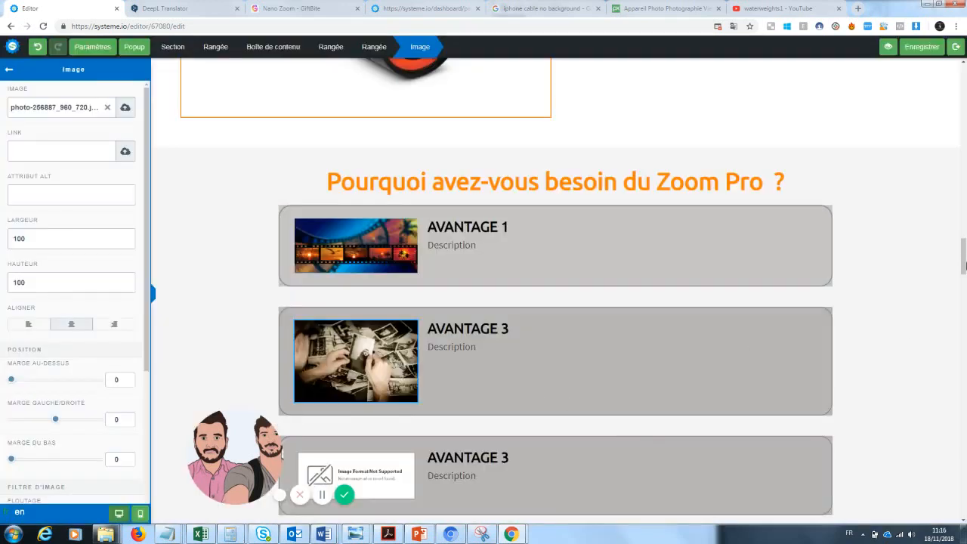
Replace the third benefit's placeholder image with photo-camera-219958_960_720.jpg from the uploaded images
{"action": "left_click", "coordinate": [930, 272]}
{"action": "scroll", "coordinate": [930, 272], "scroll_direction": "down", "scroll_amount": 3}
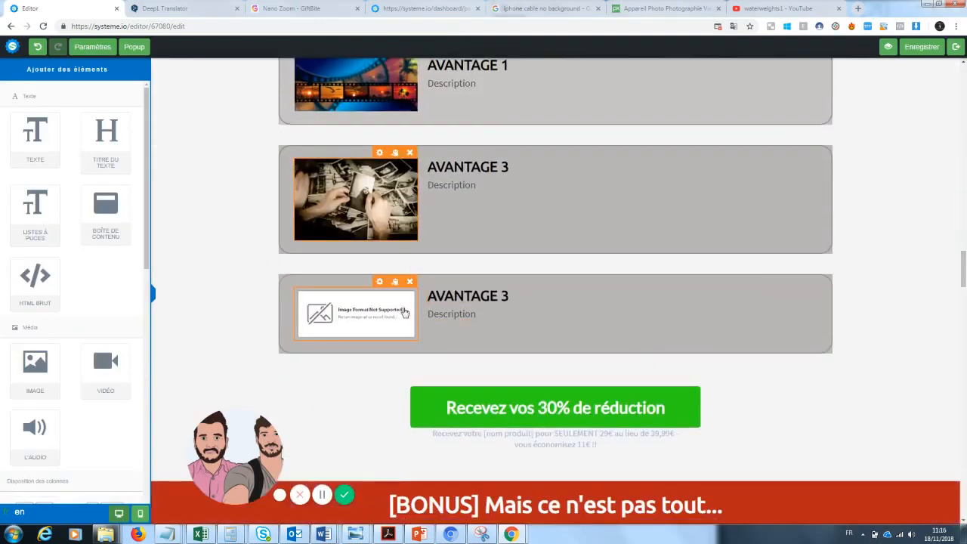
{"action": "left_click", "coordinate": [404, 312]}
{"action": "left_click", "coordinate": [381, 420]}
{"action": "left_click", "coordinate": [382, 301]}
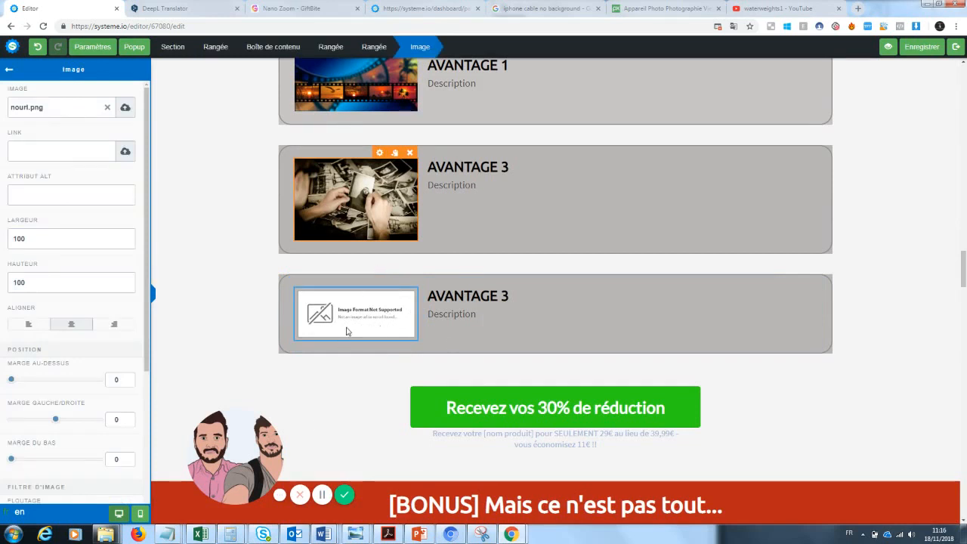
{"action": "left_click", "coordinate": [369, 315]}
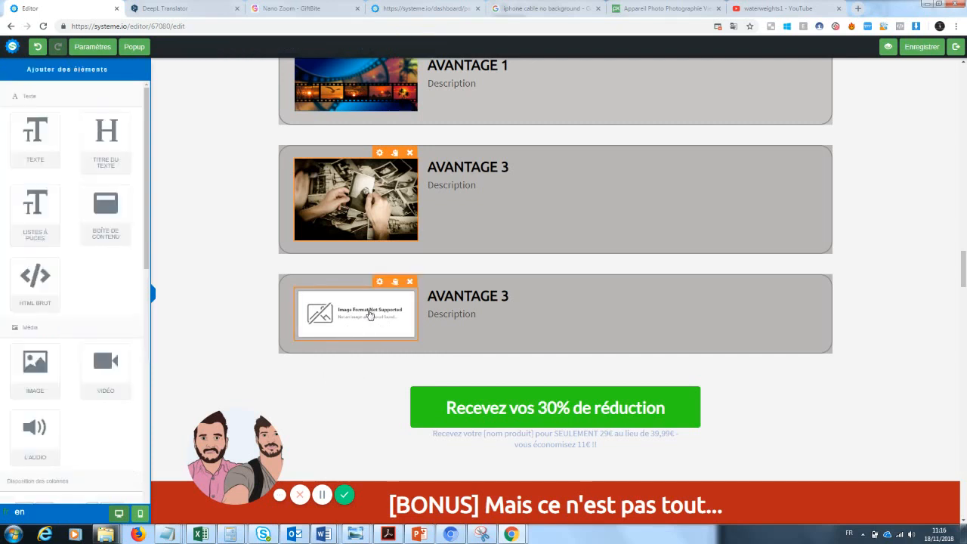
{"action": "left_click", "coordinate": [380, 284]}
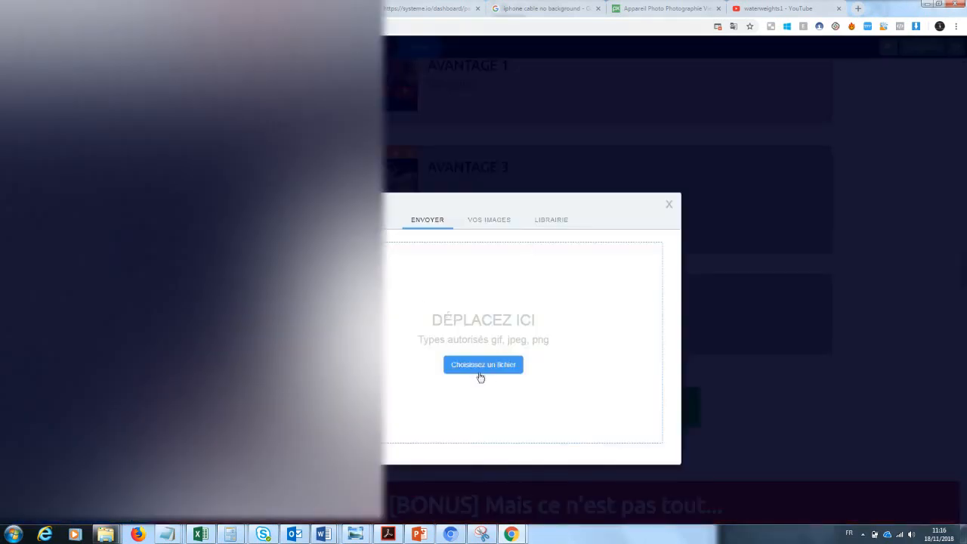
{"action": "left_click", "coordinate": [483, 364]}
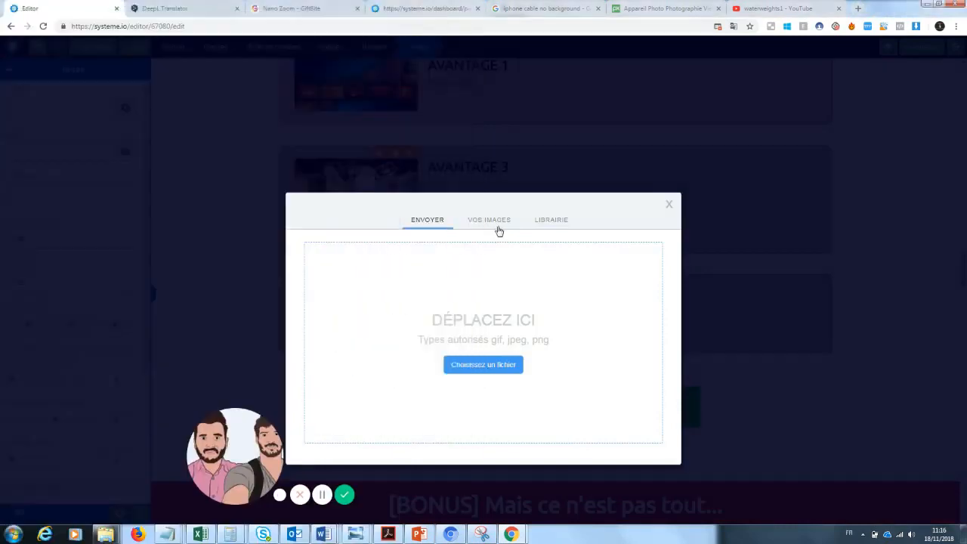
{"action": "left_click", "coordinate": [497, 225]}
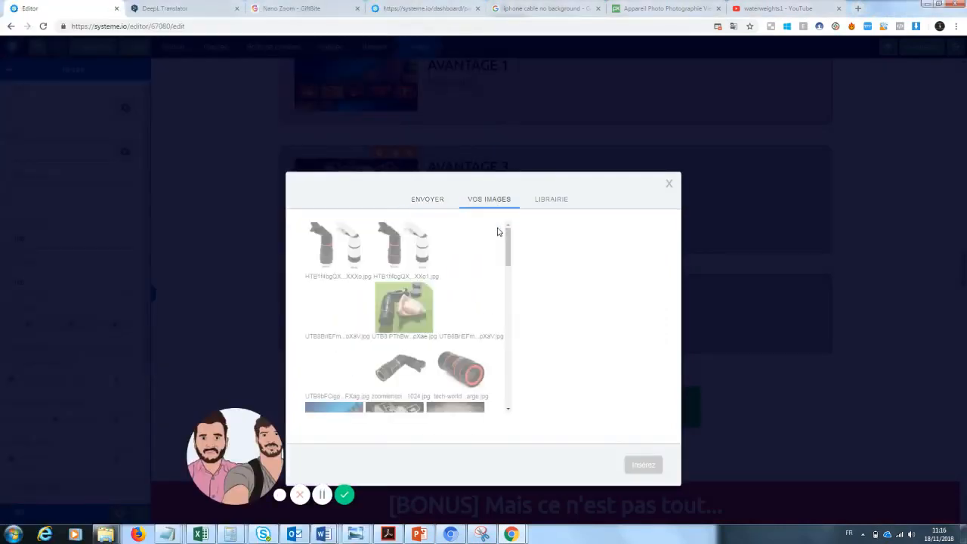
{"action": "scroll", "coordinate": [497, 232], "scroll_direction": "down", "scroll_amount": 3}
{"action": "left_click", "coordinate": [334, 364]}
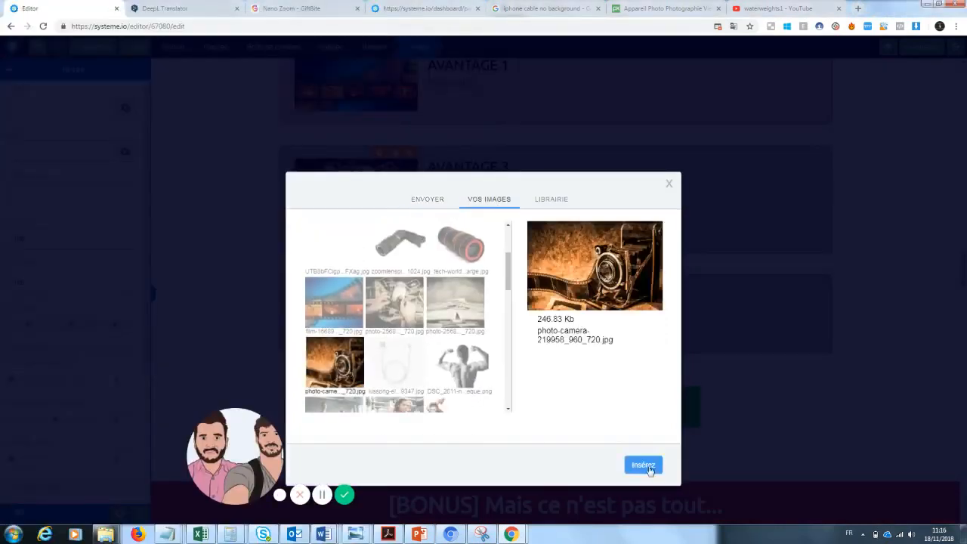
{"action": "left_click", "coordinate": [642, 465]}
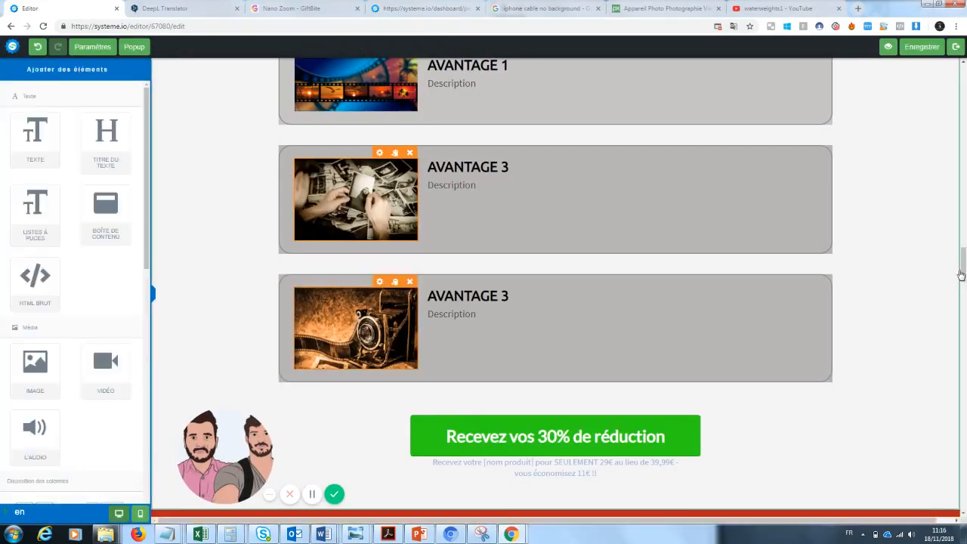
Rename the first benefit's title AVANTAGE 1 to Pratique
{"action": "scroll", "coordinate": [964, 267], "scroll_direction": "up", "scroll_amount": 2}
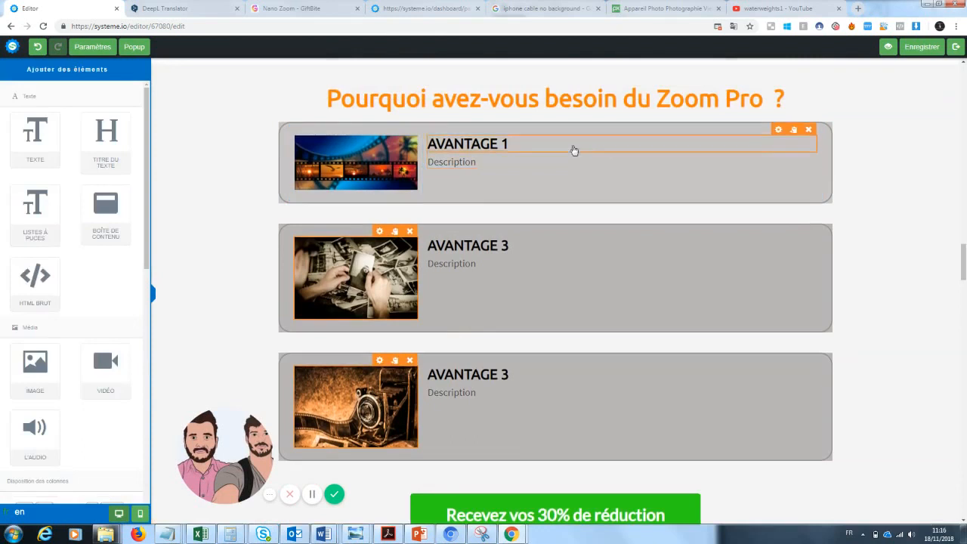
{"action": "left_click", "coordinate": [514, 151]}
{"action": "left_click_drag", "start_coordinate": [512, 144], "coordinate": [424, 142]}
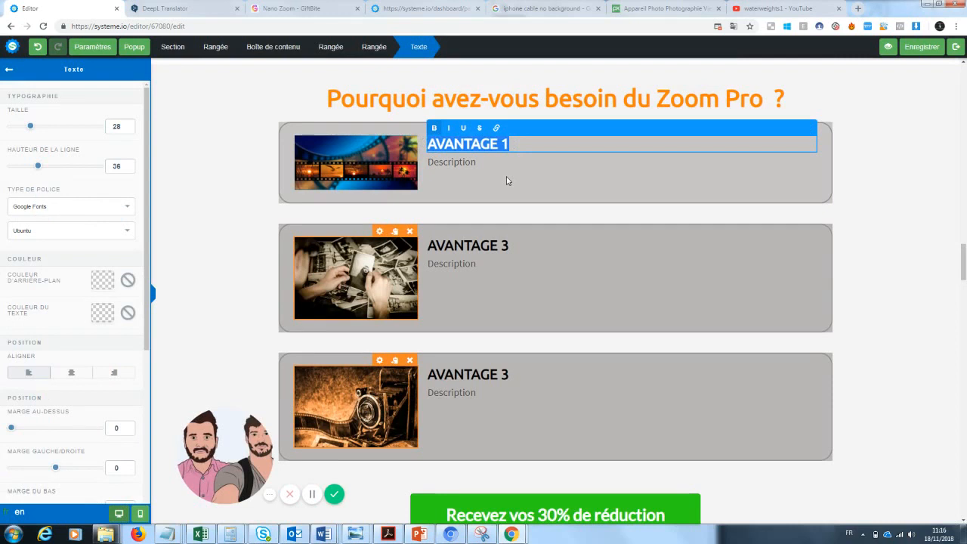
{"action": "type", "text": "Pratique"}
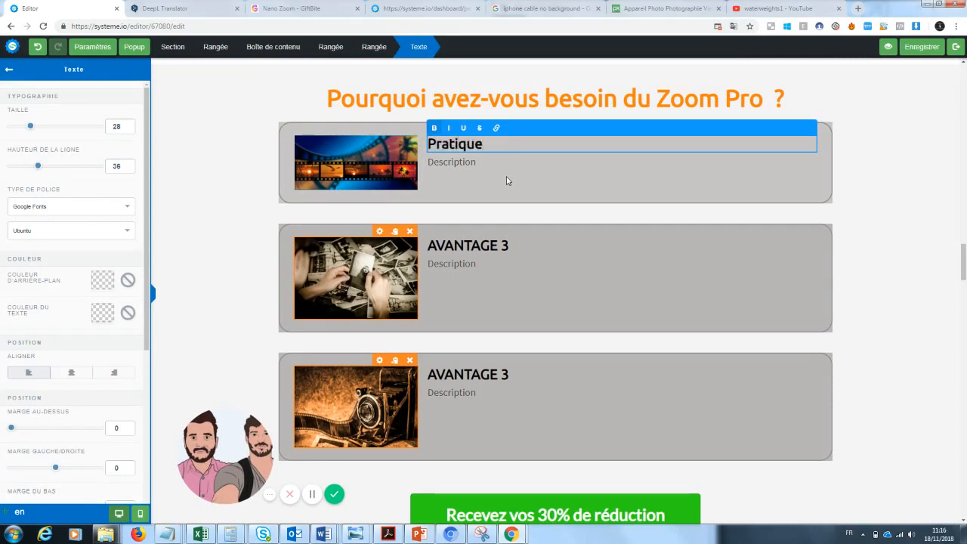
Replace the first benefit's description with two lines: 'adaptable samsung, apple' and 'on a toujours notre téléphone sur nous'
{"action": "left_click", "coordinate": [462, 164]}
{"action": "left_click_drag", "start_coordinate": [482, 161], "coordinate": [422, 166]}
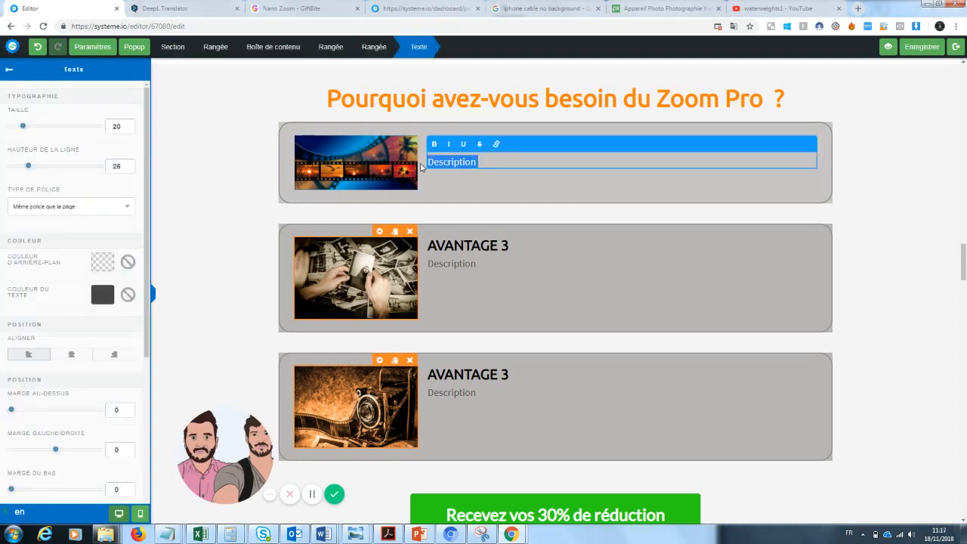
{"action": "key", "text": "BackSpace"}
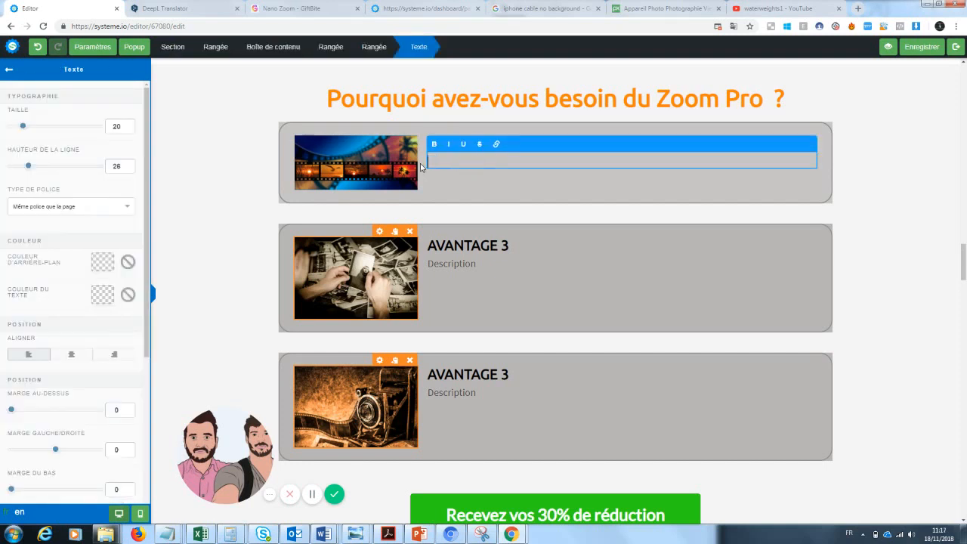
{"action": "type", "text": "adaptable samsung, apple"}
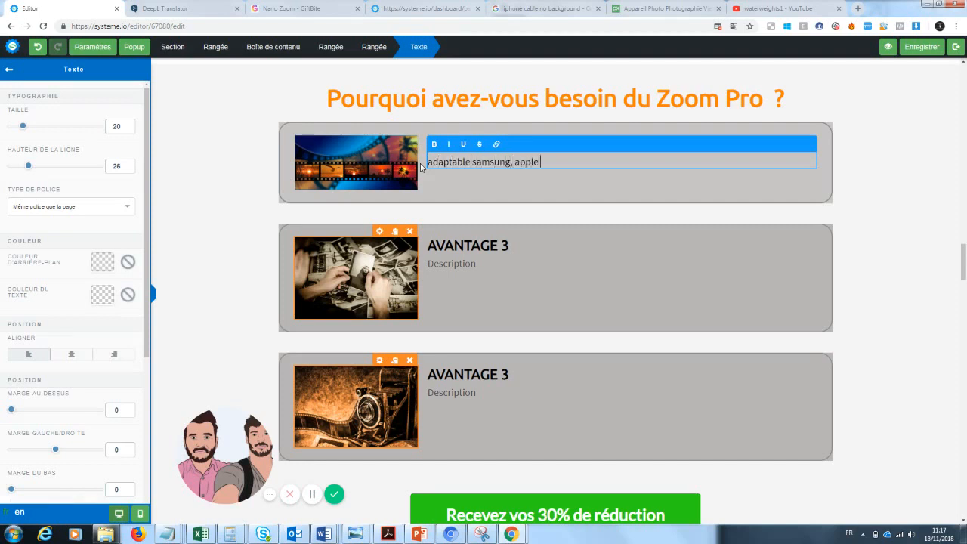
{"action": "key", "text": "Return"}
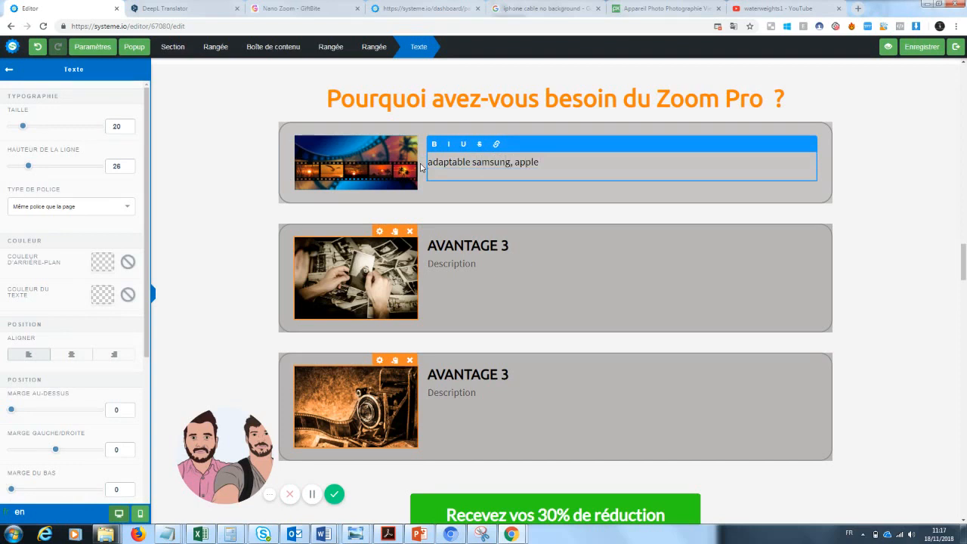
{"action": "type", "text": "on a toujours notre télépho"}
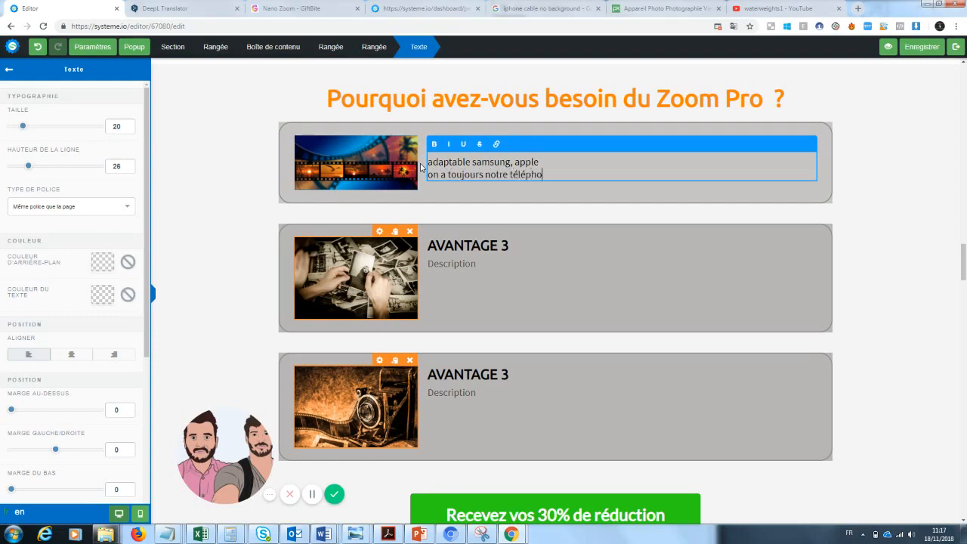
{"action": "type", "text": "ne sur nous"}
{"action": "left_click", "coordinate": [492, 195]}
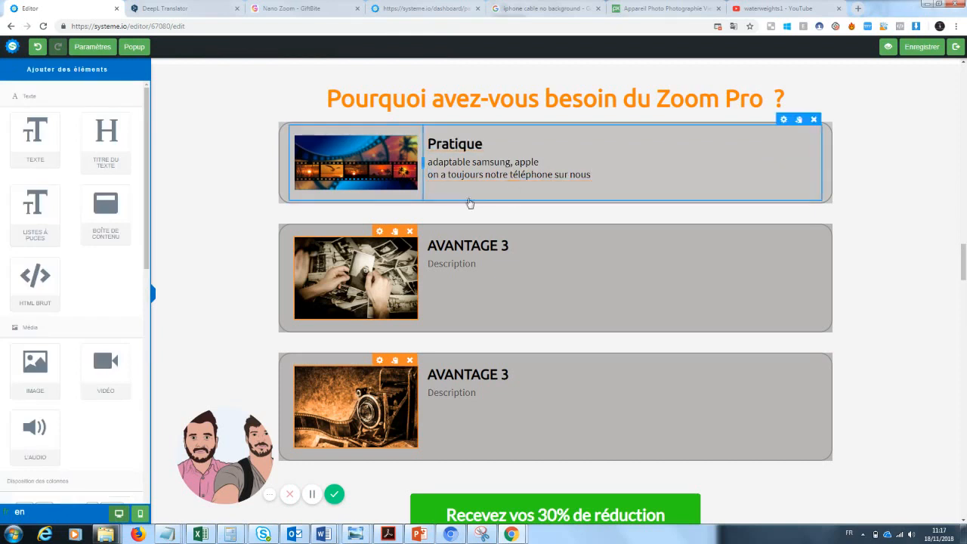
Renumber the second benefit's title from AVANTAGE 3 to AVANTAGE 2
{"action": "left_click", "coordinate": [511, 246]}
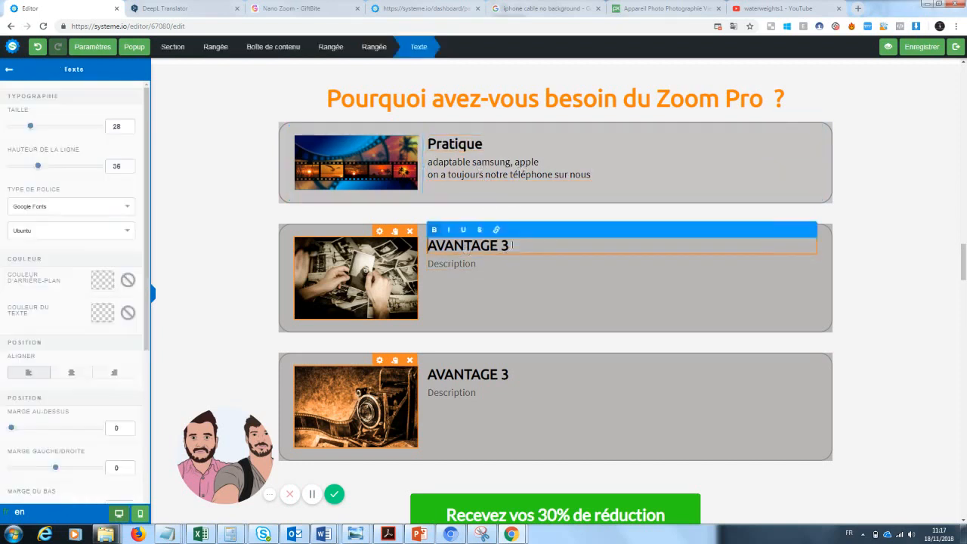
{"action": "key", "text": "BackSpace"}
{"action": "type", "text": "2"}
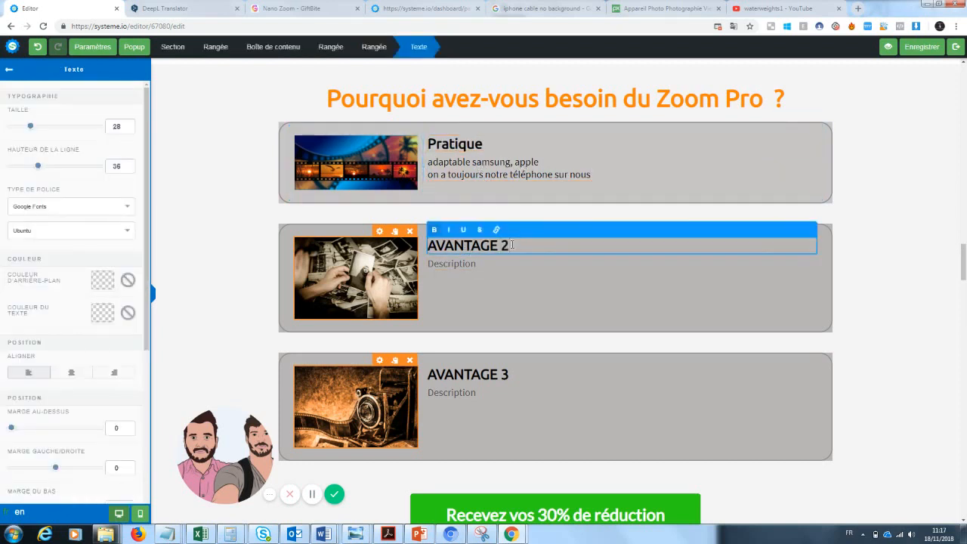
Write the second benefit's description, from 'Les photos sont un moyens de garder un souvenir du passé...' to 'prendre une belle photo.'
{"action": "left_click", "coordinate": [466, 276]}
{"action": "left_click", "coordinate": [481, 262]}
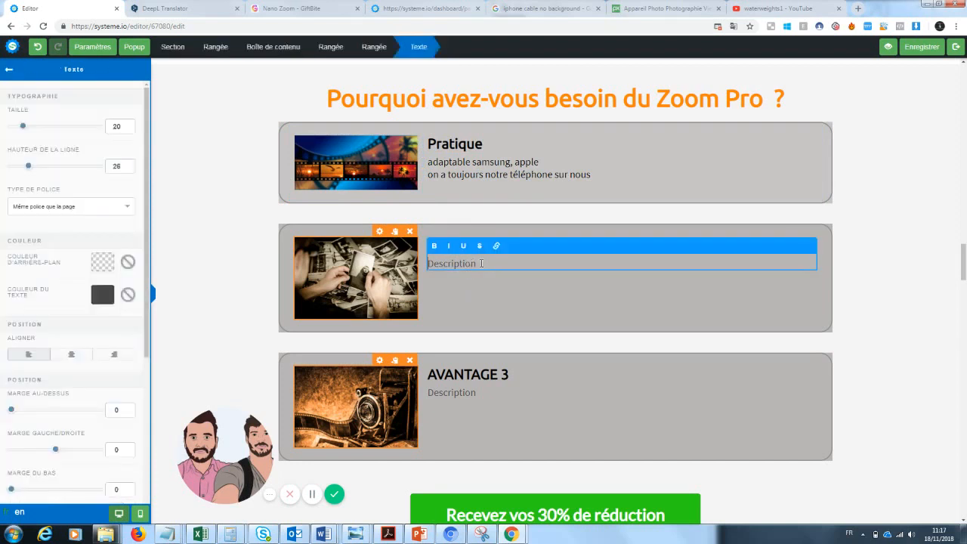
{"action": "double_click", "coordinate": [481, 263]}
{"action": "type", "text": "Les photo"}
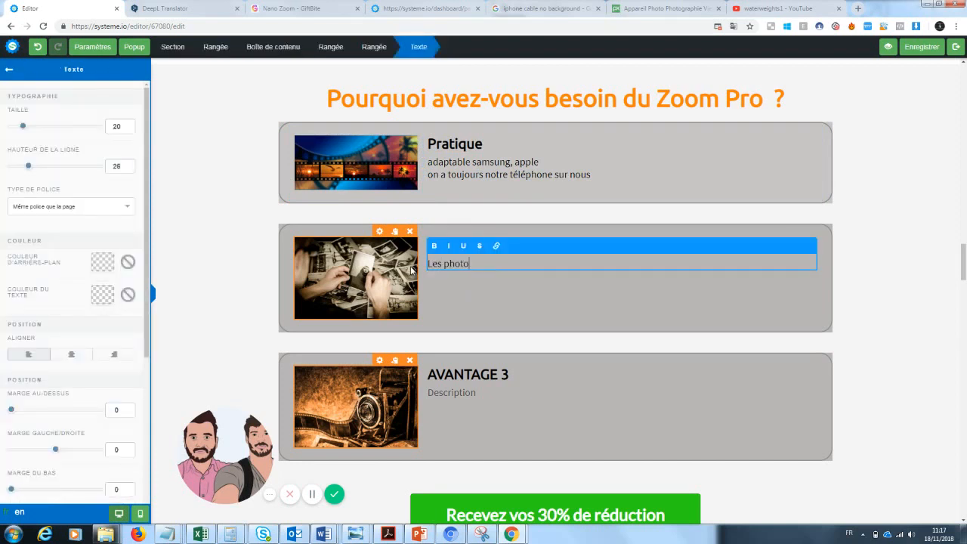
{"action": "type", "text": "s sont un moyen s de garder un"}
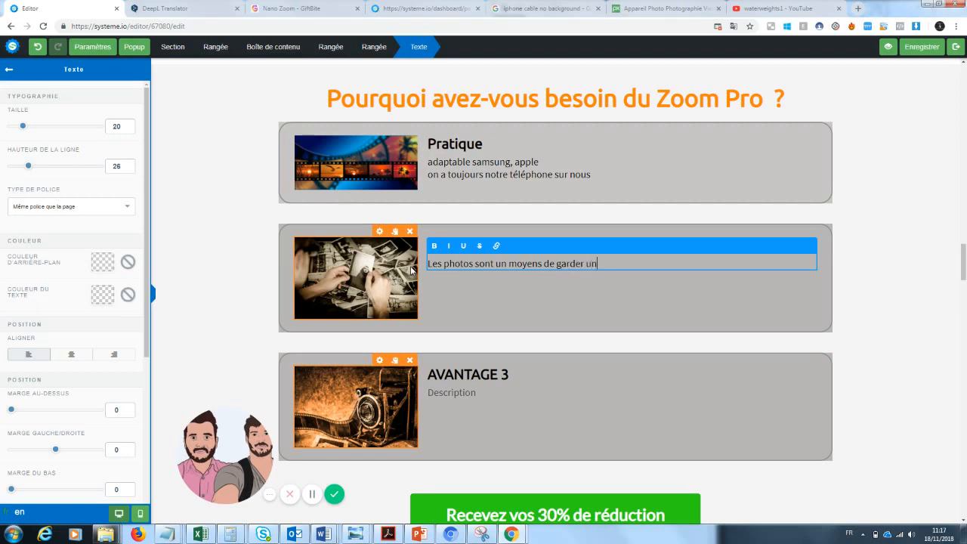
{"action": "type", "text": "e"}
{"action": "key", "text": "BackSpace"}
{"action": "key", "text": "BackSpace"}
{"action": "type", "text": "n souvenir du passé..."}
{"action": "key", "text": "Return"}
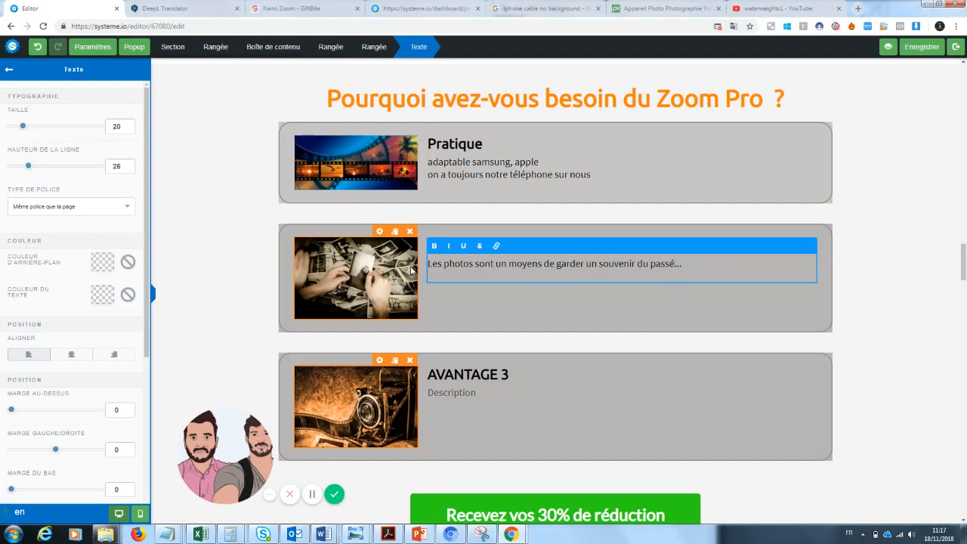
{"action": "type", "text": "Imaginez... vous êtes devant un"}
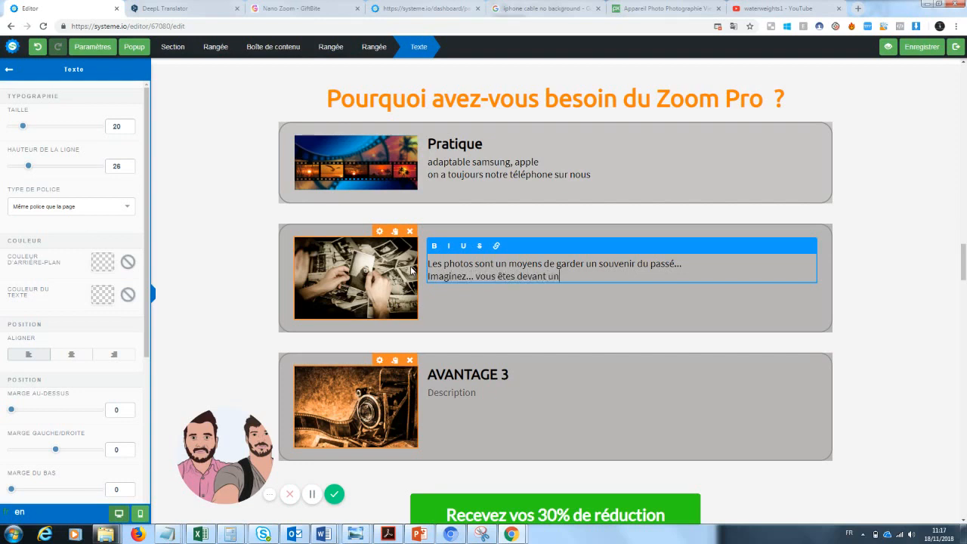
{"action": "type", "text": " paysage magnifique mais votr"}
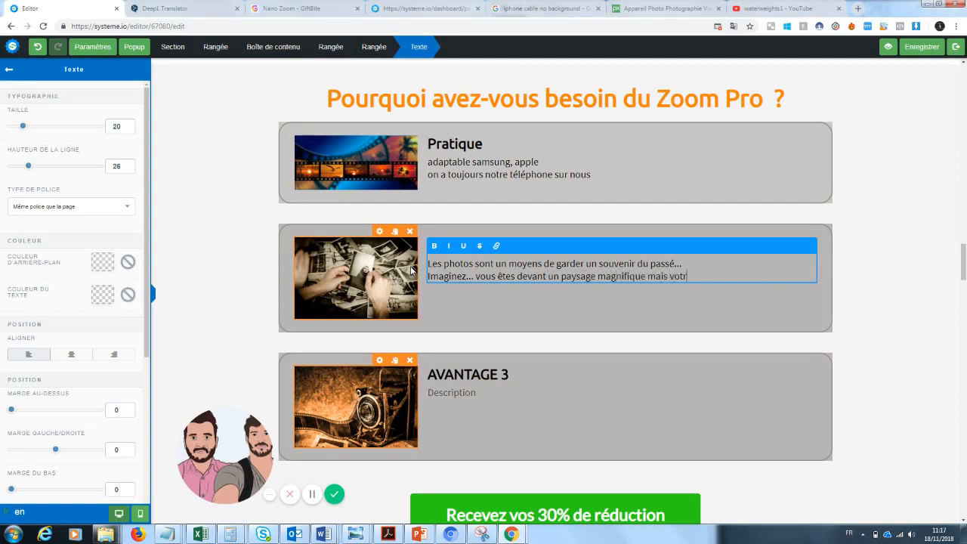
{"action": "type", "text": "e téléphone ne vous permet pas d"}
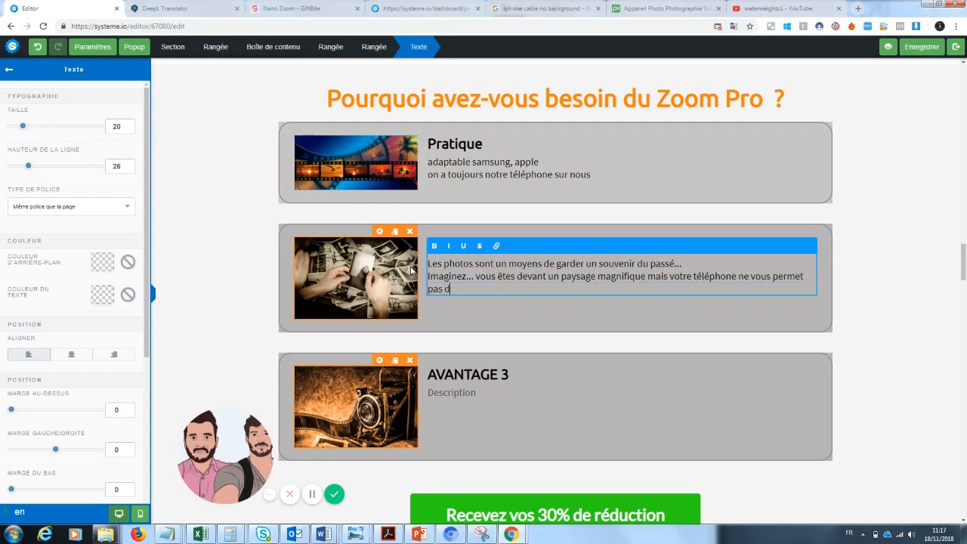
{"action": "type", "text": "e prendre une belle photo."}
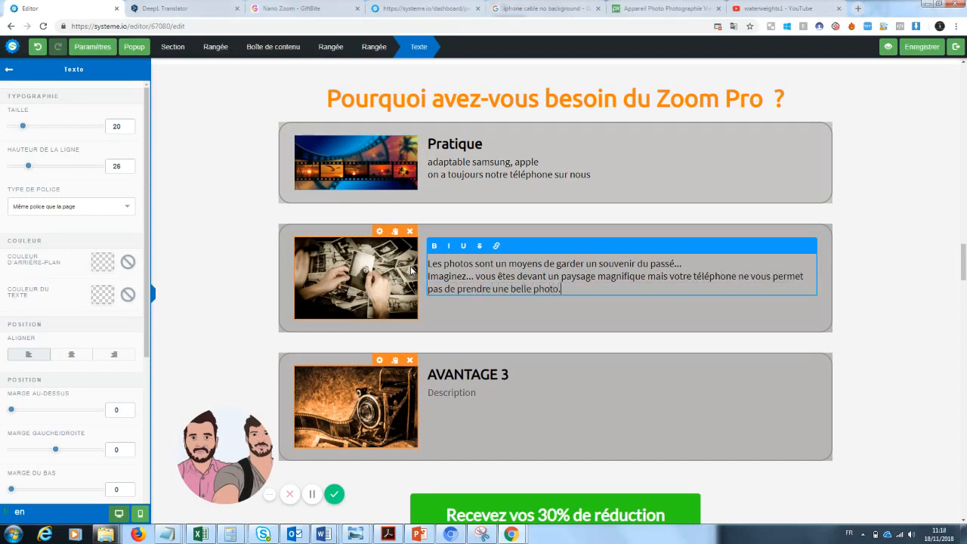
{"action": "type", "text": " Ceci ne"}
{"action": "type", "text": " se reproduit"}
{"action": "type", "text": "a plus jama"}
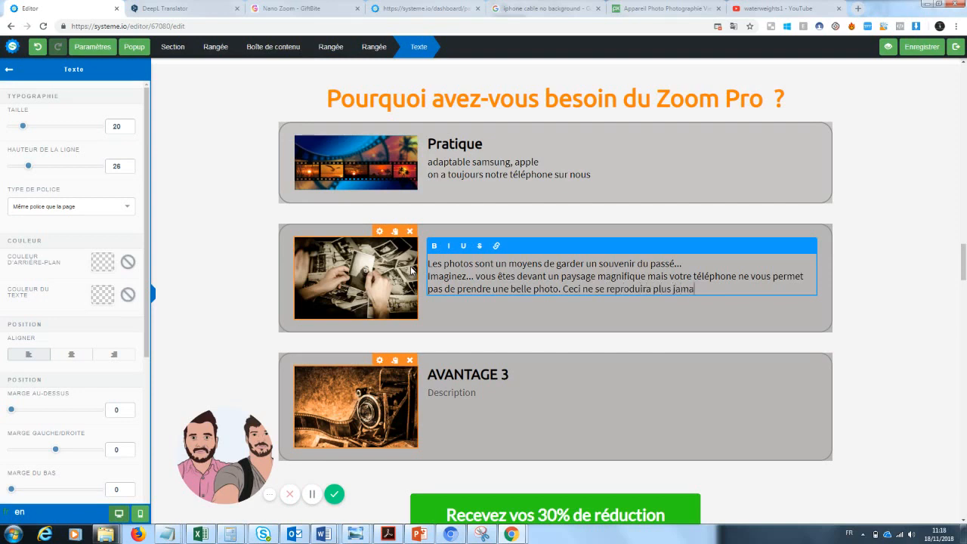
{"action": "type", "text": "is avec Zoom Pro. En effet ..."}
Continue the second benefit's description with 'Ceci ne se reproduira plus jamais avec Zoom Pro. En effet ...'
{"action": "left_click", "coordinate": [876, 281]}
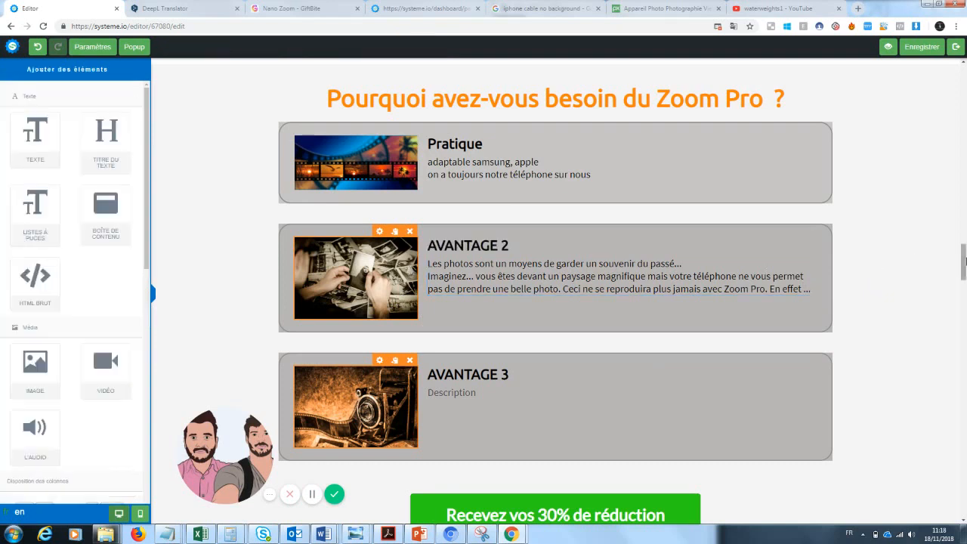
Rename the second benefit's title AVANTAGE 2 to 'Un souvenir du passé'
{"action": "scroll", "coordinate": [637, 295], "scroll_direction": "down", "scroll_amount": 1}
{"action": "left_click", "coordinate": [518, 297]}
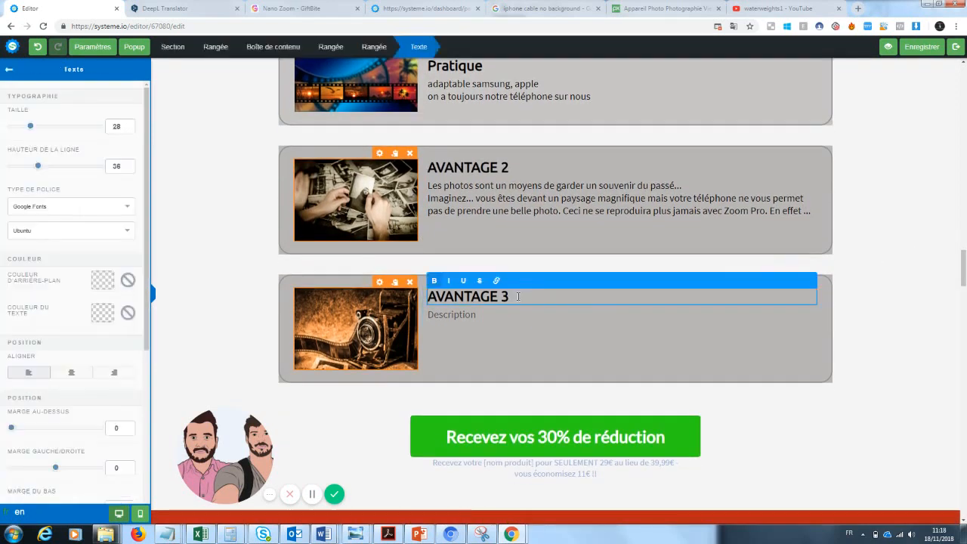
{"action": "left_click", "coordinate": [512, 169]}
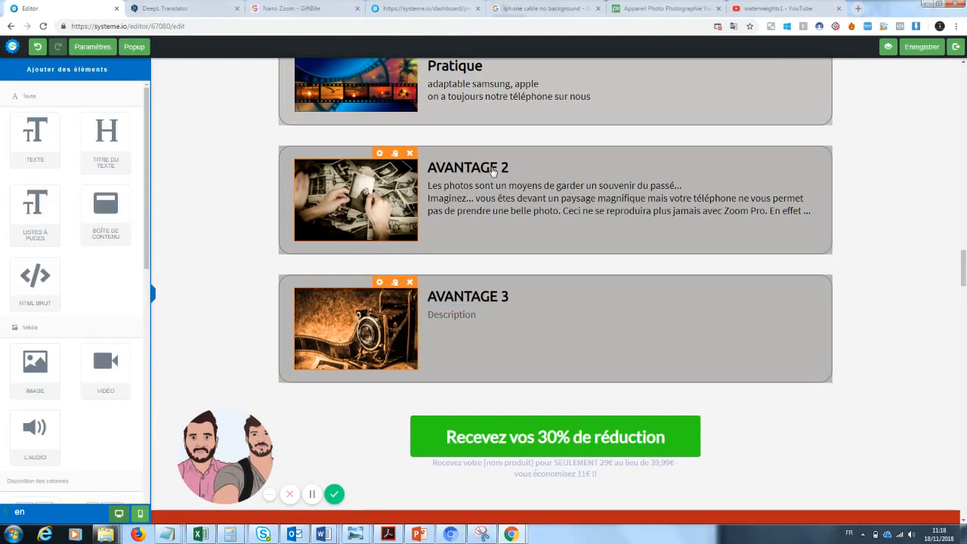
{"action": "left_click", "coordinate": [493, 171]}
{"action": "left_click_drag", "start_coordinate": [512, 168], "coordinate": [389, 164]}
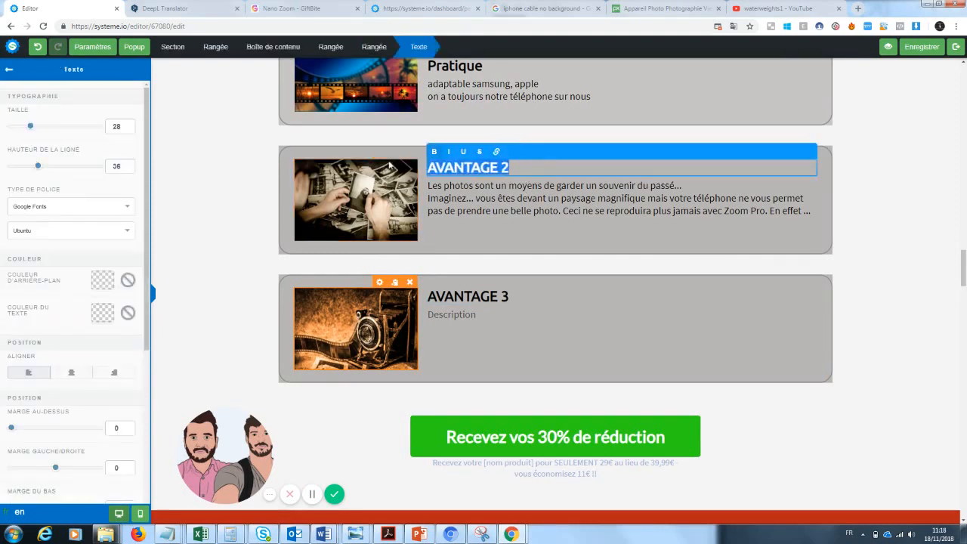
{"action": "type", "text": "Un souvenir du"}
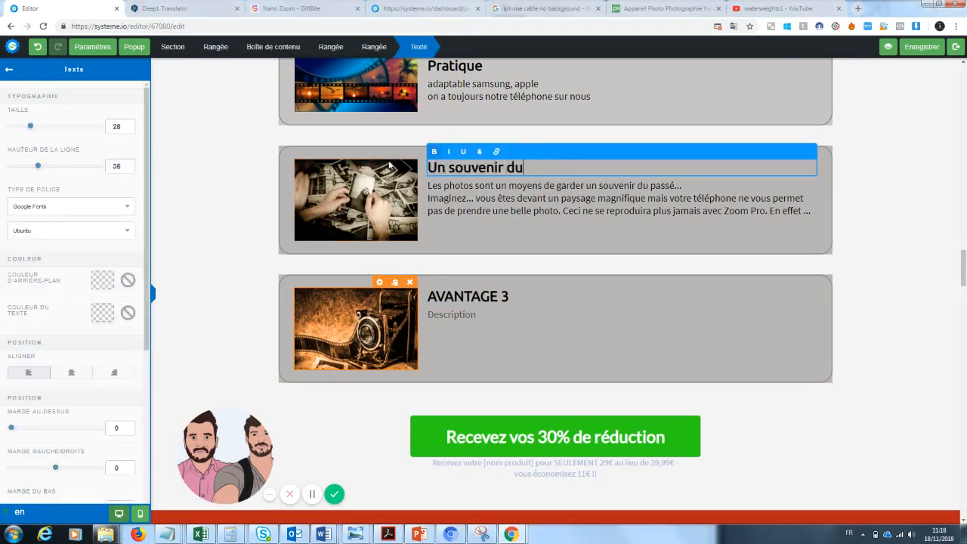
{"action": "type", "text": " passé"}
{"action": "mouse_move", "coordinate": [965, 279]}
{"action": "left_mouse_down"}
{"action": "mouse_move", "coordinate": [965, 261]}
{"action": "mouse_move", "coordinate": [965, 278]}
{"action": "left_mouse_up"}
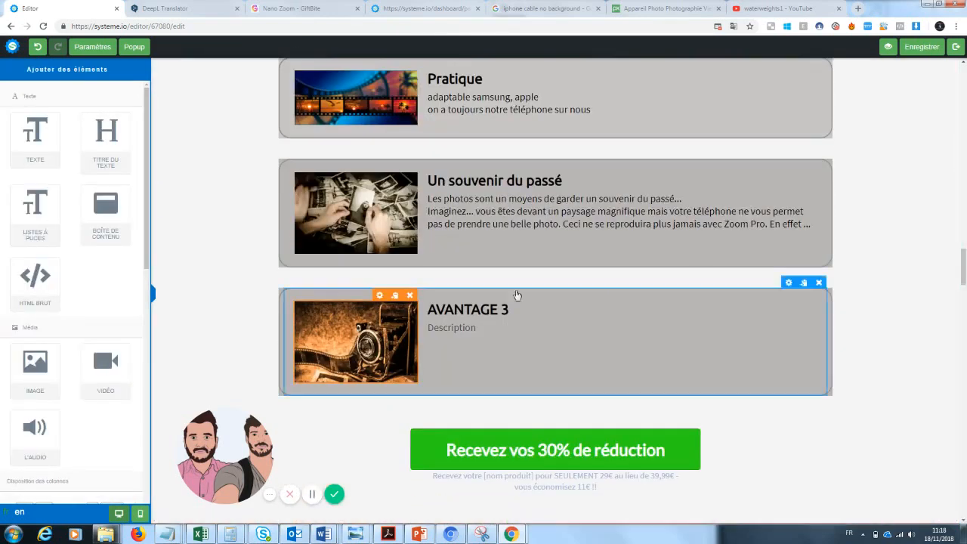
Rename the third benefit's title AVANTAGE 3 to 'Une manière de se démarquer des autres...'
{"action": "left_click", "coordinate": [502, 309]}
{"action": "left_click_drag", "start_coordinate": [517, 308], "coordinate": [412, 318]}
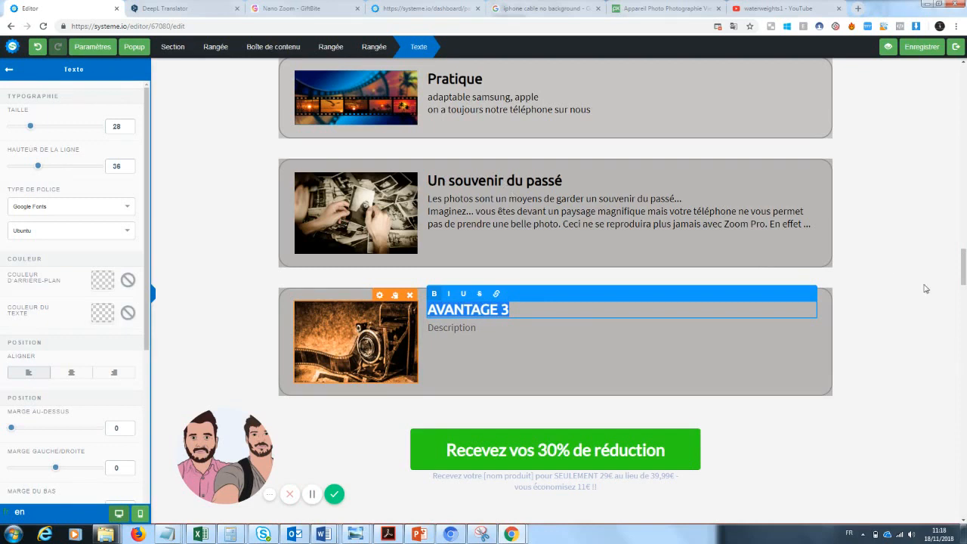
{"action": "type", "text": "Une "}
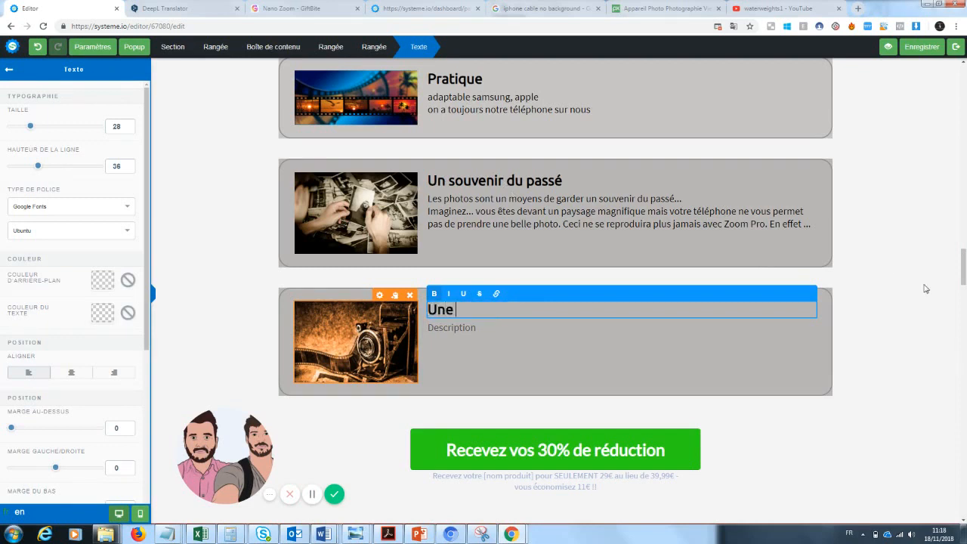
{"action": "type", "text": "manière de se d"}
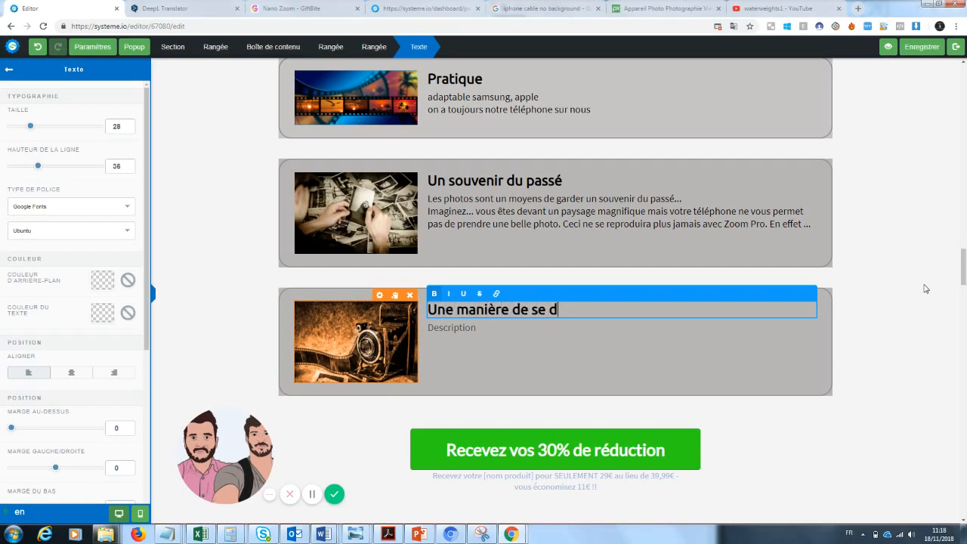
{"action": "type", "text": "émarquer des au"}
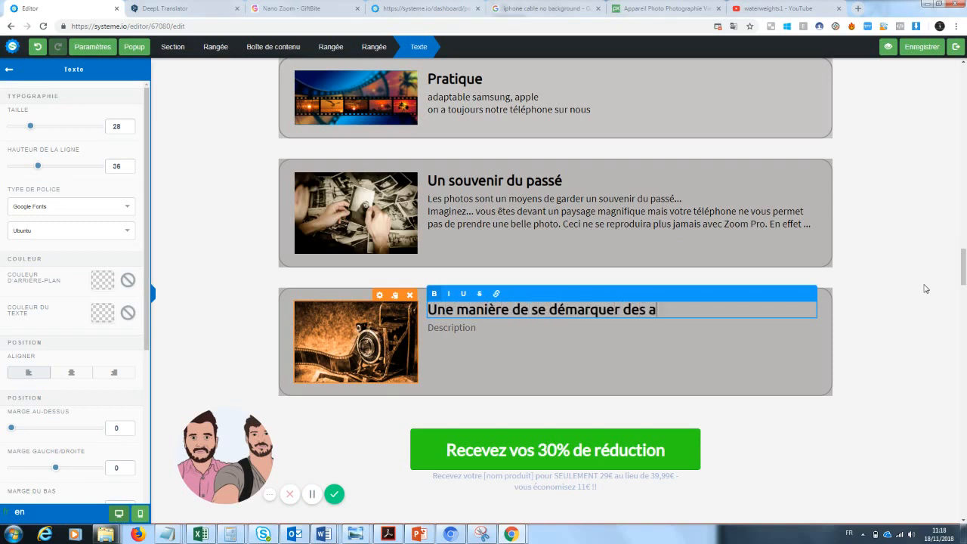
{"action": "key", "text": "BackSpace"}
{"action": "key", "text": "BackSpace"}
{"action": "key", "text": "BackSpace"}
{"action": "type", "text": "s autres ..."}
{"action": "left_click", "coordinate": [471, 341]}
Write the third benefit's two-line description, from 'Tout le monde poste les mêmes photos sur les réseaux...' to 'un rendu exceptionnel sur vos photos'
{"action": "left_click", "coordinate": [484, 331]}
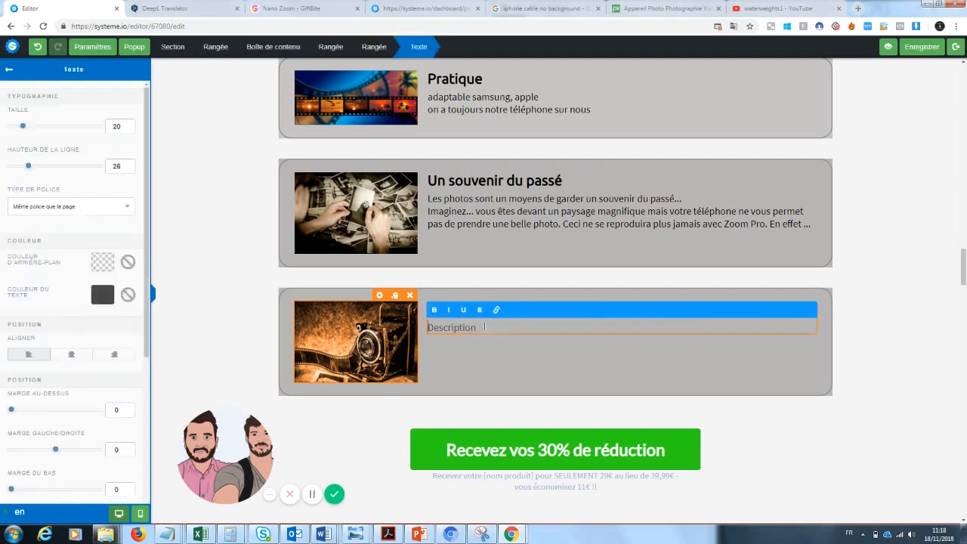
{"action": "left_click_drag", "start_coordinate": [491, 330], "coordinate": [372, 331]}
{"action": "type", "text": "Tout le"}
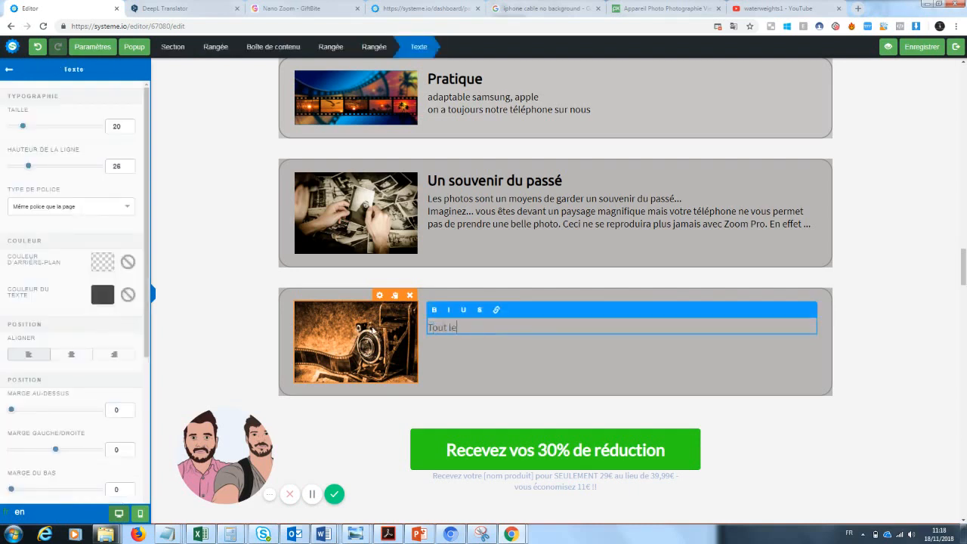
{"action": "type", "text": " monde poste les mêmes photos "}
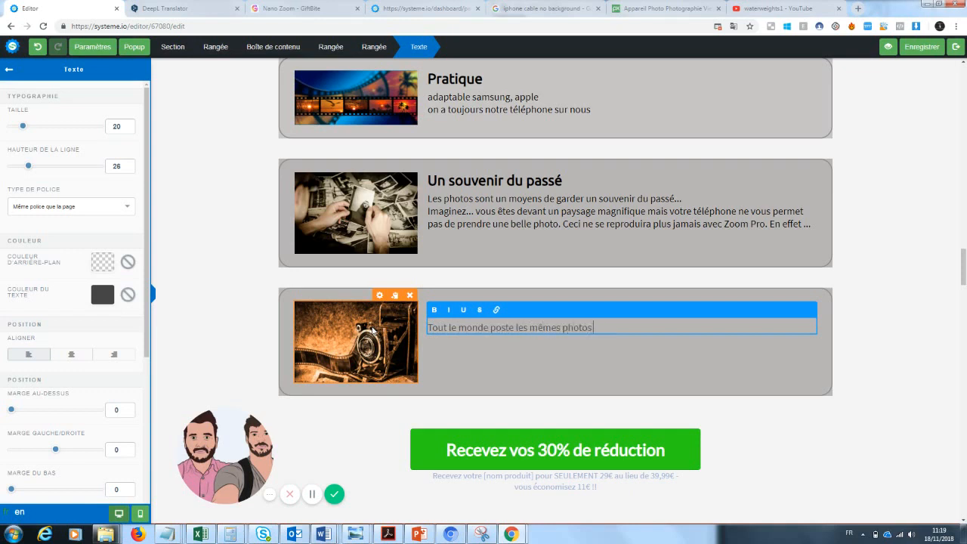
{"action": "type", "text": "sur les réseaux..."}
{"action": "key", "text": "Return"}
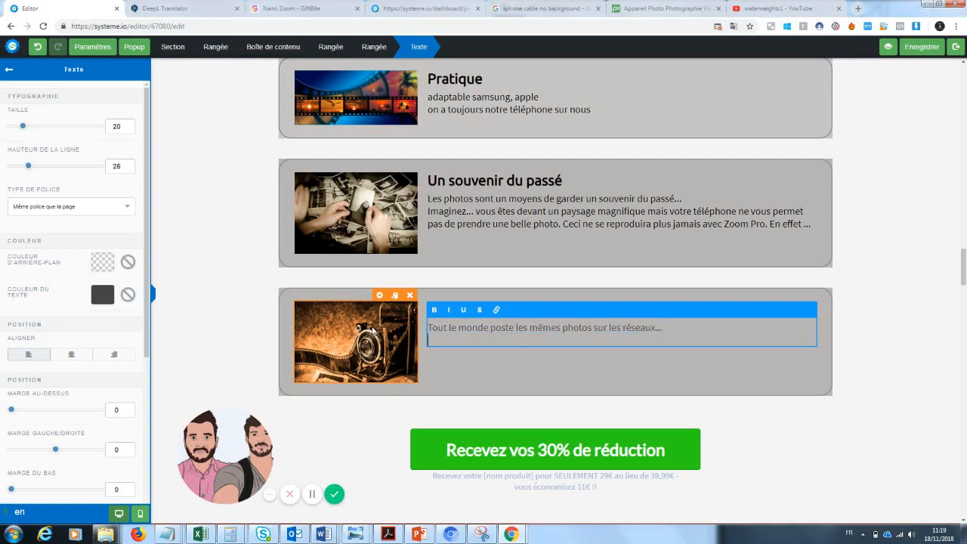
{"action": "type", "text": "Grace à zoom pro, vous vous démarquer"}
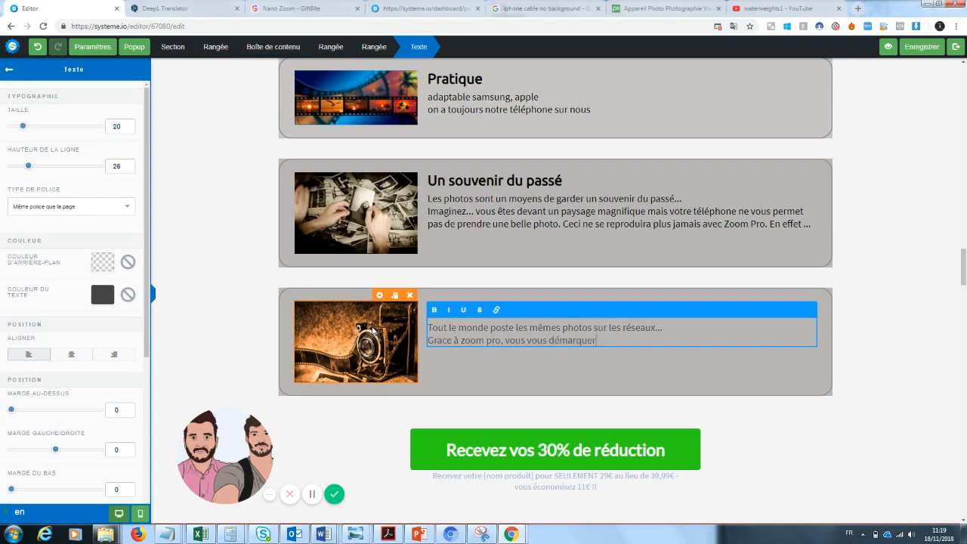
{"action": "type", "text": "ez enfin de la masse pour un rendu ex"}
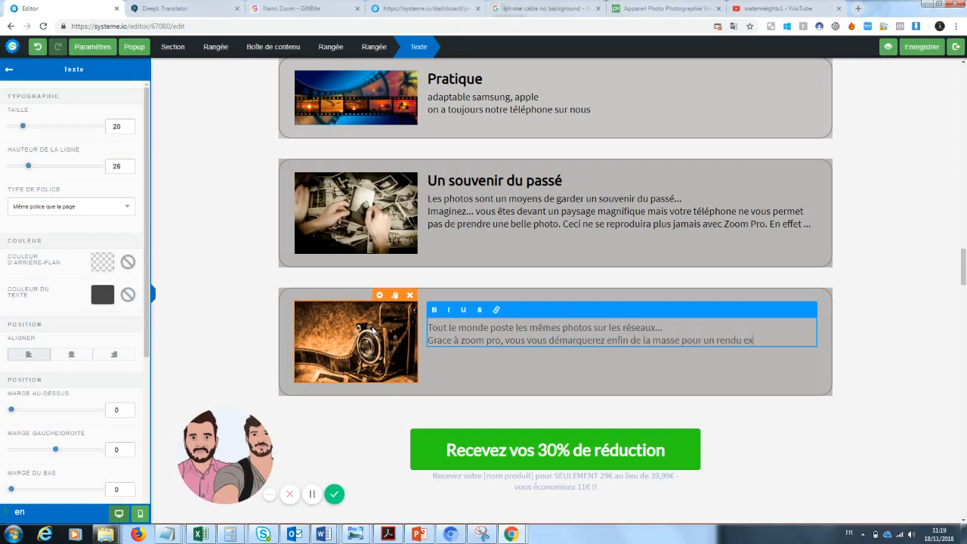
{"action": "type", "text": "ceptionnel sur vos photos"}
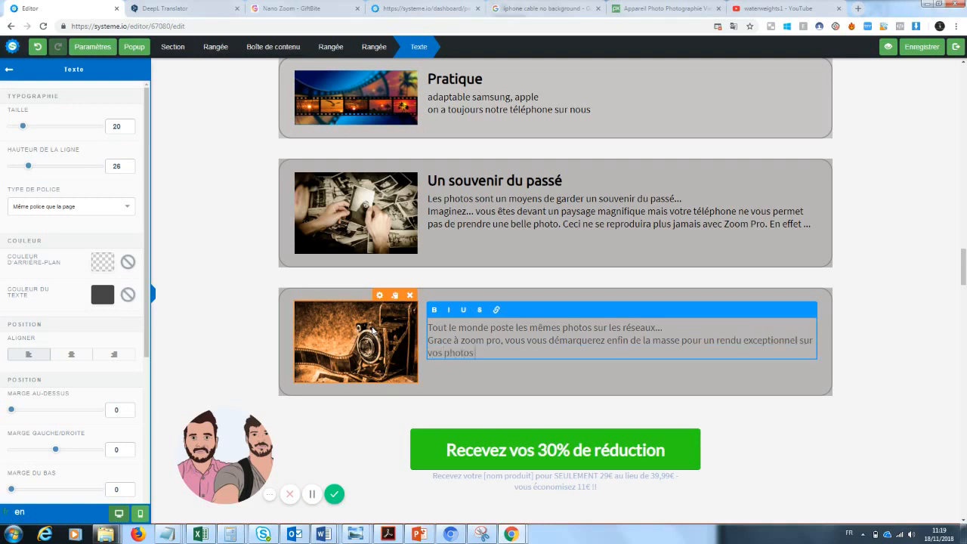
{"action": "left_click", "coordinate": [932, 297]}
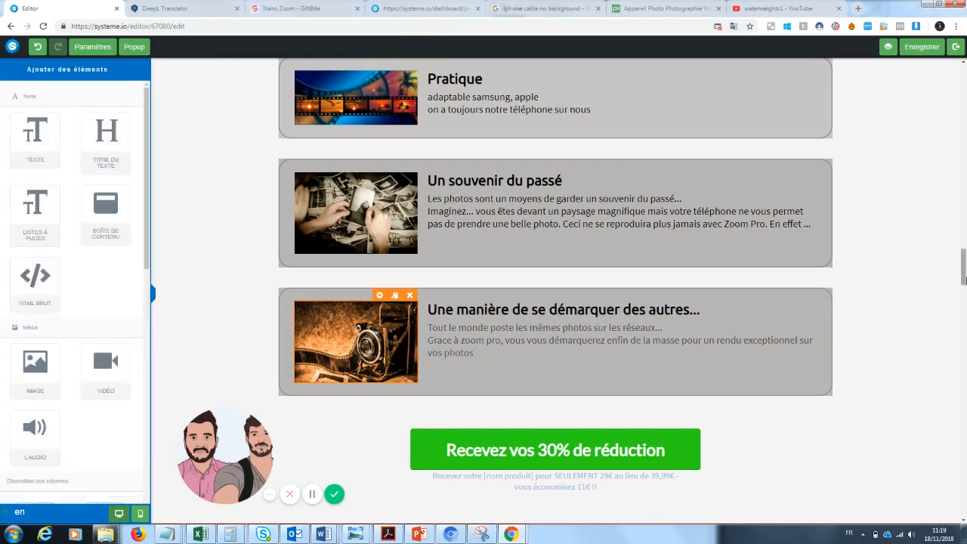
Remove the '[BONUS]' prefix from the bonus banner heading 'Mais ce n'est pas tout...'
{"action": "scroll", "coordinate": [933, 297], "scroll_direction": "up", "scroll_amount": 3}
{"action": "scroll", "coordinate": [884, 242], "scroll_direction": "down", "scroll_amount": 1}
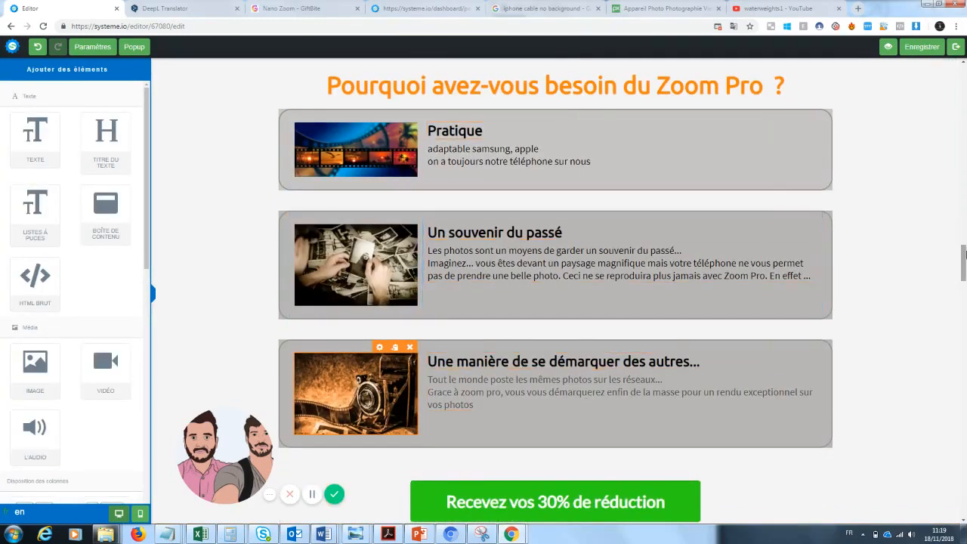
{"action": "left_click_drag", "start_coordinate": [964, 262], "coordinate": [953, 292]}
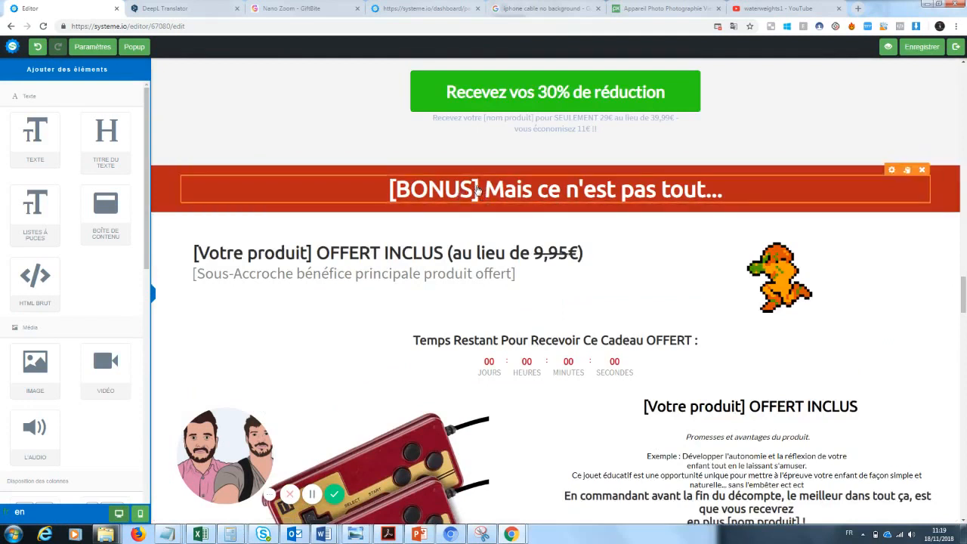
{"action": "left_click", "coordinate": [461, 192]}
{"action": "left_click_drag", "start_coordinate": [479, 191], "coordinate": [364, 183]}
{"action": "key", "text": "BackSpace"}
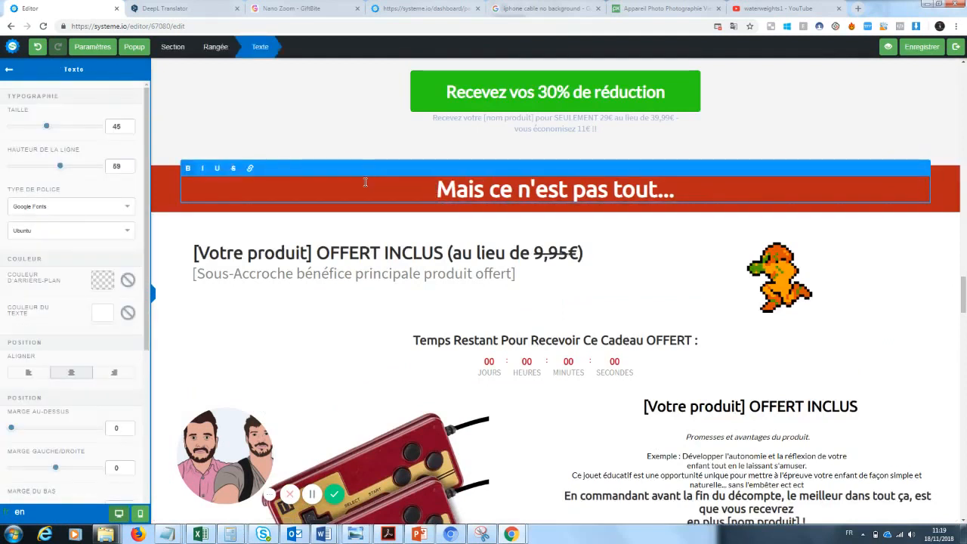
Replace '[Votre produit]' in the bonus headline with 'Cable téléphone', giving 'Cable téléphone OFFERT INCLUS (au lieu de 9,95€)'
{"action": "left_click", "coordinate": [341, 301]}
{"action": "left_click", "coordinate": [317, 258]}
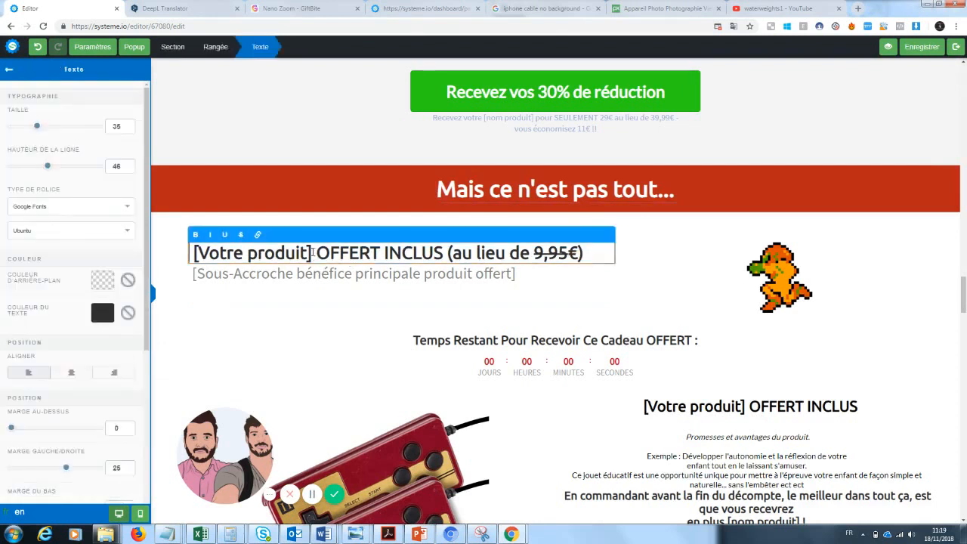
{"action": "left_click_drag", "start_coordinate": [312, 253], "coordinate": [196, 254]}
{"action": "left_click", "coordinate": [196, 252]}
{"action": "key", "text": "BackSpace"}
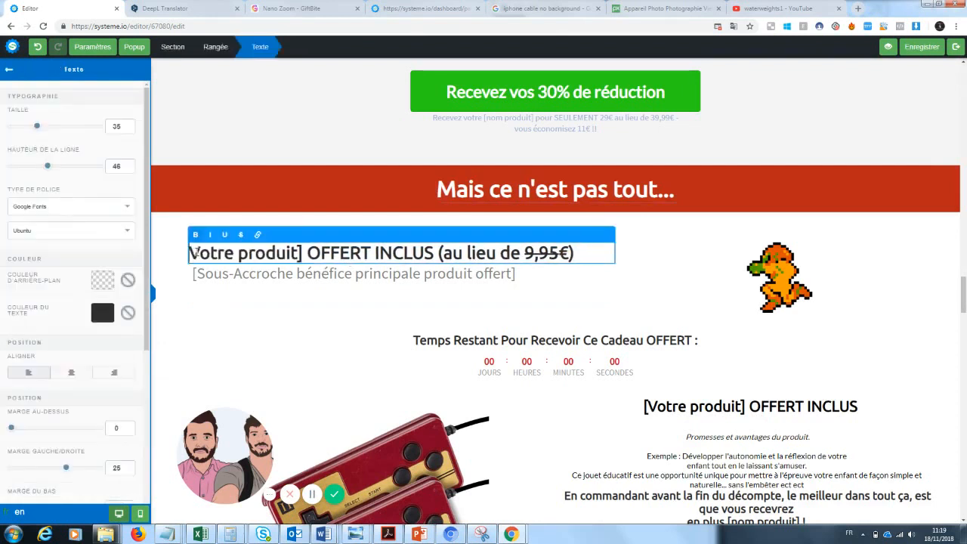
{"action": "type", "text": "Cable télép"}
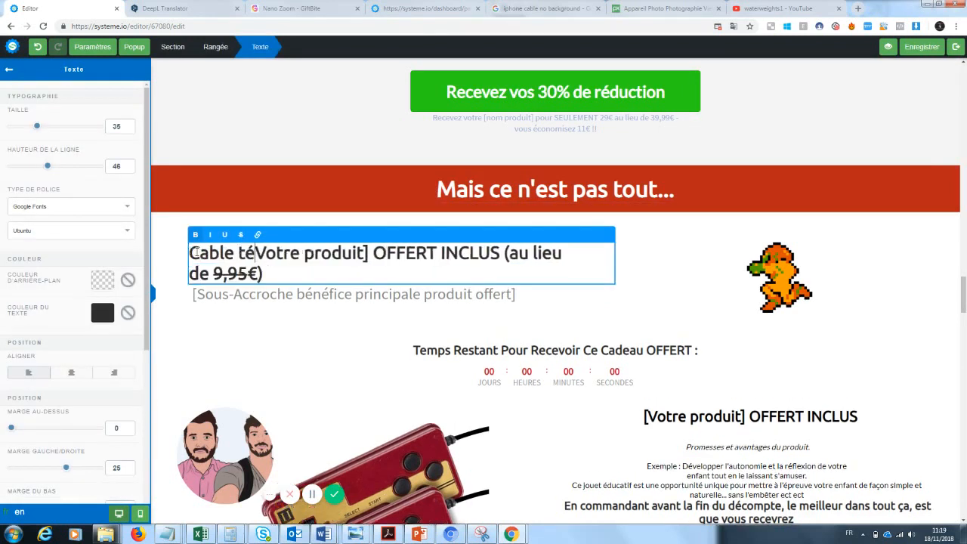
{"action": "type", "text": "hone"}
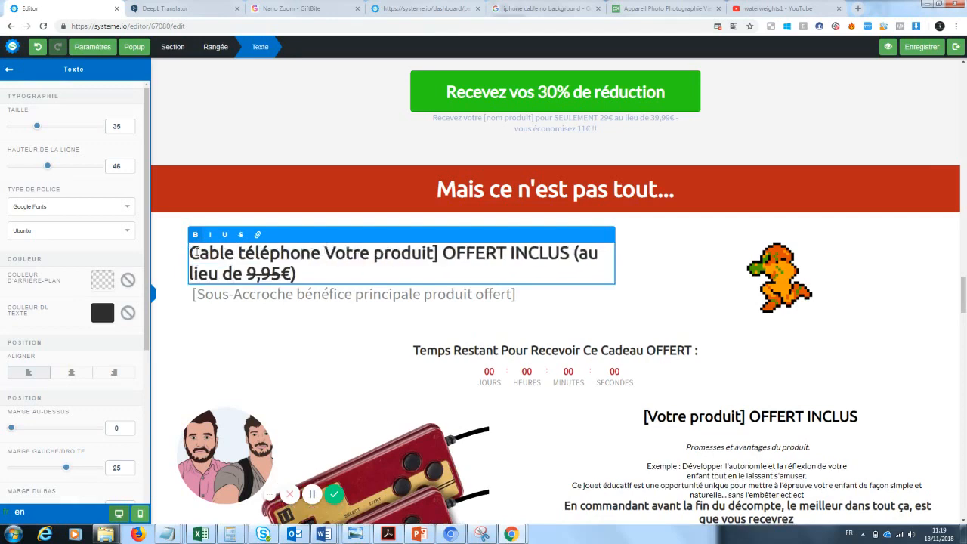
{"action": "left_click_drag", "start_coordinate": [445, 253], "coordinate": [329, 259]}
{"action": "key", "text": "BackSpace"}
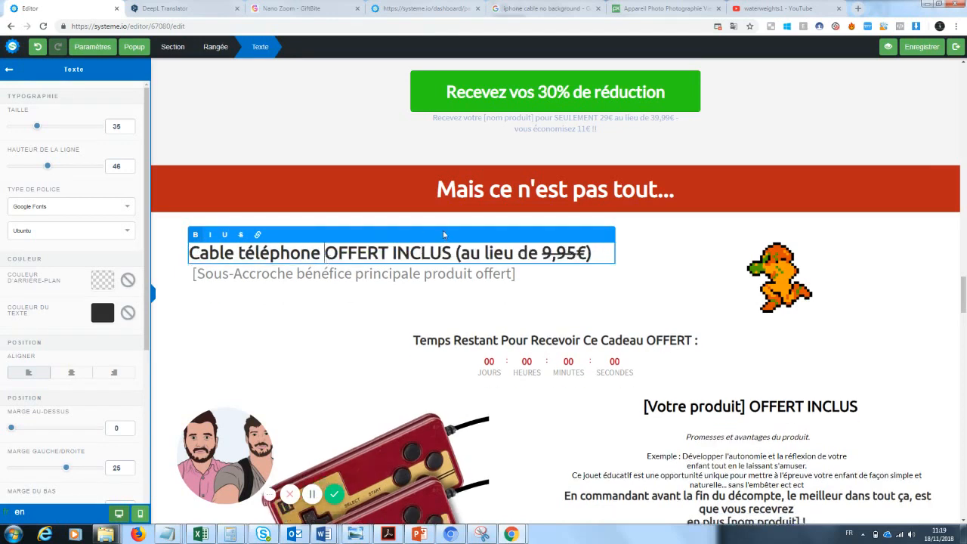
{"action": "left_click_drag", "start_coordinate": [455, 254], "coordinate": [597, 254]}
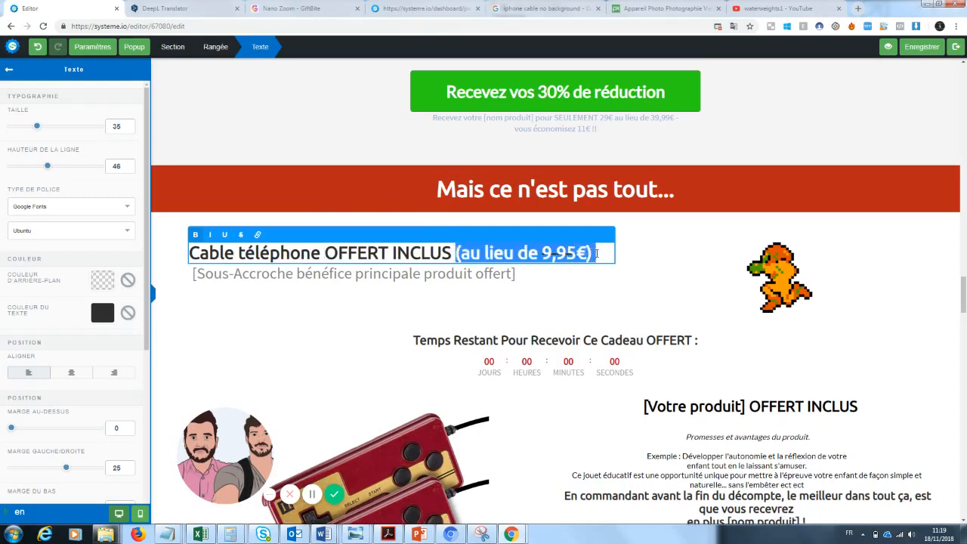
{"action": "left_click", "coordinate": [723, 307]}
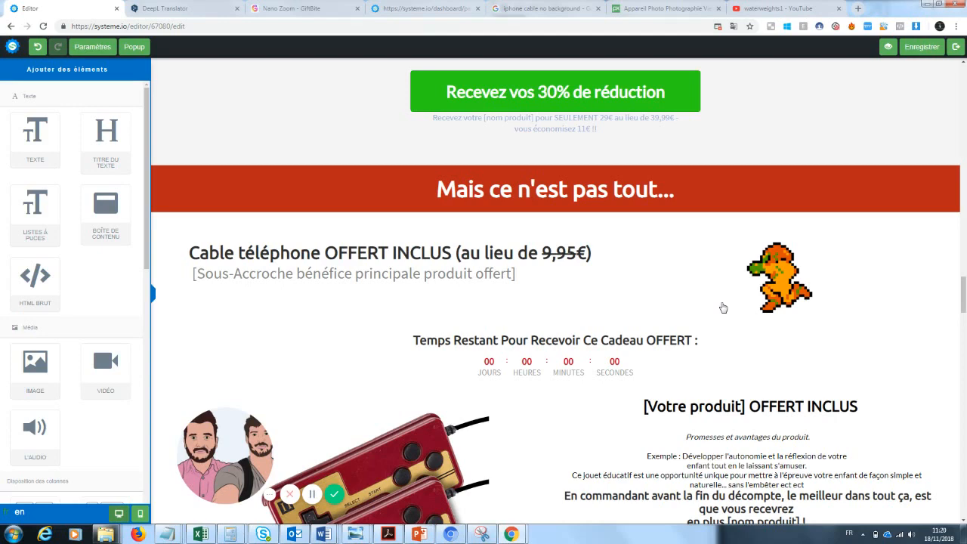
Replace the bonus product image with the white phone charging cable image from the uploaded images
{"action": "scroll", "coordinate": [663, 238], "scroll_direction": "down", "scroll_amount": 2}
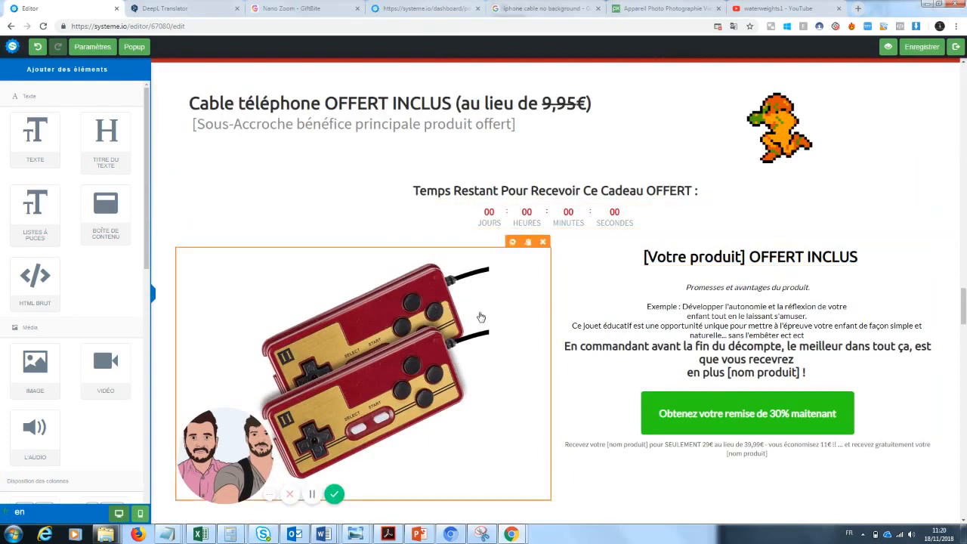
{"action": "left_click", "coordinate": [512, 241]}
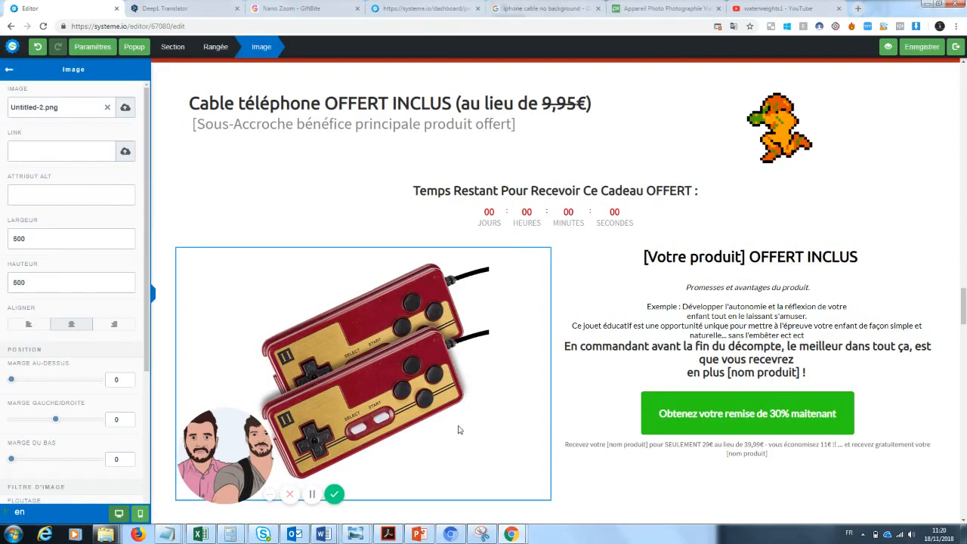
{"action": "left_click_drag", "start_coordinate": [241, 446], "coordinate": [120, 465]}
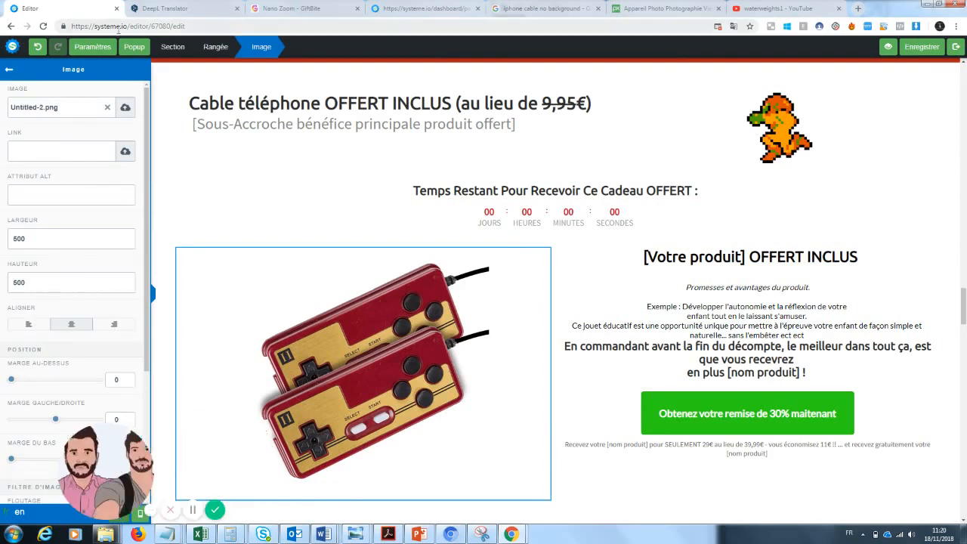
{"action": "left_click", "coordinate": [107, 110]}
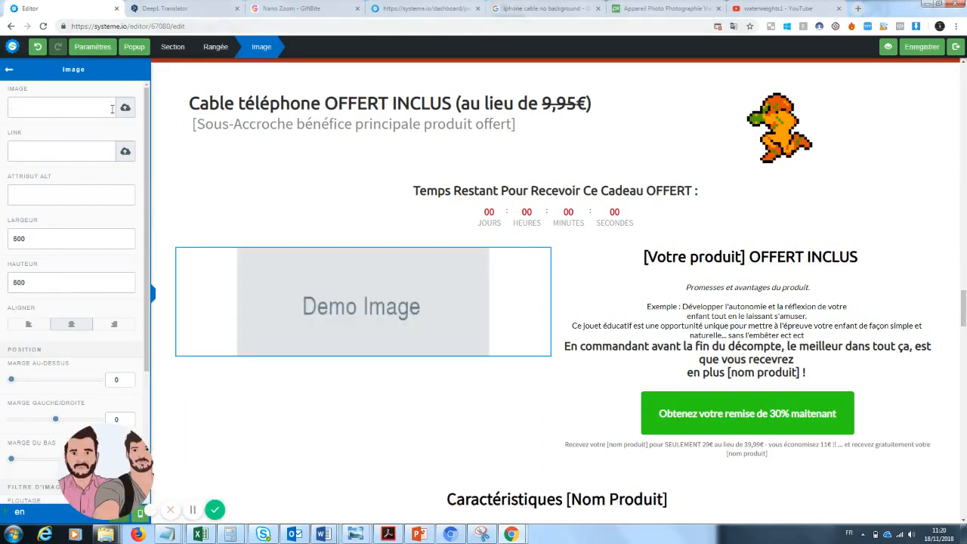
{"action": "left_click", "coordinate": [123, 110]}
{"action": "left_click", "coordinate": [497, 220]}
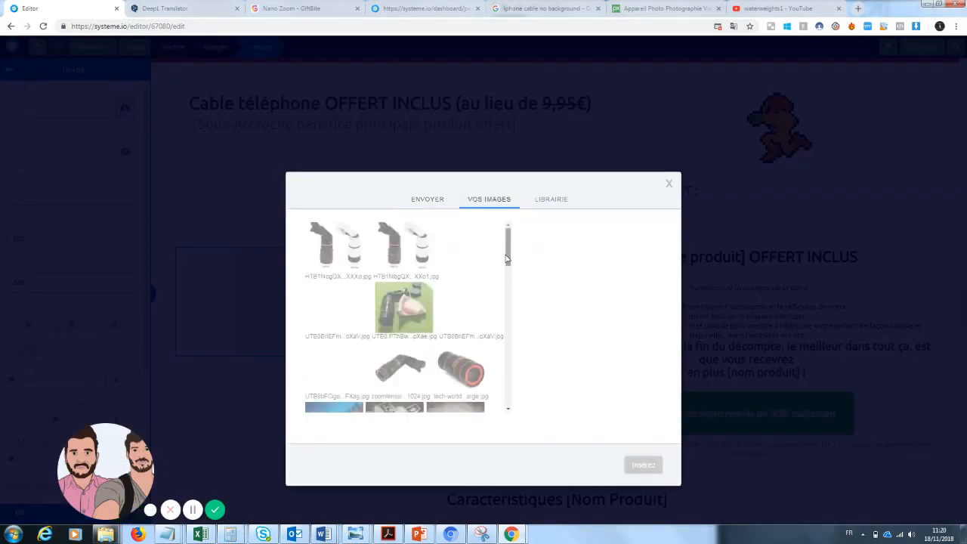
{"action": "left_click_drag", "start_coordinate": [508, 243], "coordinate": [509, 295]}
{"action": "left_click", "coordinate": [395, 301]}
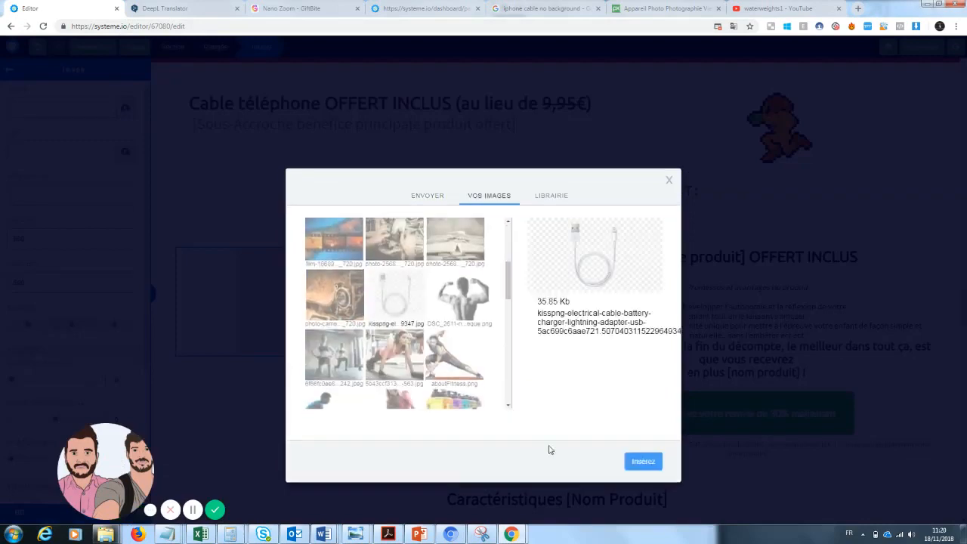
{"action": "left_click", "coordinate": [642, 461]}
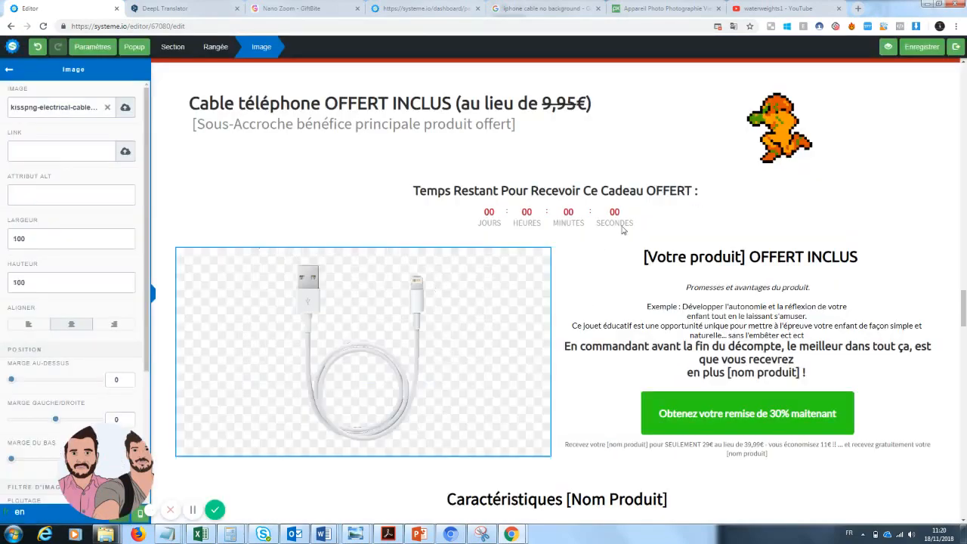
{"action": "left_click", "coordinate": [623, 230]}
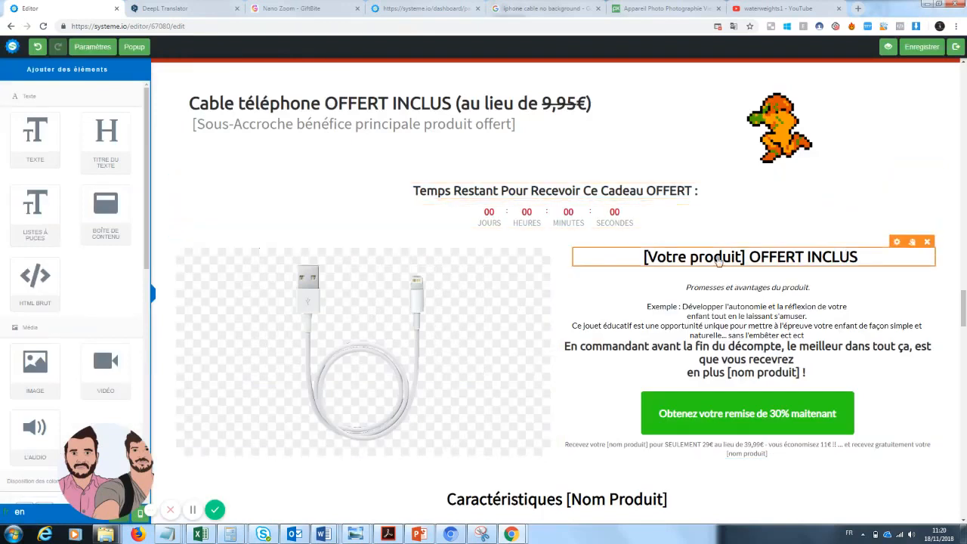
Change the bonus heading '[Votre produit] OFFERT INCLUS' to 'Votre cable téléphone OFFERT INCLUS'
{"action": "left_click", "coordinate": [718, 261]}
{"action": "left_click_drag", "start_coordinate": [745, 257], "coordinate": [646, 257]}
{"action": "type", "text": "Votre cab"}
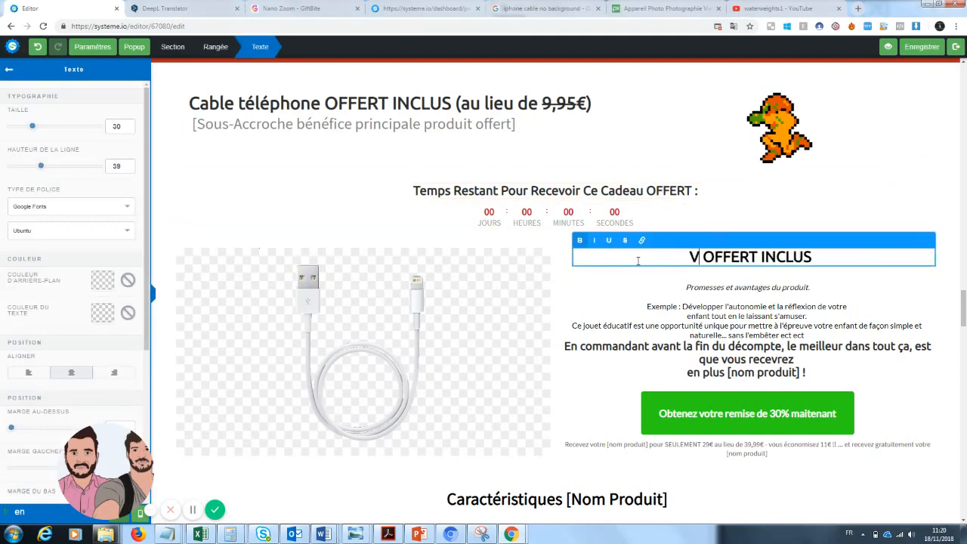
{"action": "type", "text": "le téléphone"}
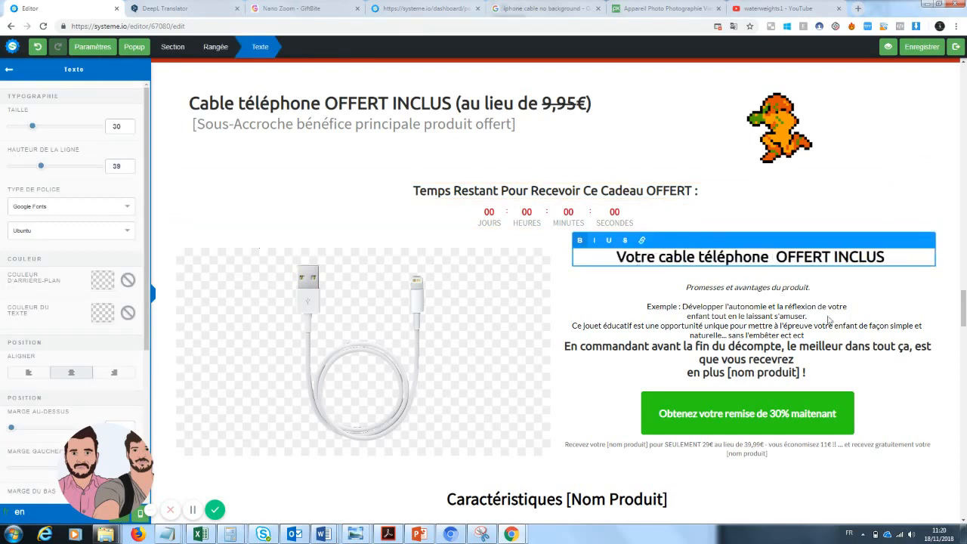
{"action": "left_click", "coordinate": [795, 292]}
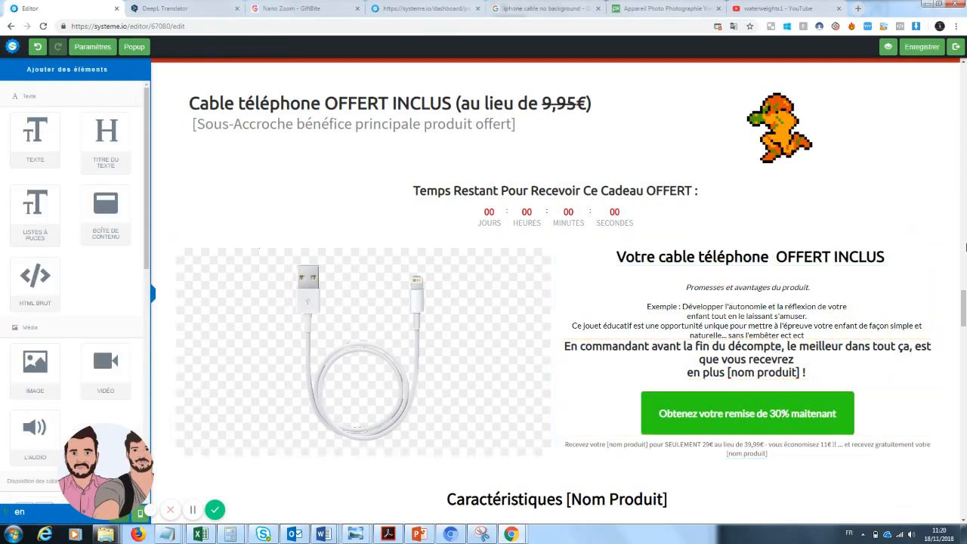
Replace '[Nom Produit]' in the features heading with 'Cable téléphone', giving 'Caractéristiques Cable téléphone'
{"action": "left_click_drag", "start_coordinate": [958, 309], "coordinate": [964, 330]}
{"action": "left_click", "coordinate": [629, 238]}
{"action": "left_click_drag", "start_coordinate": [669, 238], "coordinate": [558, 238]}
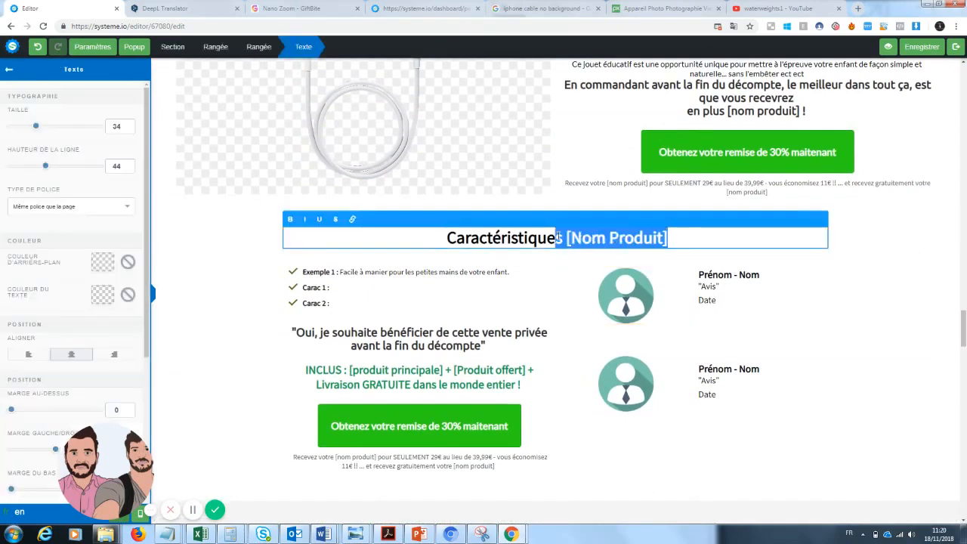
{"action": "type", "text": "Cable t"}
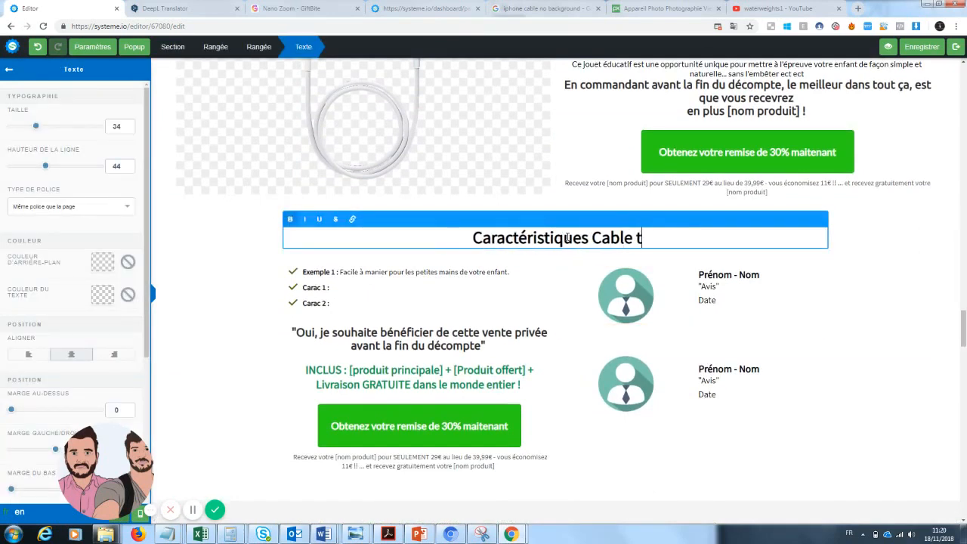
{"action": "type", "text": "éléphone"}
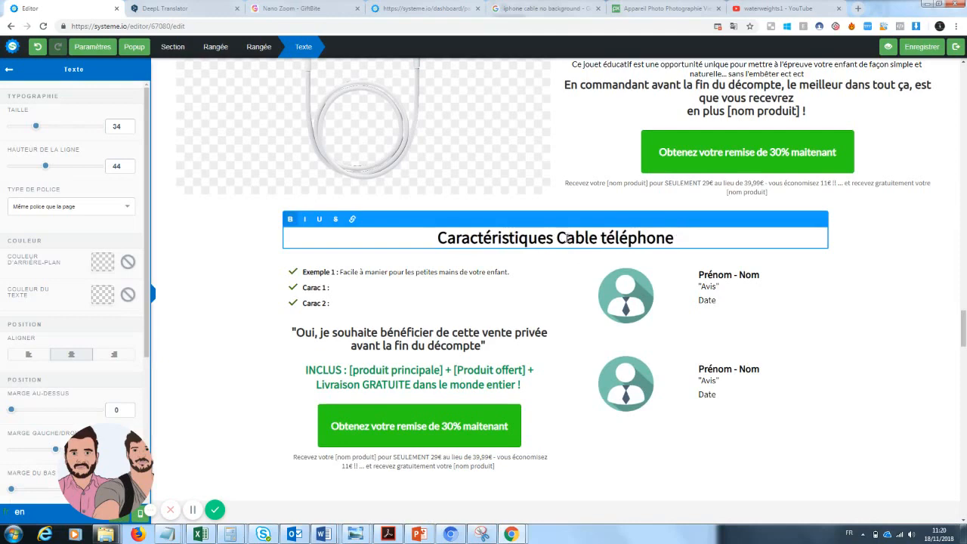
{"action": "key", "text": "Escape"}
Delete the hand-held console image in the package contents section and undo the deletion
{"action": "left_click", "coordinate": [377, 279]}
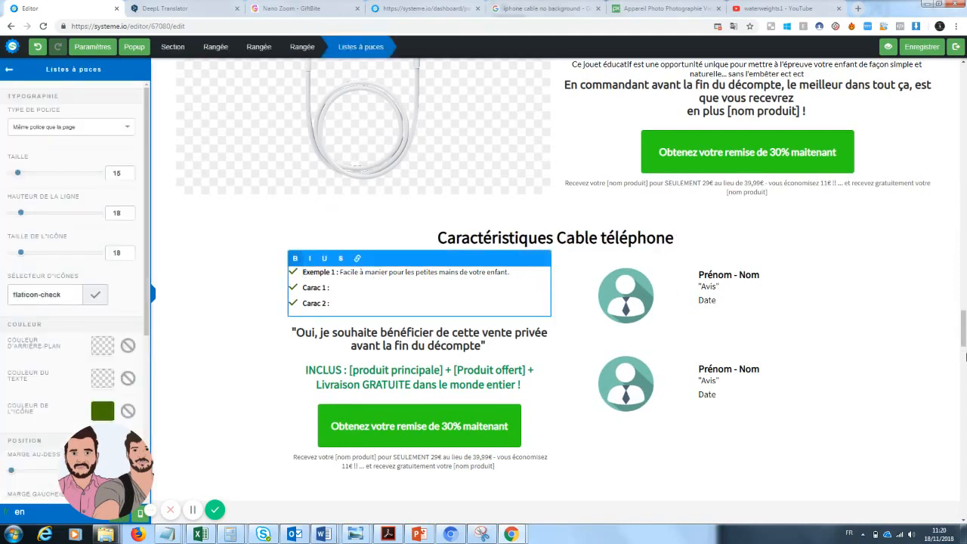
{"action": "key", "text": "Escape"}
{"action": "scroll", "coordinate": [964, 358], "scroll_direction": "down", "scroll_amount": 4}
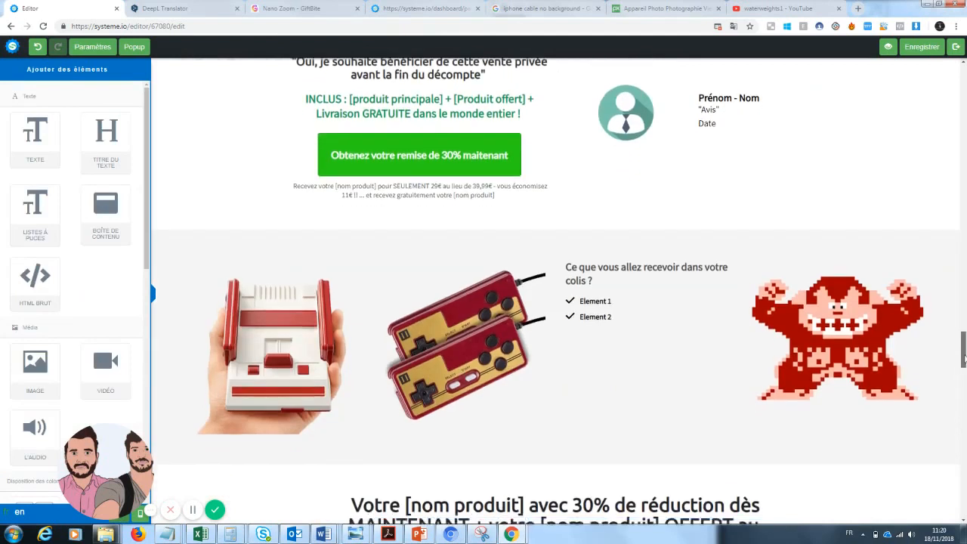
{"action": "left_click", "coordinate": [324, 254]}
{"action": "left_click", "coordinate": [352, 242]}
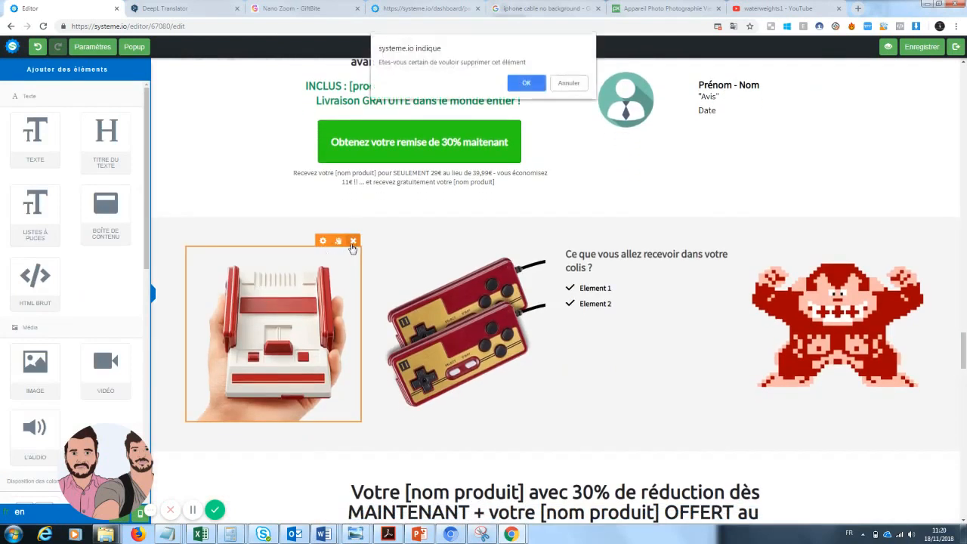
{"action": "left_click", "coordinate": [527, 83]}
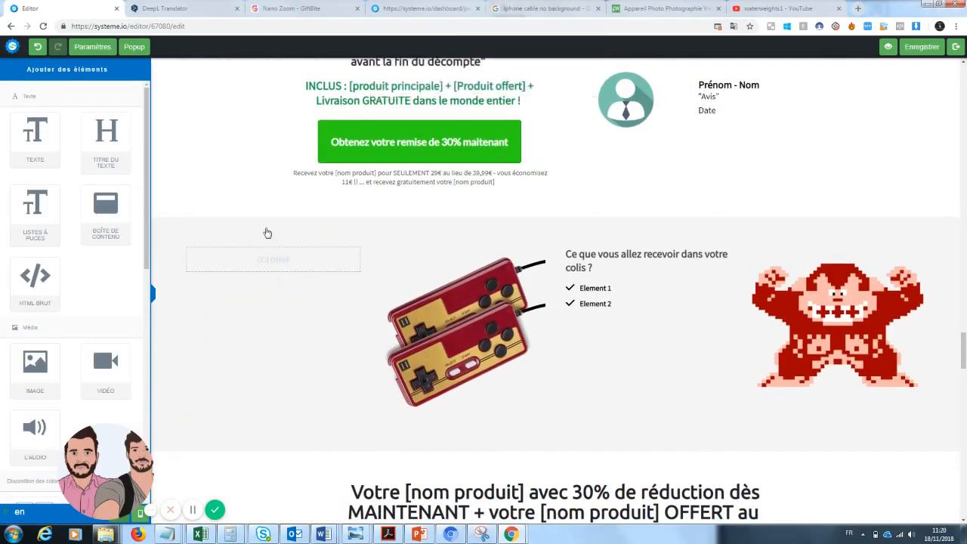
{"action": "left_click", "coordinate": [37, 46]}
Replace the hand-held console image in the package section with the black telephoto zoom lens image
{"action": "left_click", "coordinate": [327, 252]}
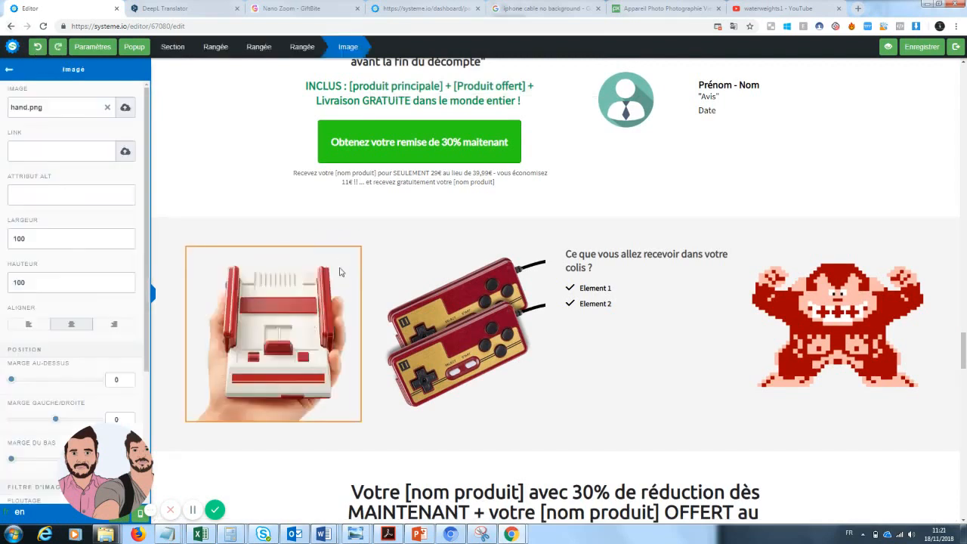
{"action": "left_click", "coordinate": [107, 107]}
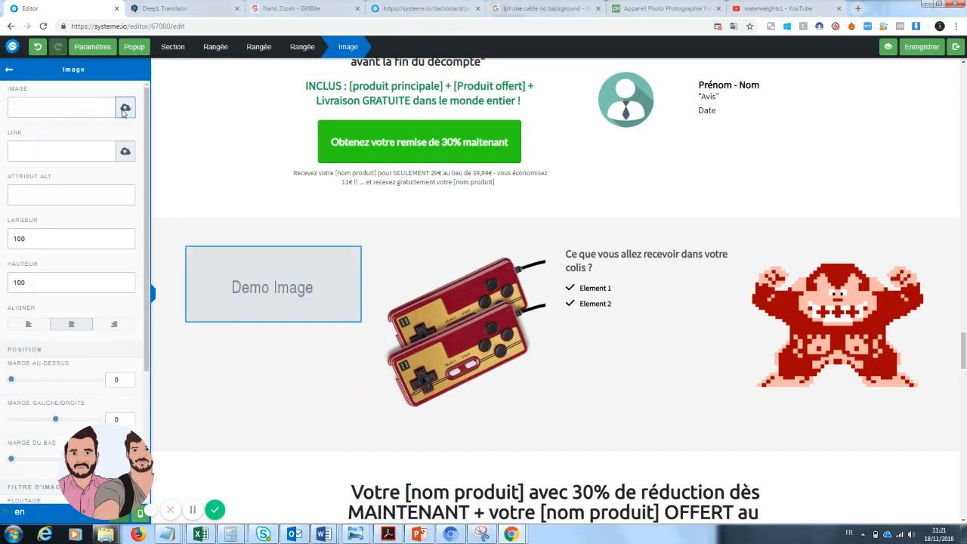
{"action": "left_click", "coordinate": [125, 109]}
{"action": "left_click", "coordinate": [492, 223]}
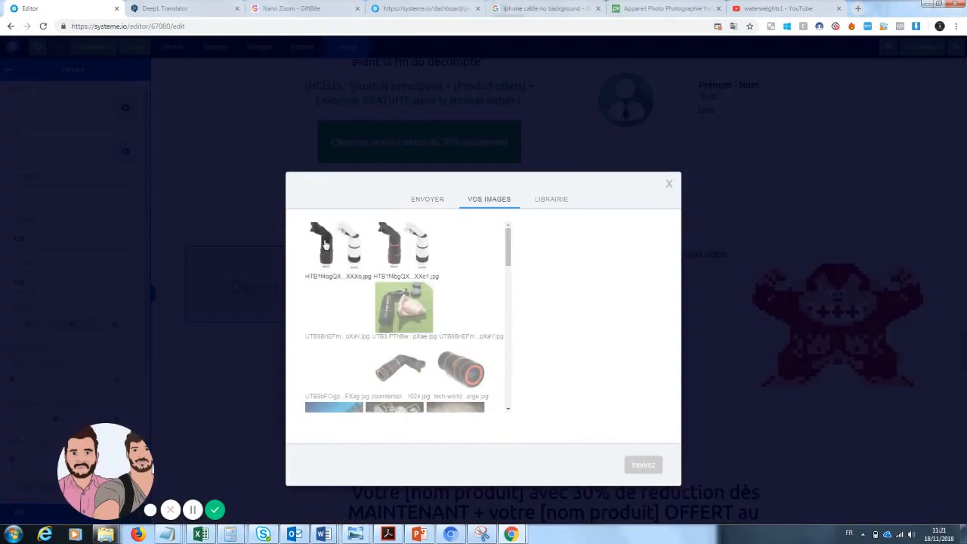
{"action": "left_click", "coordinate": [473, 382]}
{"action": "left_click", "coordinate": [640, 464]}
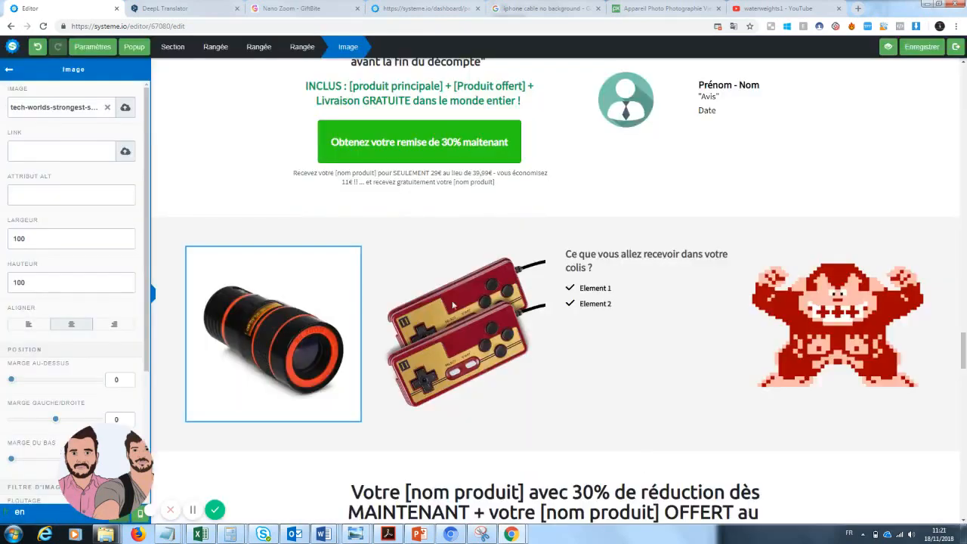
Replace the game controllers image in the package section with the white phone cable image
{"action": "left_click", "coordinate": [579, 377]}
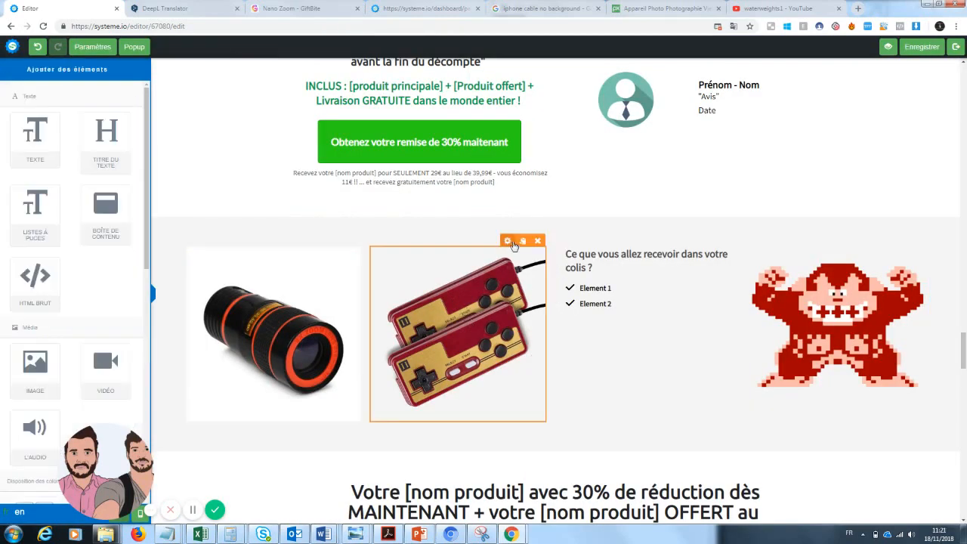
{"action": "left_click", "coordinate": [511, 242]}
{"action": "left_click", "coordinate": [496, 299]}
{"action": "left_click", "coordinate": [507, 243]}
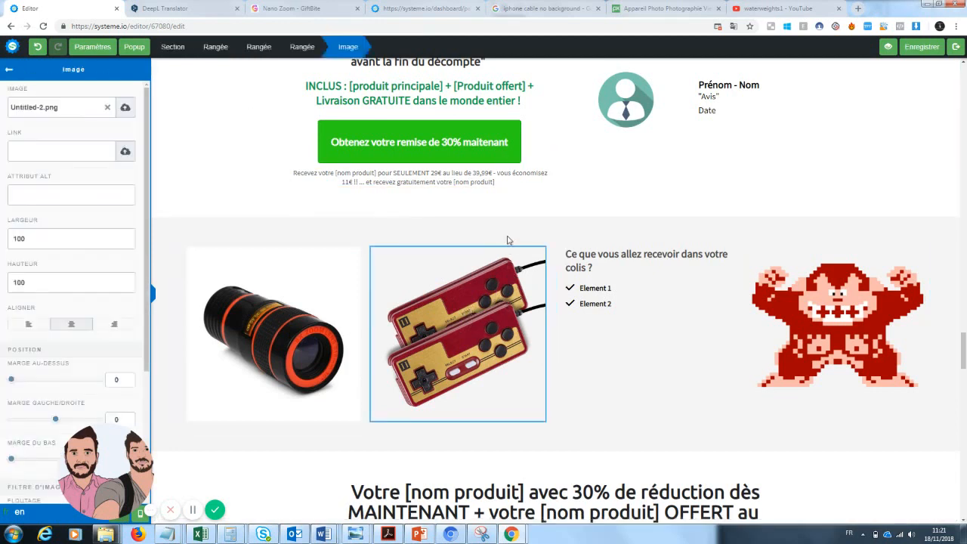
{"action": "left_click", "coordinate": [498, 289]}
{"action": "left_click", "coordinate": [502, 330]}
{"action": "left_click", "coordinate": [497, 298]}
{"action": "left_click", "coordinate": [499, 281]}
{"action": "left_click", "coordinate": [488, 328]}
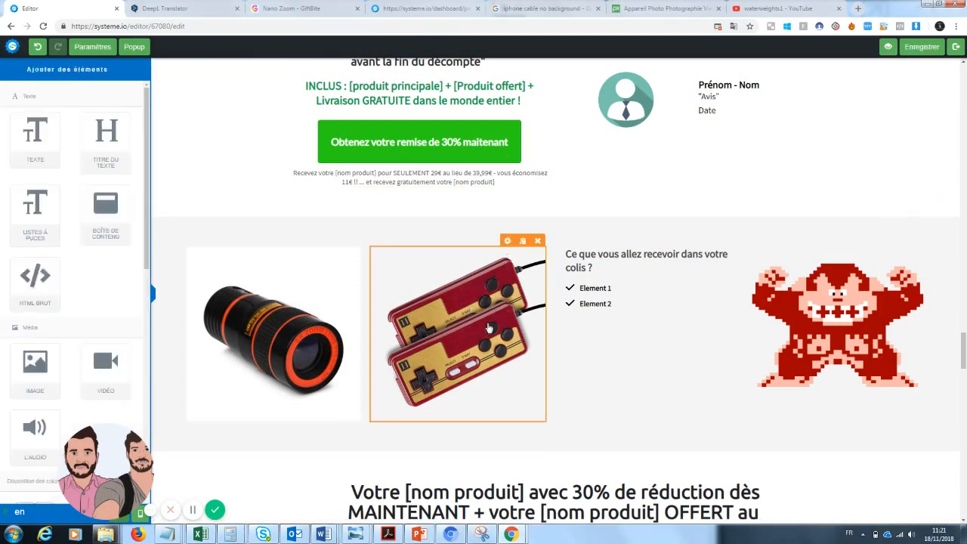
{"action": "left_click", "coordinate": [508, 241]}
{"action": "left_click", "coordinate": [108, 109]}
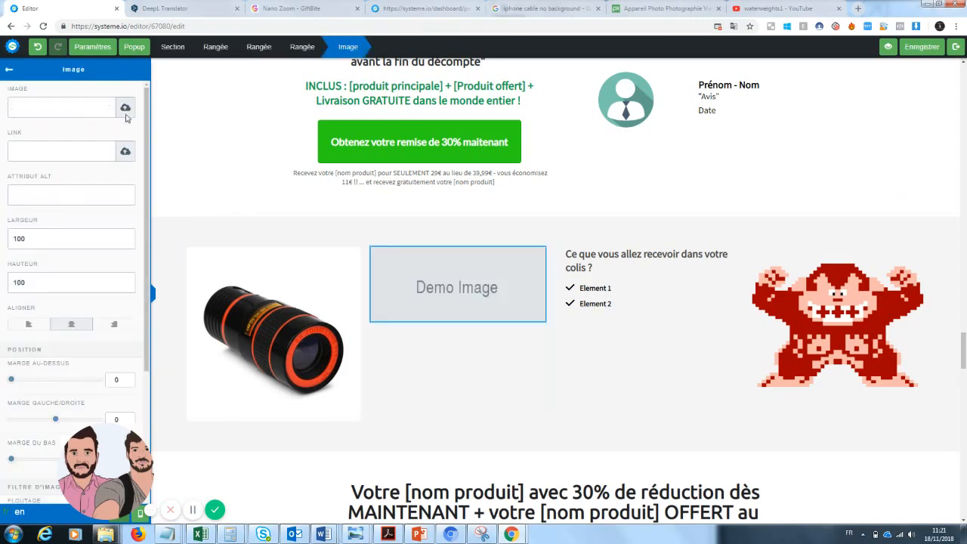
{"action": "left_click", "coordinate": [125, 108]}
{"action": "left_click", "coordinate": [482, 221]}
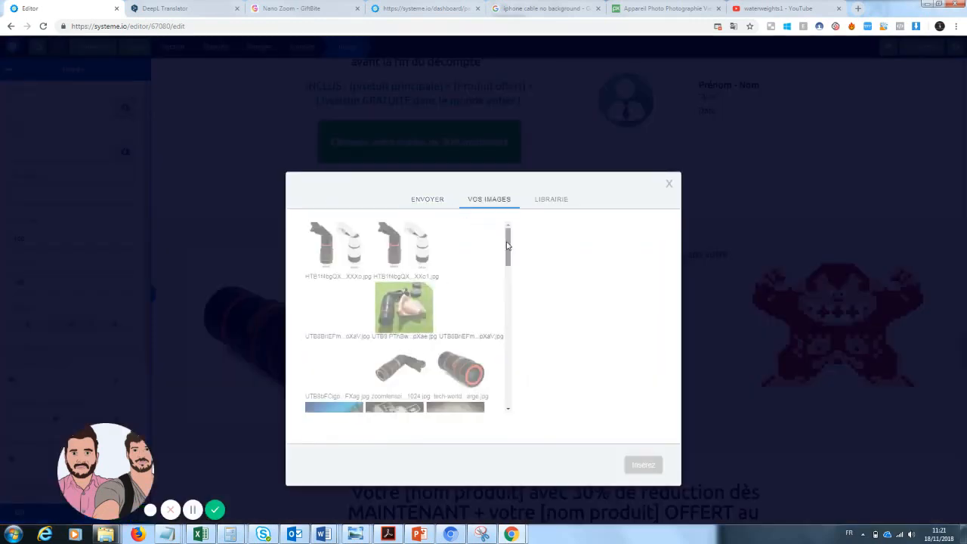
{"action": "left_click_drag", "start_coordinate": [509, 251], "coordinate": [509, 277]}
{"action": "left_click", "coordinate": [394, 366]}
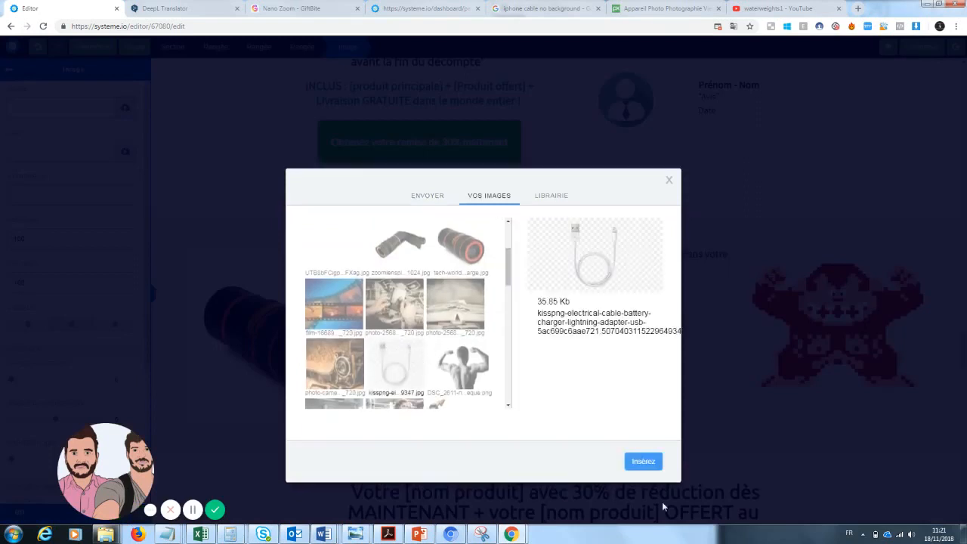
{"action": "left_click", "coordinate": [643, 461]}
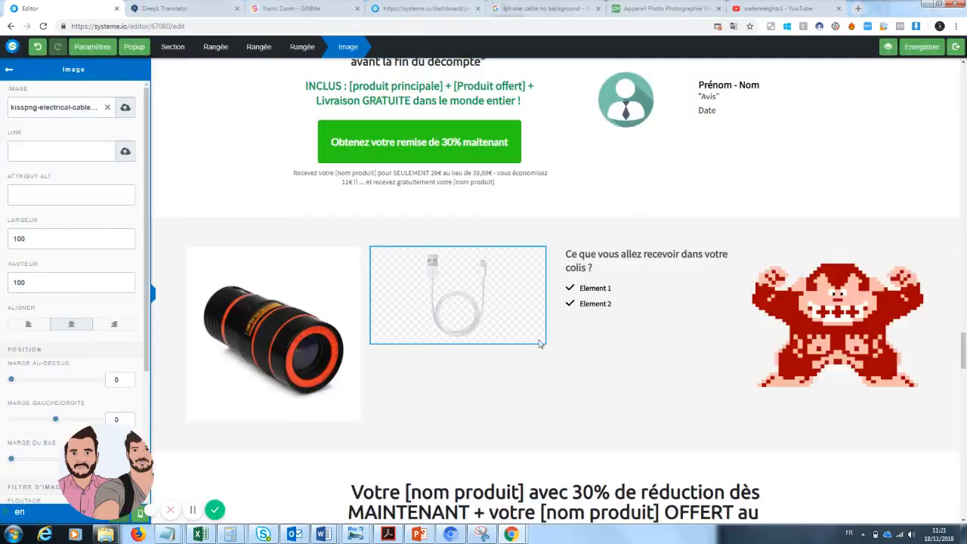
{"action": "left_click", "coordinate": [708, 487]}
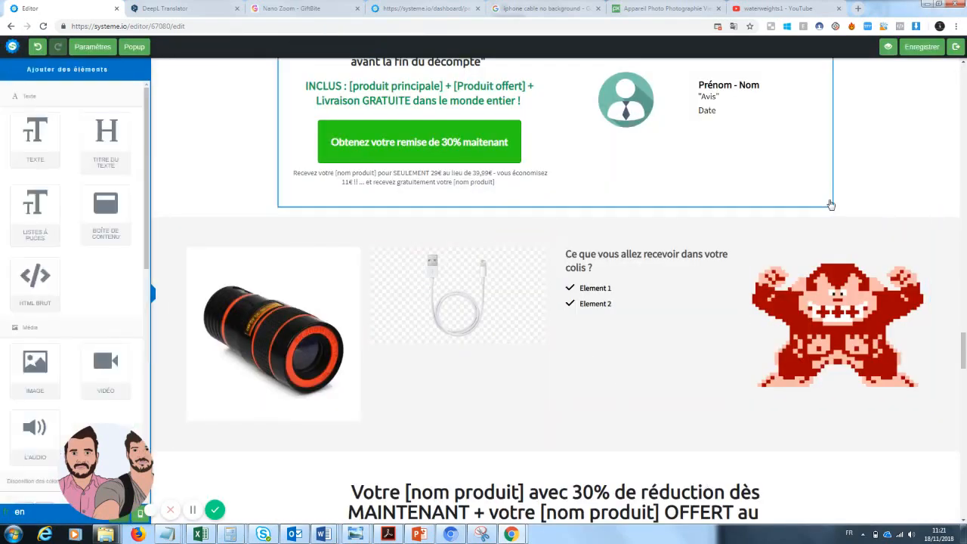
Rename the package list items Element 1 and Element 2 to 'Zoom pro x1' and 'Cable téléphone'
{"action": "left_click", "coordinate": [955, 192]}
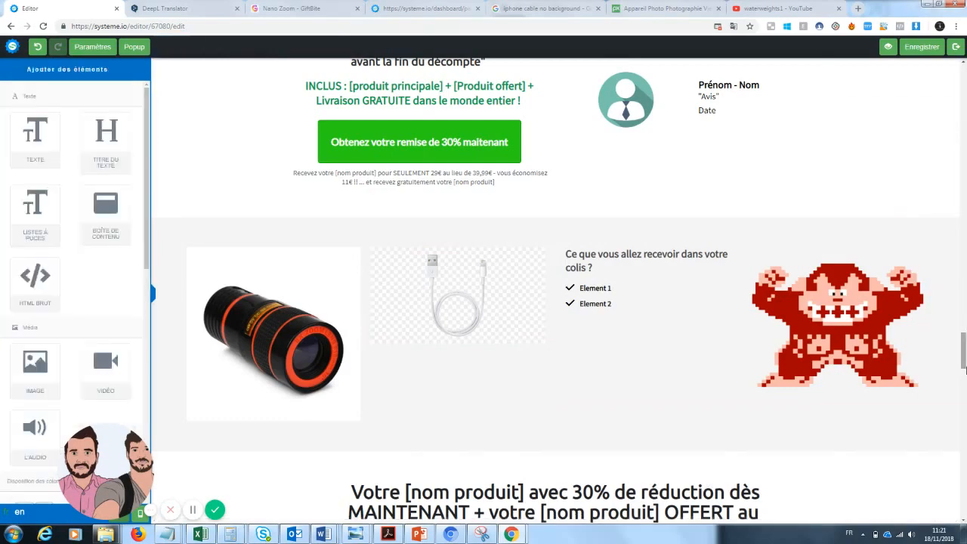
{"action": "mouse_move", "coordinate": [965, 357]}
{"action": "left_mouse_down"}
{"action": "mouse_move", "coordinate": [966, 300]}
{"action": "mouse_move", "coordinate": [965, 364]}
{"action": "mouse_move", "coordinate": [964, 347]}
{"action": "left_mouse_up"}
{"action": "left_click", "coordinate": [614, 385]}
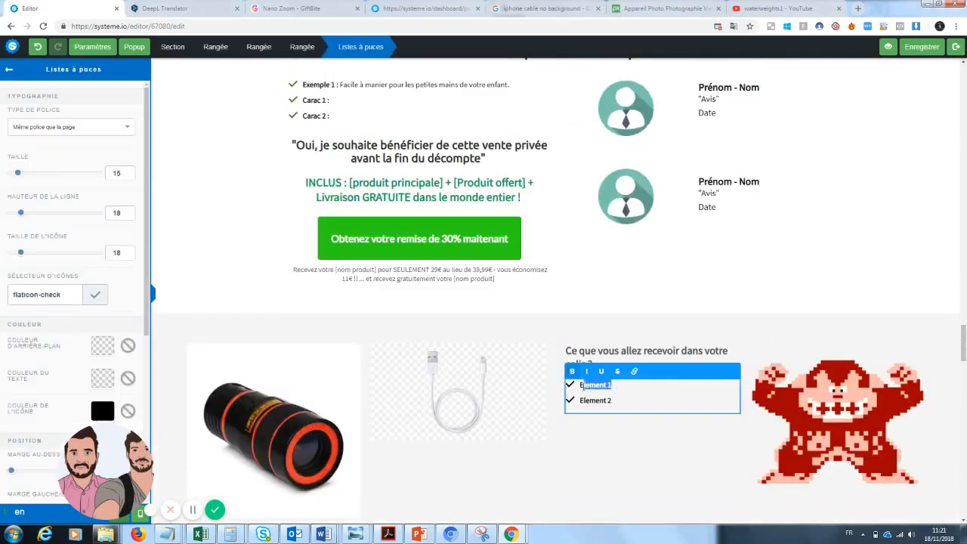
{"action": "key", "text": "BackSpace"}
{"action": "left_click_drag", "start_coordinate": [611, 401], "coordinate": [587, 403]}
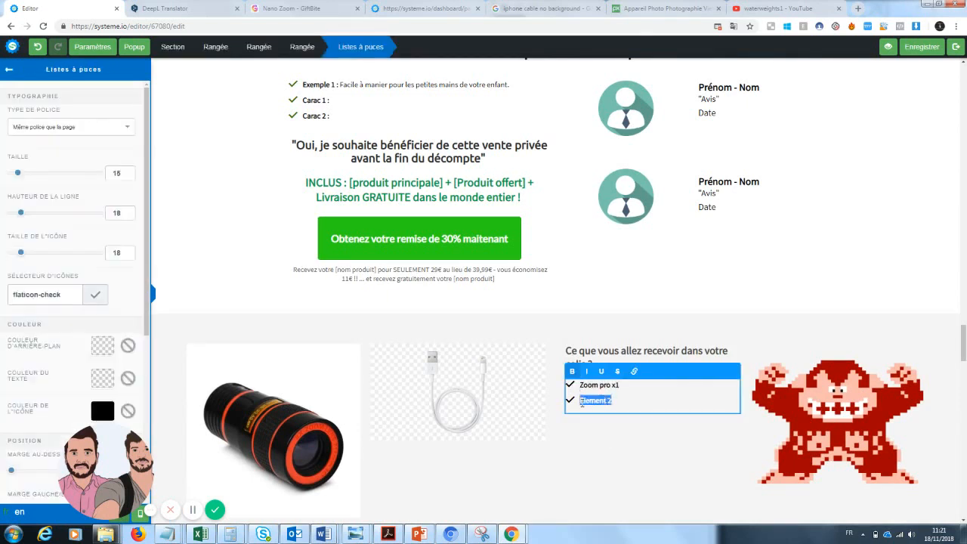
{"action": "type", "text": "Cable téléphone"}
{"action": "left_click", "coordinate": [823, 383]}
Replace the pixel-art Donkey Kong image in the package section with the old book photo photo-256889_960_720.jpg from your images
{"action": "left_click", "coordinate": [866, 425]}
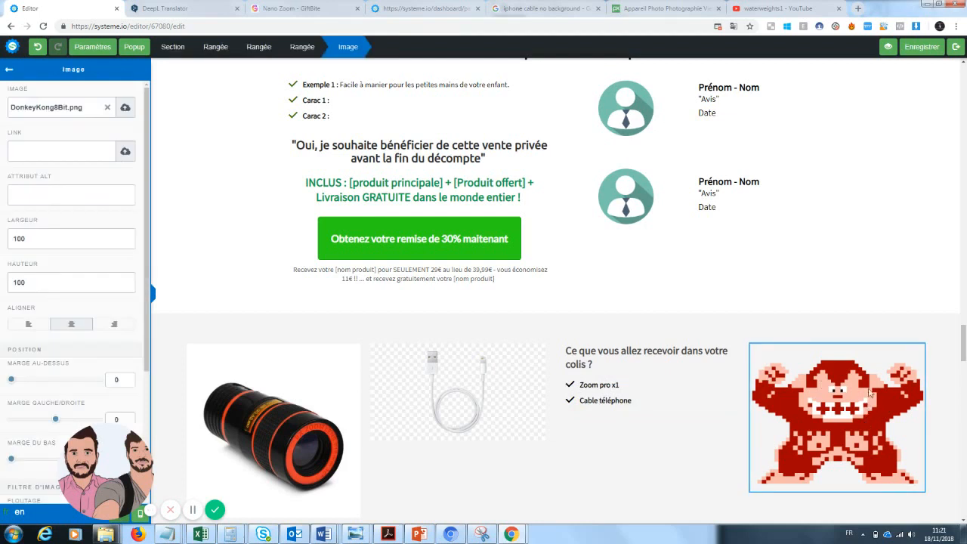
{"action": "left_click", "coordinate": [9, 69]}
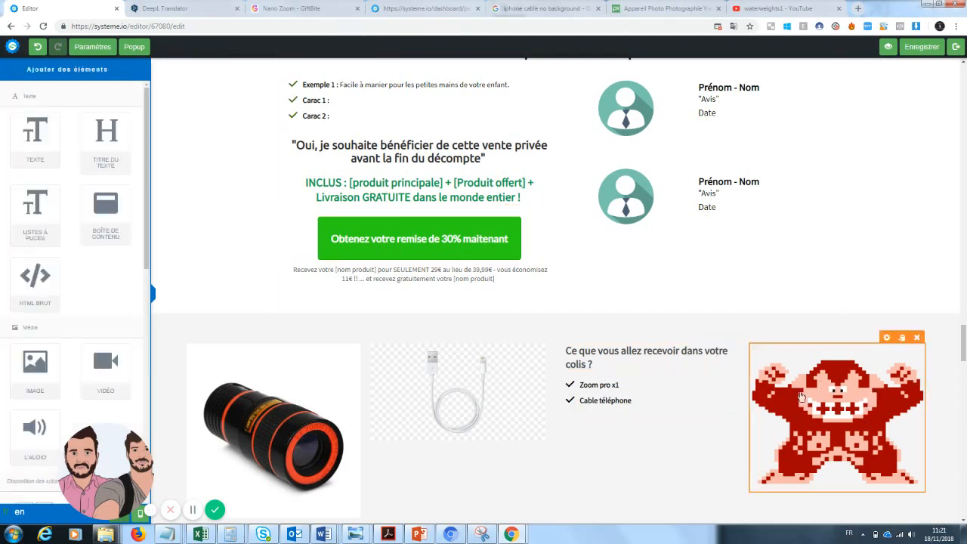
{"action": "left_click", "coordinate": [866, 402]}
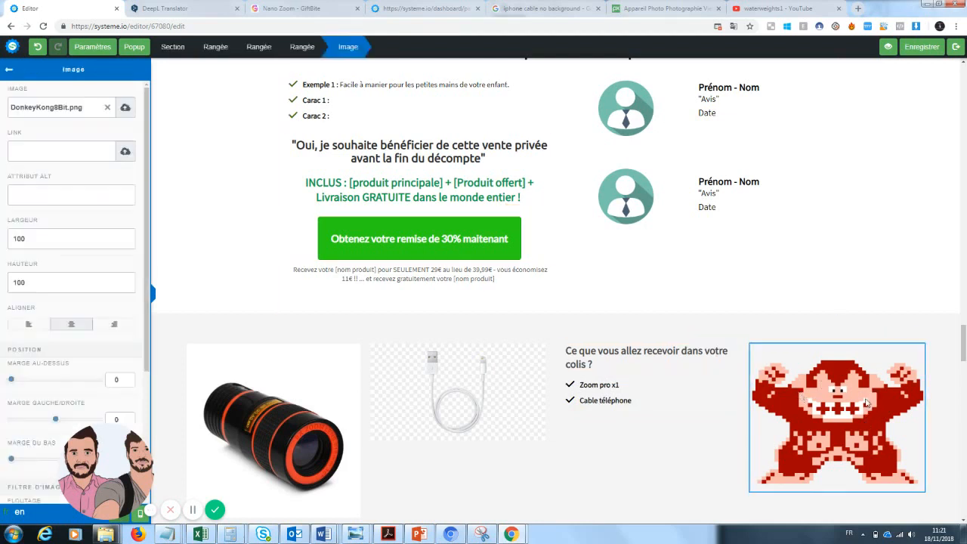
{"action": "left_click", "coordinate": [125, 109]}
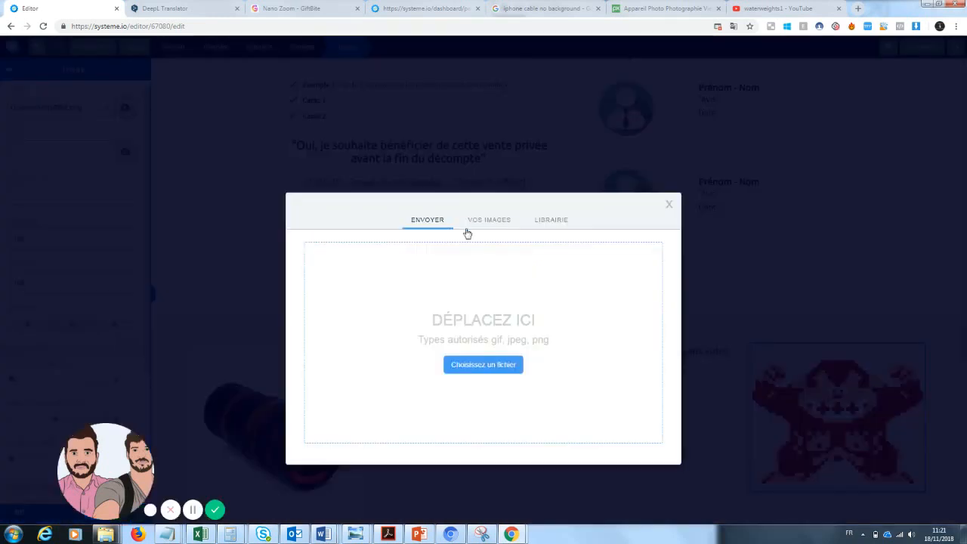
{"action": "left_click_drag", "start_coordinate": [507, 258], "coordinate": [506, 288]}
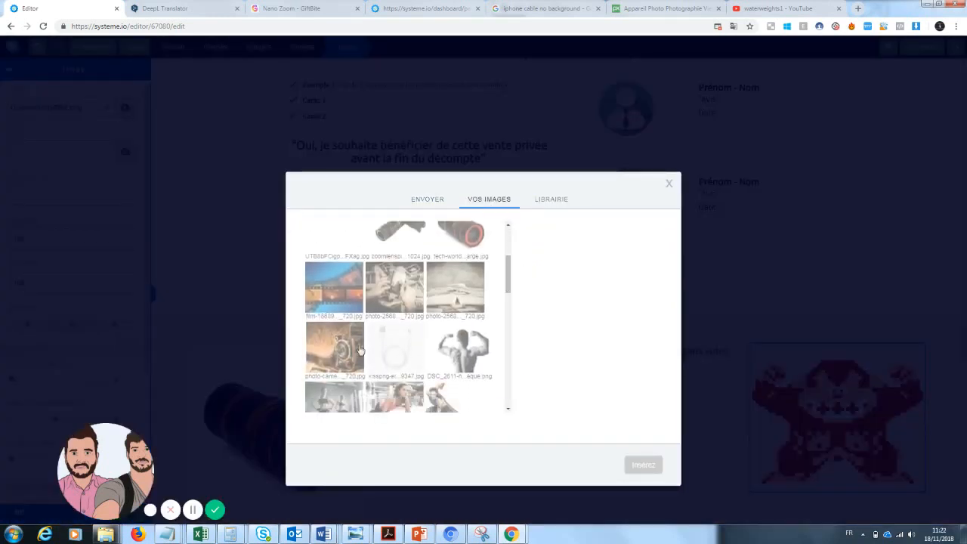
{"action": "left_click", "coordinate": [483, 281]}
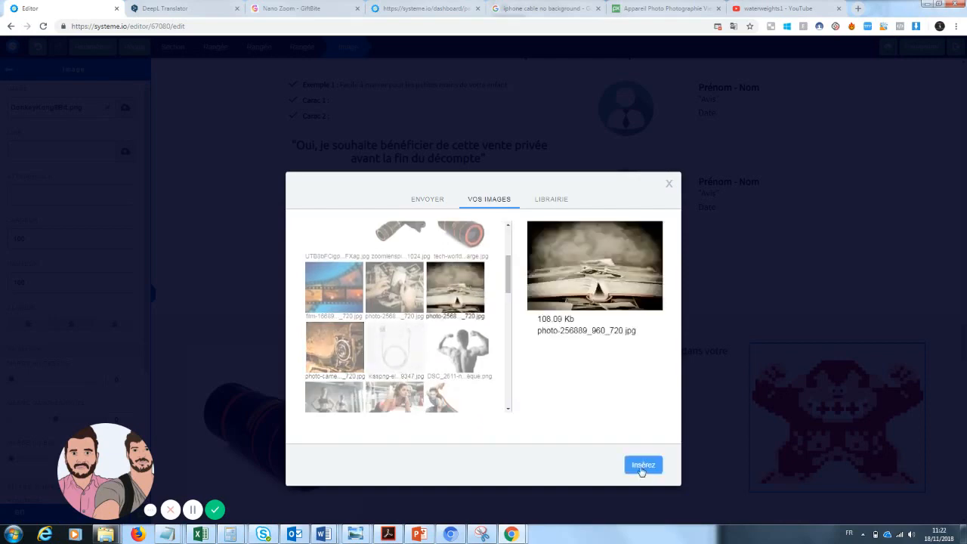
{"action": "left_click", "coordinate": [642, 465]}
Delete the red 'Mais ce n'est pas tout...' banner section above the bonus offer
{"action": "left_click", "coordinate": [867, 210]}
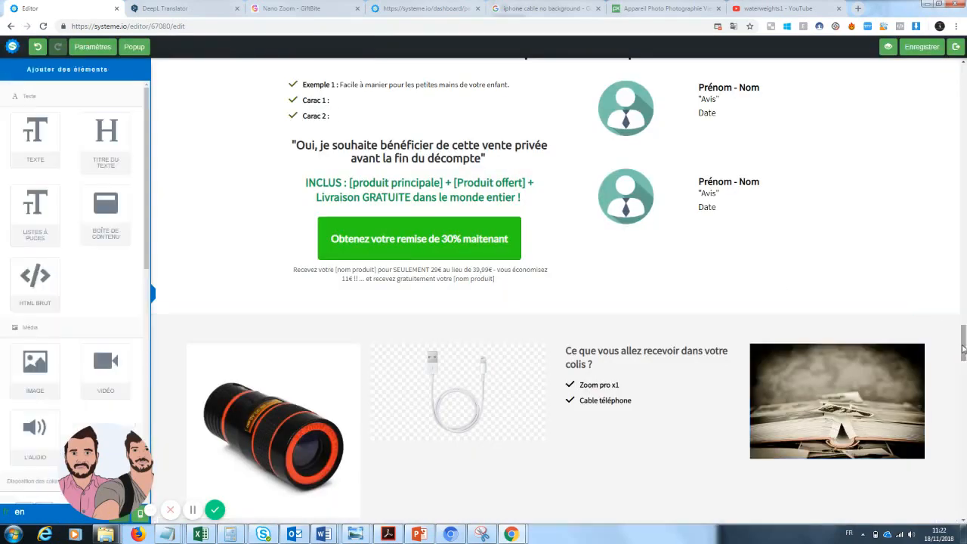
{"action": "left_click_drag", "start_coordinate": [964, 349], "coordinate": [964, 311]}
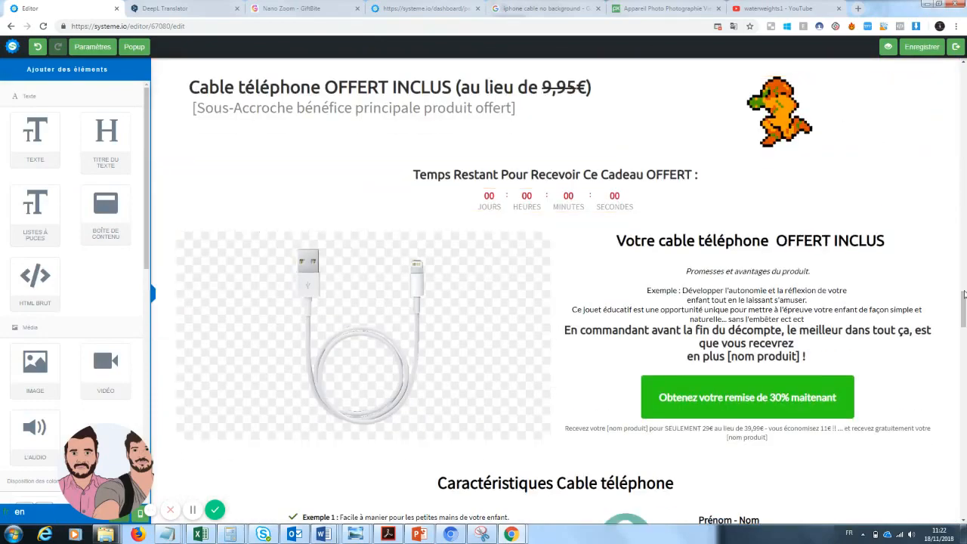
{"action": "mouse_move", "coordinate": [965, 303]}
{"action": "left_mouse_down"}
{"action": "mouse_move", "coordinate": [966, 293]}
{"action": "mouse_move", "coordinate": [963, 400]}
{"action": "mouse_move", "coordinate": [965, 298]}
{"action": "left_mouse_up"}
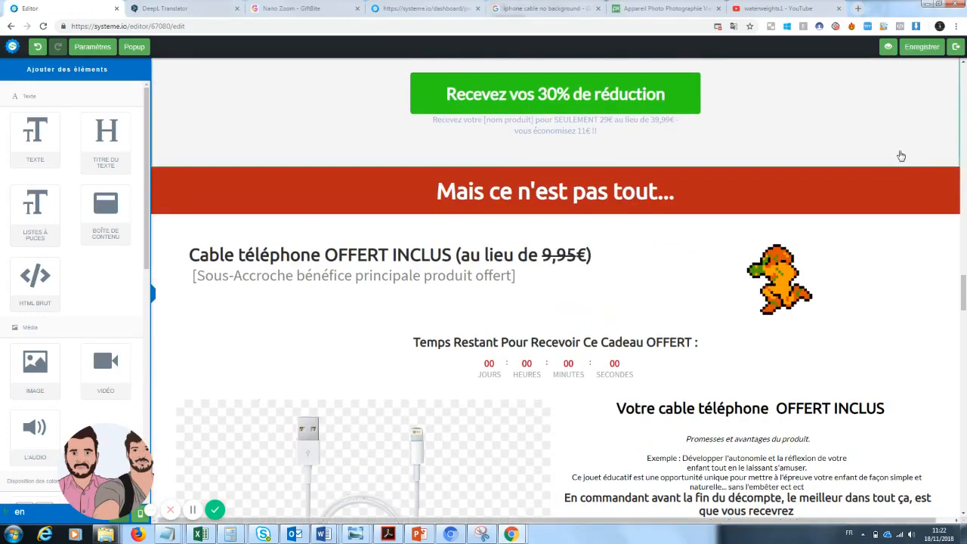
{"action": "left_click", "coordinate": [953, 163]}
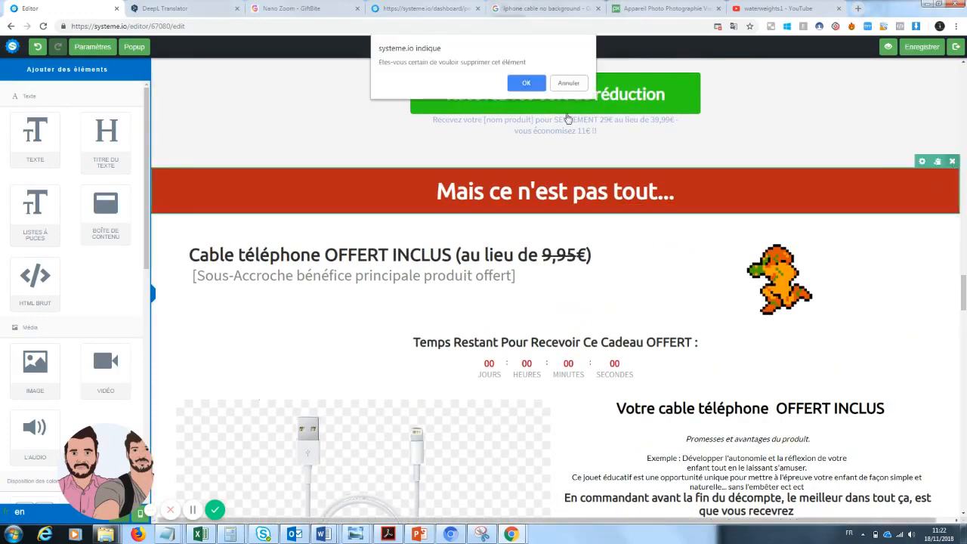
{"action": "left_click", "coordinate": [527, 83]}
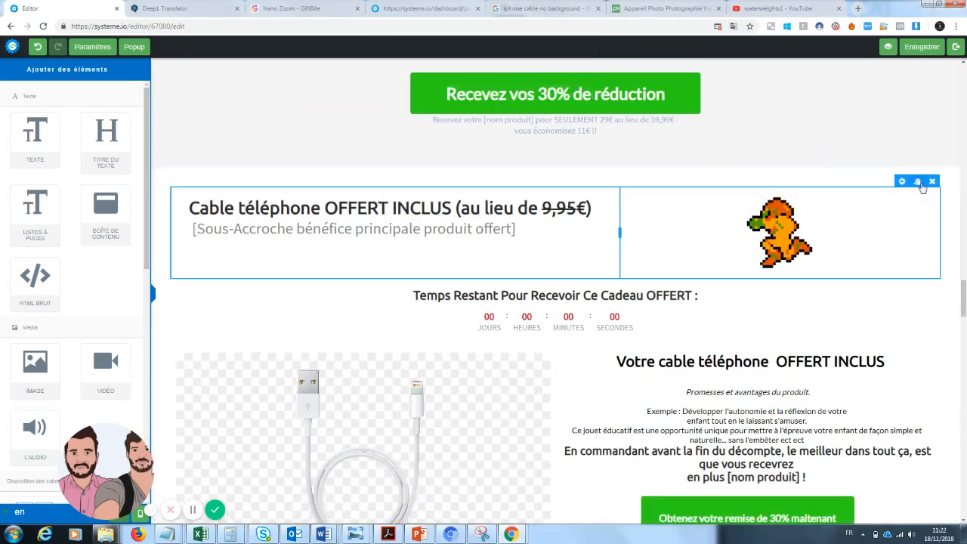
Delete the free 'Cable téléphone' bonus offer section and the 'Caractéristiques Cable téléphone' section below it
{"action": "left_click", "coordinate": [953, 163]}
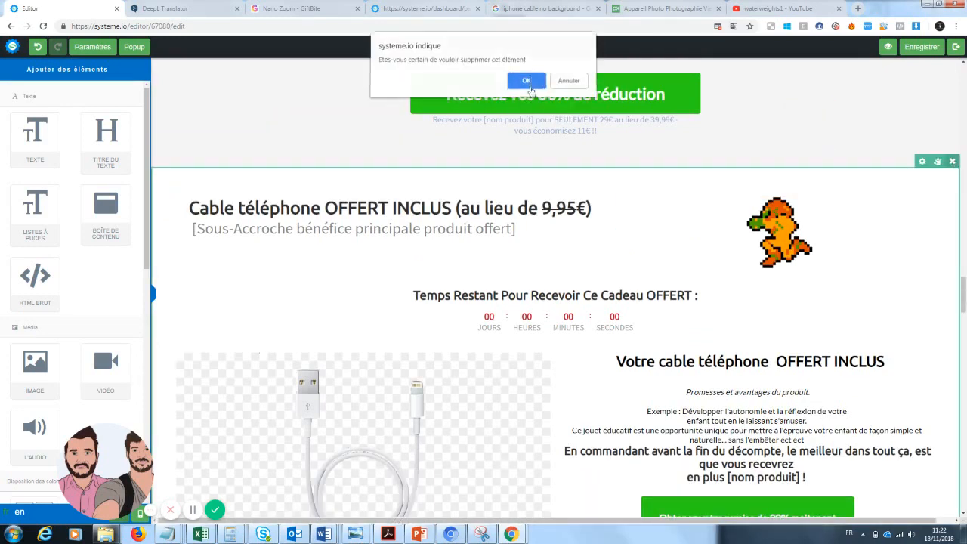
{"action": "key", "text": "Return"}
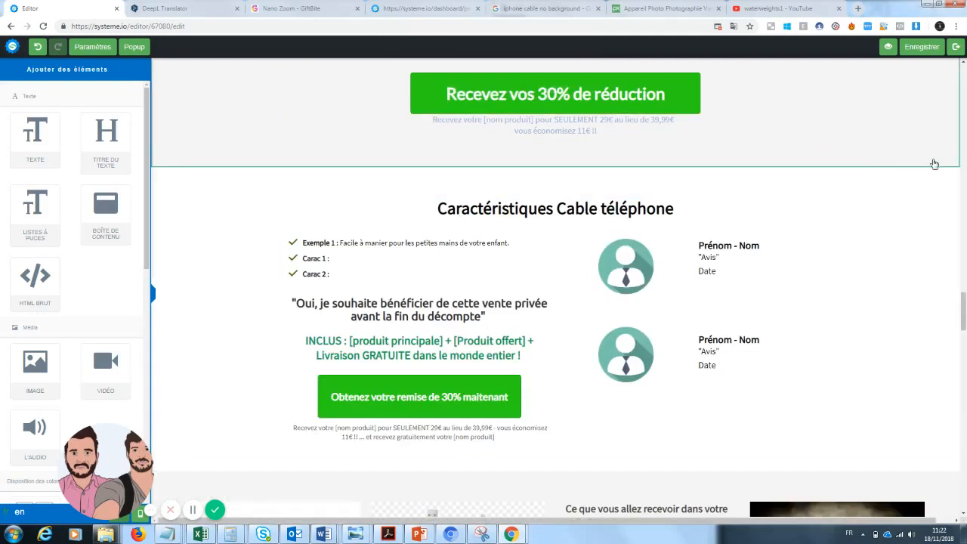
{"action": "left_click", "coordinate": [952, 161]}
{"action": "left_click", "coordinate": [540, 82]}
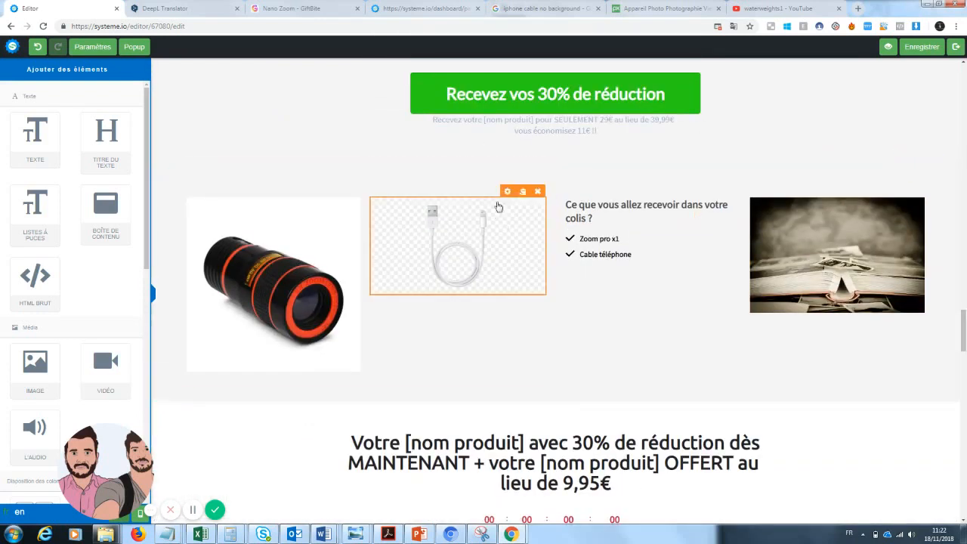
Remove the white phone cable image and the 'Cable téléphone' list item from the package contents section
{"action": "left_click", "coordinate": [537, 191]}
{"action": "left_click", "coordinate": [527, 85]}
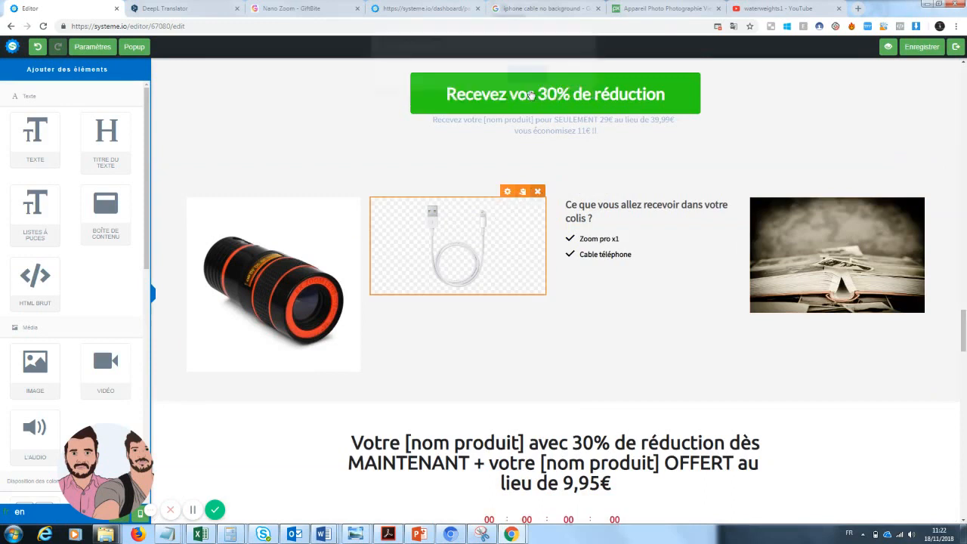
{"action": "left_click", "coordinate": [637, 257]}
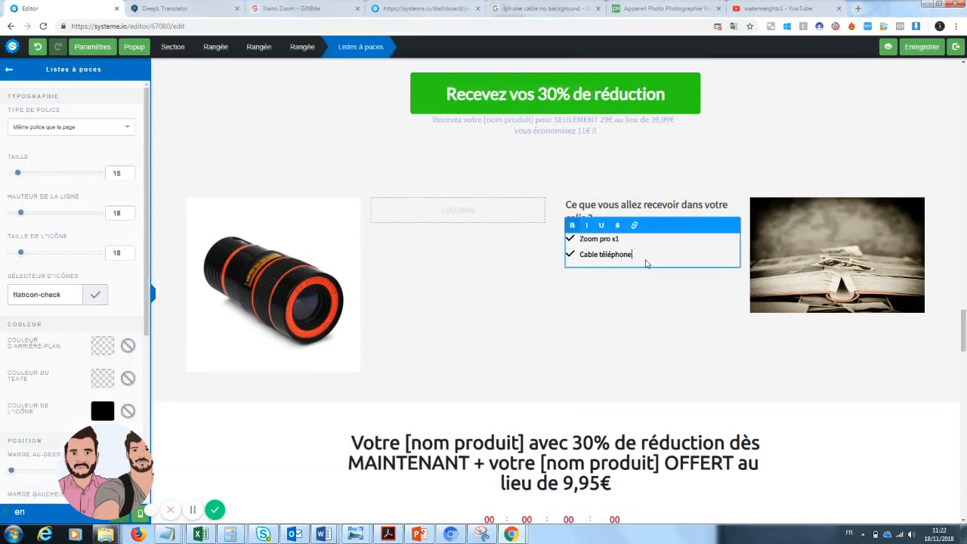
{"action": "left_click_drag", "start_coordinate": [635, 256], "coordinate": [568, 257]}
{"action": "key", "text": "BackSpace"}
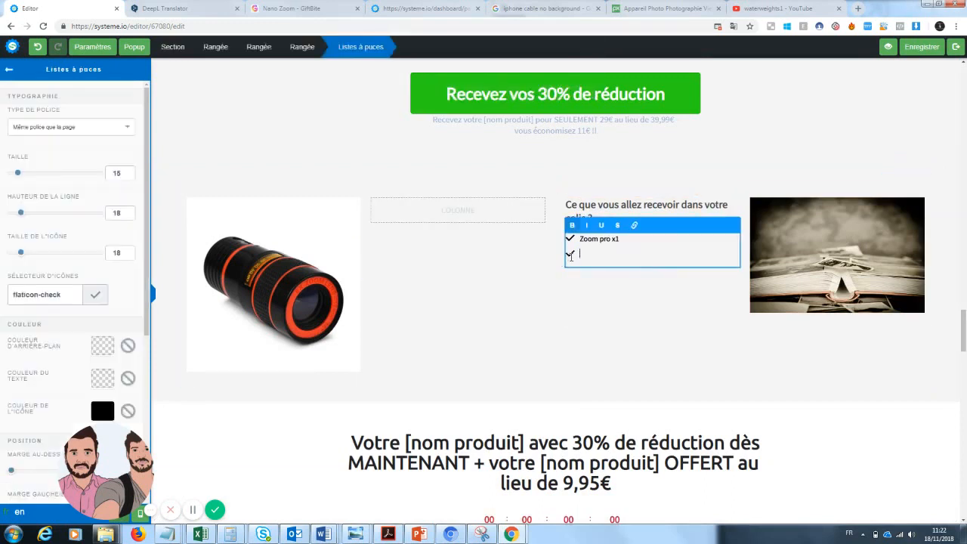
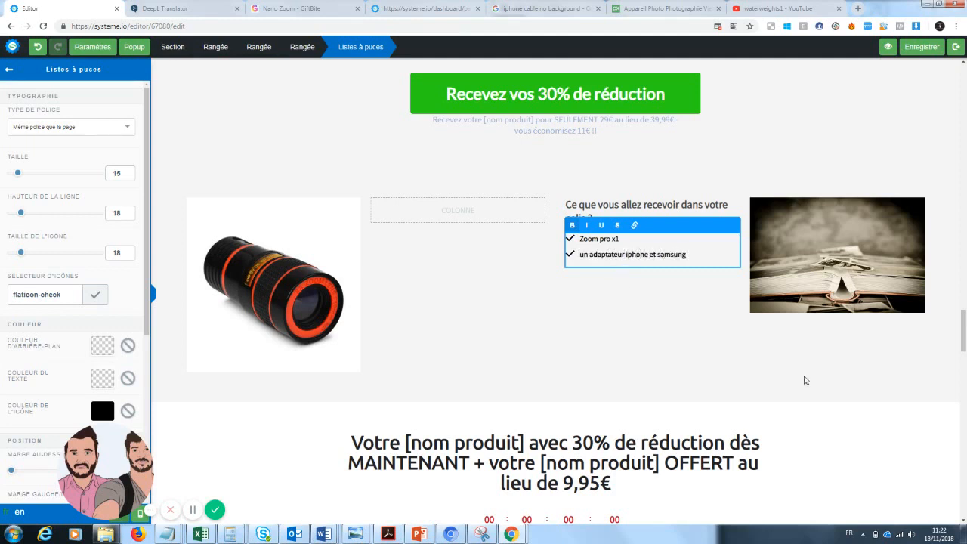
Delete the countdown offer section with the console images and the 'Plus de 1000+ clients déjà satisfaits!' testimonials section
{"action": "left_click_drag", "start_coordinate": [964, 338], "coordinate": [964, 361]}
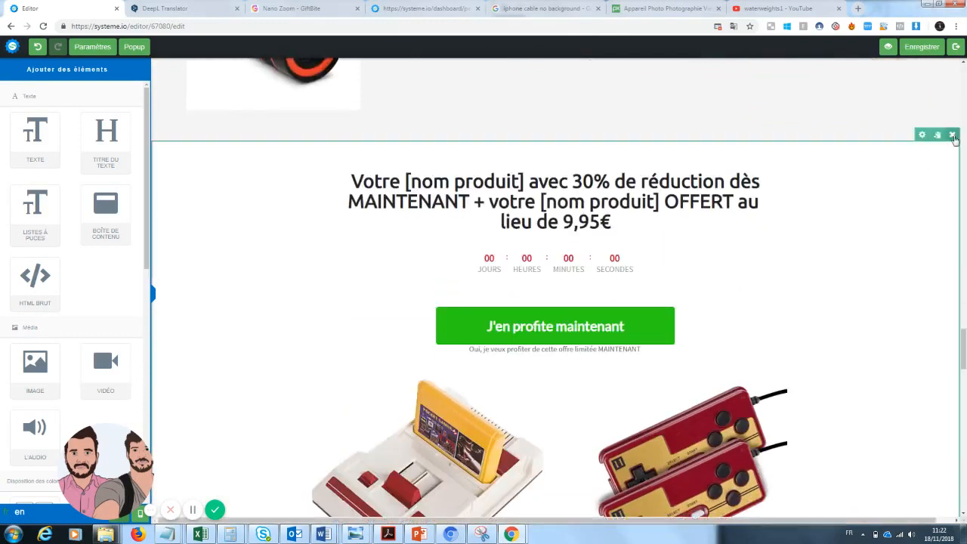
{"action": "left_click", "coordinate": [951, 135]}
{"action": "left_click", "coordinate": [527, 83]}
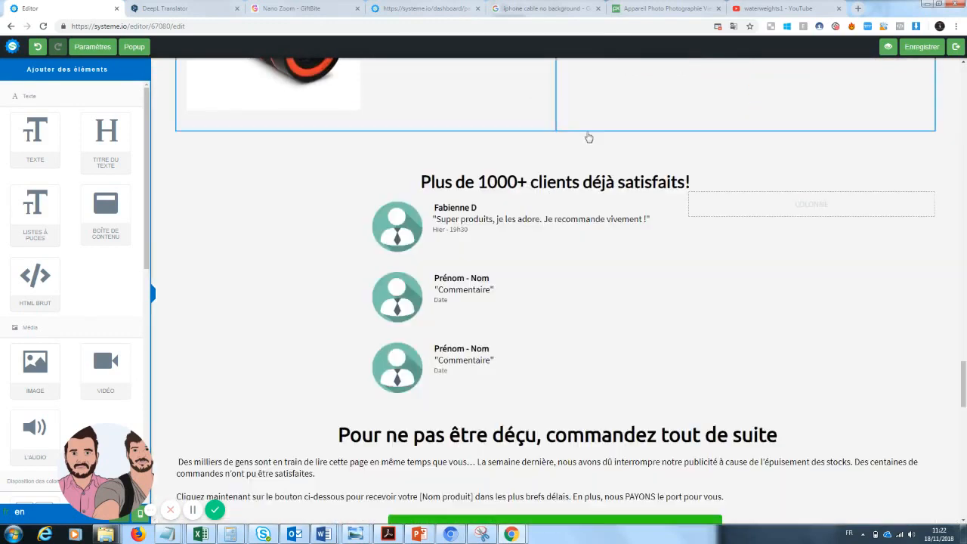
{"action": "left_click", "coordinate": [952, 136]}
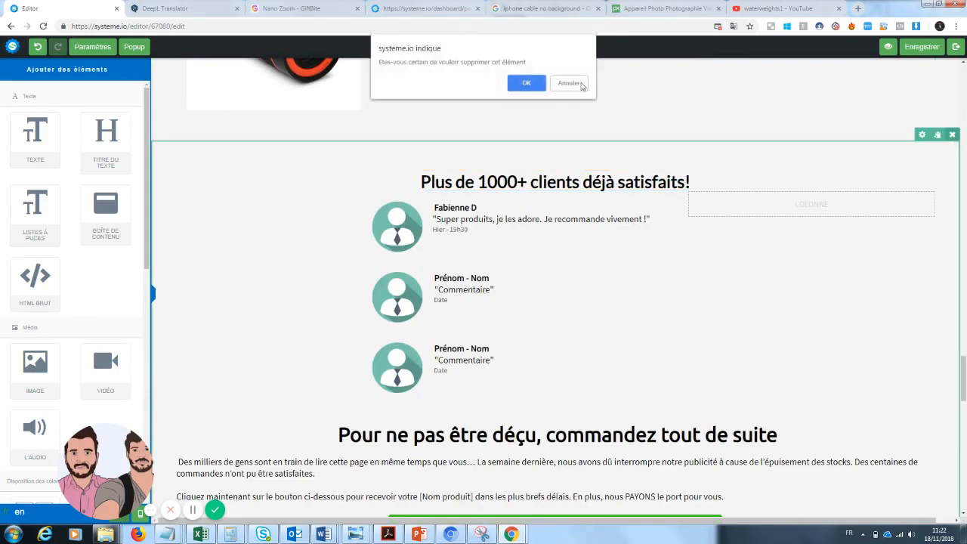
{"action": "left_click", "coordinate": [527, 83]}
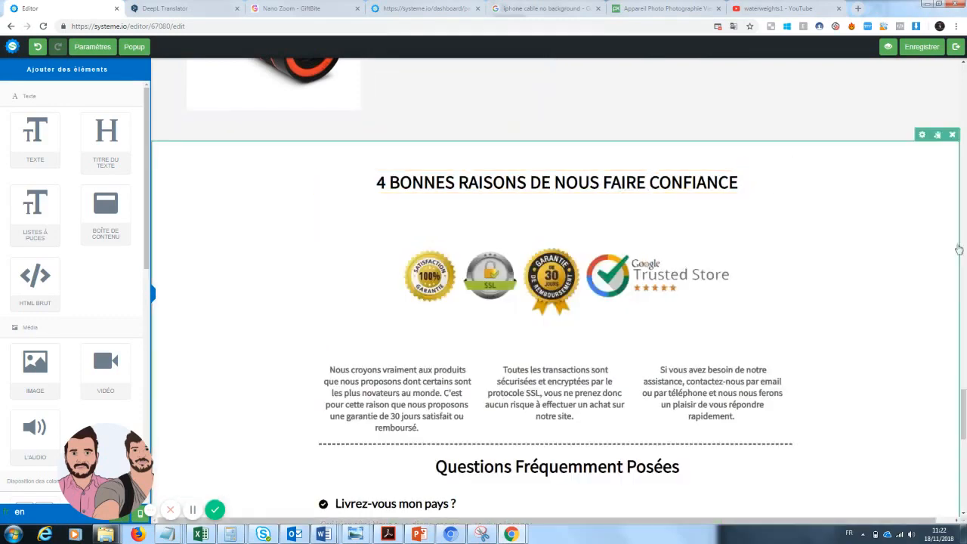
Save the page and review it in preview mode from top to bottom
{"action": "left_click_drag", "start_coordinate": [963, 413], "coordinate": [963, 87]}
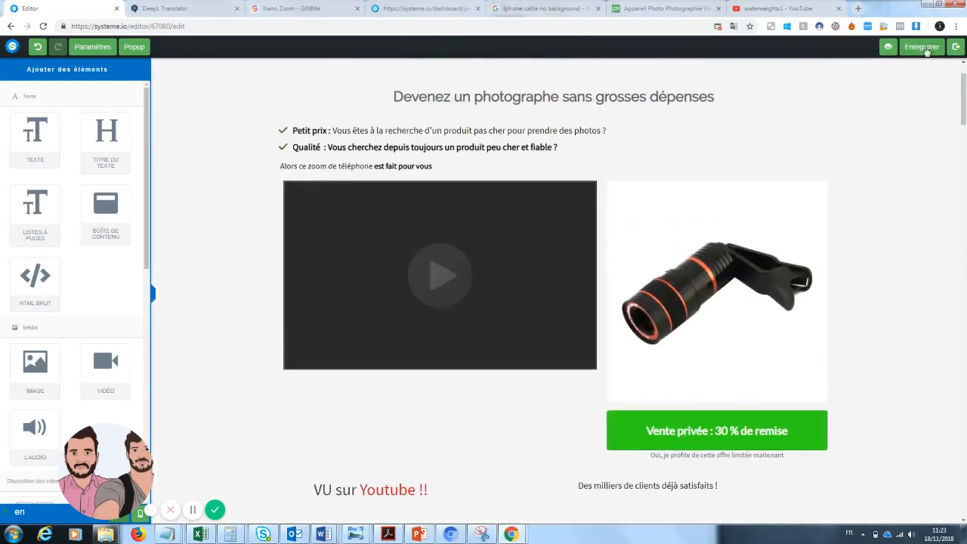
{"action": "left_click", "coordinate": [927, 50]}
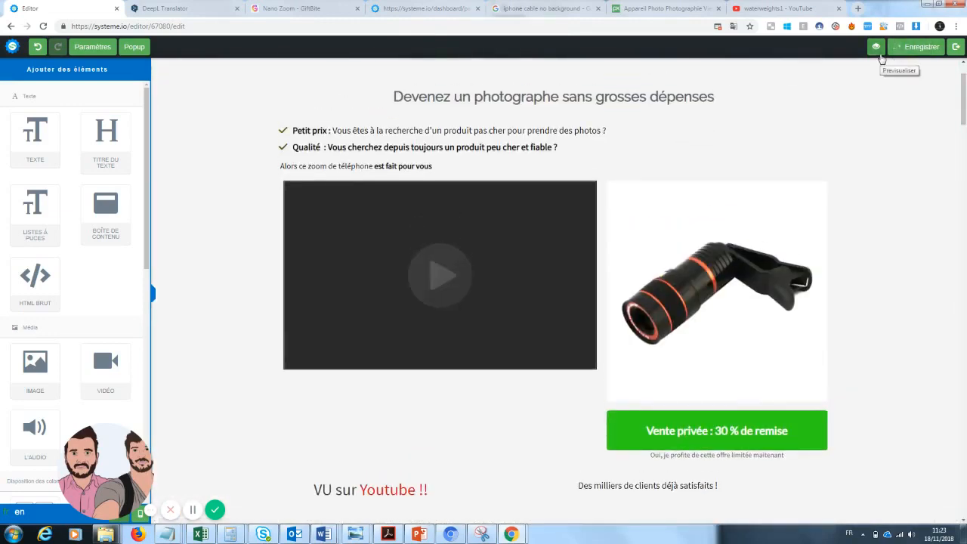
{"action": "left_click", "coordinate": [876, 47]}
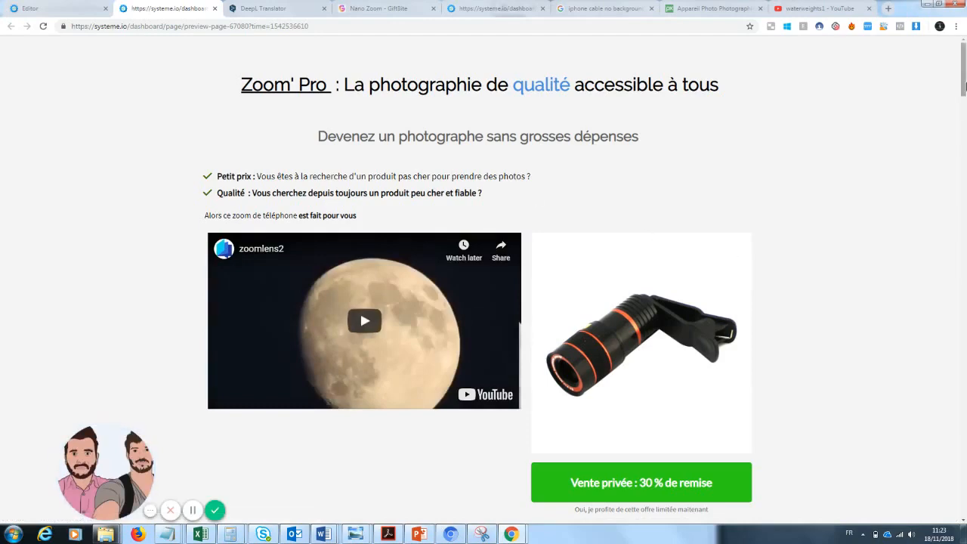
{"action": "left_click_drag", "start_coordinate": [964, 86], "coordinate": [964, 291]}
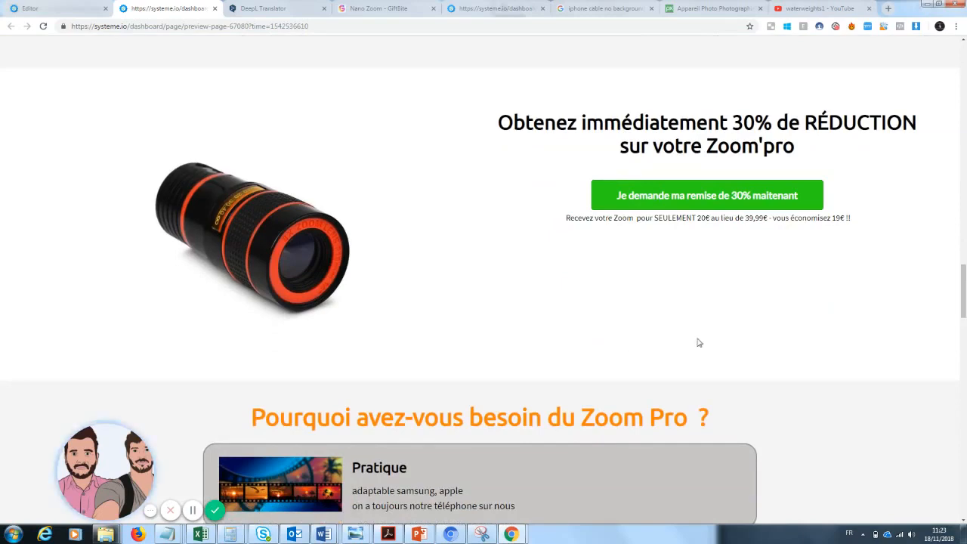
{"action": "left_click_drag", "start_coordinate": [963, 291], "coordinate": [964, 405]}
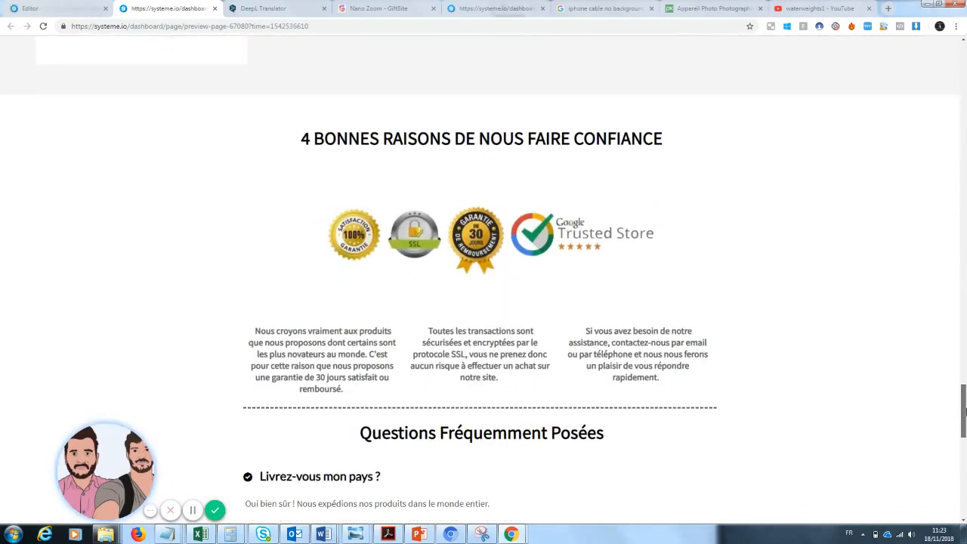
{"action": "left_click_drag", "start_coordinate": [964, 410], "coordinate": [963, 493]}
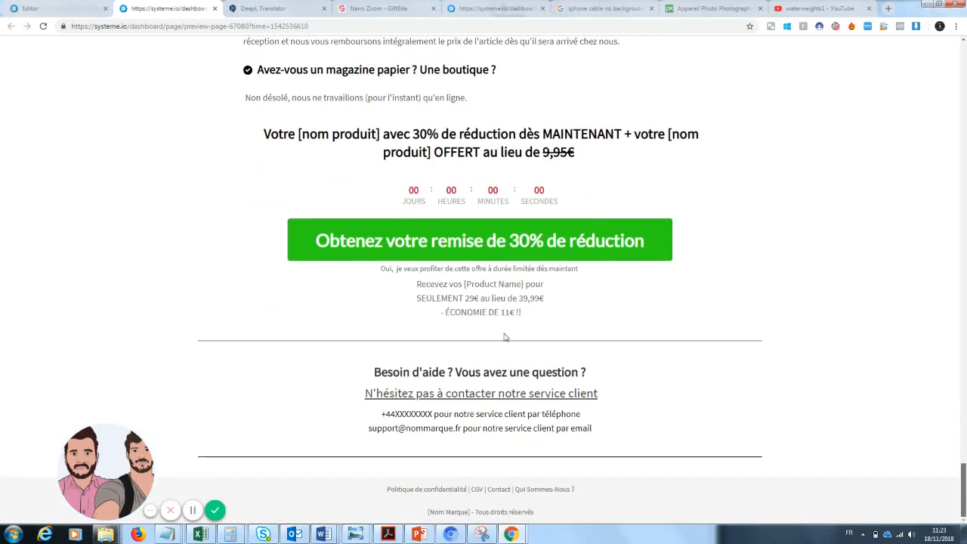
{"action": "left_click", "coordinate": [57, 5]}
{"action": "left_click_drag", "start_coordinate": [964, 108], "coordinate": [964, 386]}
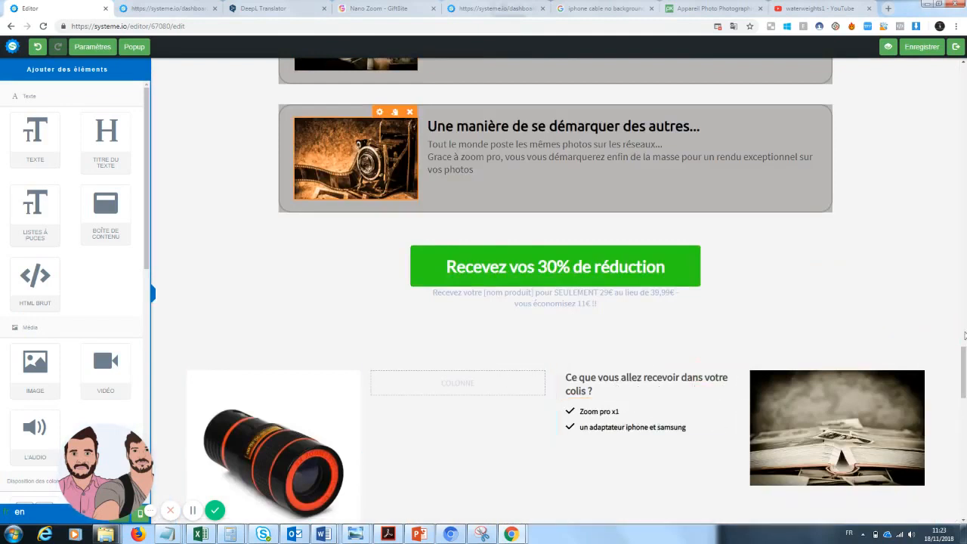
{"action": "scroll", "coordinate": [963, 336], "scroll_direction": "down", "scroll_amount": 2}
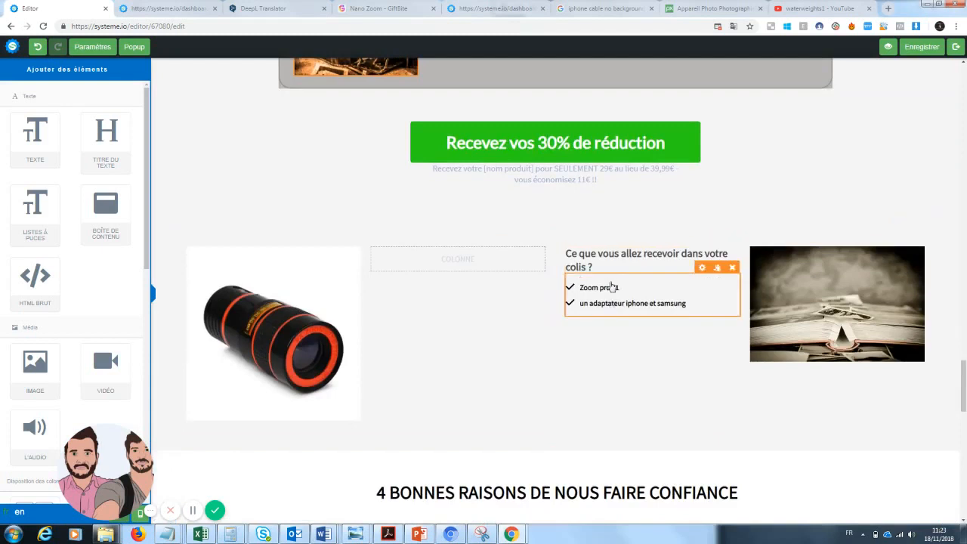
{"action": "left_click", "coordinate": [574, 261]}
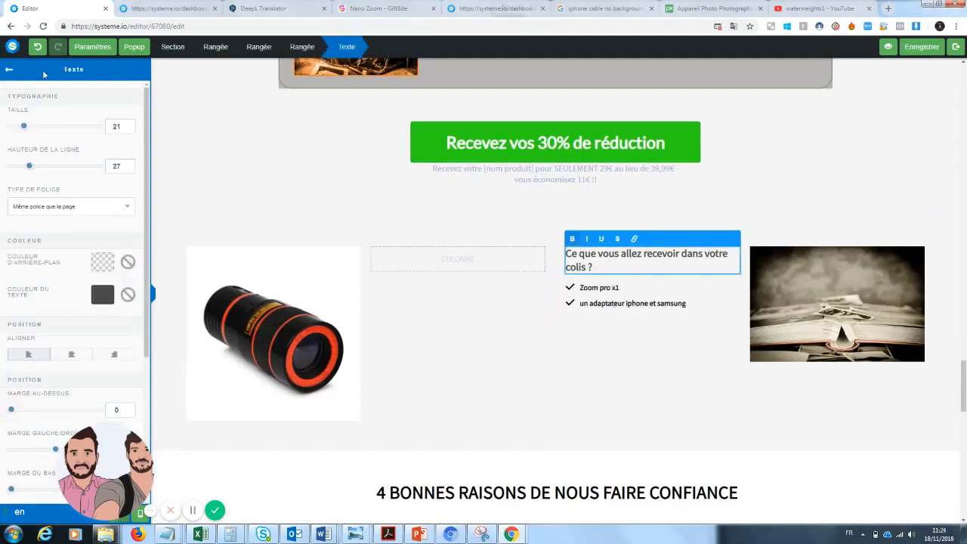
{"action": "left_click", "coordinate": [9, 71]}
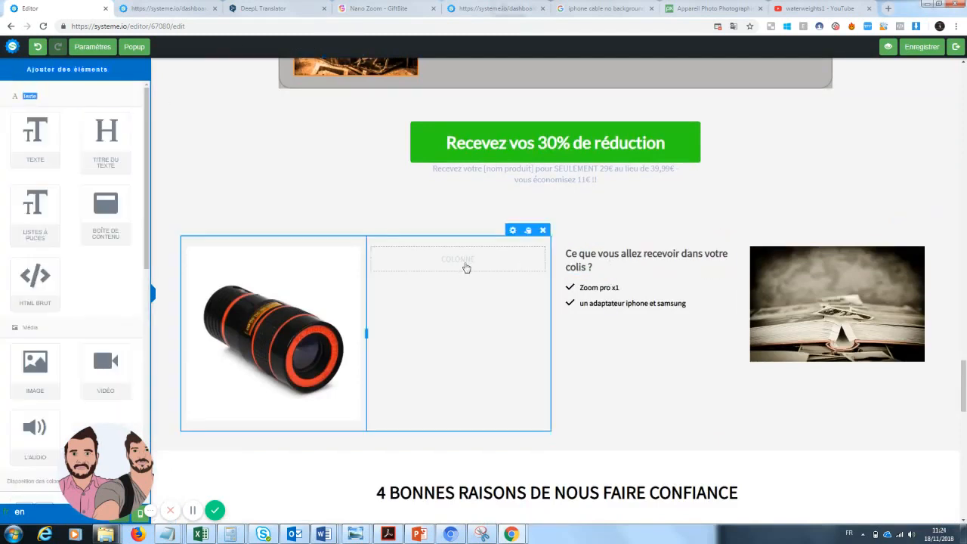
{"action": "left_click_drag", "start_coordinate": [35, 134], "coordinate": [481, 271]}
{"action": "left_click", "coordinate": [660, 294]}
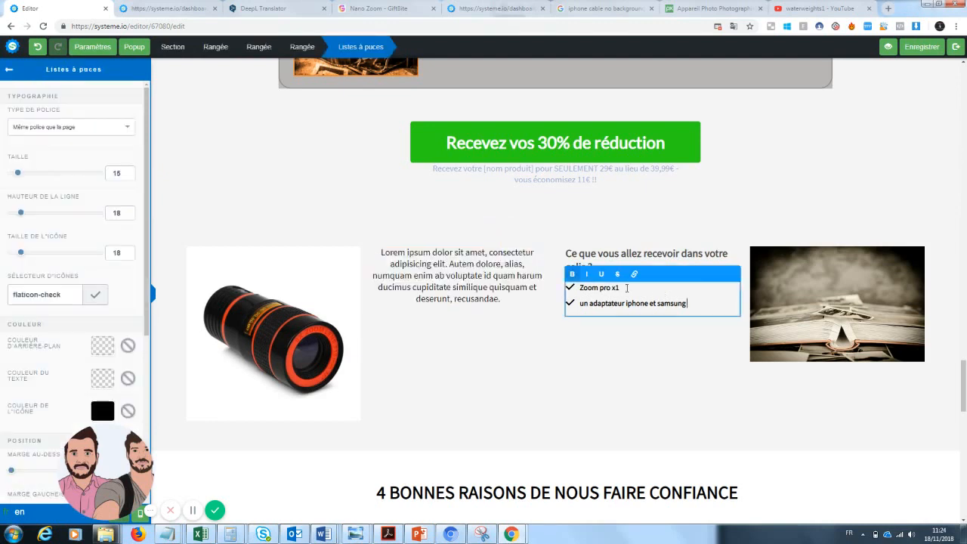
{"action": "left_click_drag", "start_coordinate": [702, 302], "coordinate": [567, 289]}
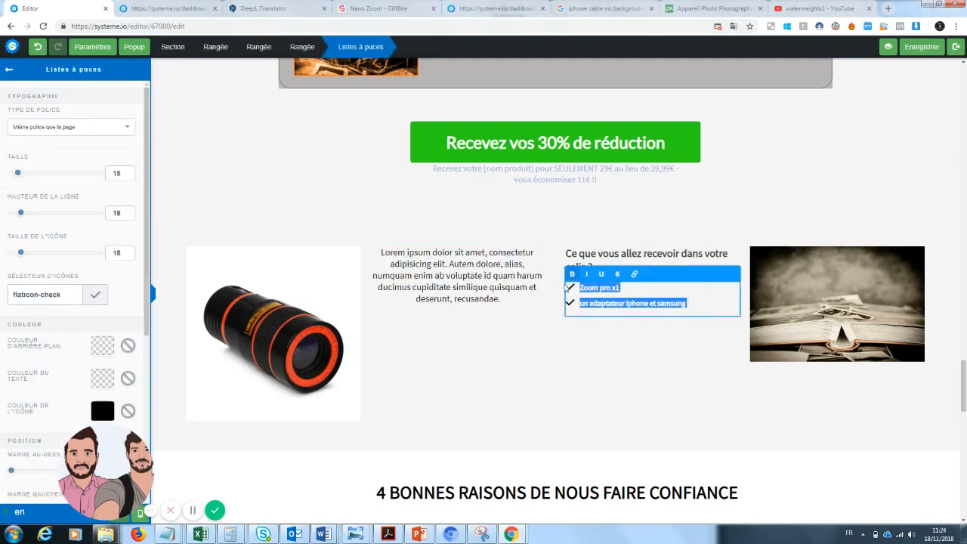
{"action": "left_click", "coordinate": [464, 286]}
{"action": "left_click", "coordinate": [538, 243]}
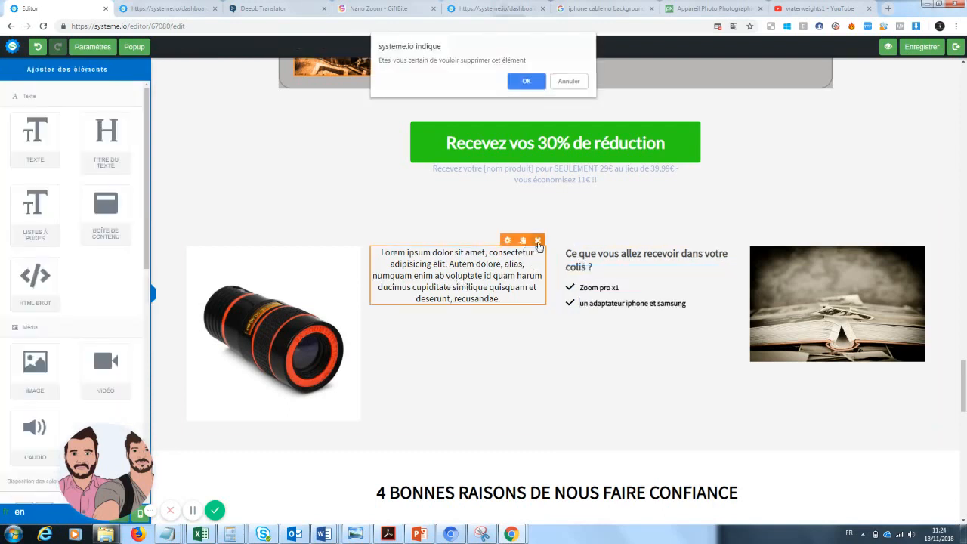
{"action": "left_click", "coordinate": [512, 85]}
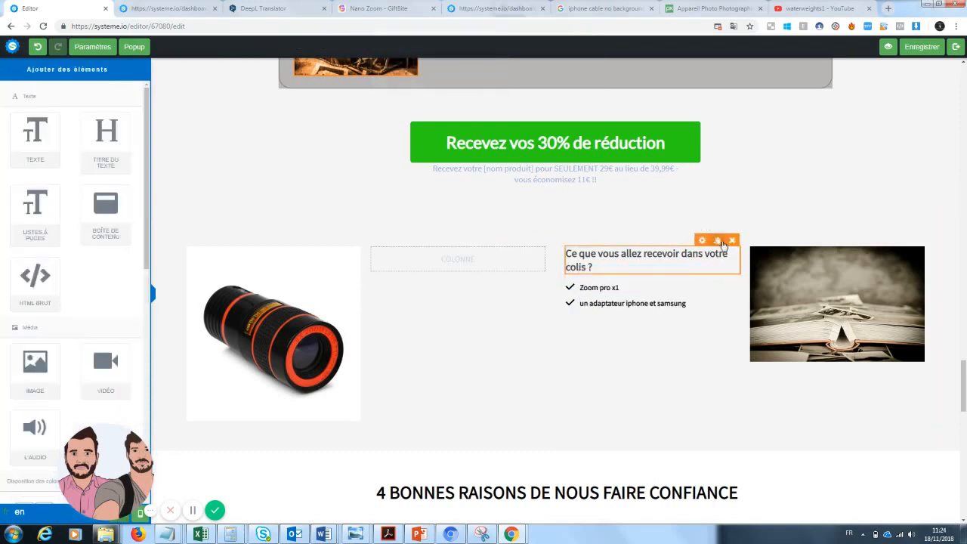
Move the 'Ce que vous allez recevoir dans votre colis ?' title and its bullet list into the empty middle column
{"action": "left_click", "coordinate": [719, 241]}
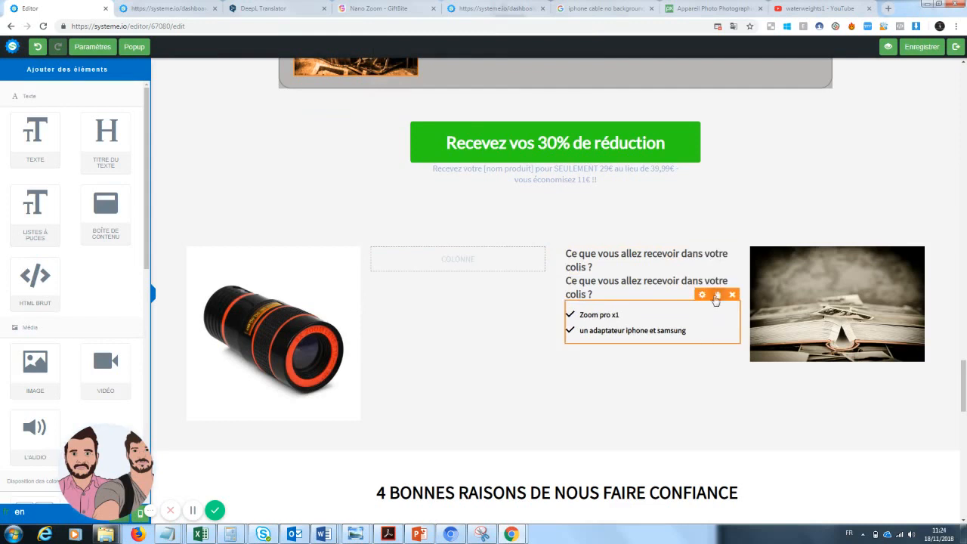
{"action": "left_click", "coordinate": [717, 294]}
{"action": "left_click_drag", "start_coordinate": [616, 329], "coordinate": [464, 260]}
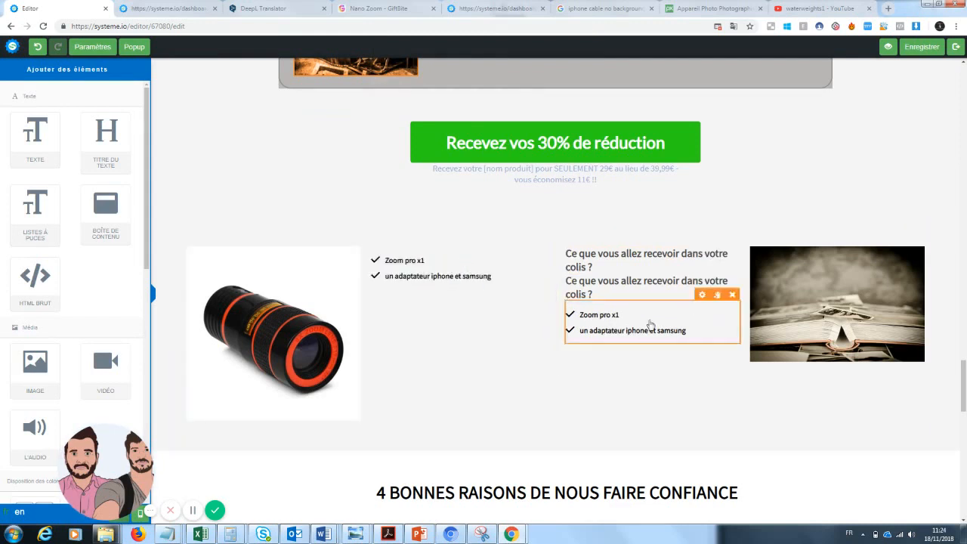
{"action": "left_click_drag", "start_coordinate": [634, 289], "coordinate": [437, 261]}
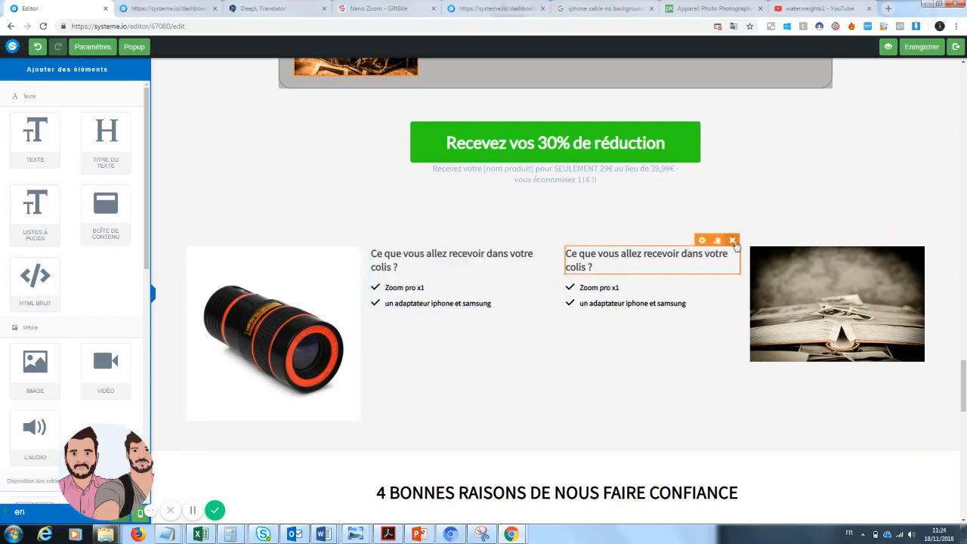
{"action": "left_click", "coordinate": [732, 241]}
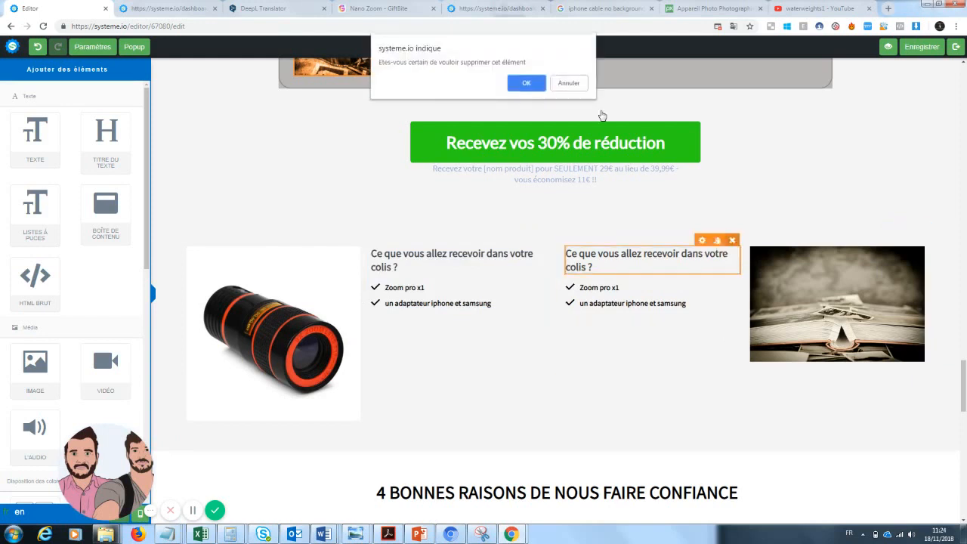
{"action": "left_click", "coordinate": [527, 83]}
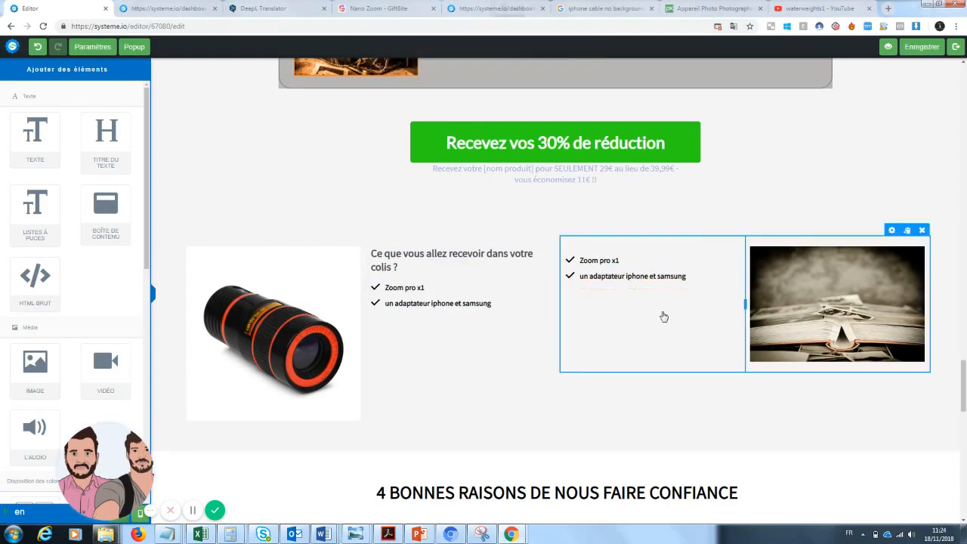
{"action": "left_click", "coordinate": [732, 240]}
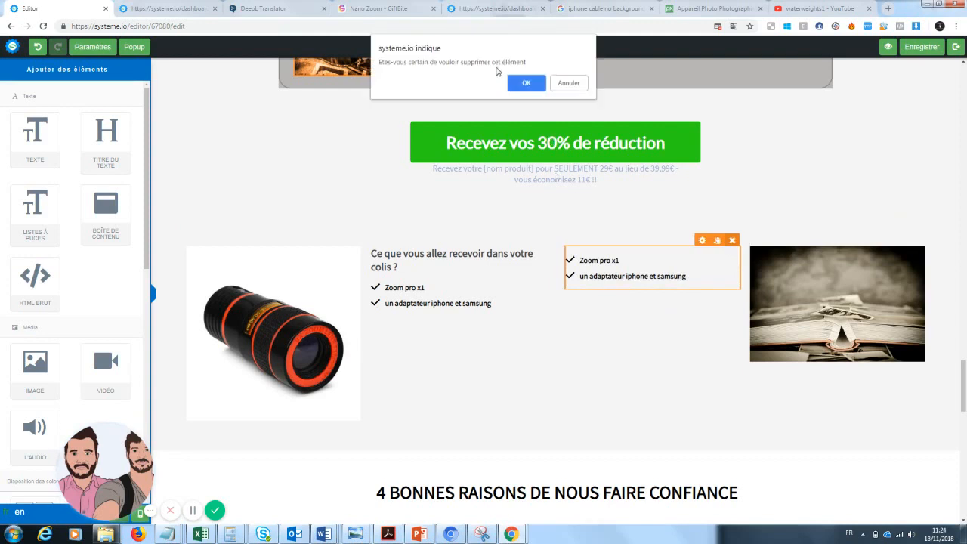
{"action": "left_click", "coordinate": [519, 85]}
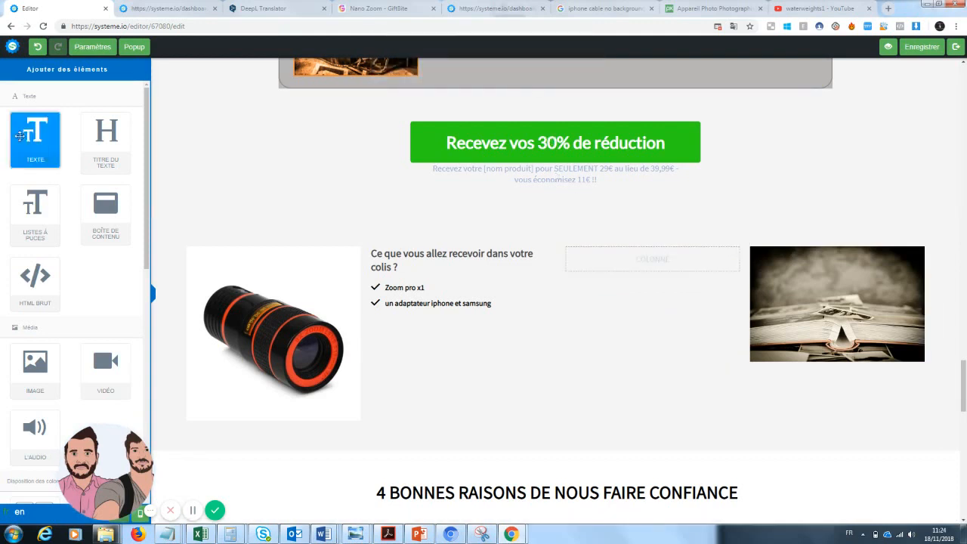
Add a text block in the freed column reading 'Une garantie de 30 jours est disponible... vous ne risquez donc à changer votre manière de prendre des photos.'
{"action": "left_click_drag", "start_coordinate": [23, 135], "coordinate": [637, 262]}
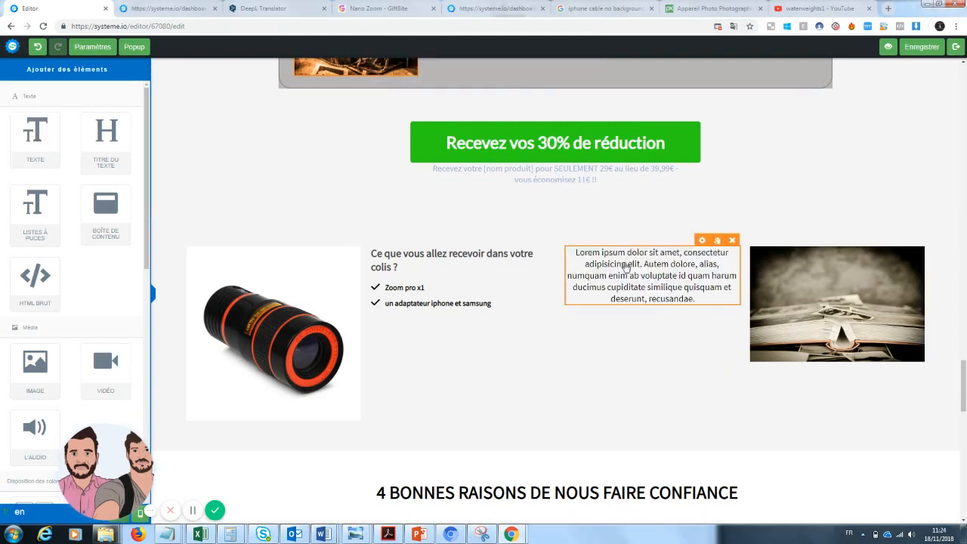
{"action": "left_click_drag", "start_coordinate": [697, 303], "coordinate": [568, 257]}
{"action": "key", "text": "BackSpace"}
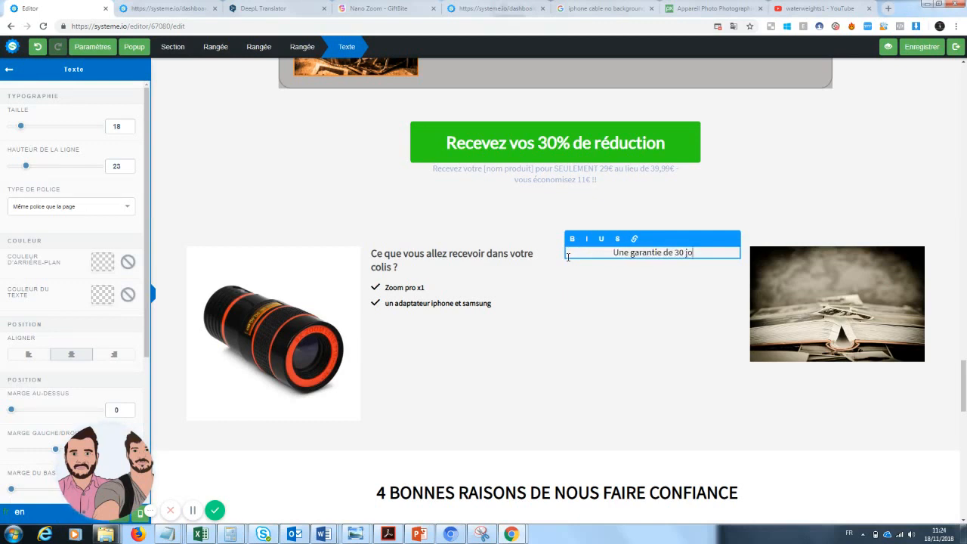
{"action": "type", "text": "Une garantie de 30 jours est disponib"}
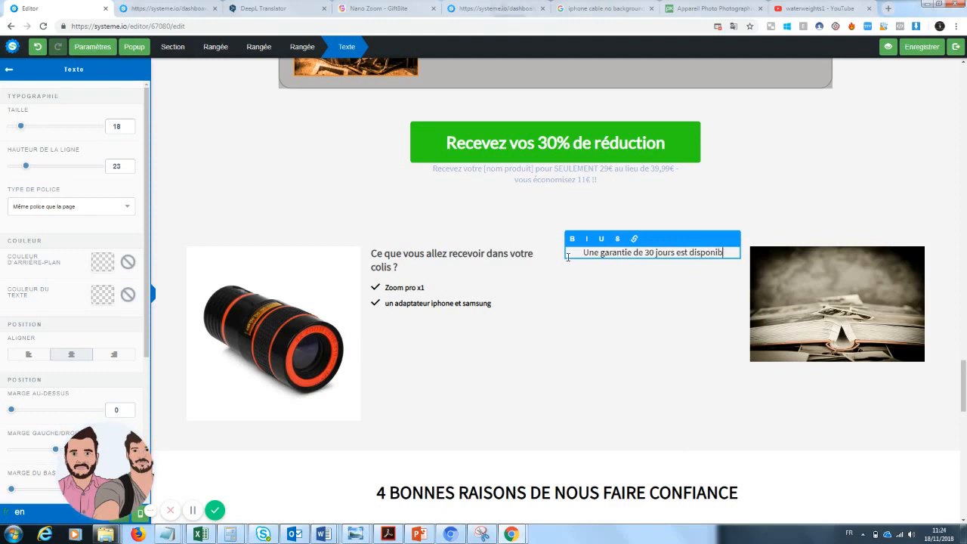
{"action": "type", "text": "le, so"}
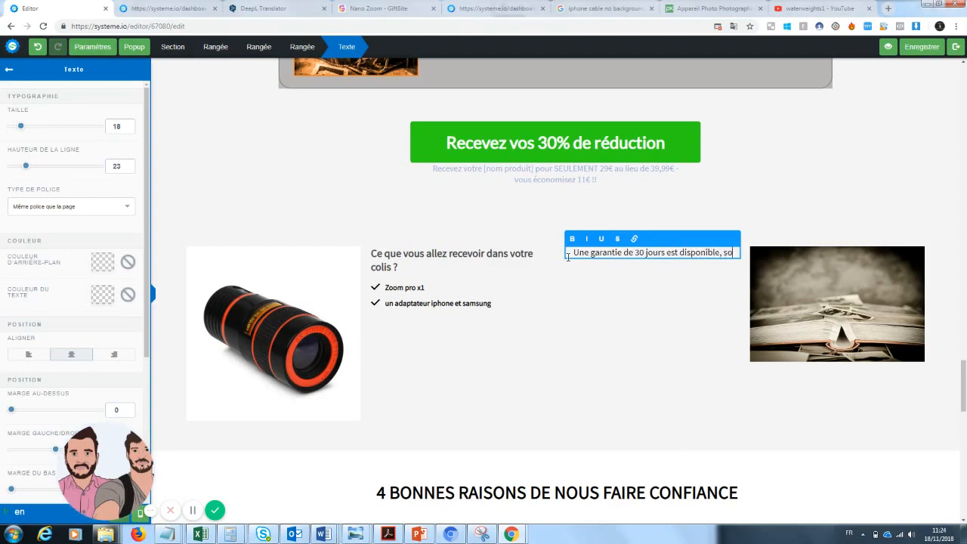
{"action": "key", "text": "BackSpace"}
{"action": "key", "text": "BackSpace"}
{"action": "key", "text": "BackSpace"}
{"action": "key", "text": "BackSpace"}
{"action": "type", "text": "."}
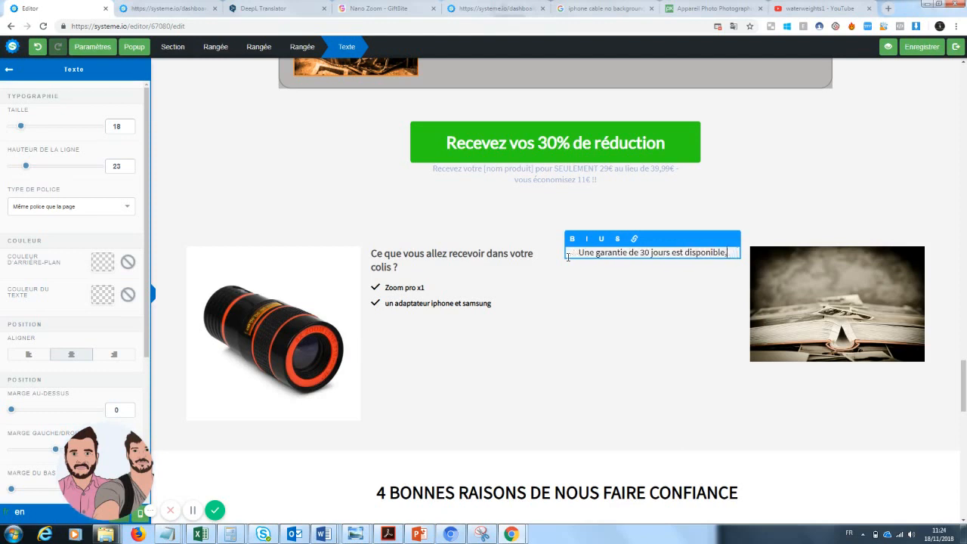
{"action": "type", "text": ".. vous ne risquez donc à changer votre man"}
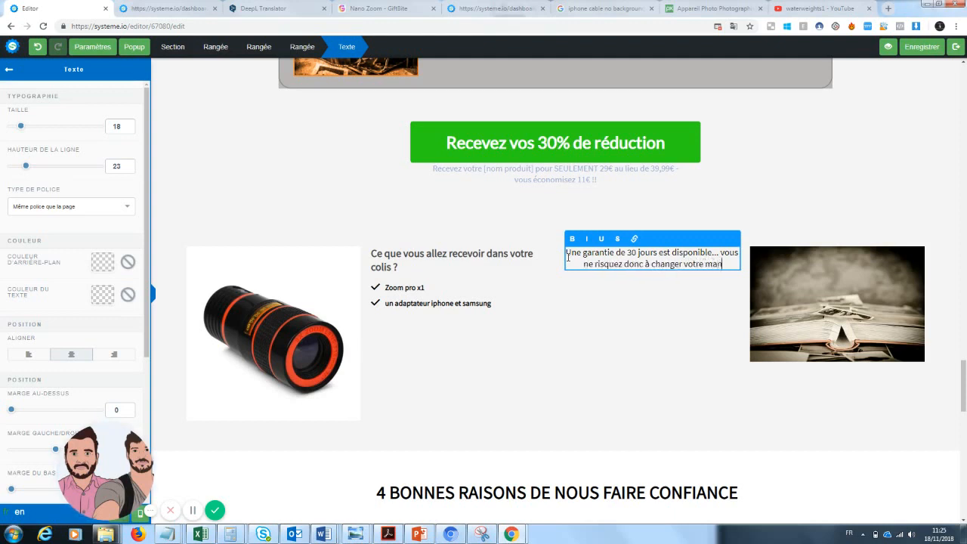
{"action": "type", "text": "endre des photos."}
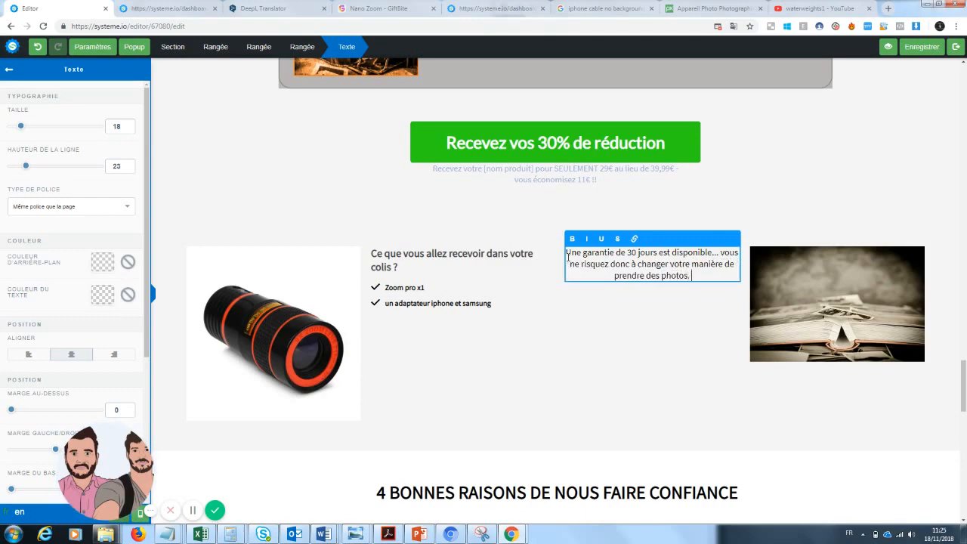
{"action": "left_click_drag", "start_coordinate": [962, 401], "coordinate": [961, 507]}
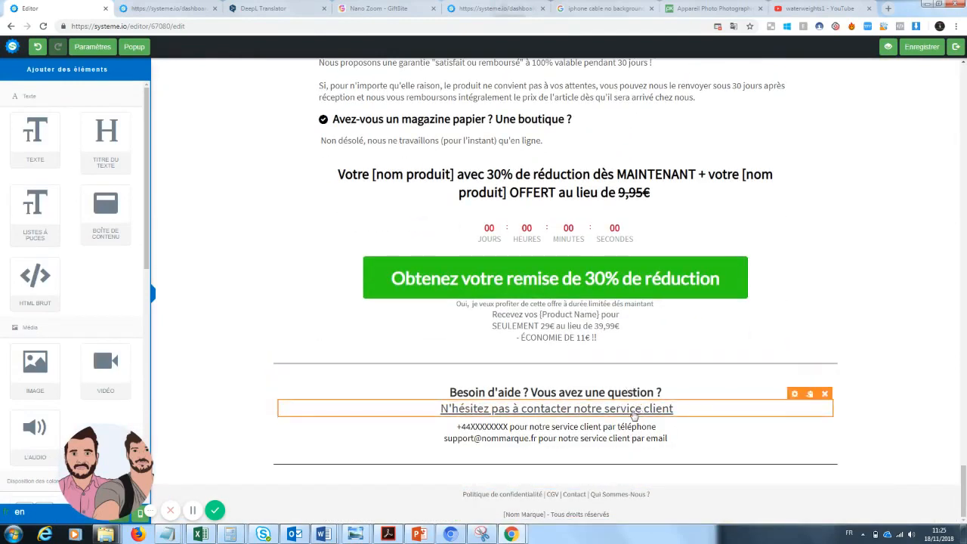
{"action": "left_click_drag", "start_coordinate": [964, 491], "coordinate": [964, 264]}
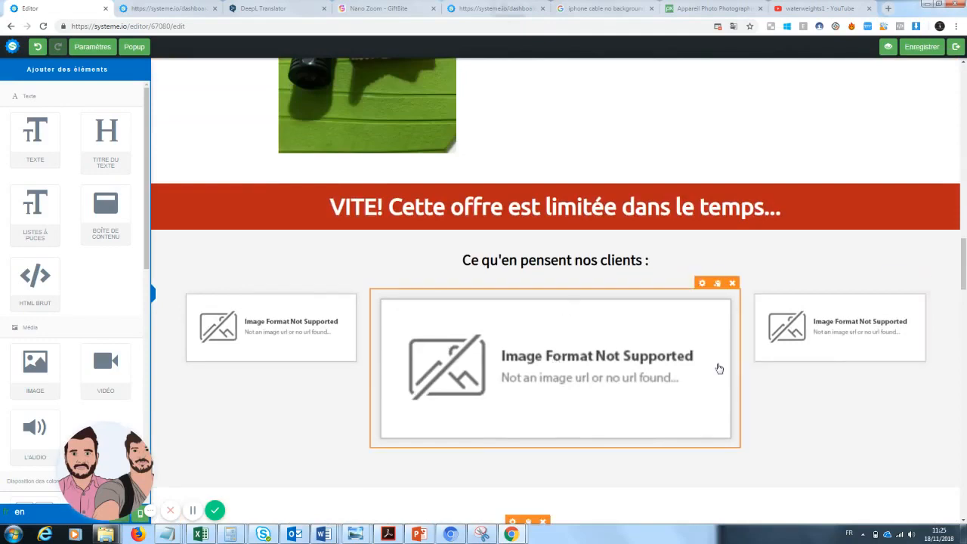
{"action": "left_click_drag", "start_coordinate": [964, 265], "coordinate": [964, 378]}
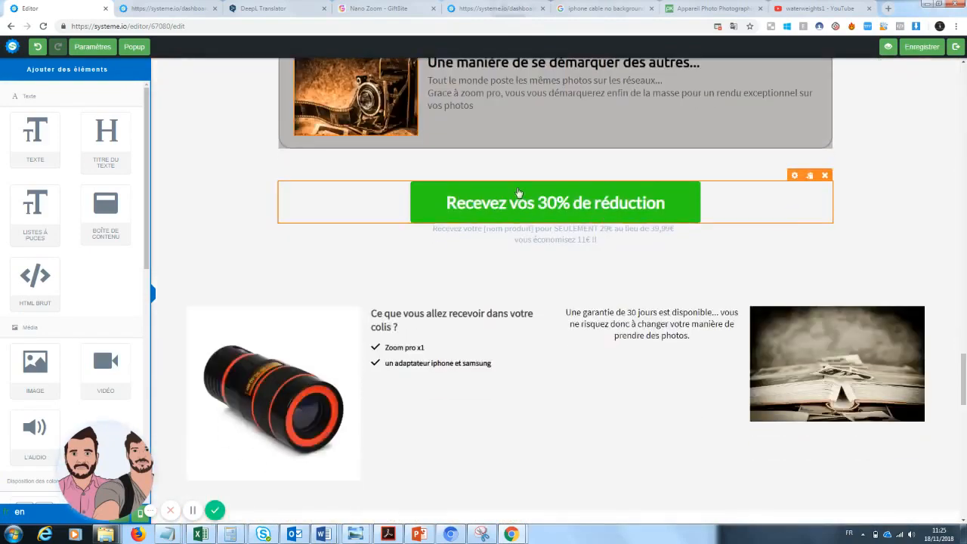
Inspect the 'Recevez vos 30% de réduction' button's link settings and scroll through the page in the editor
{"action": "left_click", "coordinate": [509, 204]}
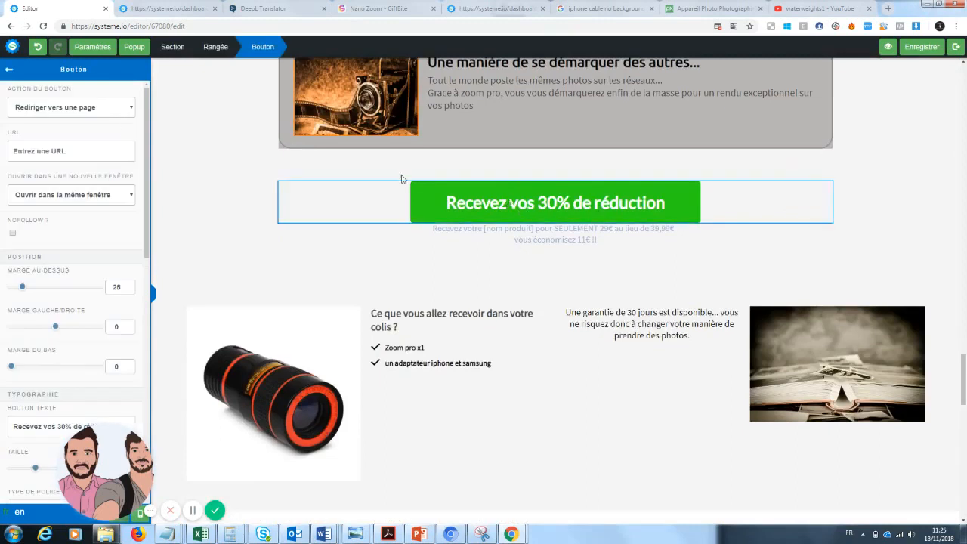
{"action": "left_click", "coordinate": [59, 154]}
{"action": "left_click_drag", "start_coordinate": [965, 374], "coordinate": [964, 80]}
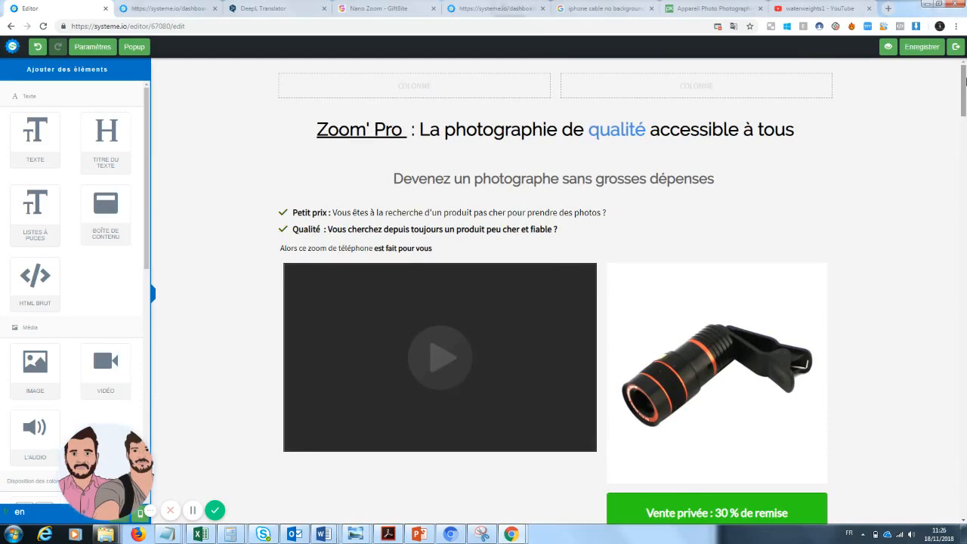
{"action": "left_click_drag", "start_coordinate": [964, 80], "coordinate": [950, 191]}
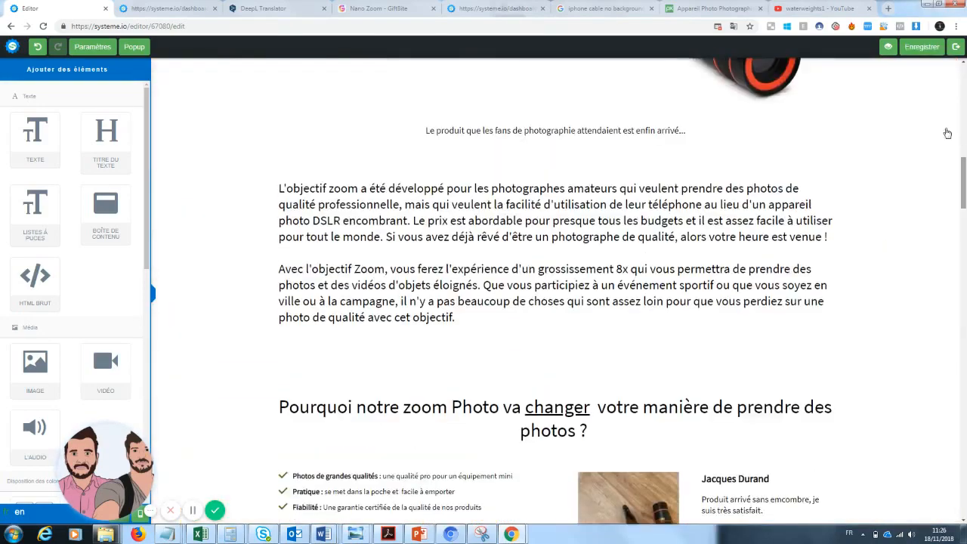
Open the page preview and scroll through it to check the rearranged package contents and guarantee blocks
{"action": "left_click", "coordinate": [885, 53]}
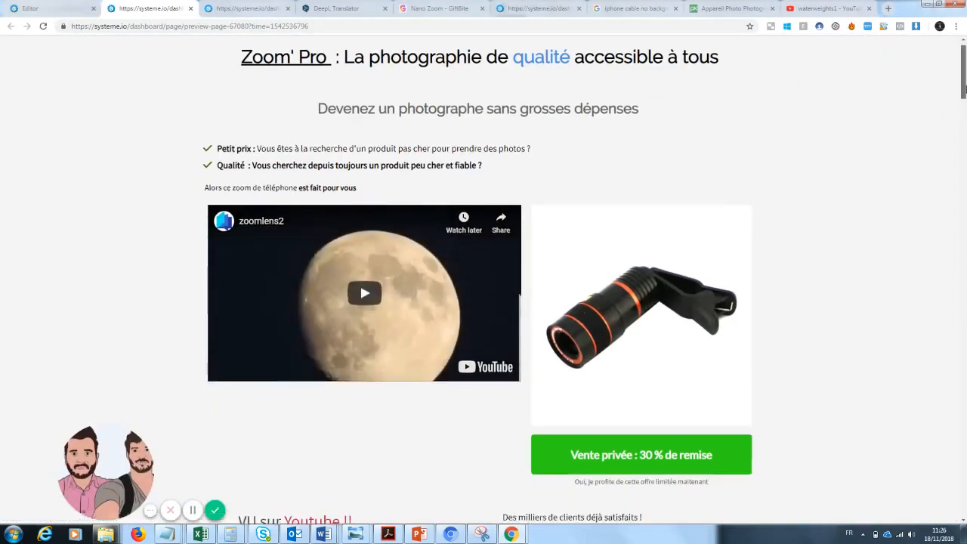
{"action": "mouse_move", "coordinate": [964, 80]}
{"action": "left_mouse_down"}
{"action": "mouse_move", "coordinate": [961, 277]}
{"action": "mouse_move", "coordinate": [965, 82]}
{"action": "left_mouse_up"}
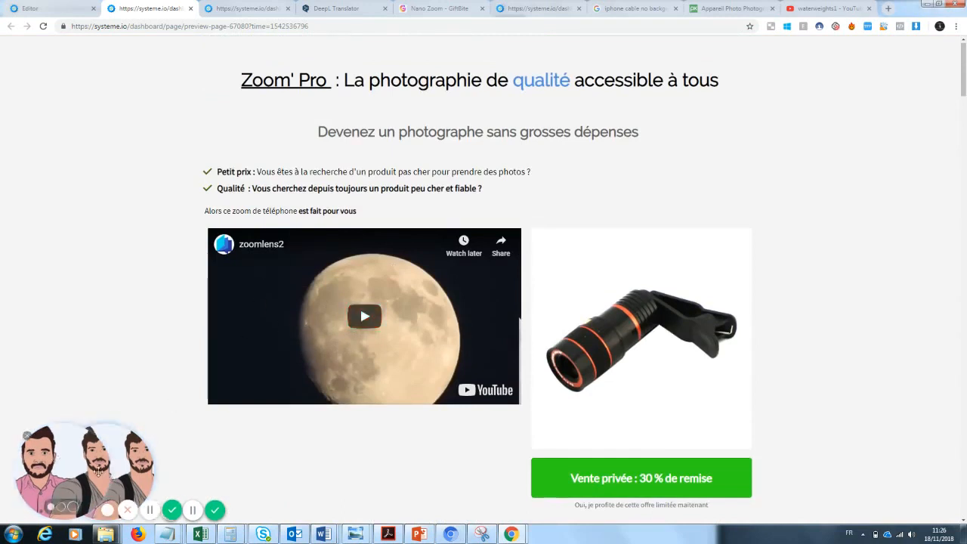
{"action": "left_click_drag", "start_coordinate": [126, 475], "coordinate": [134, 475]}
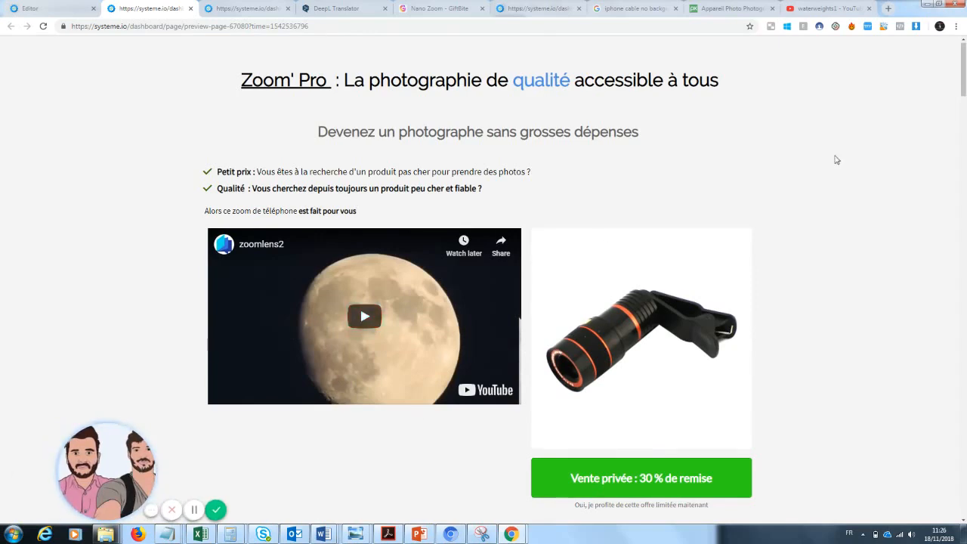
{"action": "scroll", "coordinate": [557, 242], "scroll_direction": "down", "scroll_amount": 1}
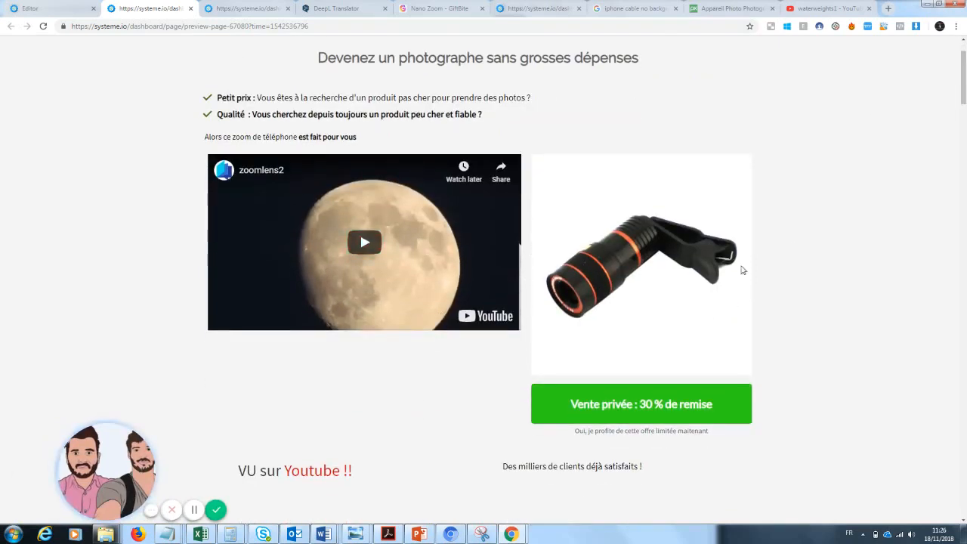
{"action": "left_click_drag", "start_coordinate": [964, 91], "coordinate": [964, 377]}
{"action": "scroll", "coordinate": [272, 218], "scroll_direction": "up", "scroll_amount": 1}
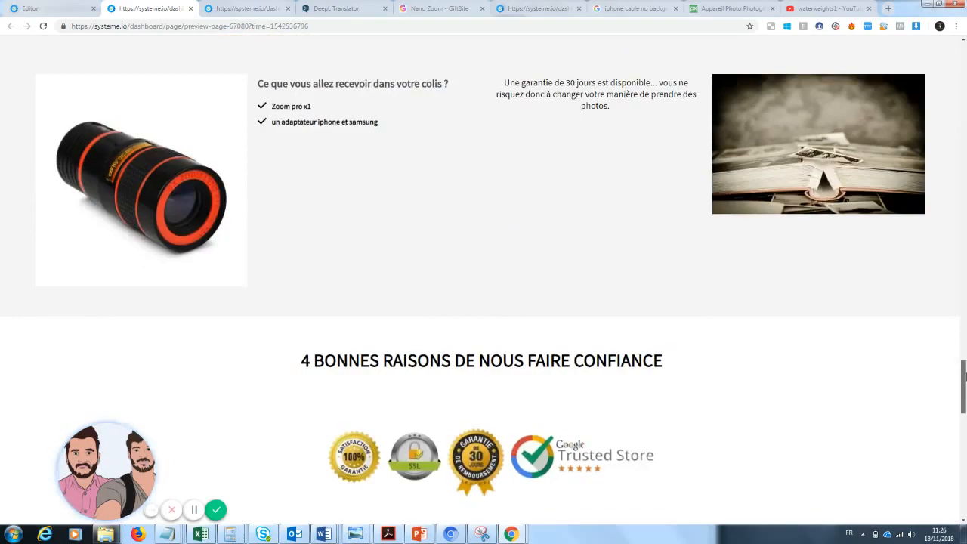
{"action": "left_click_drag", "start_coordinate": [964, 375], "coordinate": [964, 111]}
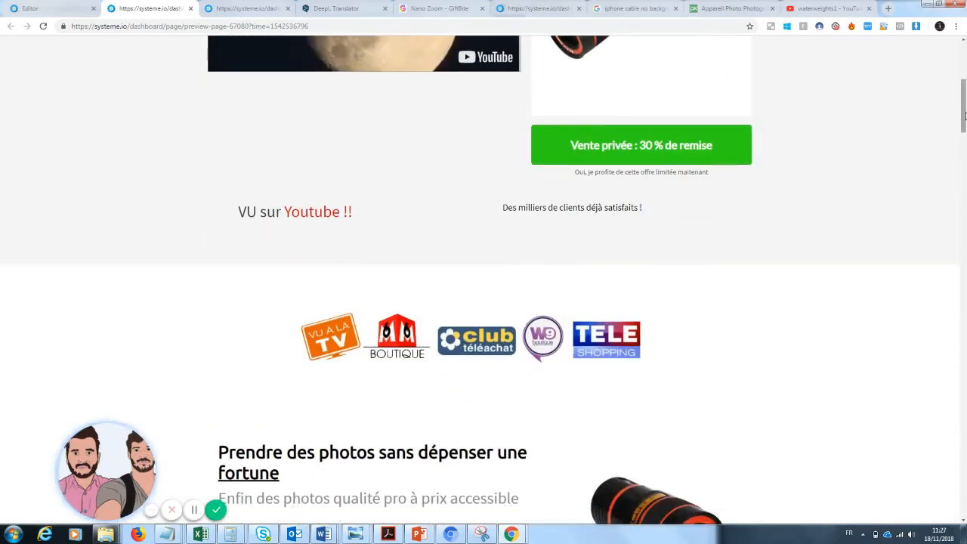